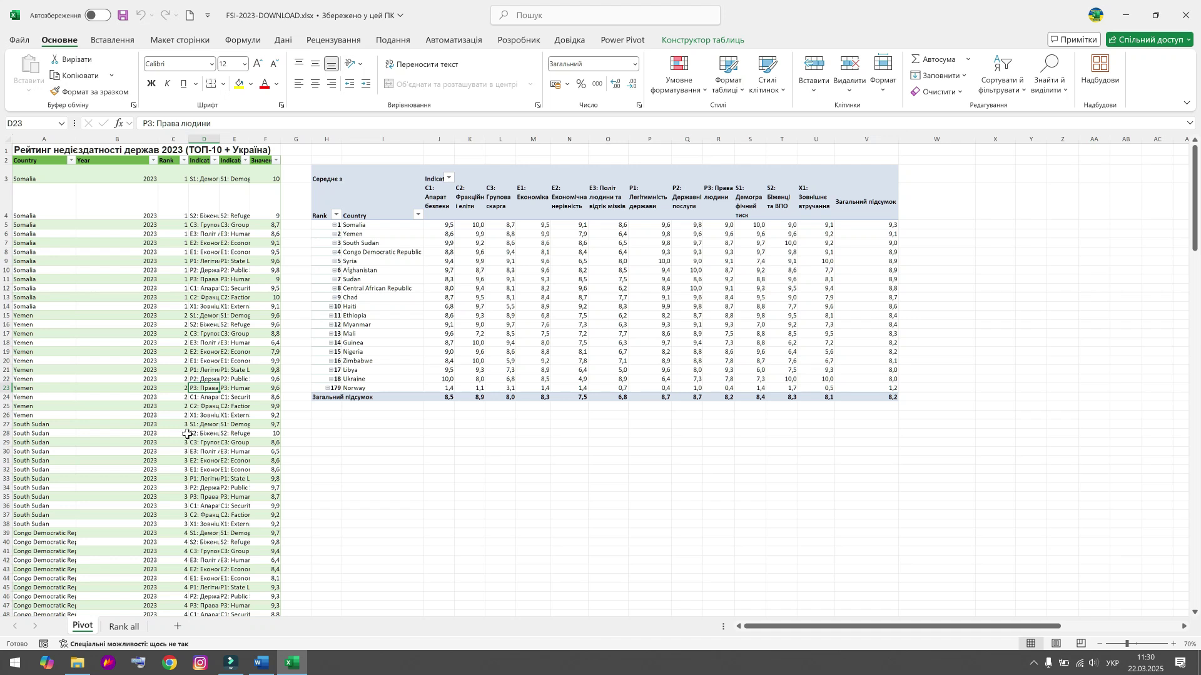
Open the PivotTable Options for the country ranking pivot and confirm them.
{"action": "right_click", "coordinate": [546, 279]}
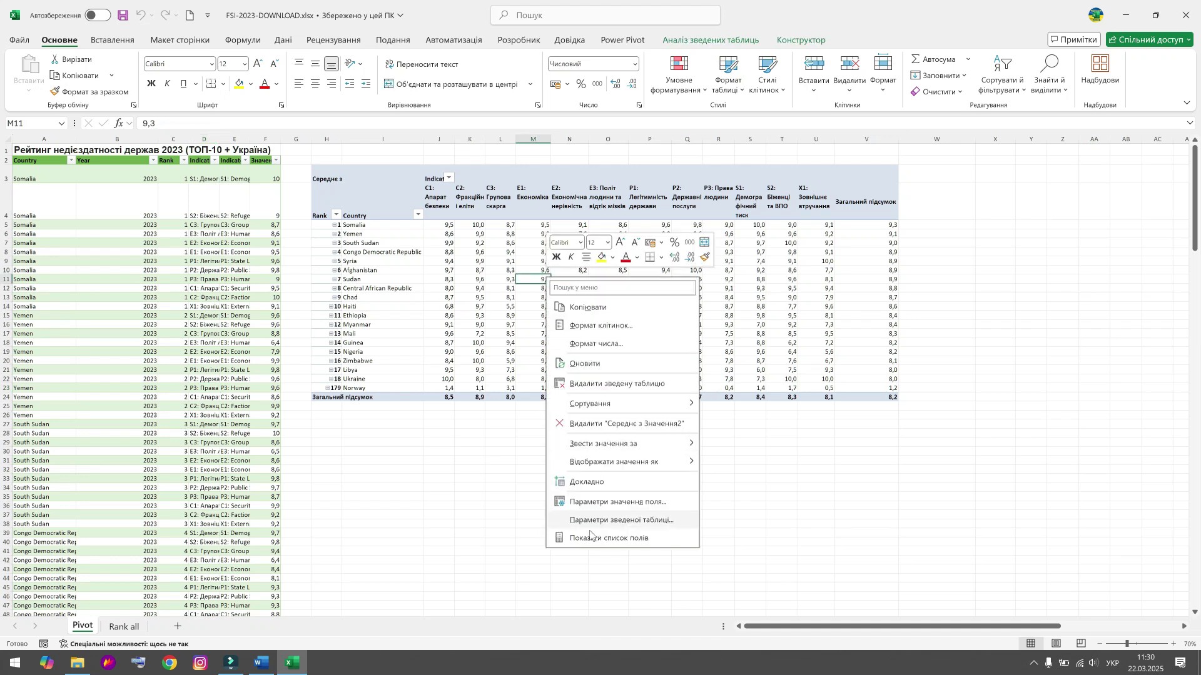
{"action": "left_click", "coordinate": [601, 520]}
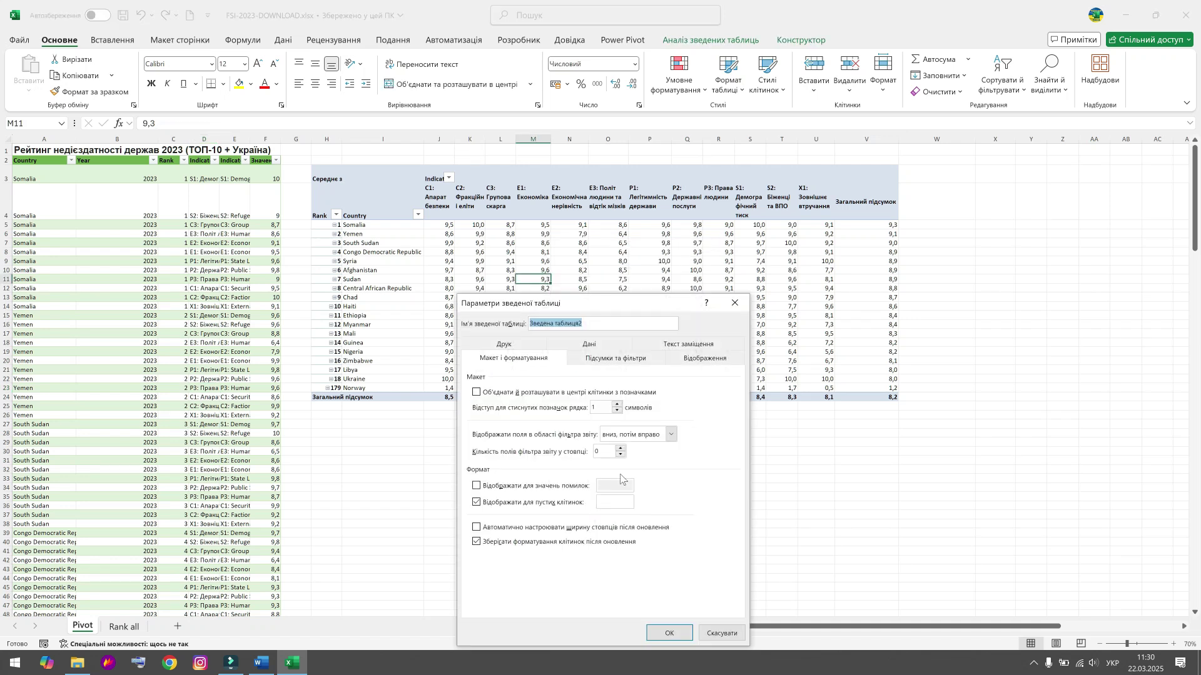
{"action": "left_click", "coordinate": [666, 632]}
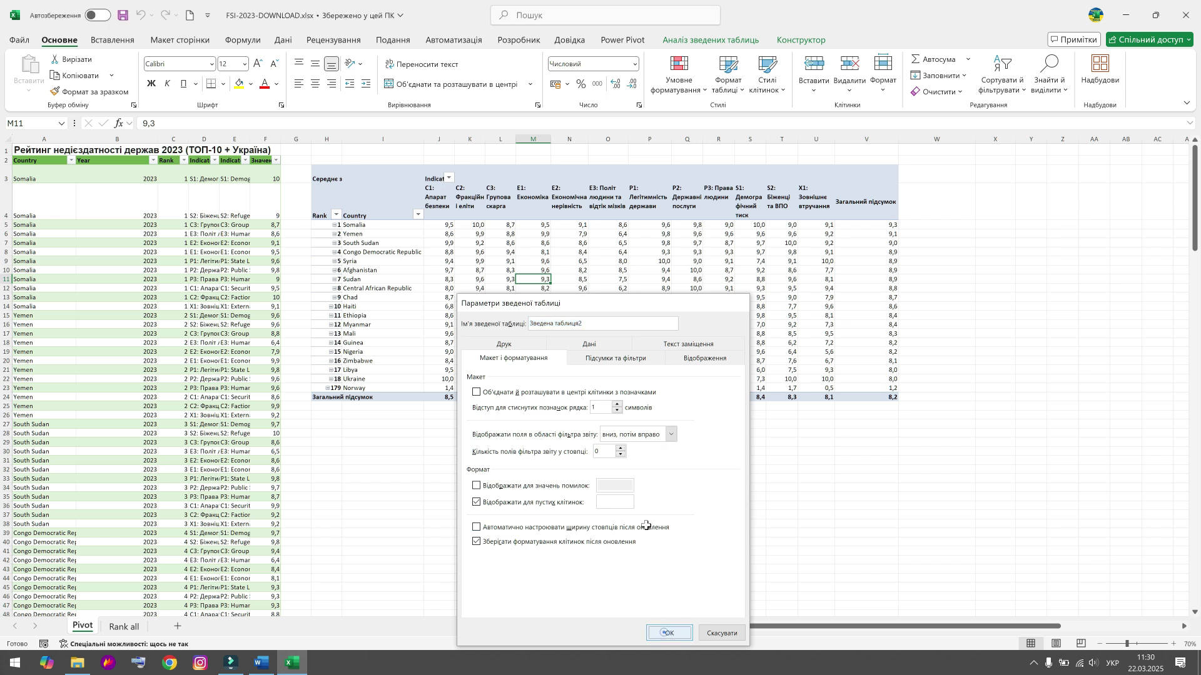
Show the PivotTable field list, add Year as a filter, then remove it again.
{"action": "right_click", "coordinate": [578, 289]}
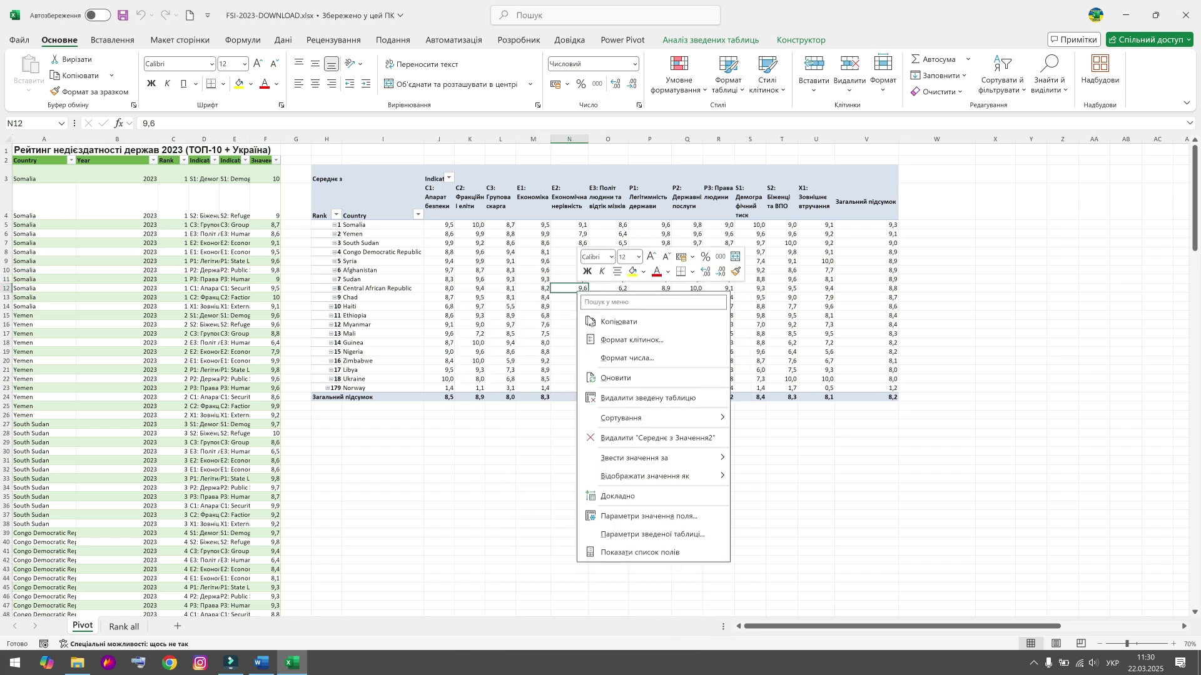
{"action": "left_click", "coordinate": [632, 548]}
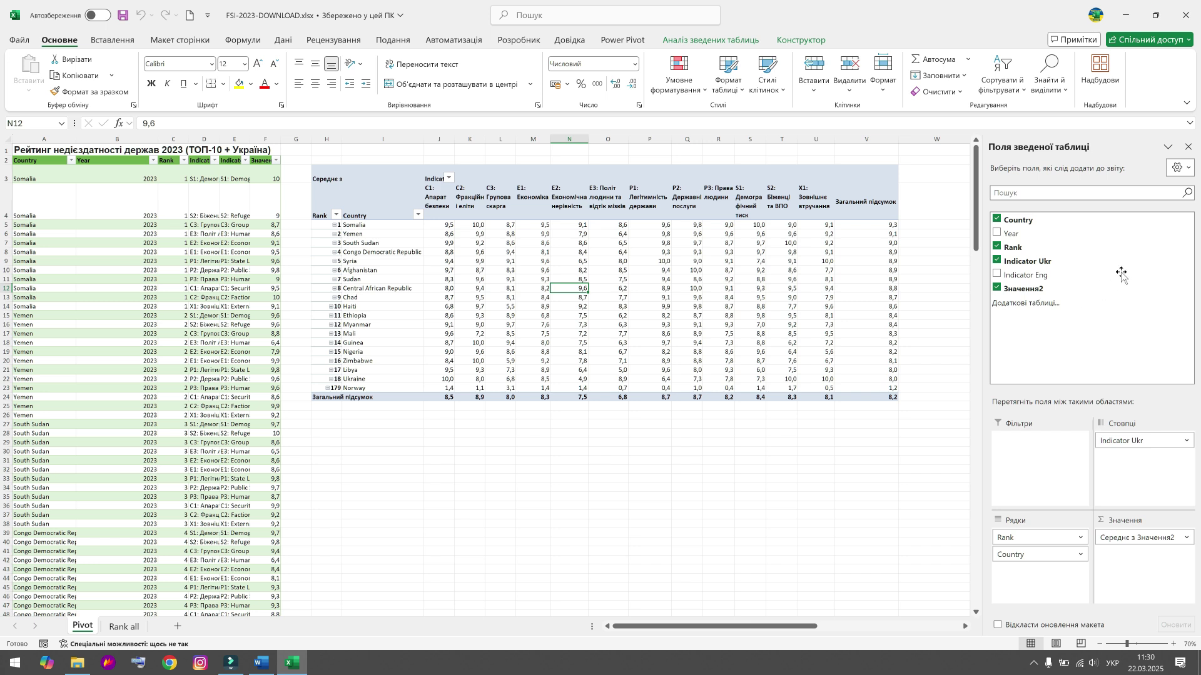
{"action": "mouse_move", "coordinate": [1019, 234]}
{"action": "left_mouse_down"}
{"action": "mouse_move", "coordinate": [1100, 385]}
{"action": "mouse_move", "coordinate": [1067, 466]}
{"action": "left_mouse_up"}
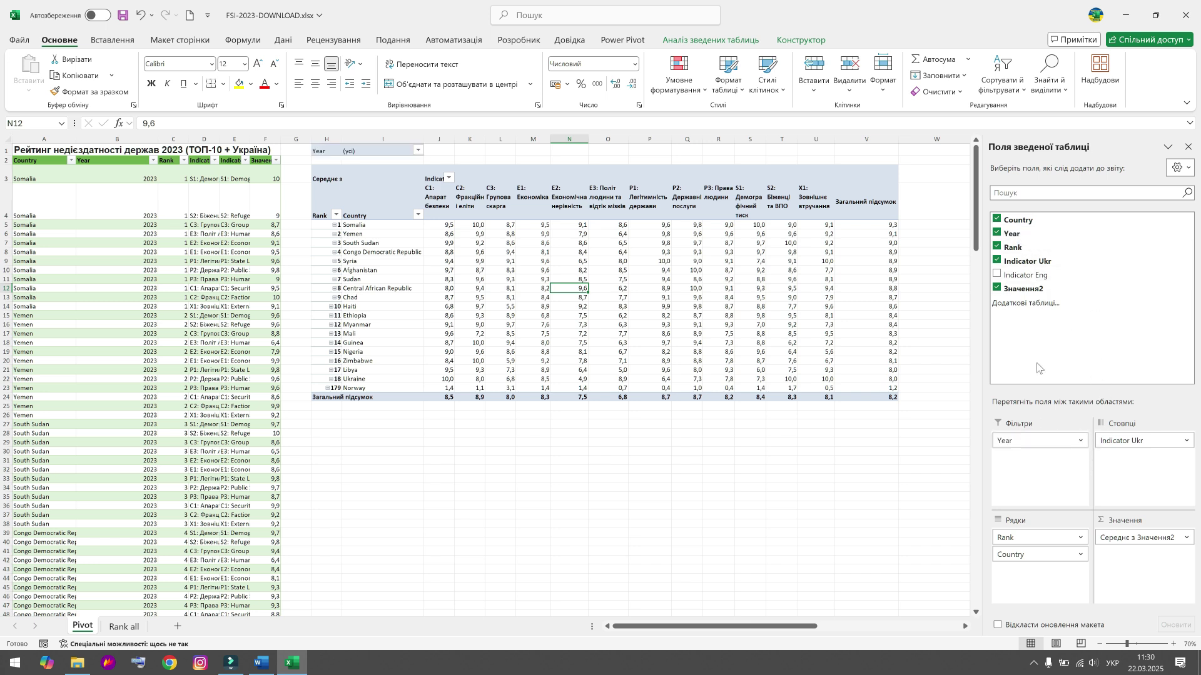
{"action": "left_click", "coordinate": [996, 232]}
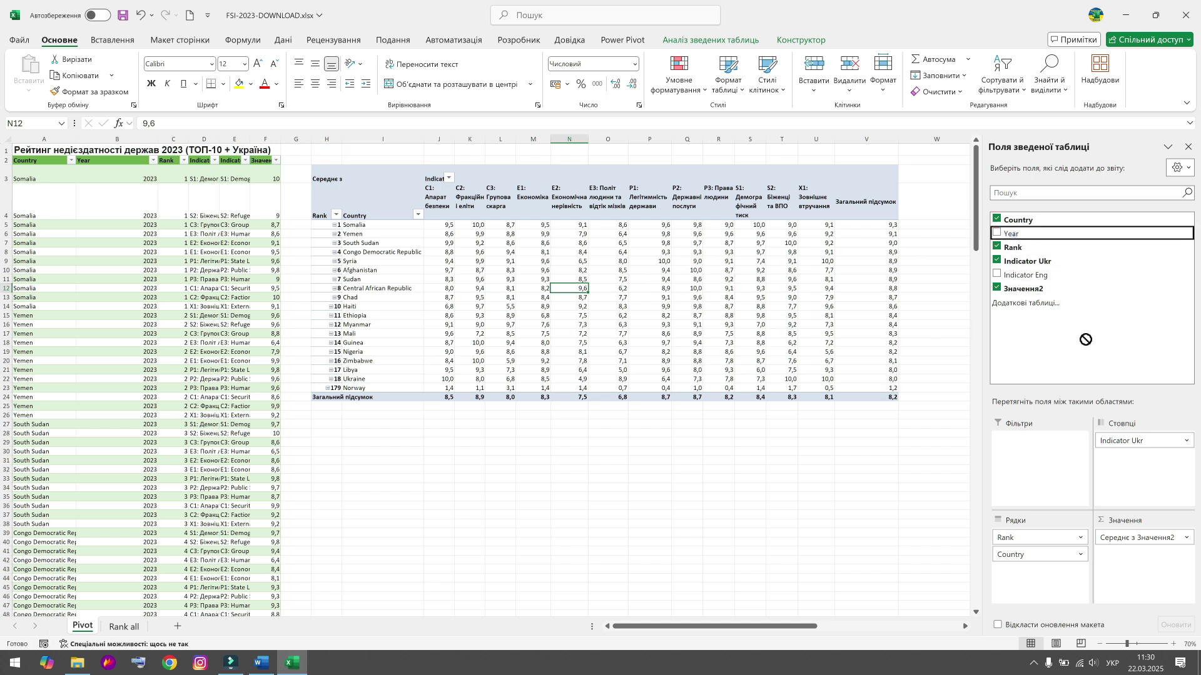
Refresh the pivot from the source data and select the Ukraine label.
{"action": "right_click", "coordinate": [578, 326]}
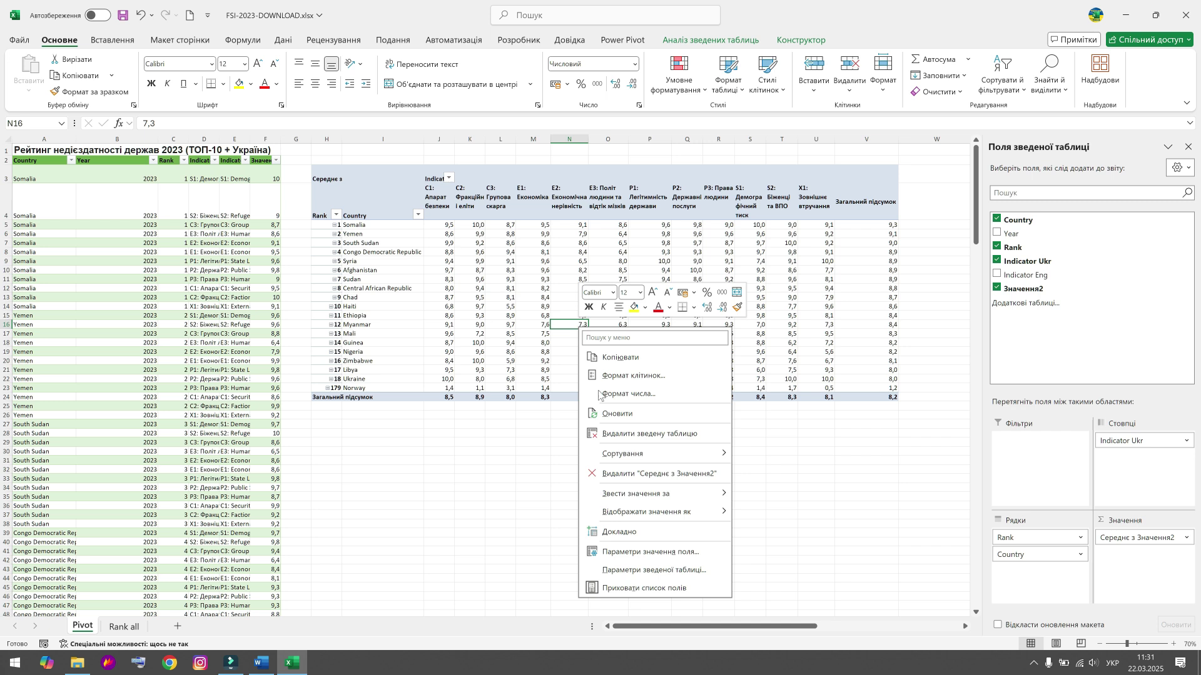
{"action": "left_click", "coordinate": [617, 414]}
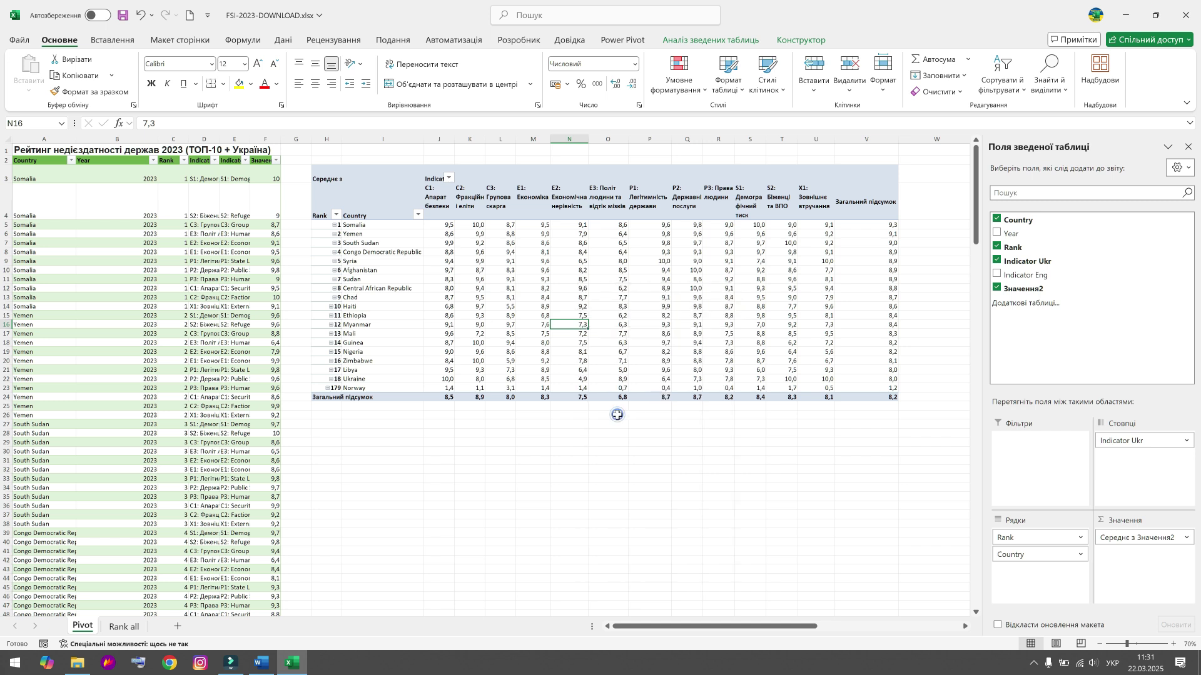
{"action": "left_click", "coordinate": [348, 380]}
Temporarily add Indicator Eng to the pivot rows, then take it back out.
{"action": "left_click", "coordinate": [363, 379]}
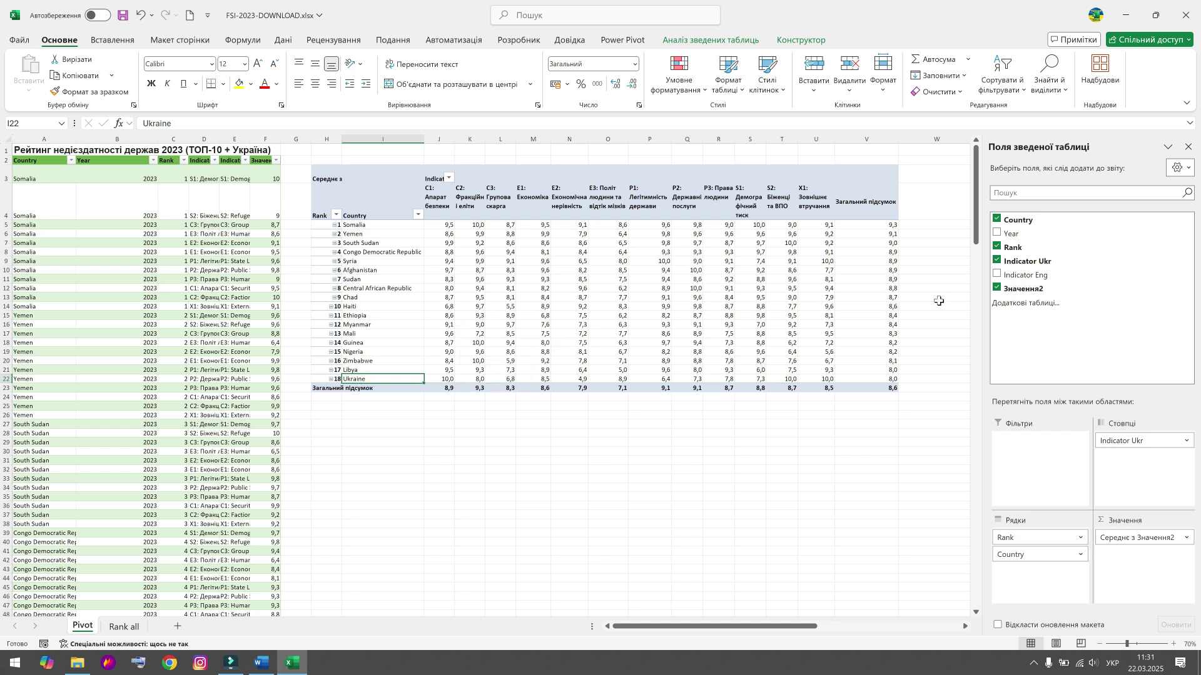
{"action": "left_click_drag", "start_coordinate": [1023, 275], "coordinate": [1038, 572]}
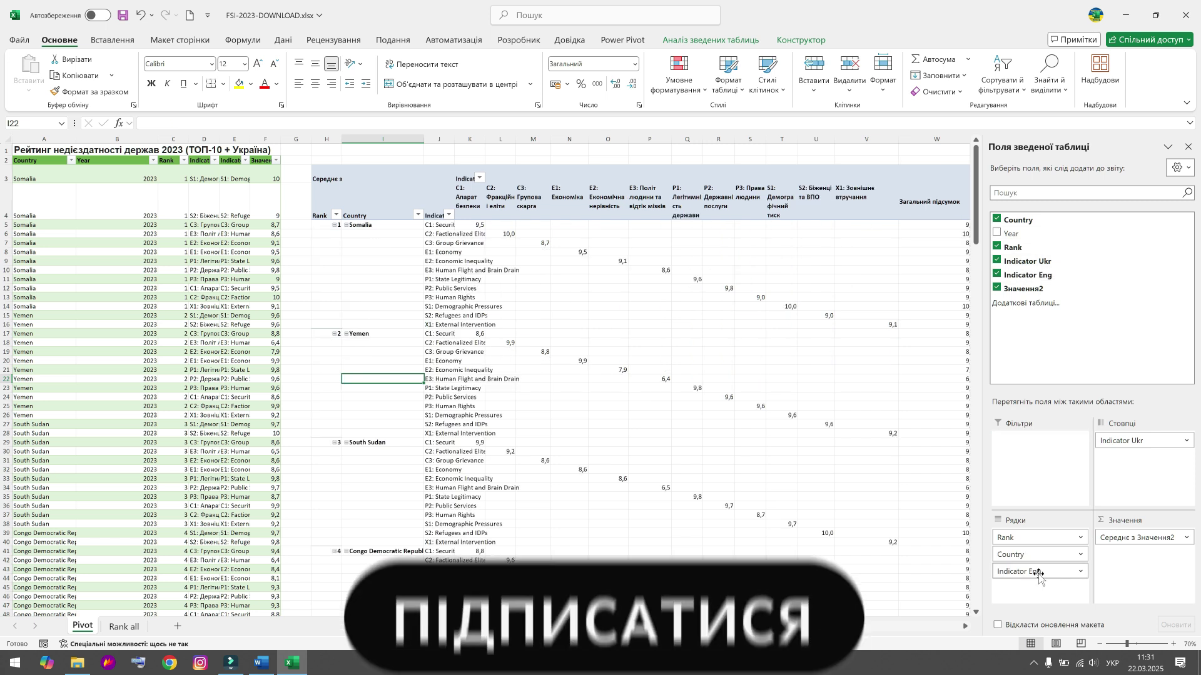
{"action": "mouse_move", "coordinate": [1038, 574]}
{"action": "left_mouse_down"}
{"action": "mouse_move", "coordinate": [1043, 444]}
{"action": "mouse_move", "coordinate": [682, 247]}
{"action": "left_mouse_up"}
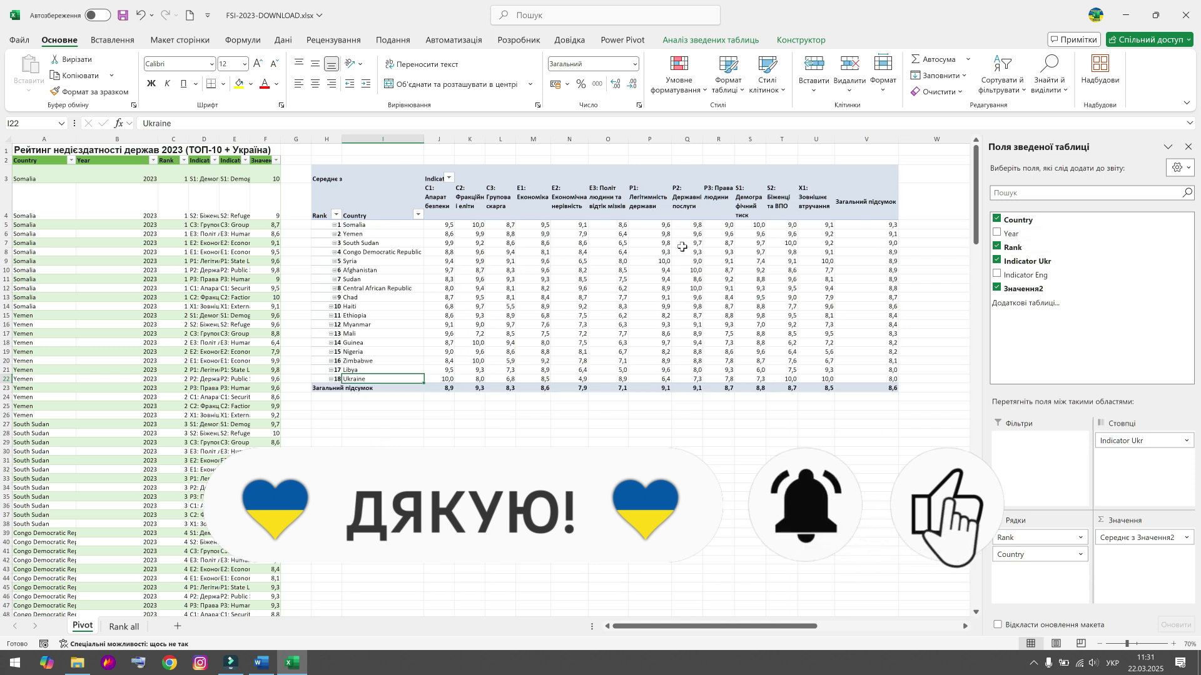
{"action": "left_click", "coordinate": [639, 288]}
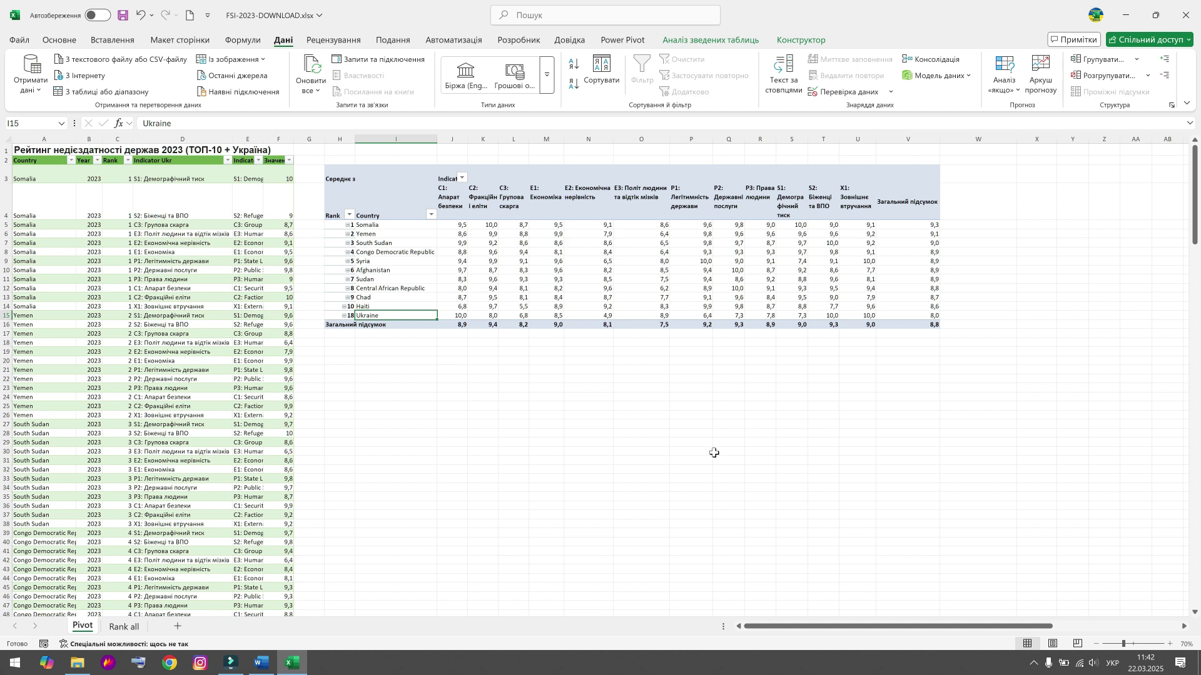
Select a cell in the source data table.
{"action": "left_click", "coordinate": [170, 193]}
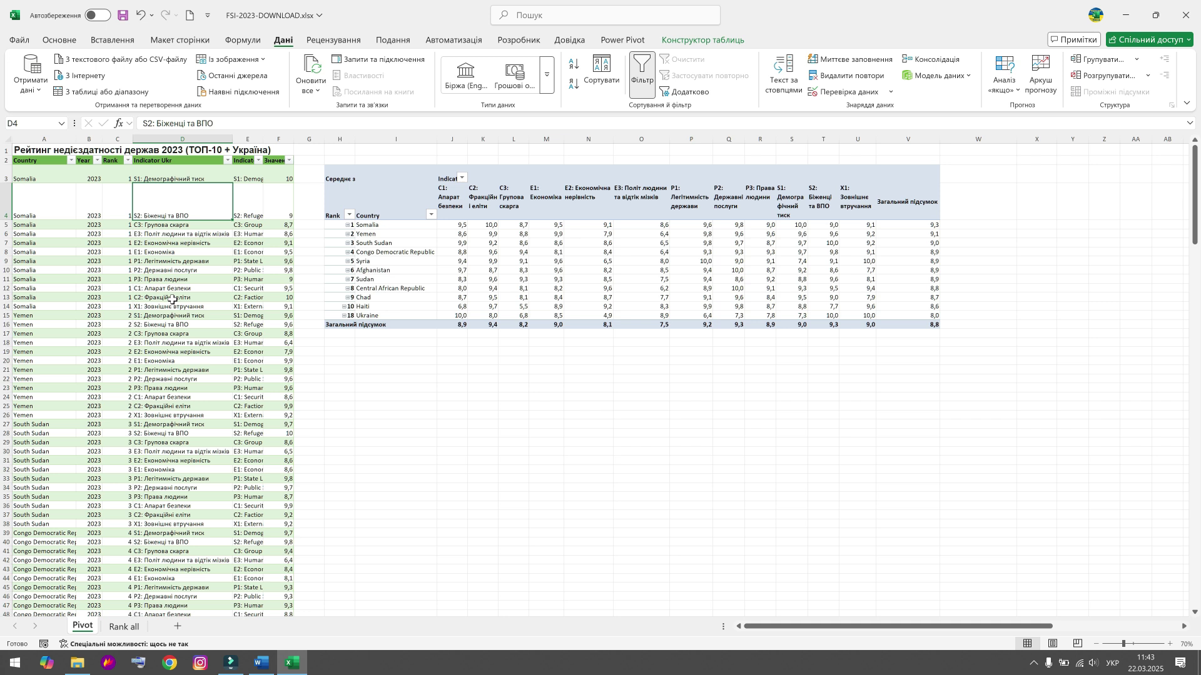
{"action": "left_click", "coordinate": [341, 310]}
{"action": "left_click", "coordinate": [373, 316]}
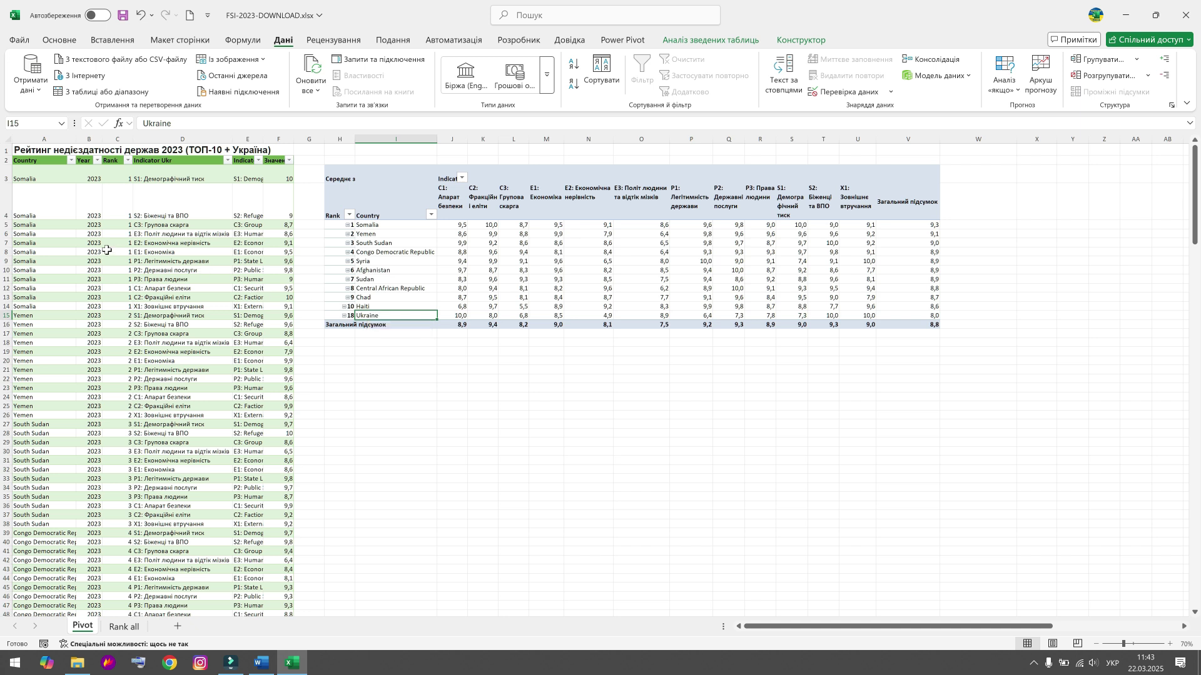
{"action": "left_click", "coordinate": [31, 176]}
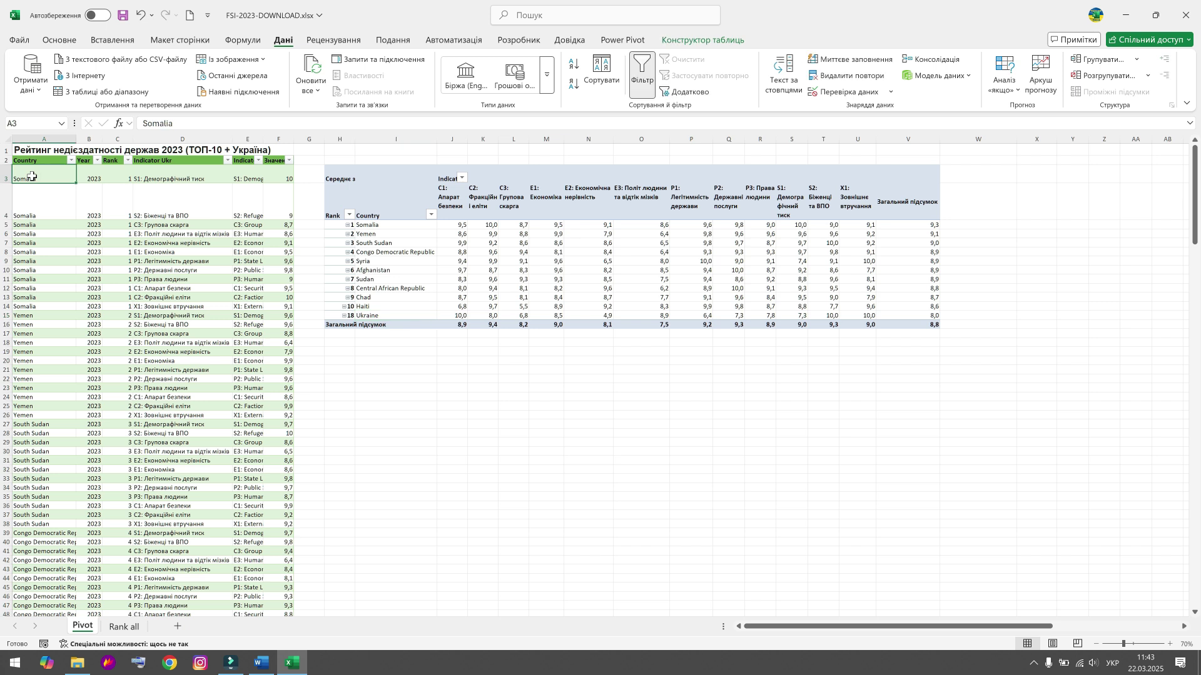
{"action": "left_click", "coordinate": [90, 173]}
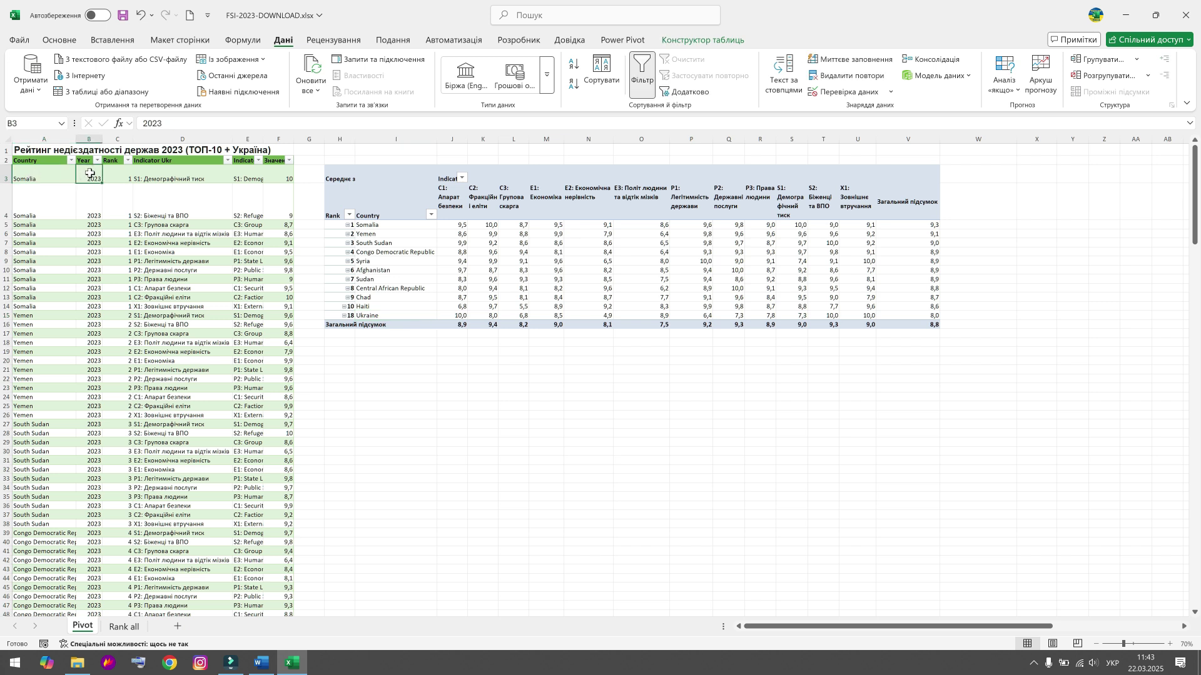
{"action": "left_click", "coordinate": [114, 173]}
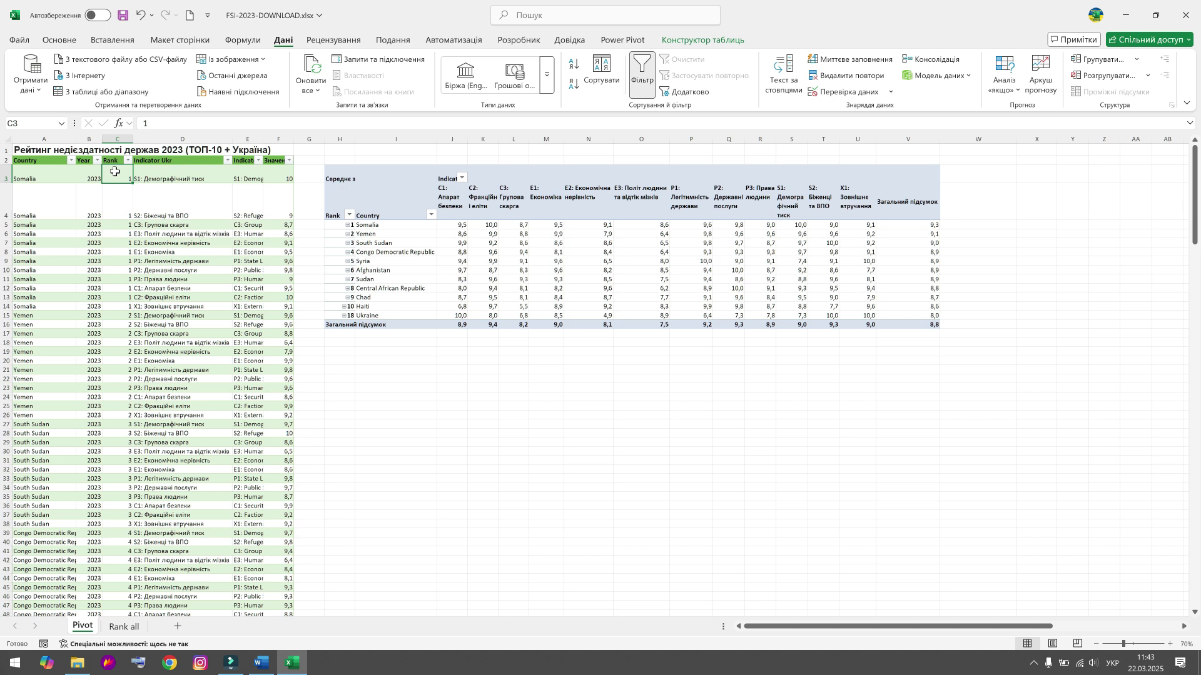
{"action": "left_click", "coordinate": [159, 172]}
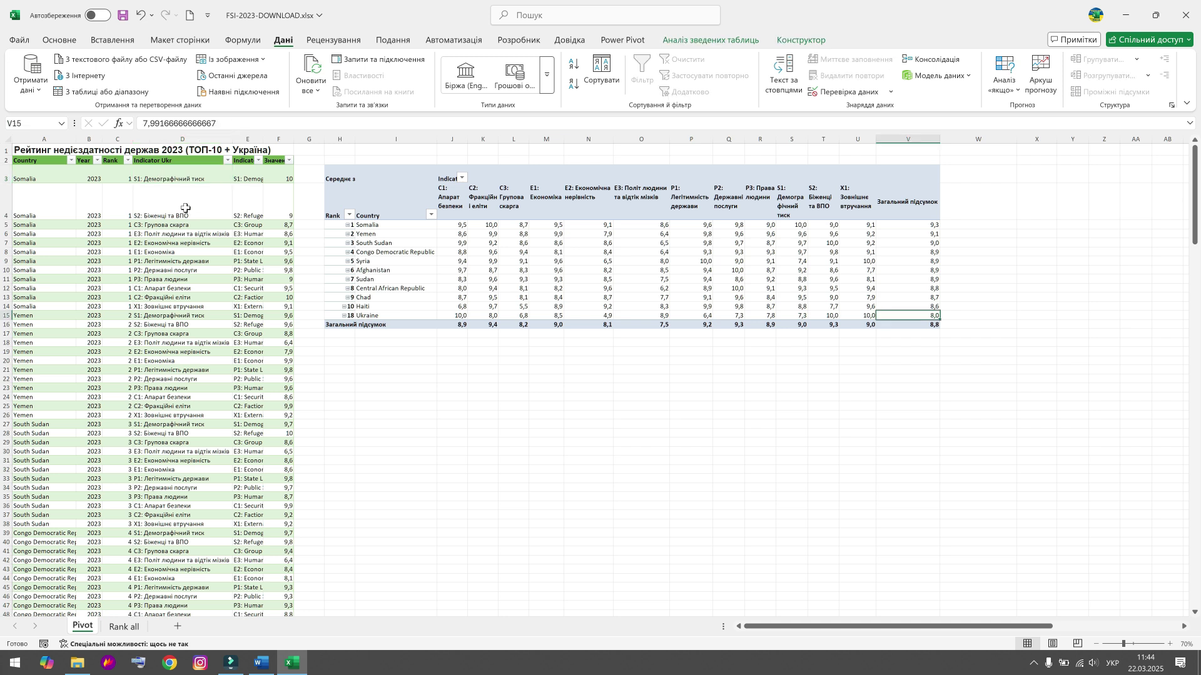
{"action": "left_click", "coordinate": [268, 172]}
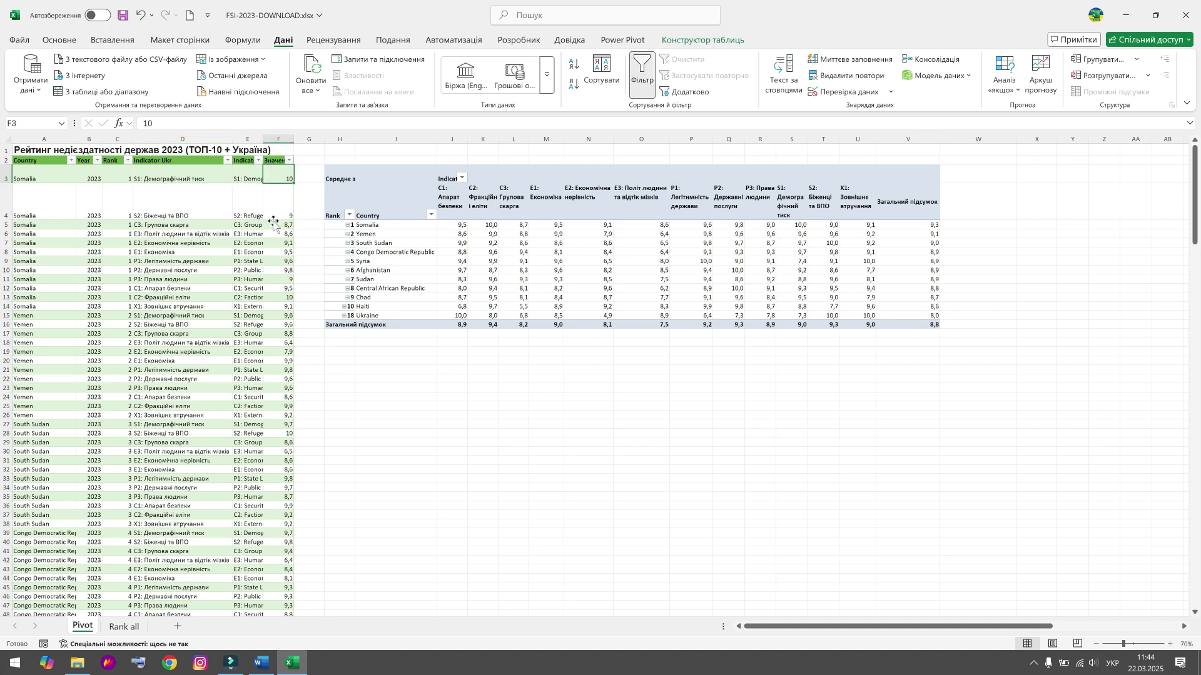
{"action": "left_click_drag", "start_coordinate": [275, 177], "coordinate": [275, 362]}
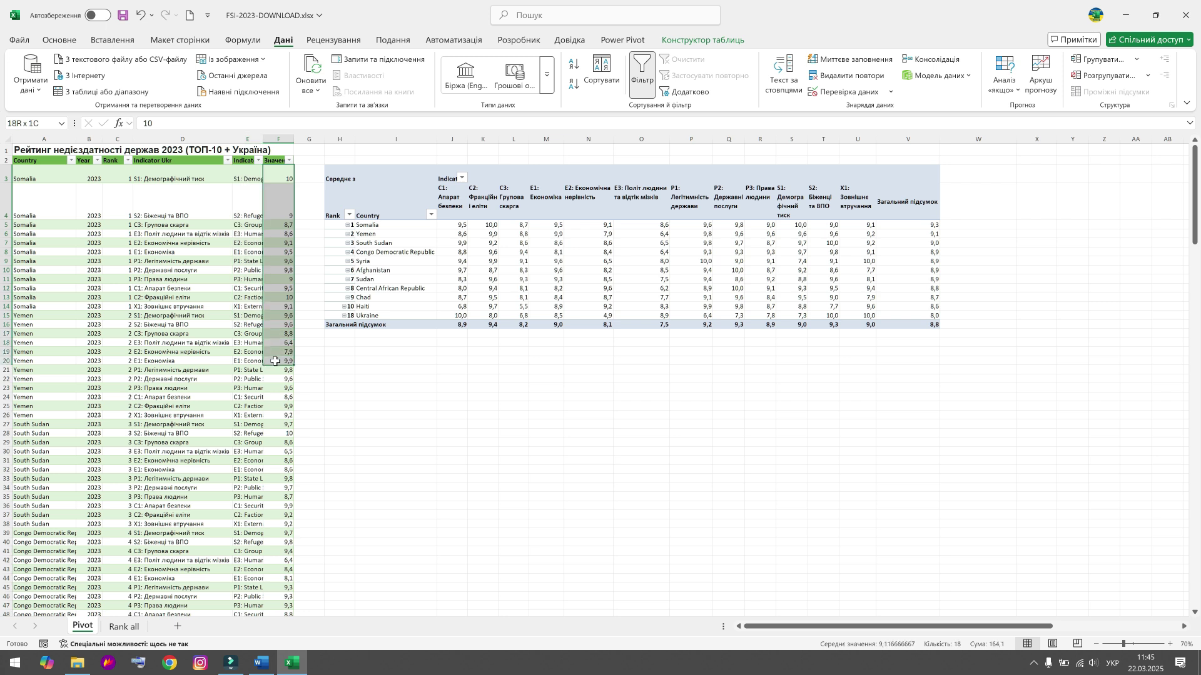
{"action": "left_click", "coordinate": [287, 175]}
{"action": "mouse_move", "coordinate": [611, 280]}
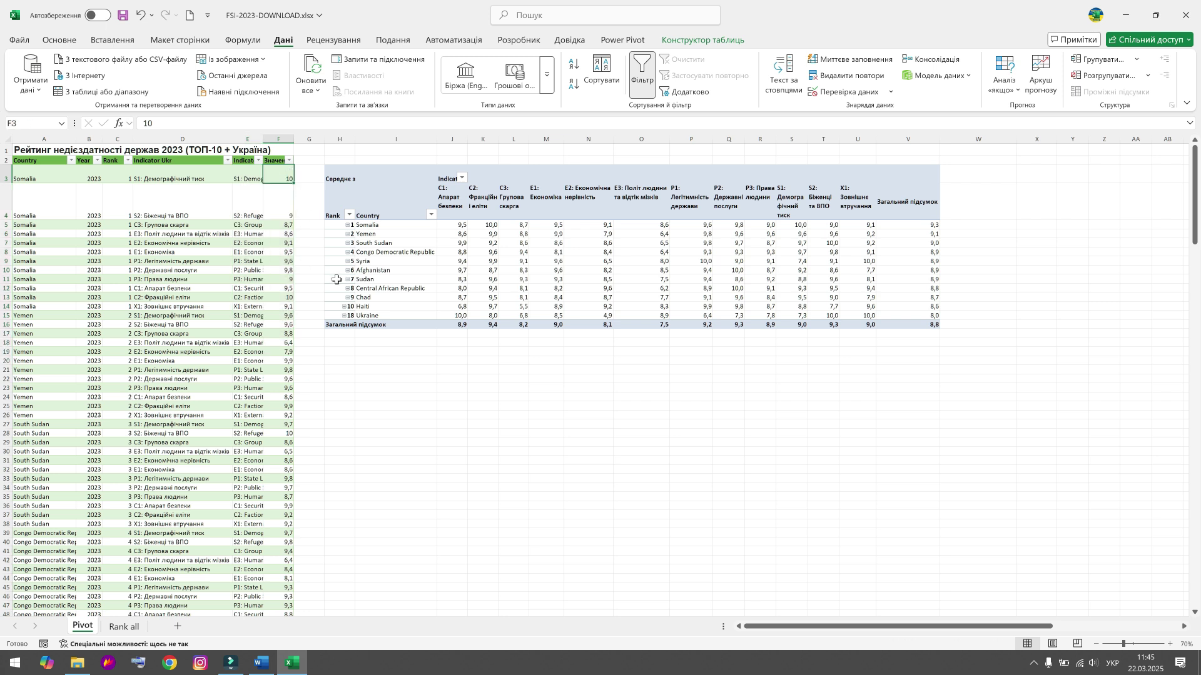
{"action": "left_click", "coordinate": [608, 279]}
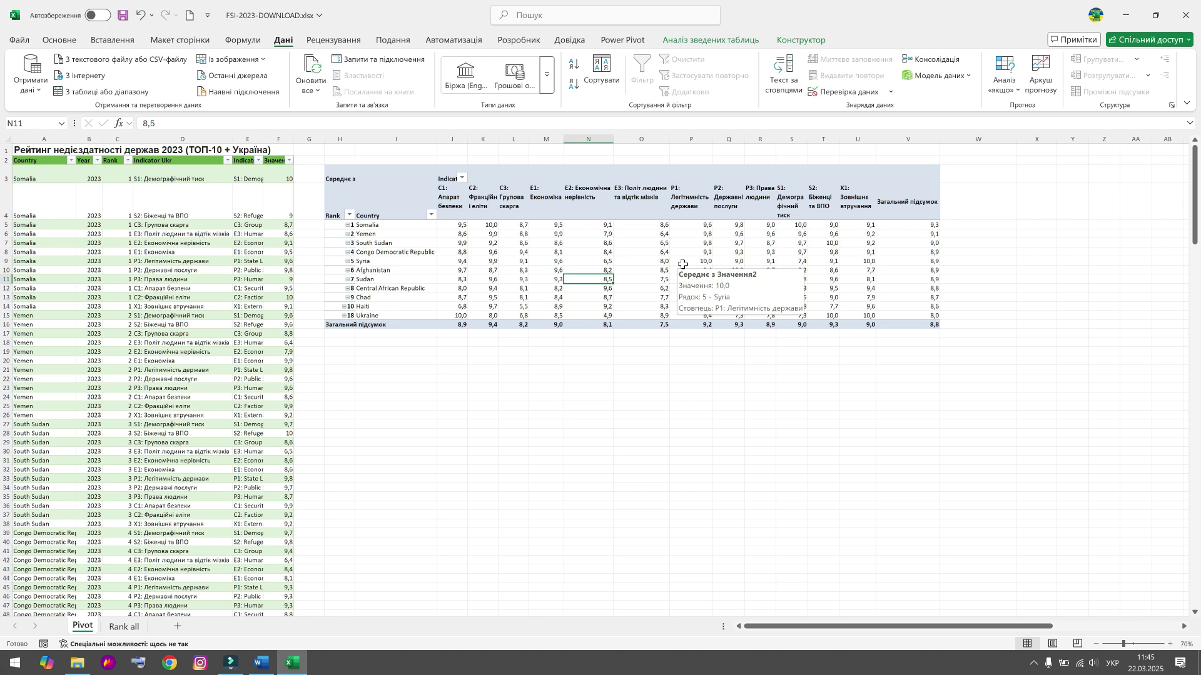
{"action": "right_click", "coordinate": [638, 272]}
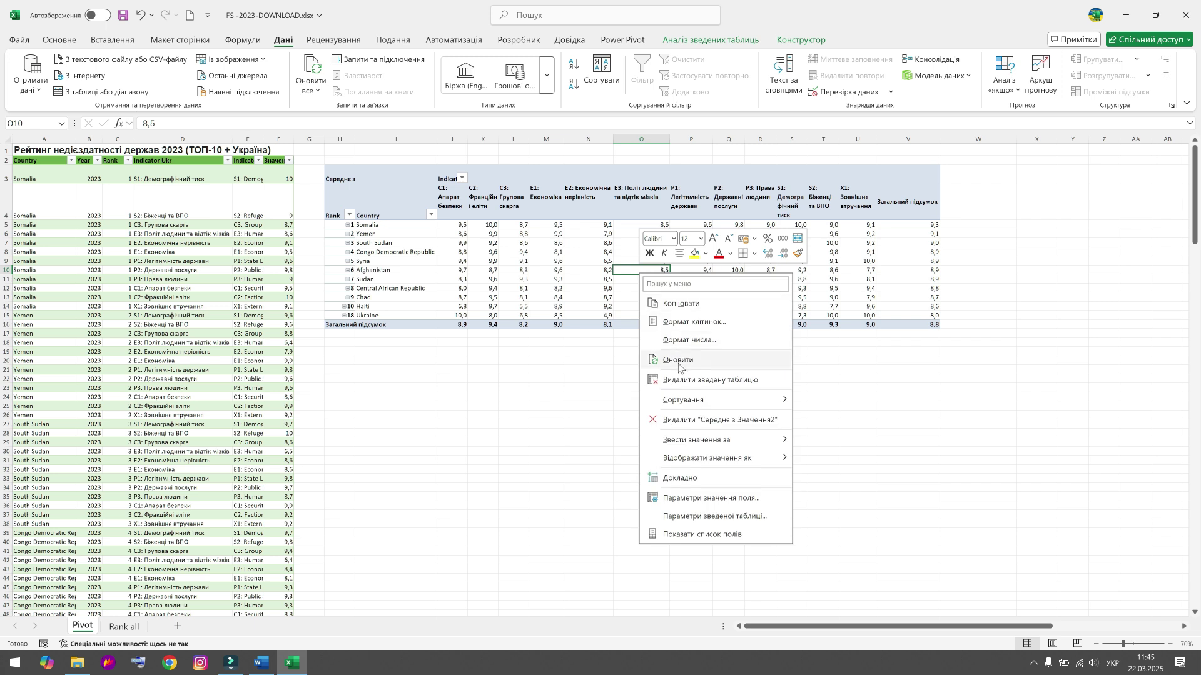
{"action": "left_click", "coordinate": [678, 361]}
{"action": "left_click", "coordinate": [553, 287]}
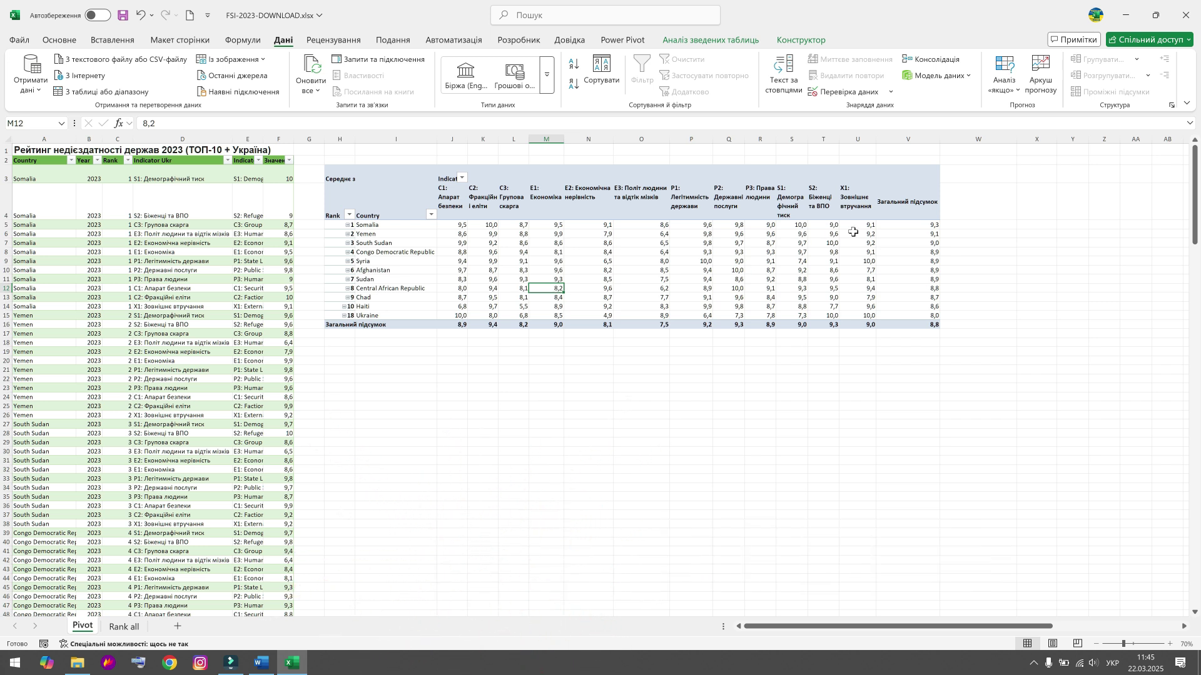
Hide columns H through V holding the pivot and narrow column W.
{"action": "left_click_drag", "start_coordinate": [906, 139], "coordinate": [344, 138]}
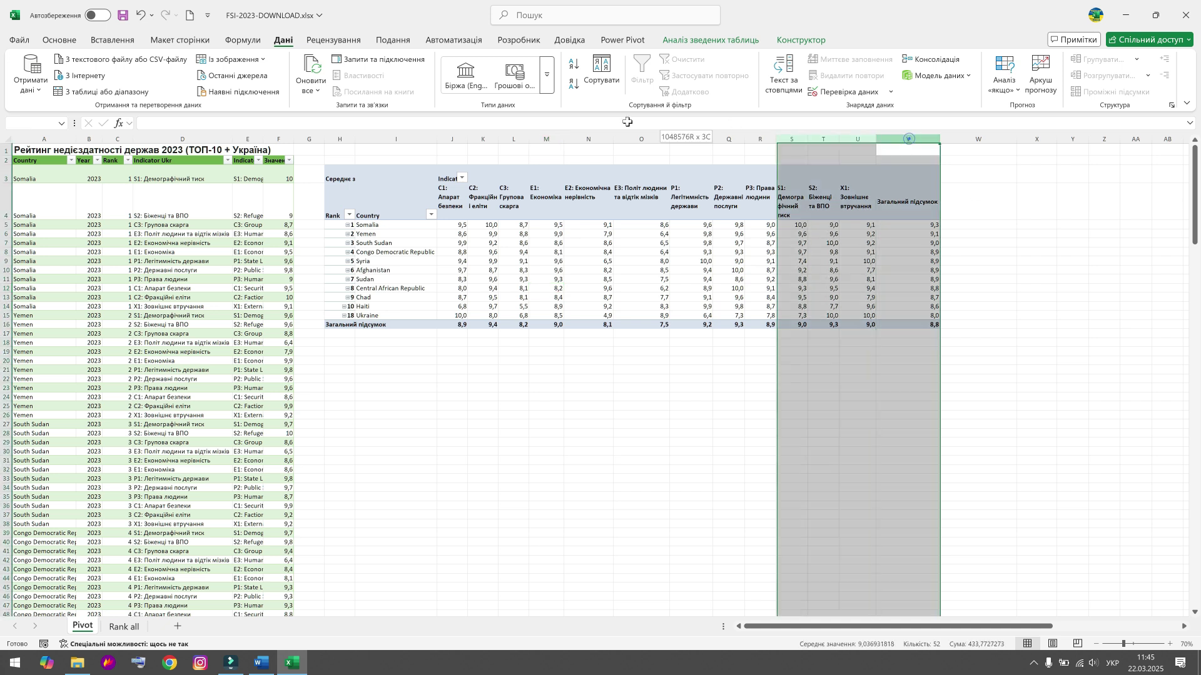
{"action": "right_click", "coordinate": [344, 137]}
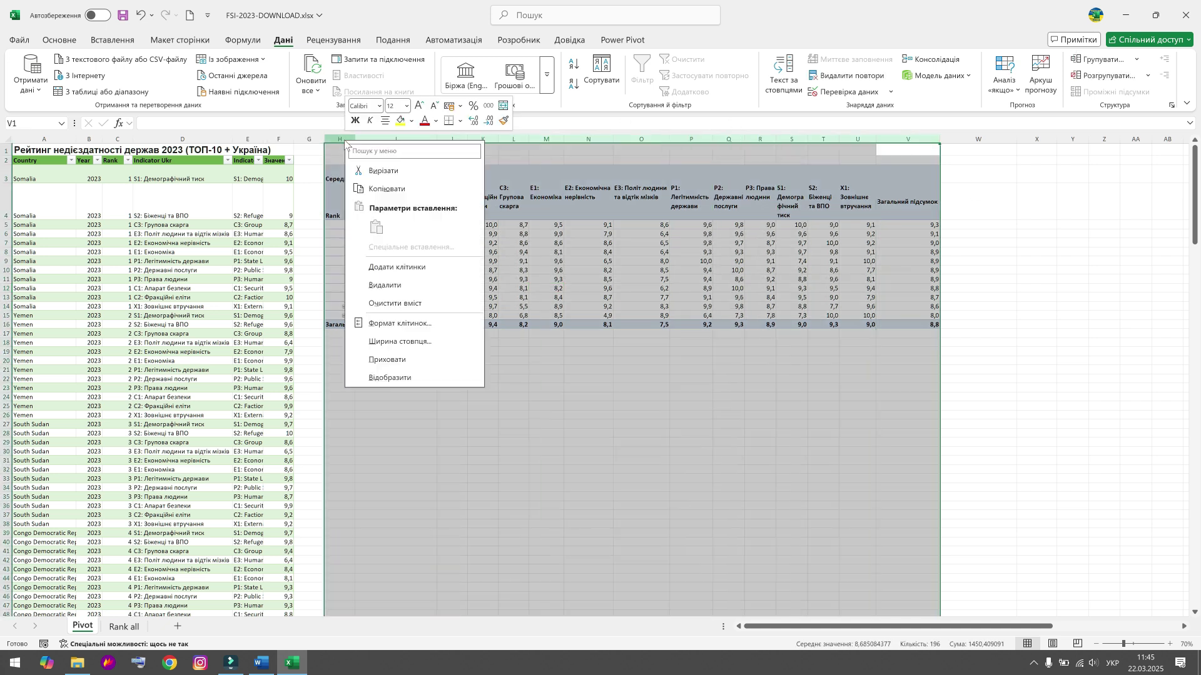
{"action": "left_click", "coordinate": [388, 360]}
{"action": "left_click", "coordinate": [455, 199]}
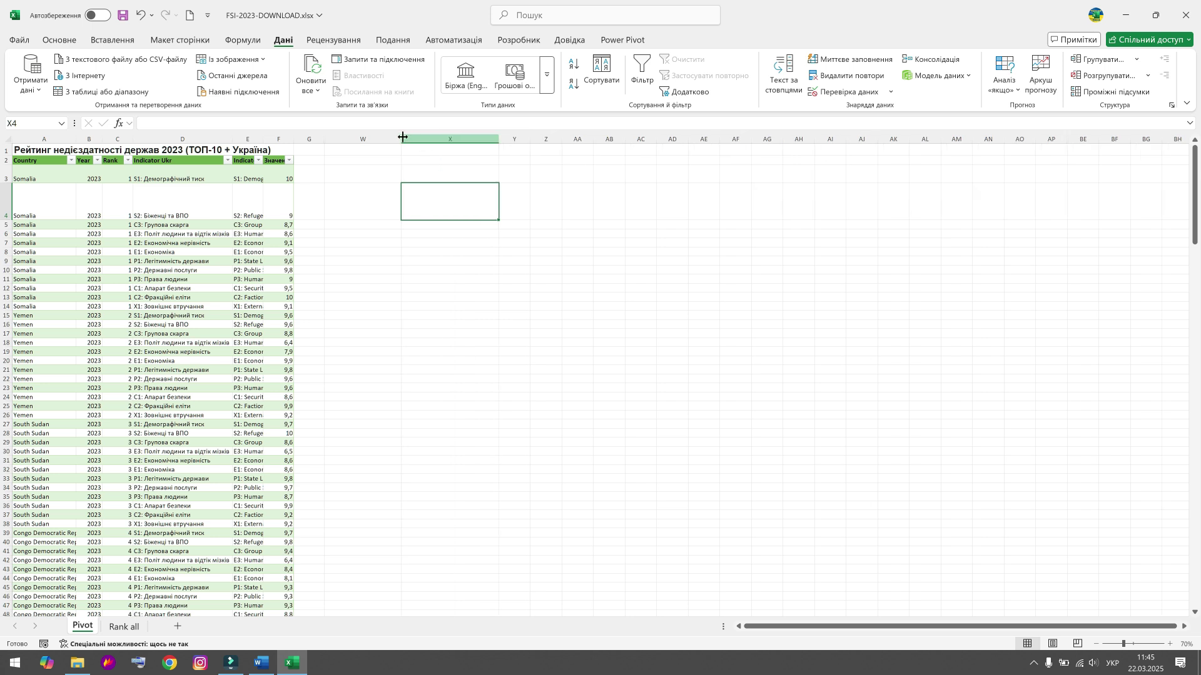
{"action": "left_click_drag", "start_coordinate": [401, 138], "coordinate": [356, 138]}
{"action": "left_click", "coordinate": [409, 163]}
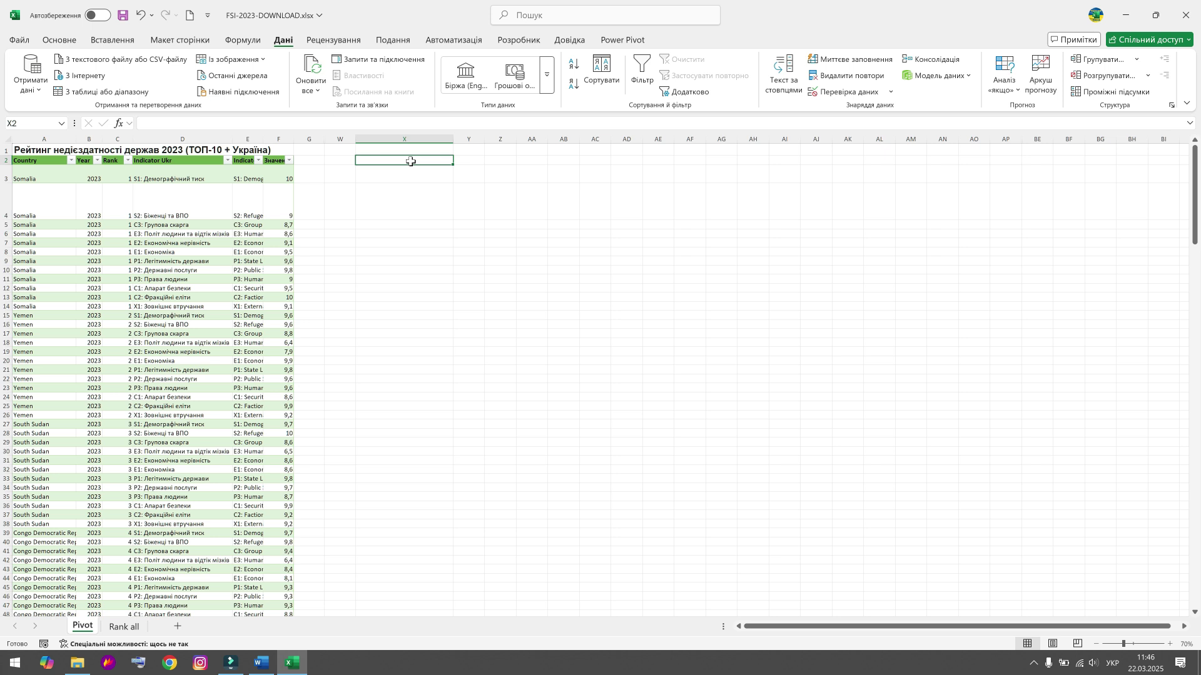
Start =GROUPBY( in X2 using the whole Country column as row fields.
{"action": "type", "text": "=gr"}
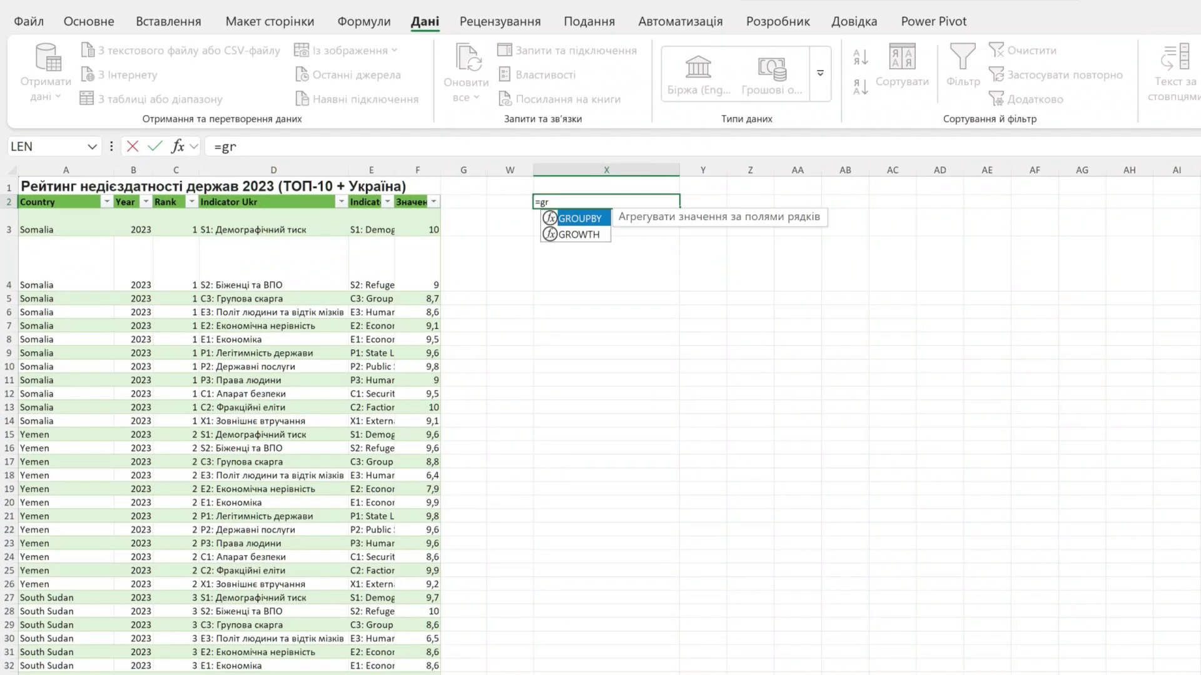
{"action": "left_click", "coordinate": [566, 219]}
{"action": "double_click", "coordinate": [566, 217]}
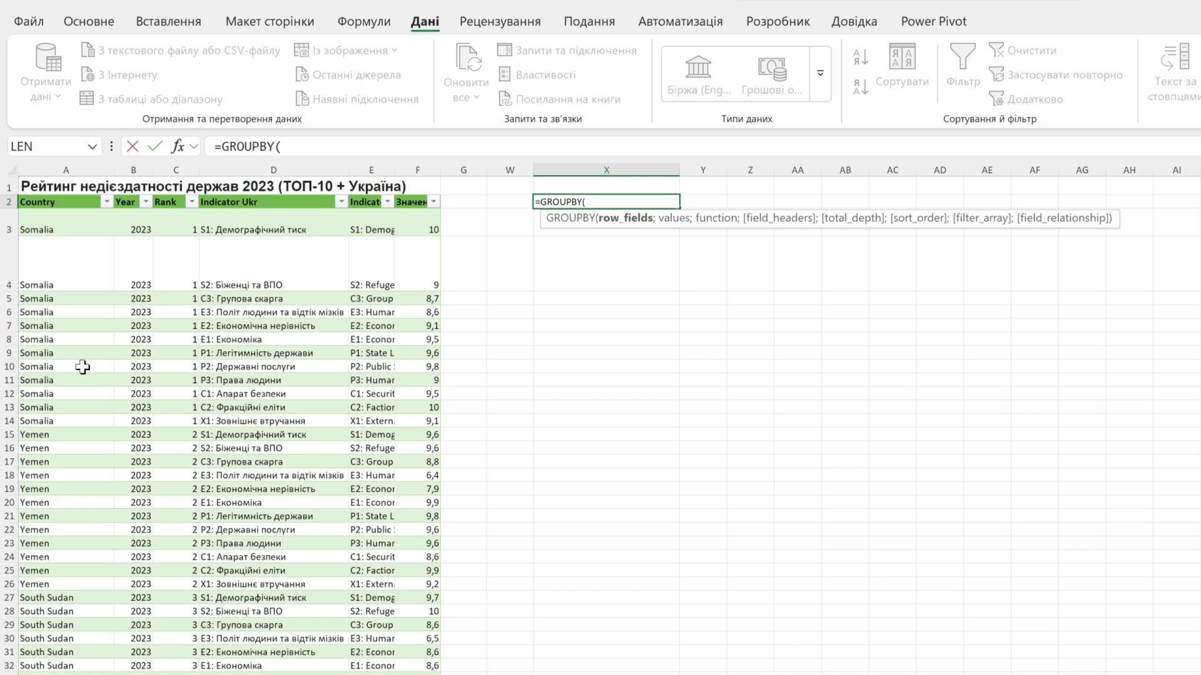
{"action": "left_click", "coordinate": [49, 201]}
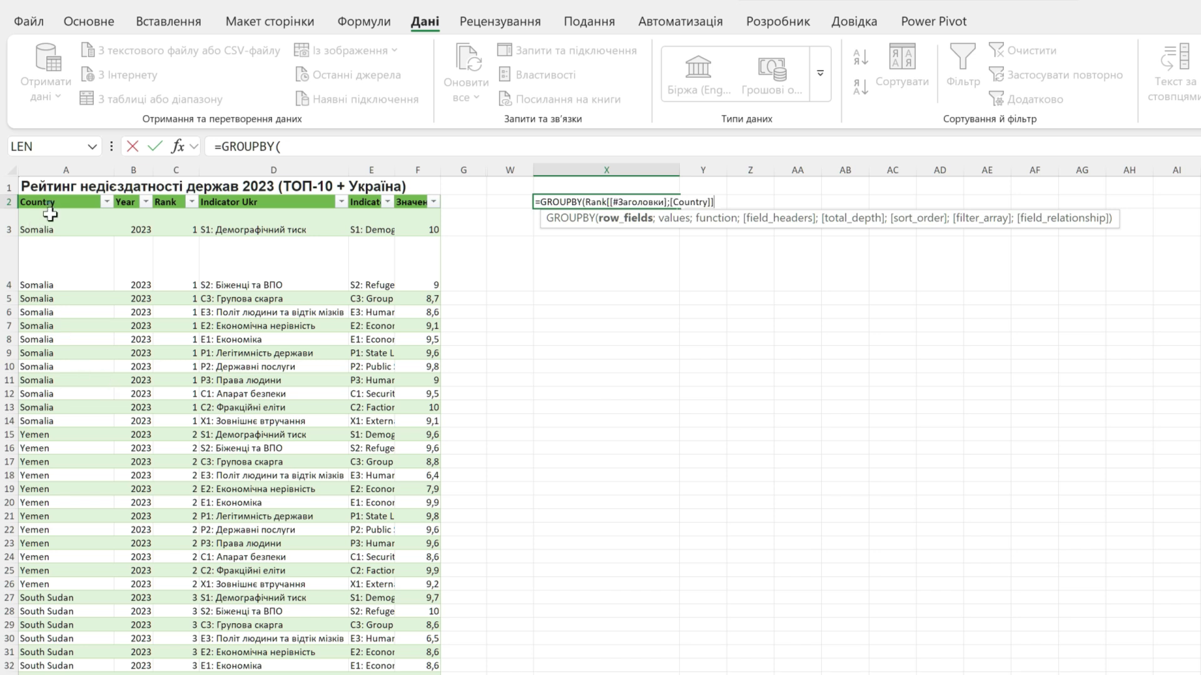
{"action": "key", "text": "ctrl+shift+Down"}
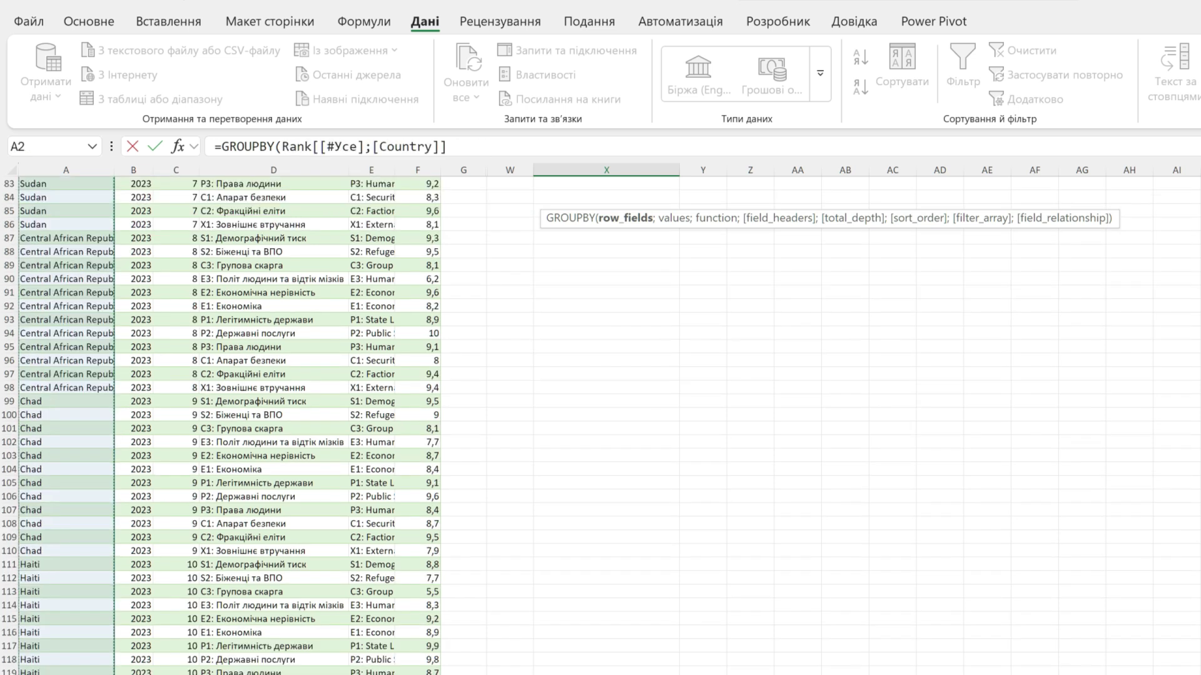
{"action": "type", "text": ";"}
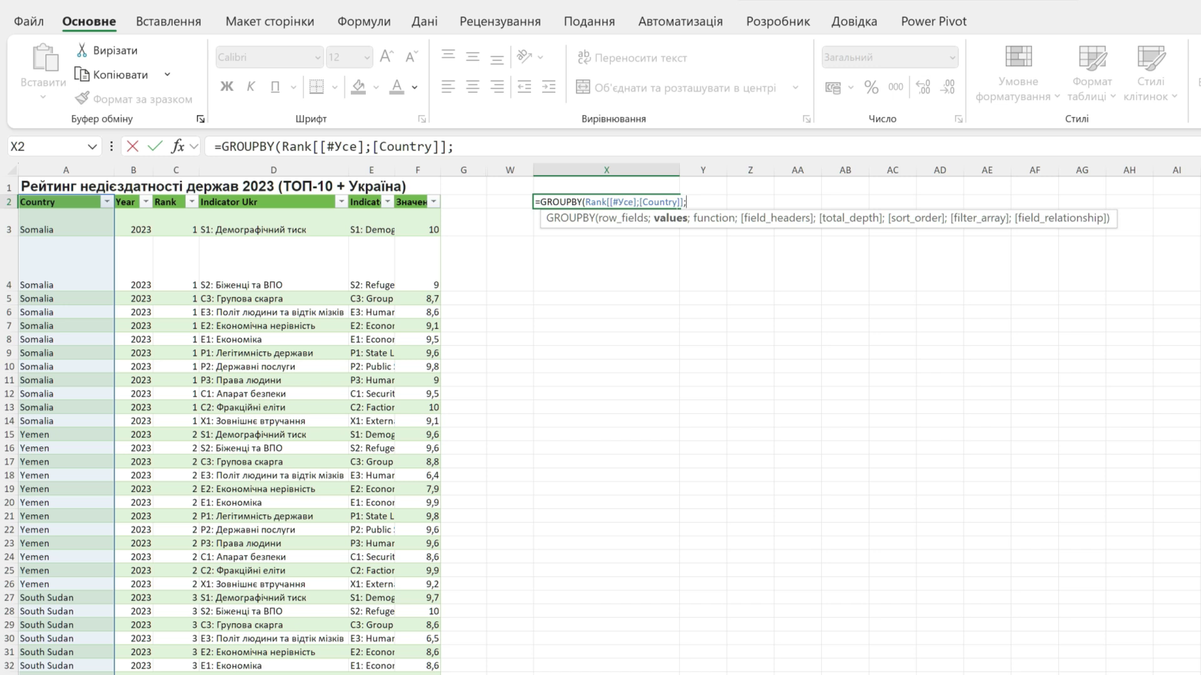
Add the entire Значення column as the GROUPBY values argument.
{"action": "left_click", "coordinate": [411, 202]}
{"action": "key", "text": "ctrl+shift+Down"}
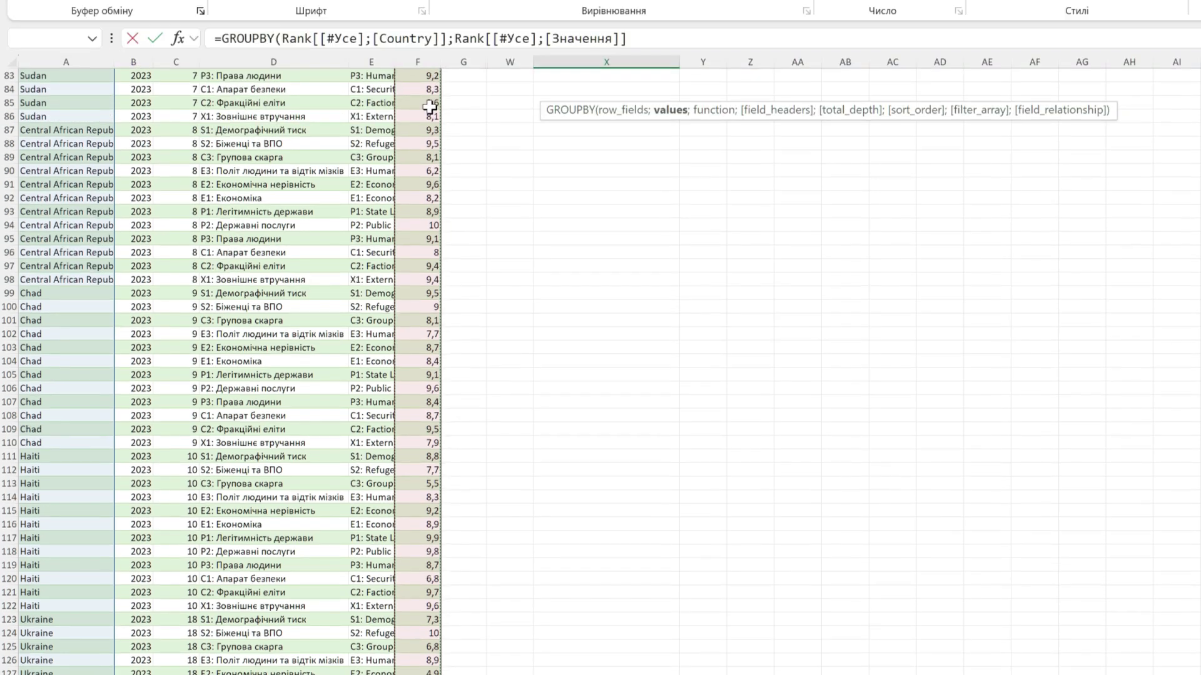
{"action": "type", "text": ";"}
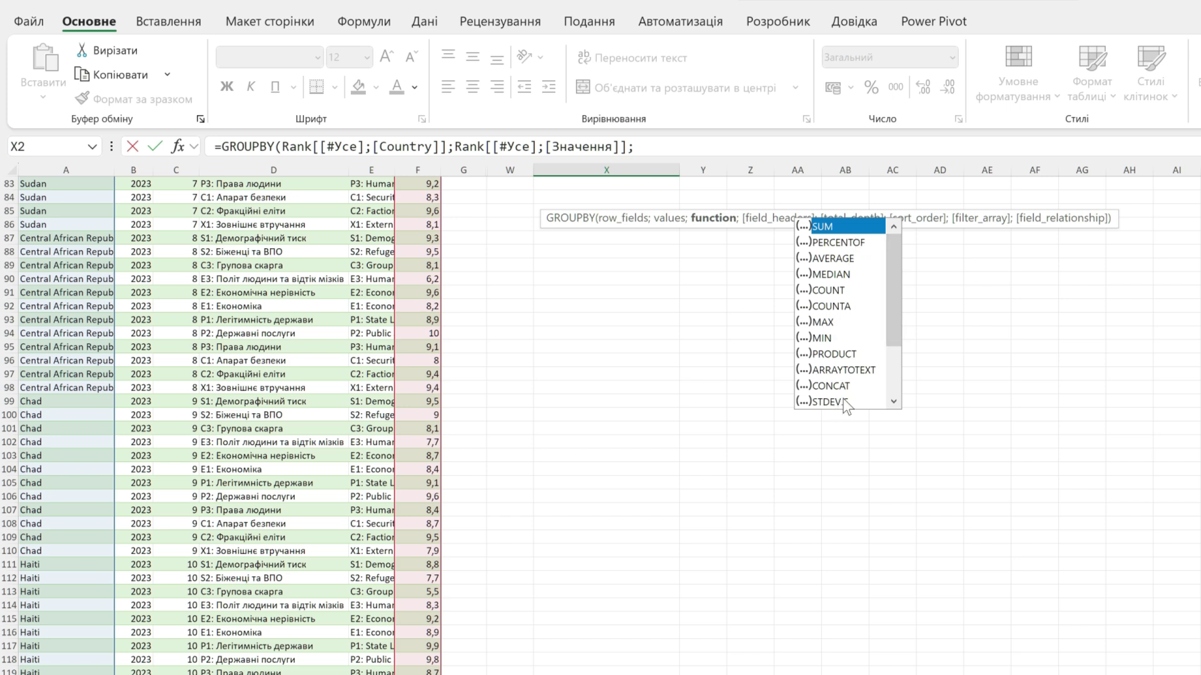
{"action": "mouse_move", "coordinate": [894, 273]}
{"action": "left_mouse_down"}
{"action": "mouse_move", "coordinate": [896, 346]}
{"action": "mouse_move", "coordinate": [902, 234]}
{"action": "left_mouse_up"}
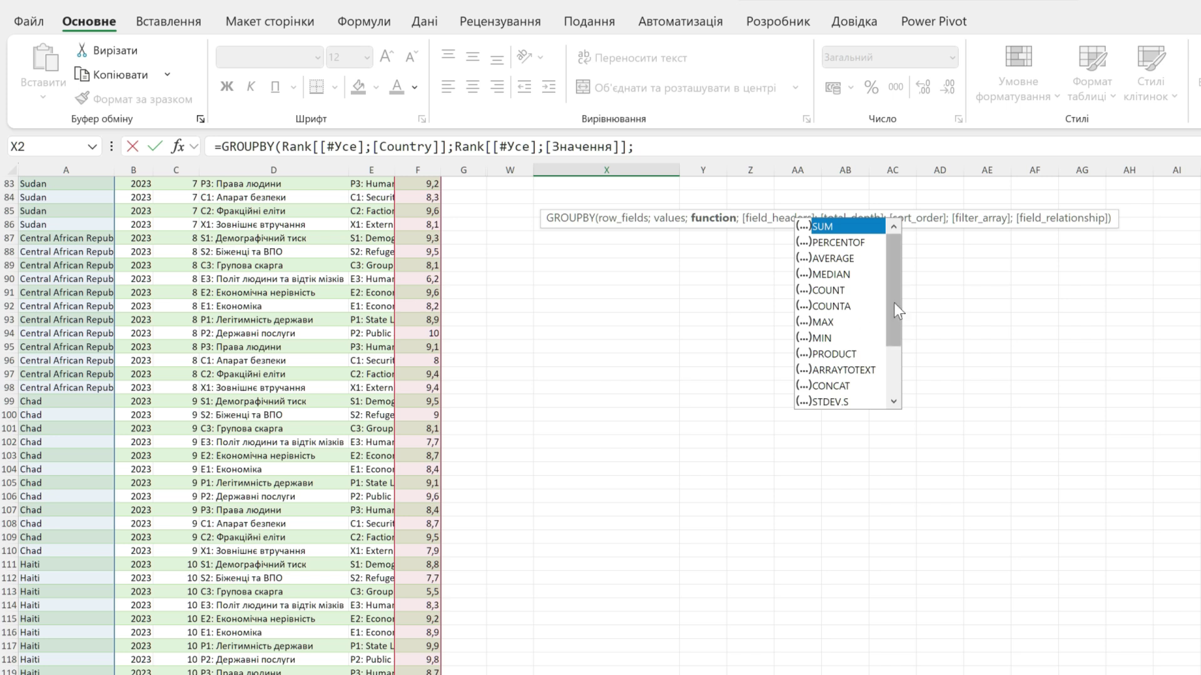
{"action": "mouse_move", "coordinate": [896, 295]}
{"action": "left_mouse_down"}
{"action": "mouse_move", "coordinate": [898, 368]}
{"action": "mouse_move", "coordinate": [894, 248]}
{"action": "left_mouse_up"}
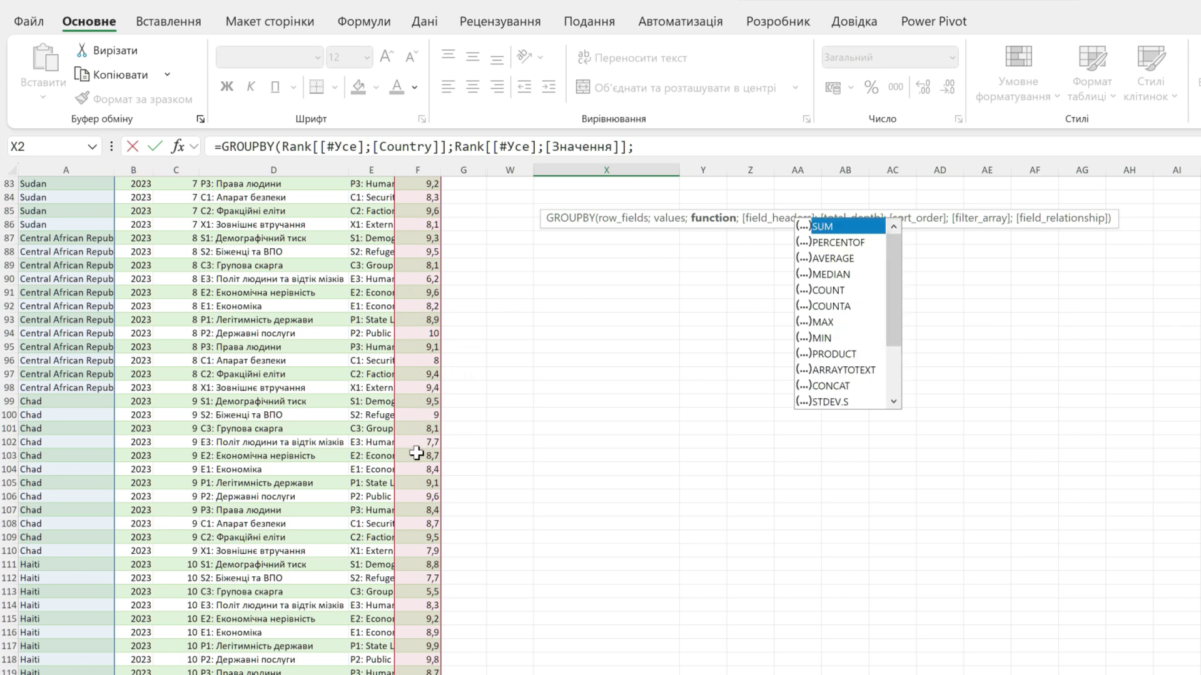
Set the GROUPBY function to AVERAGE and field headers to 3 (Yes and show).
{"action": "double_click", "coordinate": [835, 259]}
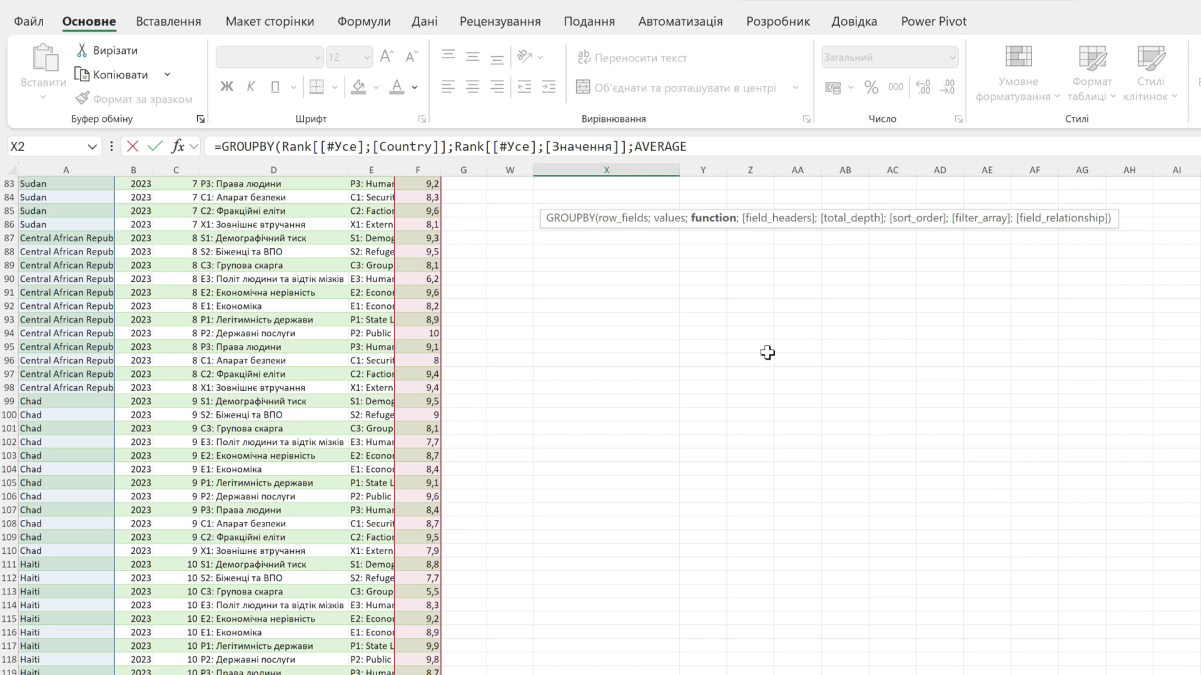
{"action": "type", "text": ";"}
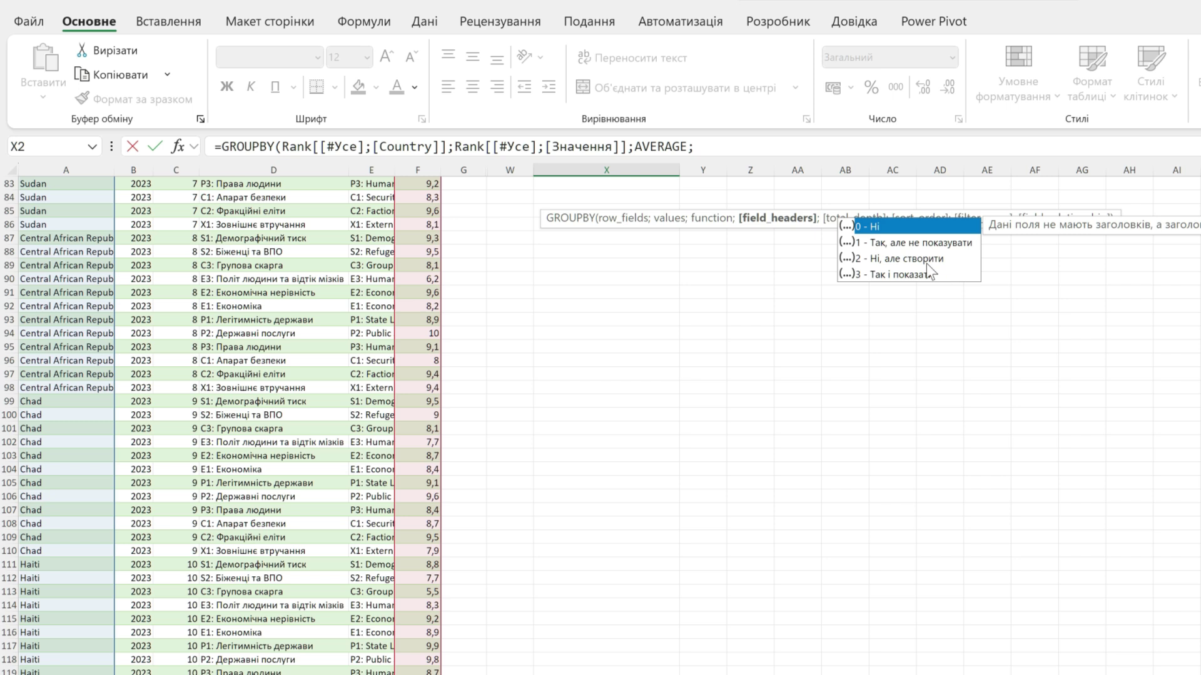
{"action": "type", "text": "3"}
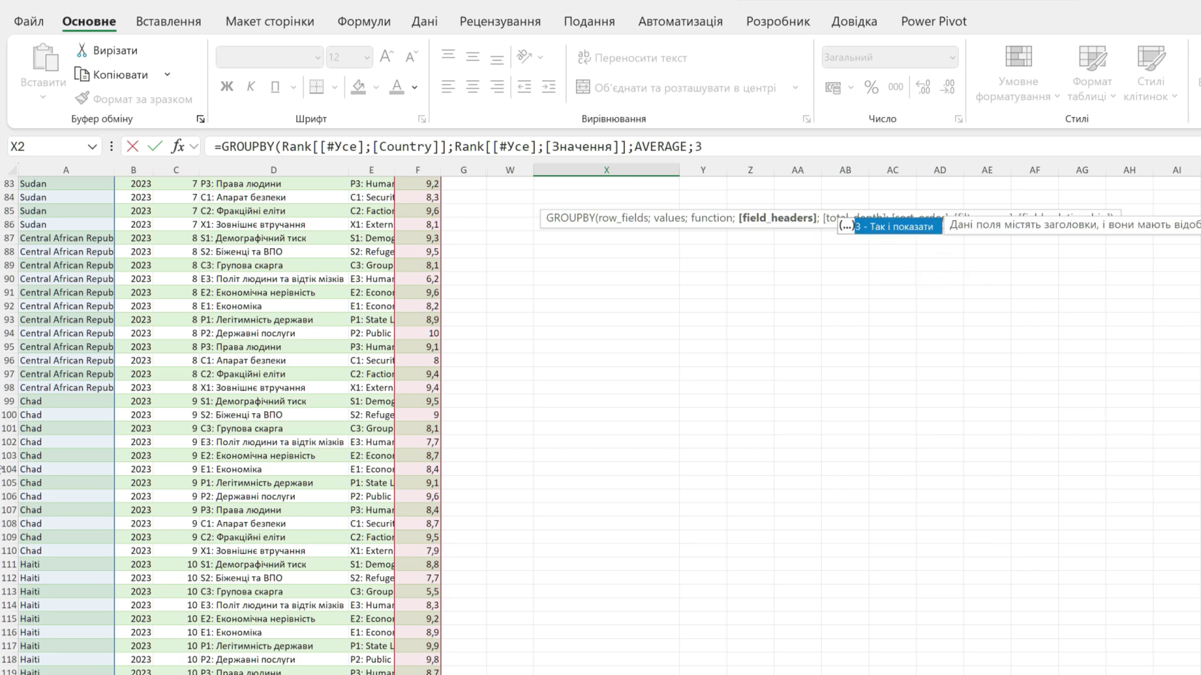
{"action": "scroll", "coordinate": [416, 262], "scroll_direction": "up", "scroll_amount": 2}
{"action": "scroll", "coordinate": [416, 262], "scroll_direction": "up", "scroll_amount": 20}
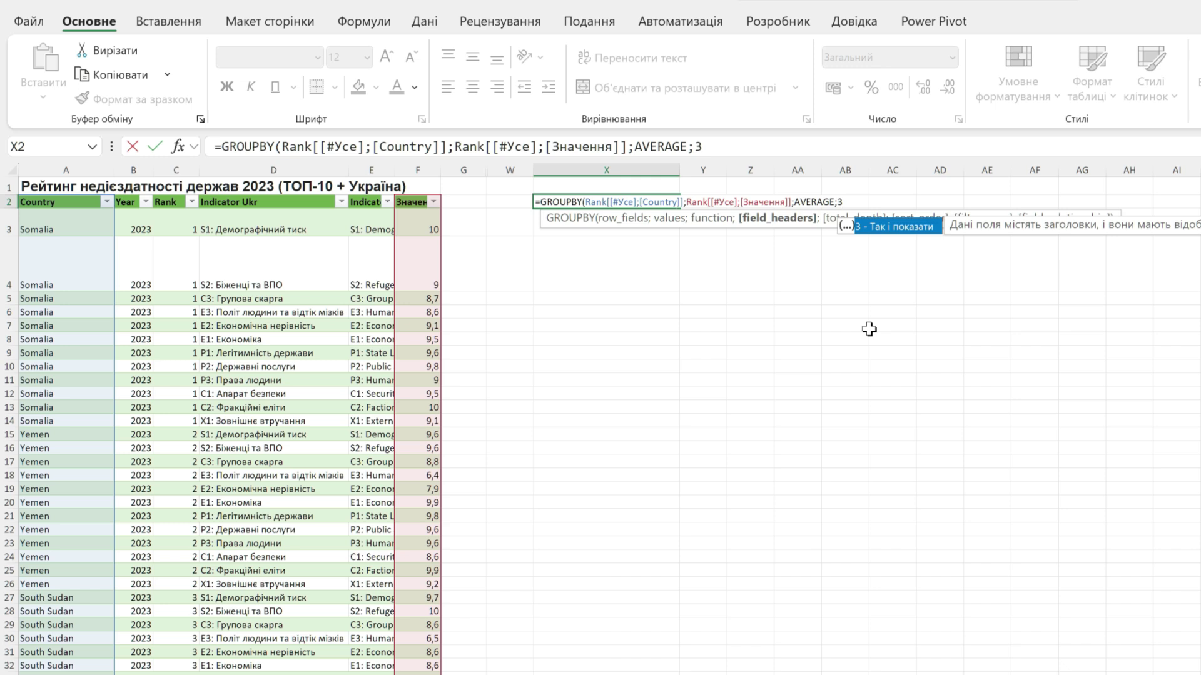
{"action": "type", "text": ";"}
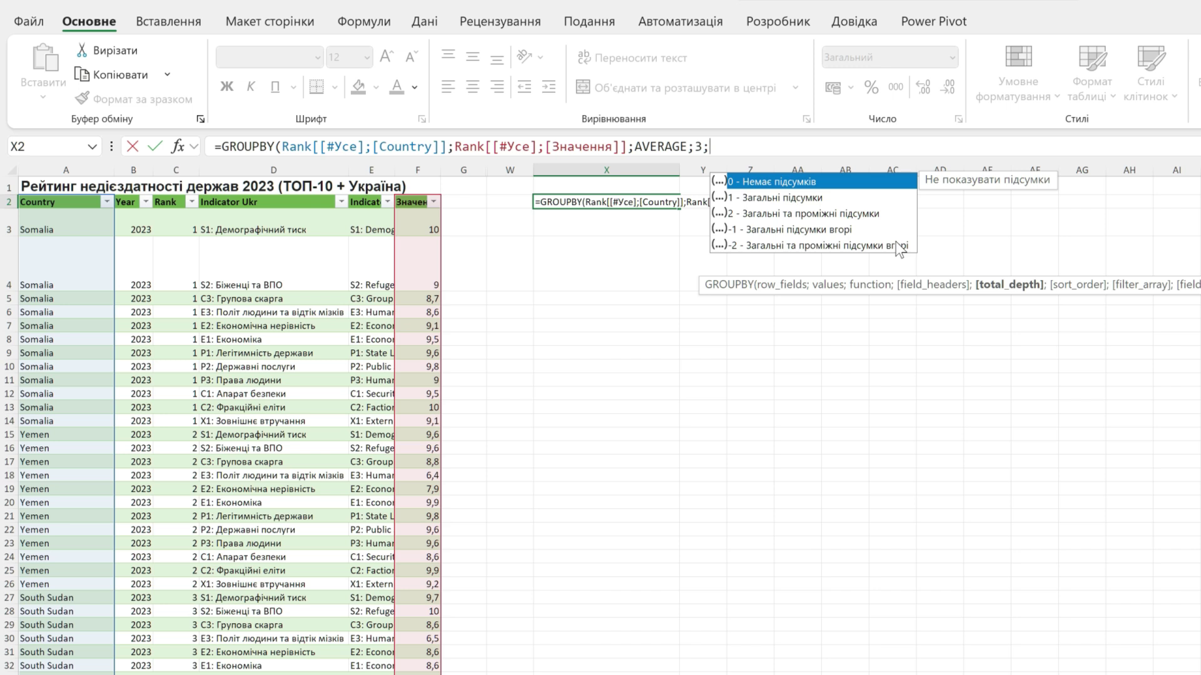
Set total depth 1 and sort order 1 to finish the GROUPBY arguments.
{"action": "type", "text": "1"}
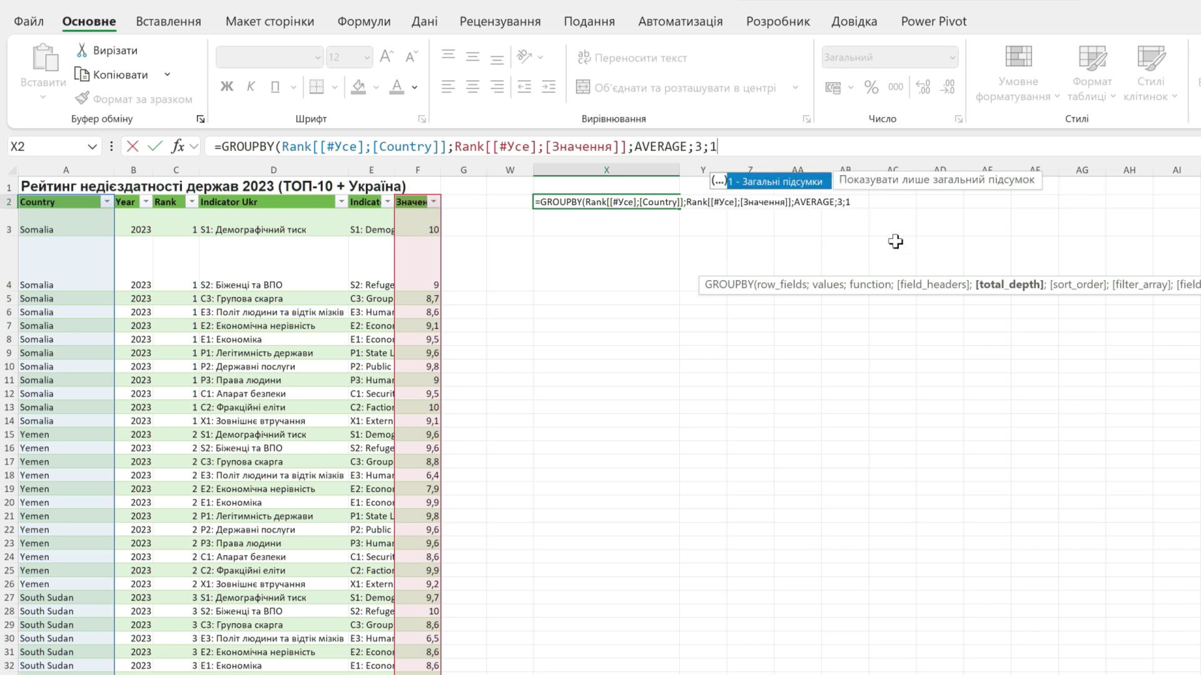
{"action": "type", "text": ";-1"}
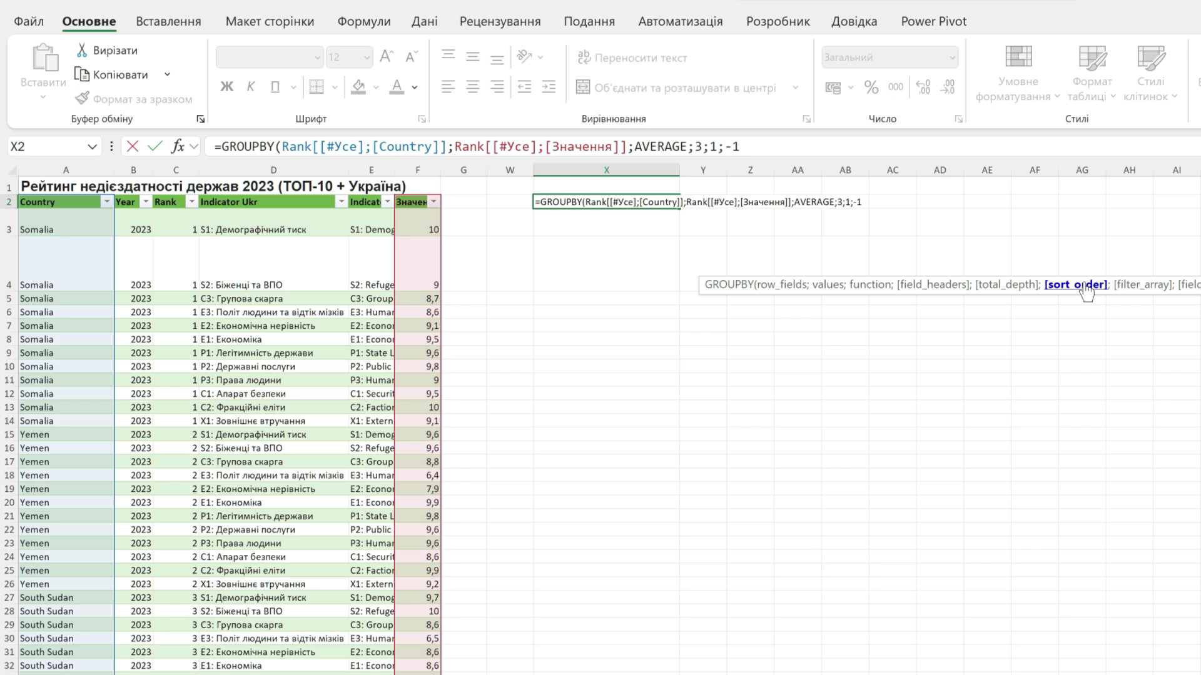
{"action": "key", "text": "BackSpace"}
{"action": "left_click", "coordinate": [756, 146]}
{"action": "type", "text": ")"}
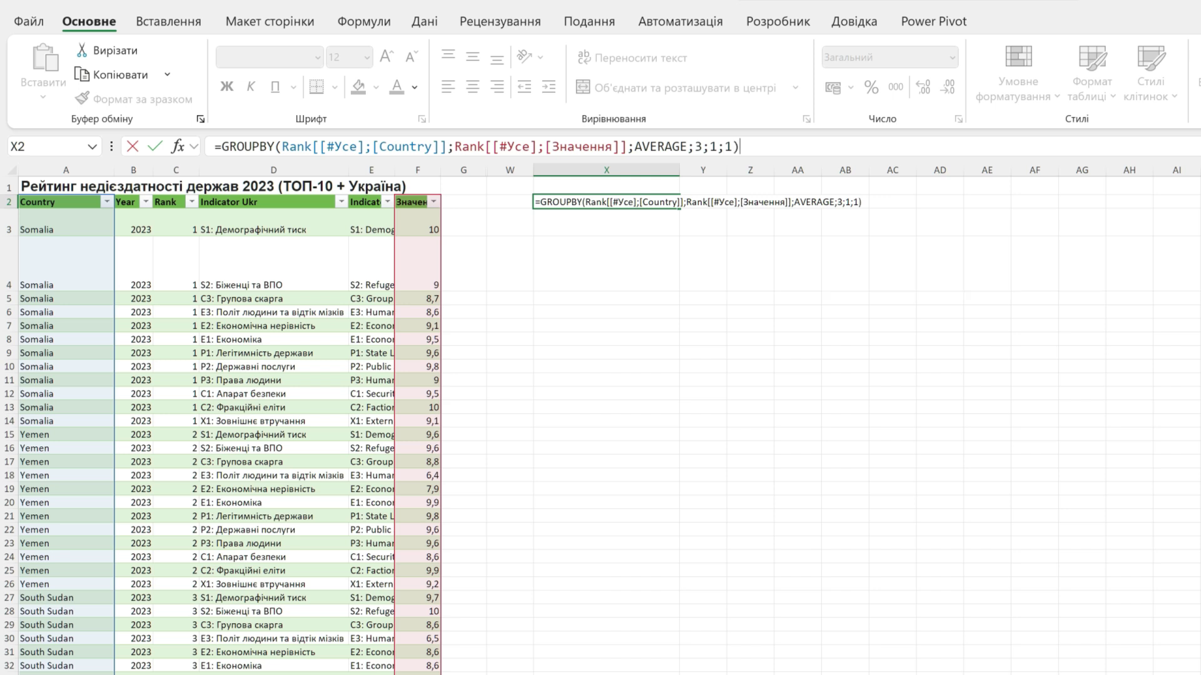
{"action": "key", "text": "BackSpace"}
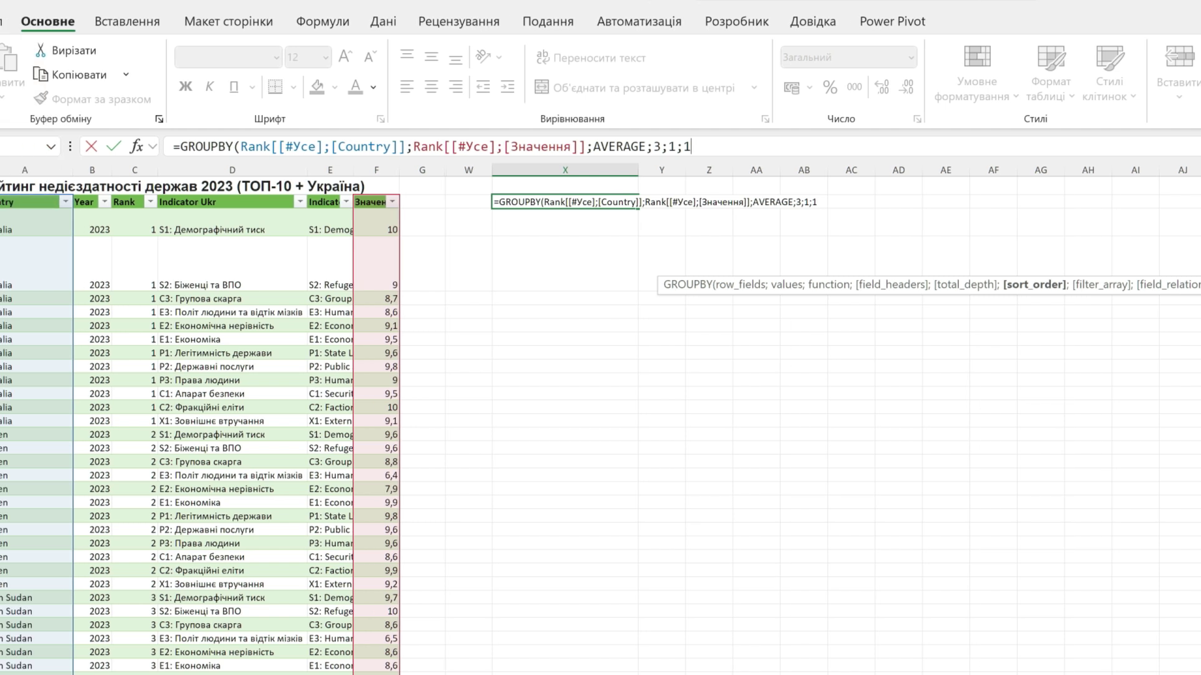
Enter the GROUPBY formula, clear the spill's inherited formatting and round averages to two decimals.
{"action": "type", "text": ")"}
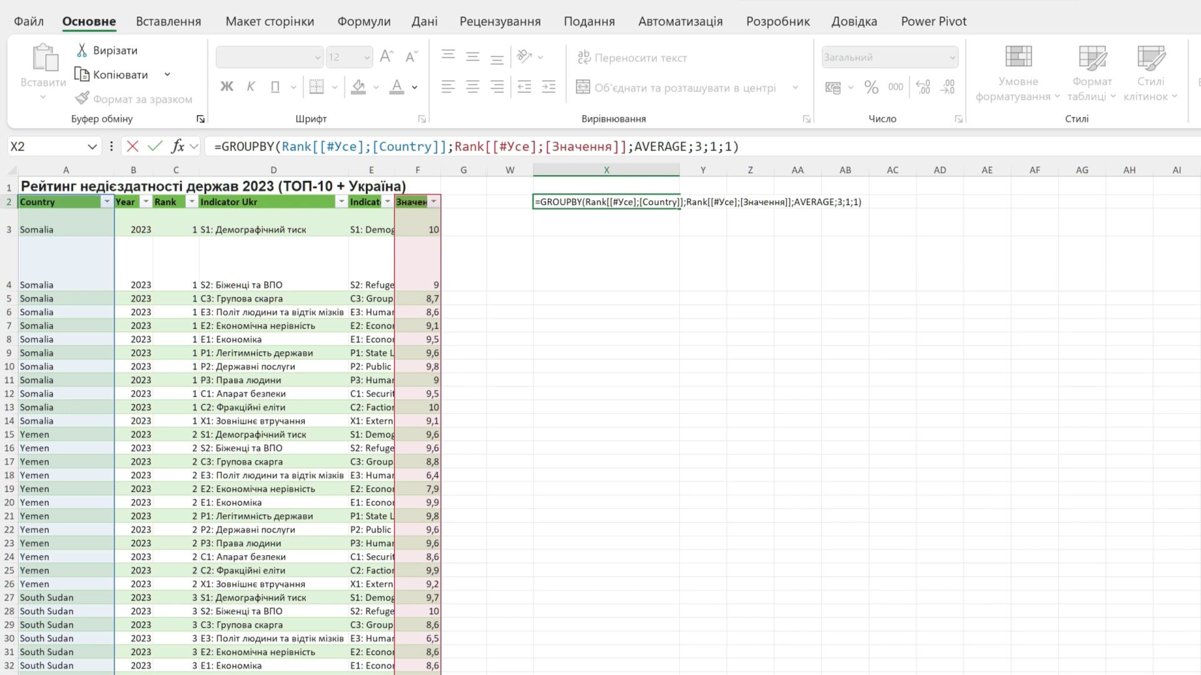
{"action": "key", "text": "Return"}
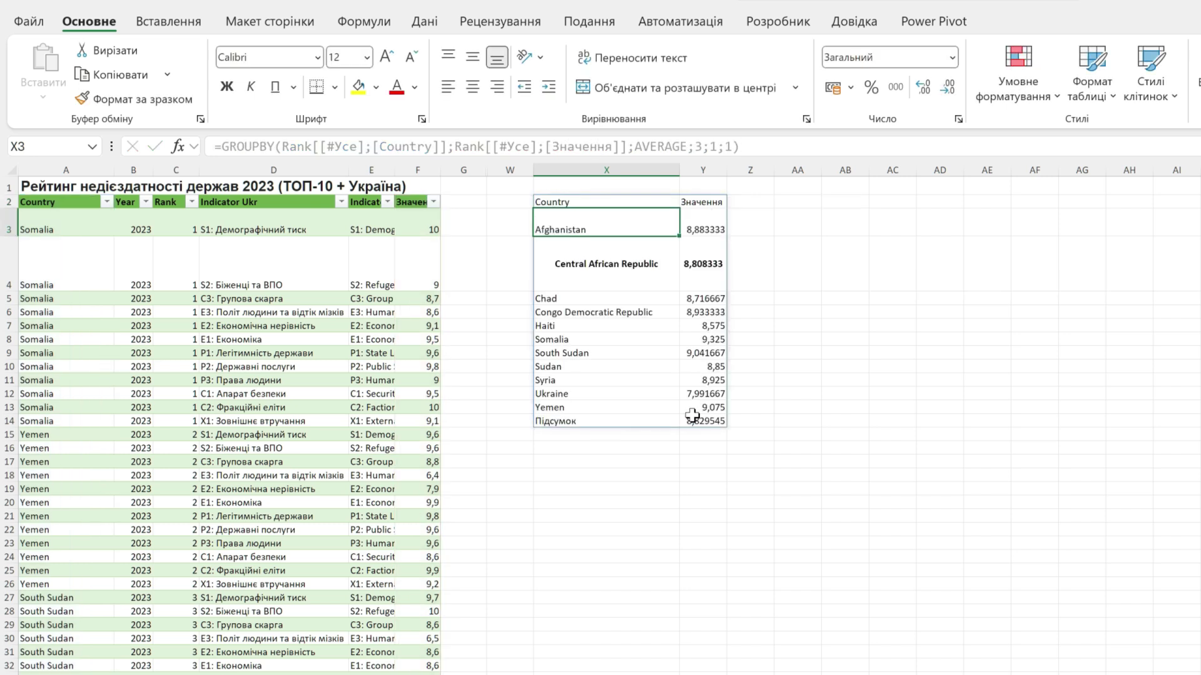
{"action": "mouse_move", "coordinate": [579, 201]}
{"action": "left_mouse_down"}
{"action": "mouse_move", "coordinate": [686, 300]}
{"action": "mouse_move", "coordinate": [686, 423]}
{"action": "left_mouse_up"}
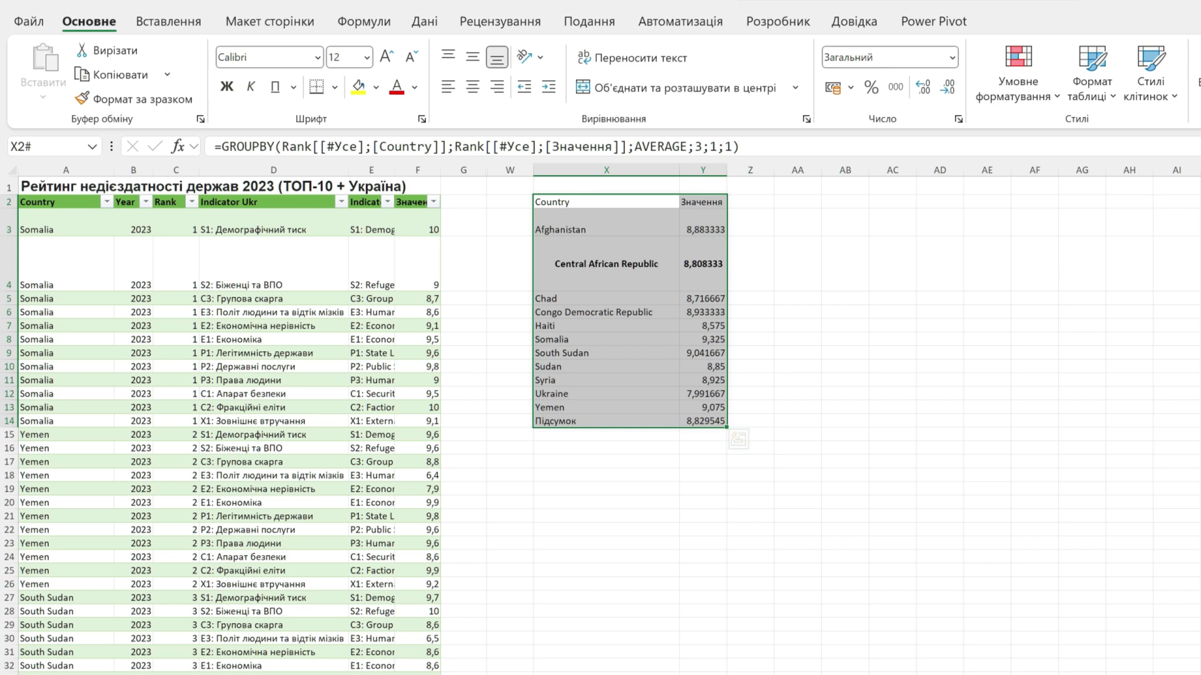
{"action": "key", "text": "ctrl+z"}
{"action": "left_click", "coordinate": [703, 225]}
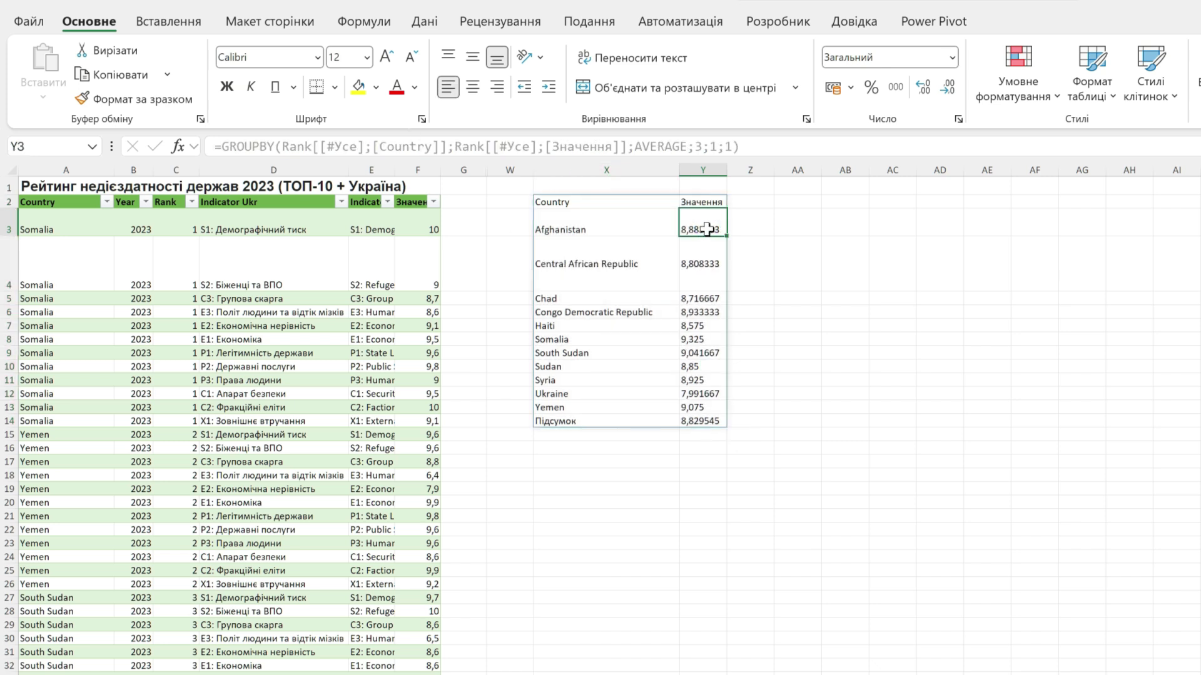
{"action": "mouse_move", "coordinate": [693, 325]}
{"action": "left_mouse_down"}
{"action": "mouse_move", "coordinate": [683, 571]}
{"action": "mouse_move", "coordinate": [694, 629]}
{"action": "left_mouse_up"}
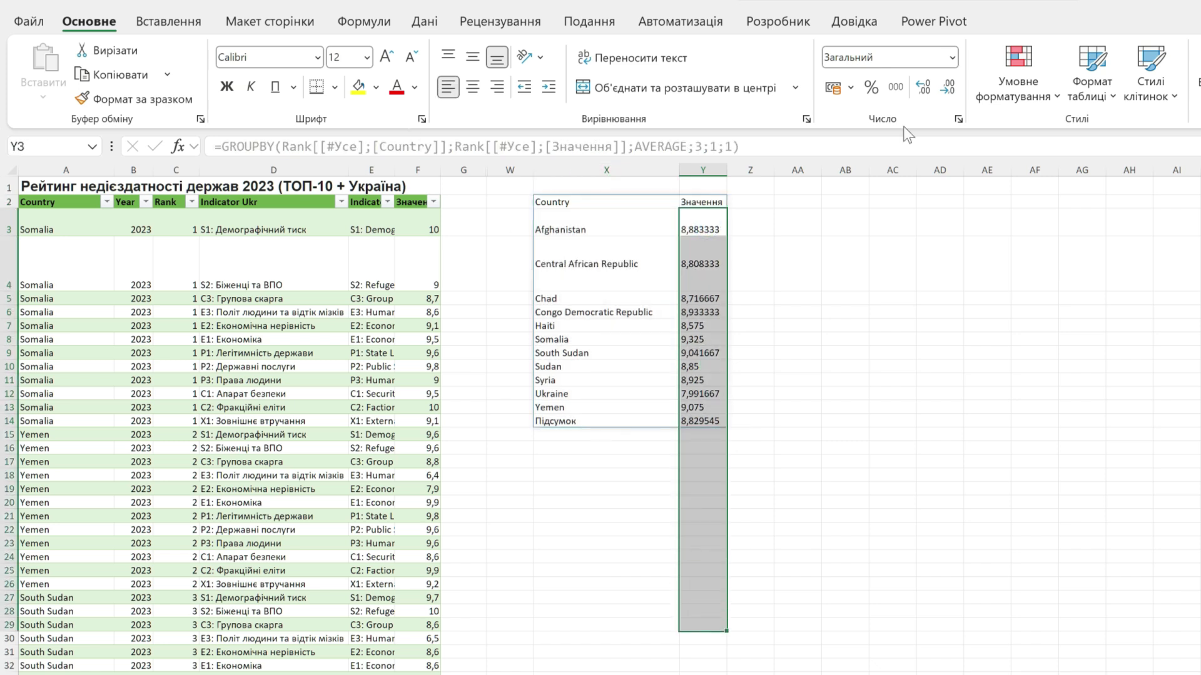
{"action": "left_click", "coordinate": [947, 87]}
{"action": "left_click", "coordinate": [947, 87]}
{"action": "left_click", "coordinate": [946, 87]}
{"action": "left_click", "coordinate": [946, 87]}
Bold the Country/Значення header row and the Підсумок total row.
{"action": "left_click_drag", "start_coordinate": [705, 200], "coordinate": [621, 197]}
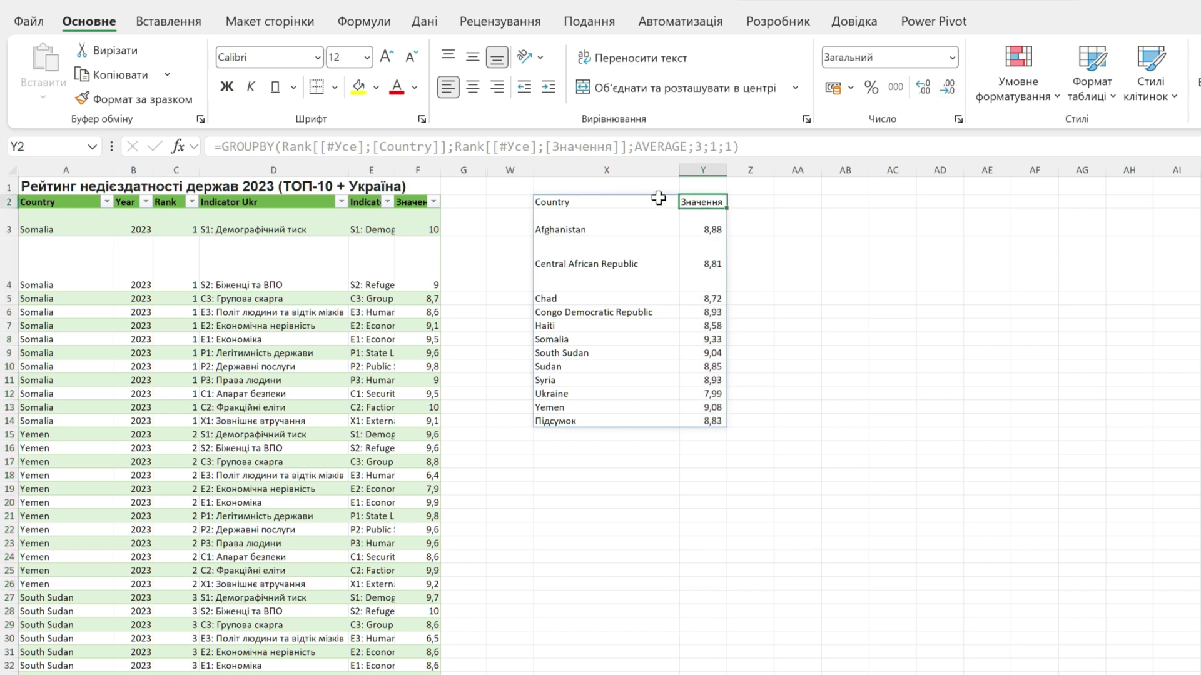
{"action": "left_click", "coordinate": [227, 86]}
{"action": "left_click", "coordinate": [703, 201]}
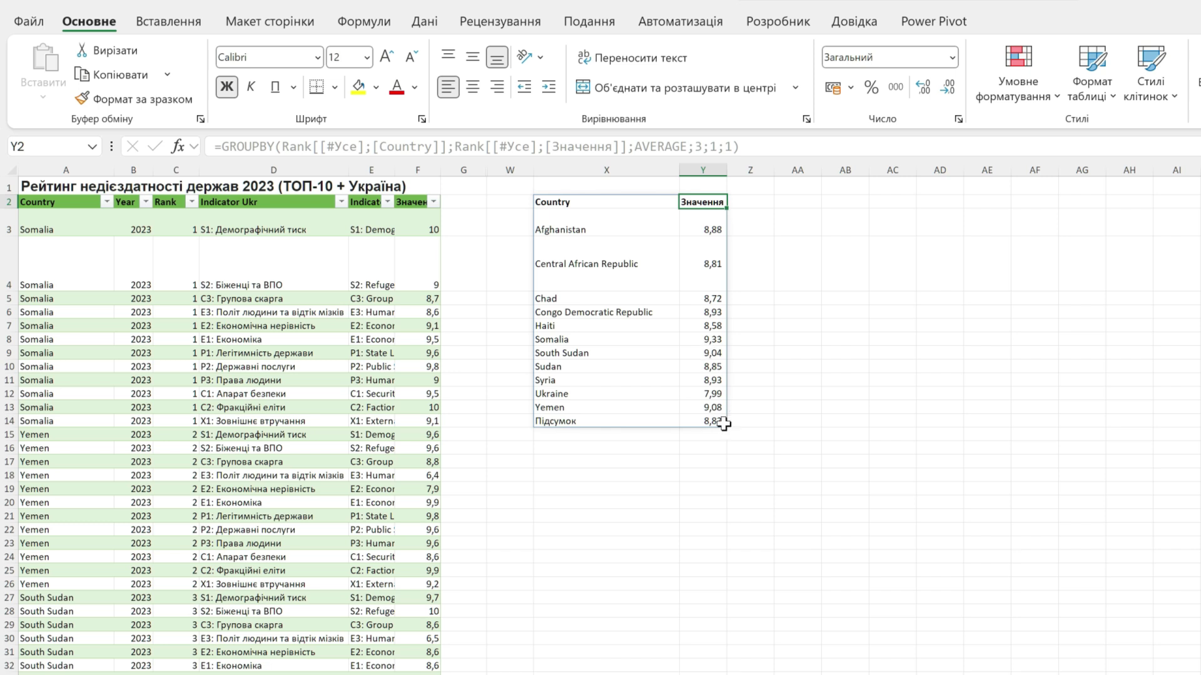
{"action": "left_click_drag", "start_coordinate": [609, 421], "coordinate": [700, 421]}
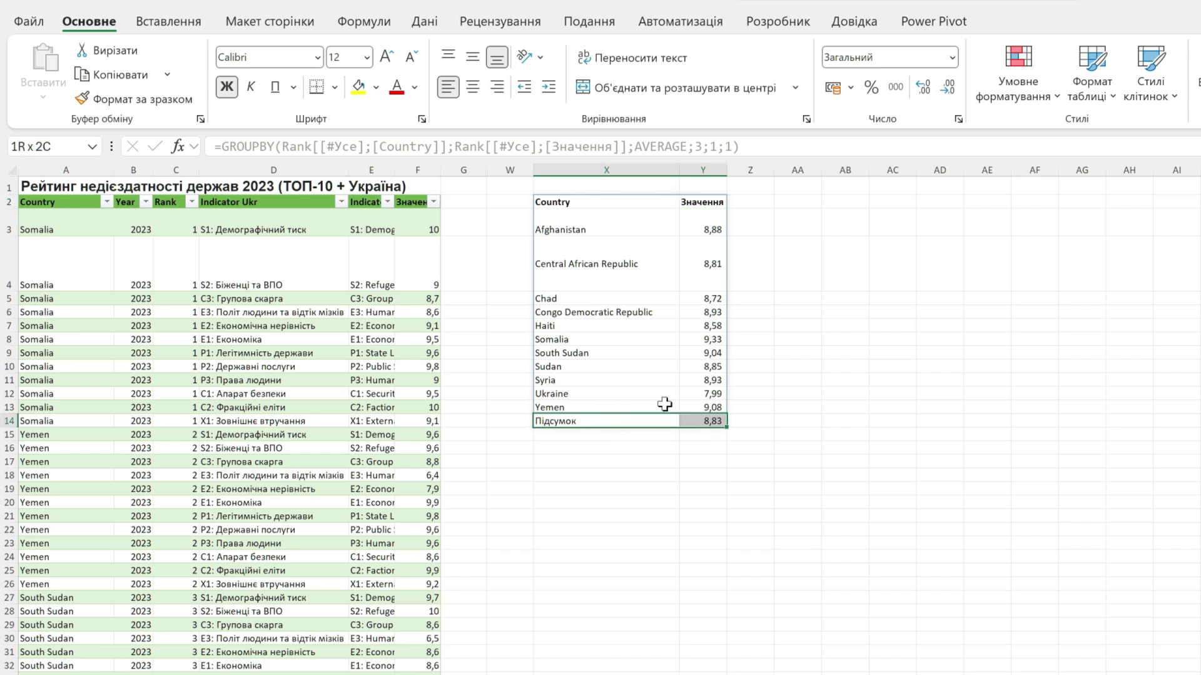
{"action": "left_click", "coordinate": [226, 86]}
{"action": "left_click", "coordinate": [702, 201]}
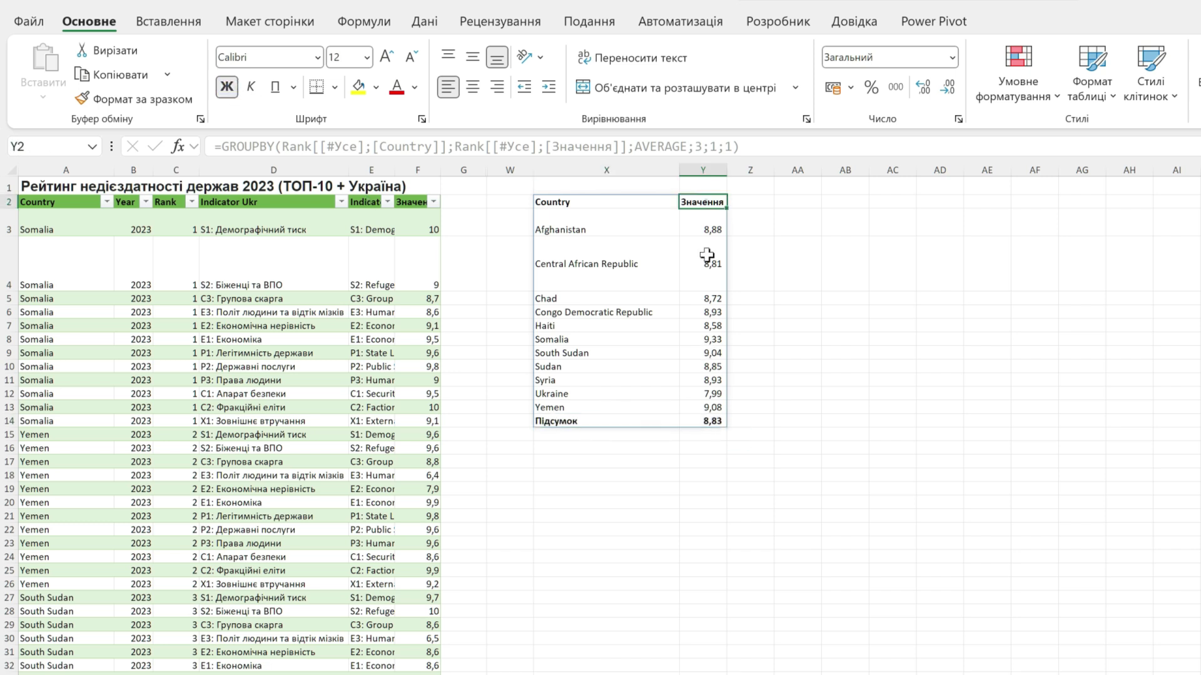
{"action": "left_click", "coordinate": [593, 201]}
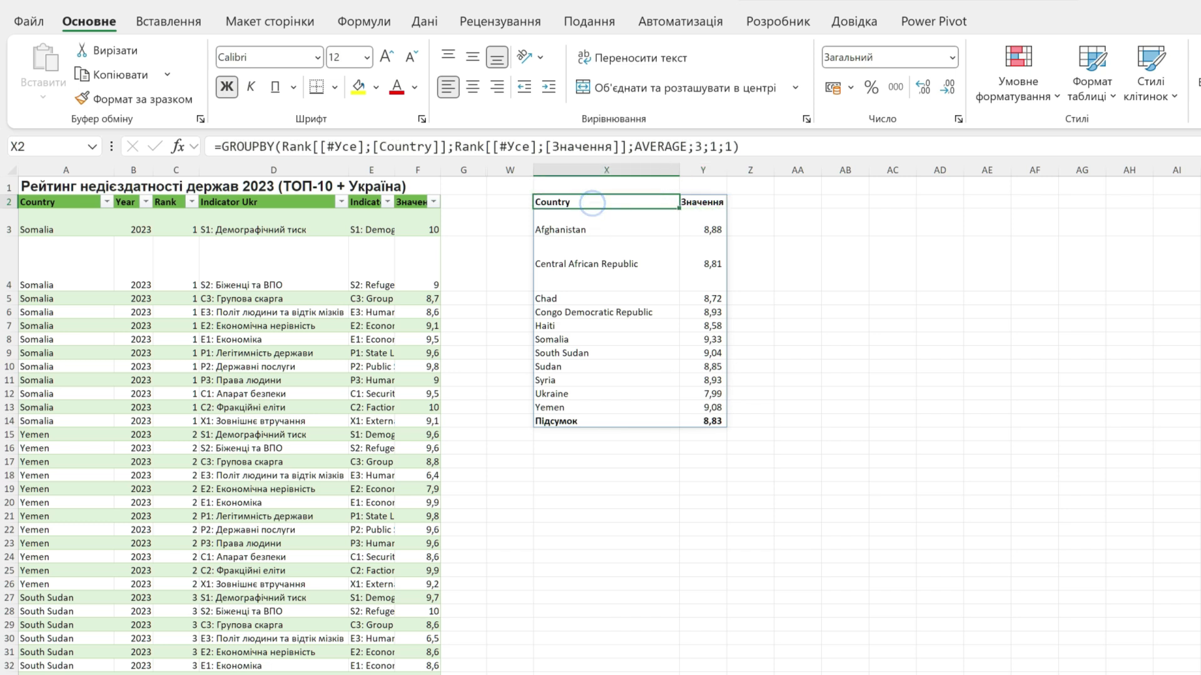
{"action": "left_click", "coordinate": [693, 147]}
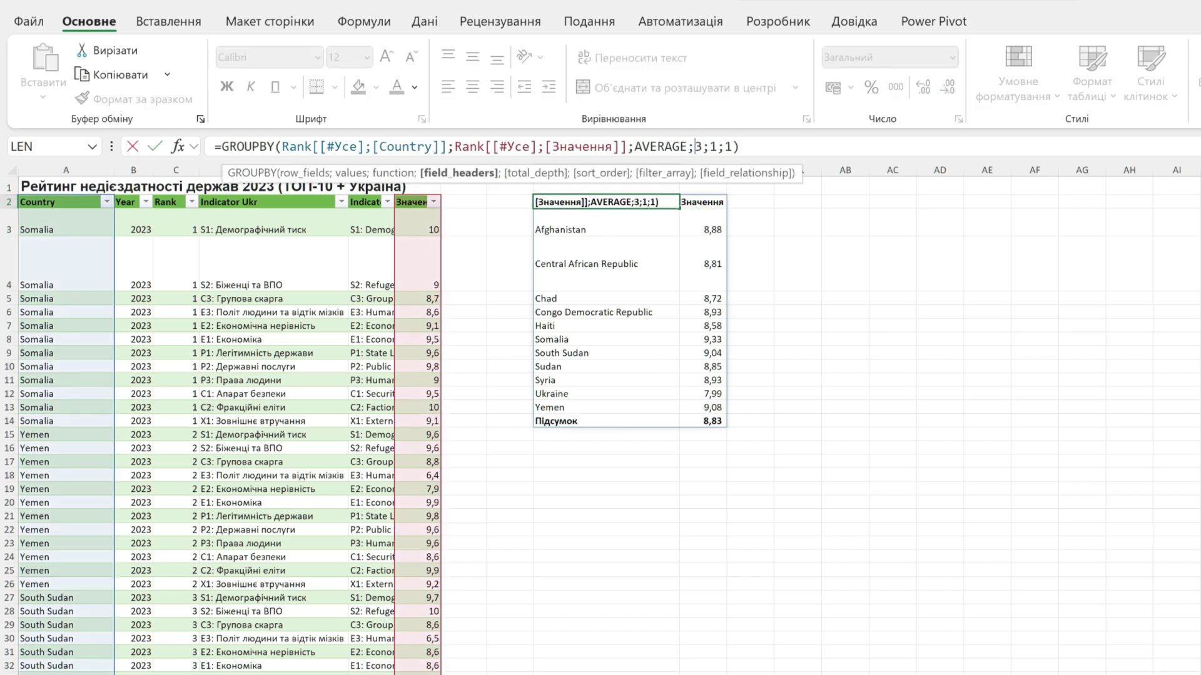
Change the GROUPBY field_headers argument to 0 and inspect the resulting spill.
{"action": "double_click", "coordinate": [700, 146]}
{"action": "key", "text": "BackSpace"}
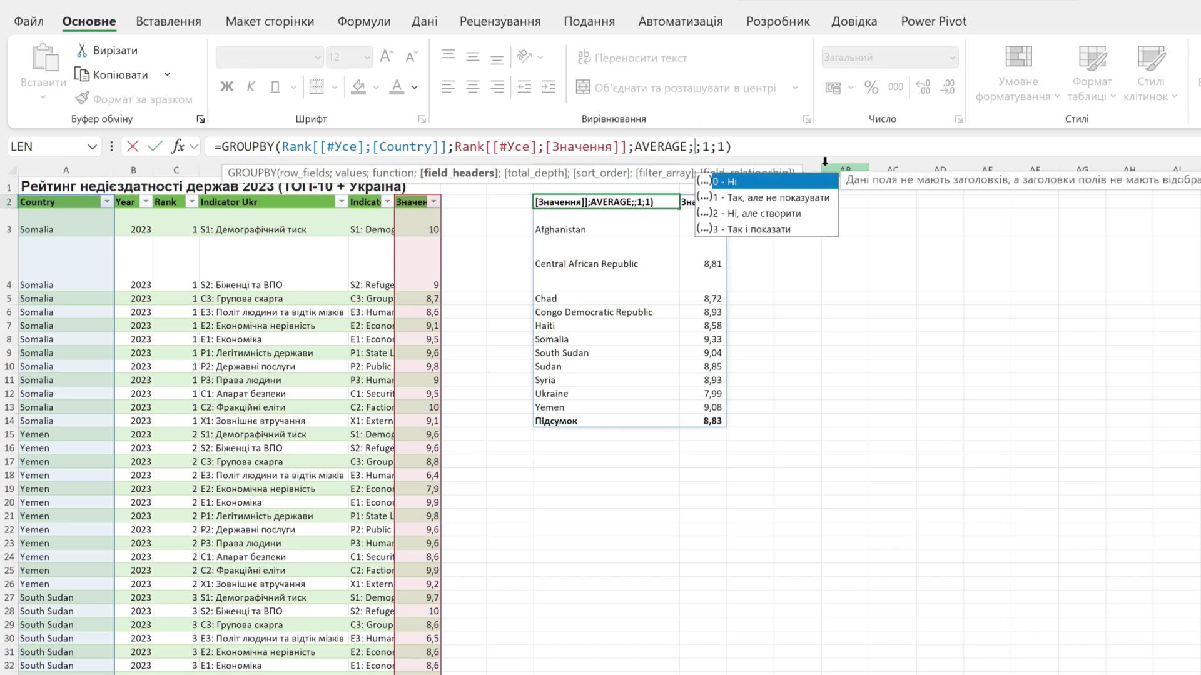
{"action": "type", "text": "0"}
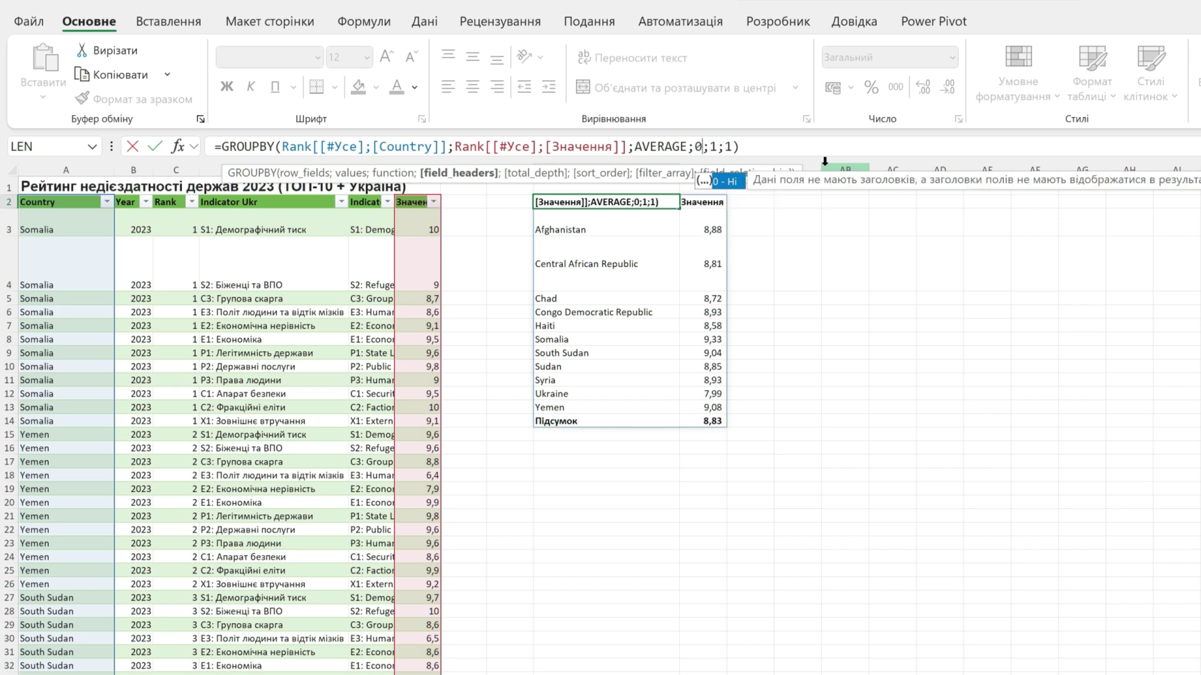
{"action": "key", "text": "Return"}
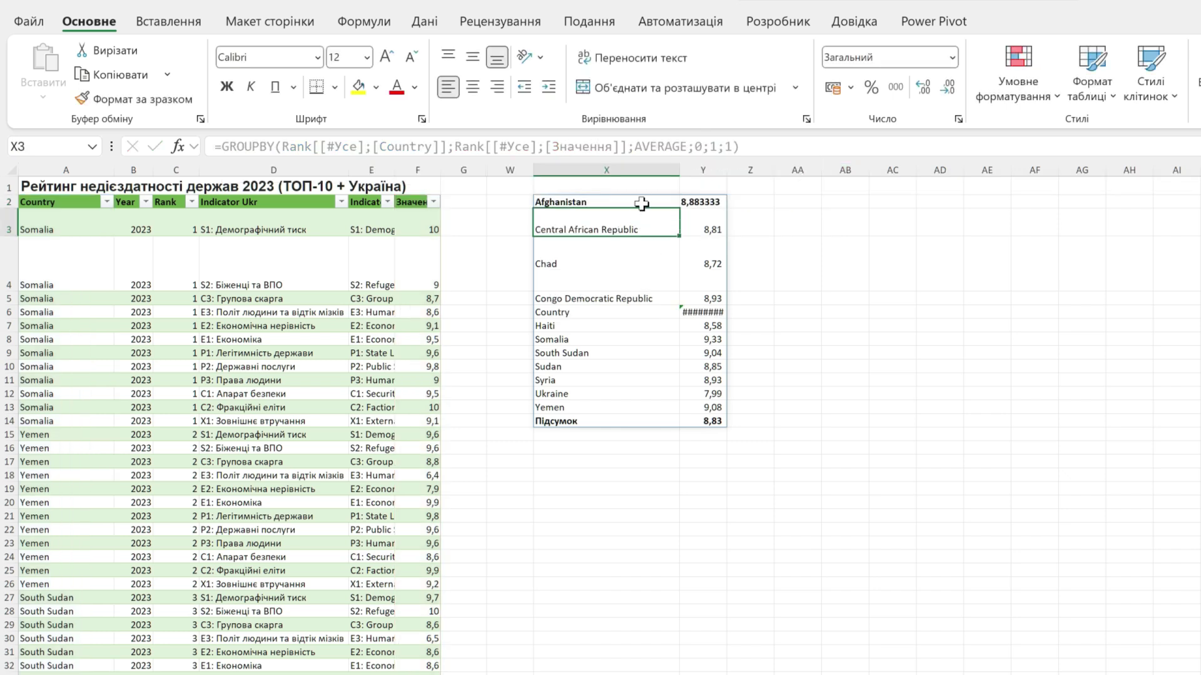
{"action": "left_click", "coordinate": [644, 199]}
{"action": "left_click_drag", "start_coordinate": [644, 198], "coordinate": [695, 424]}
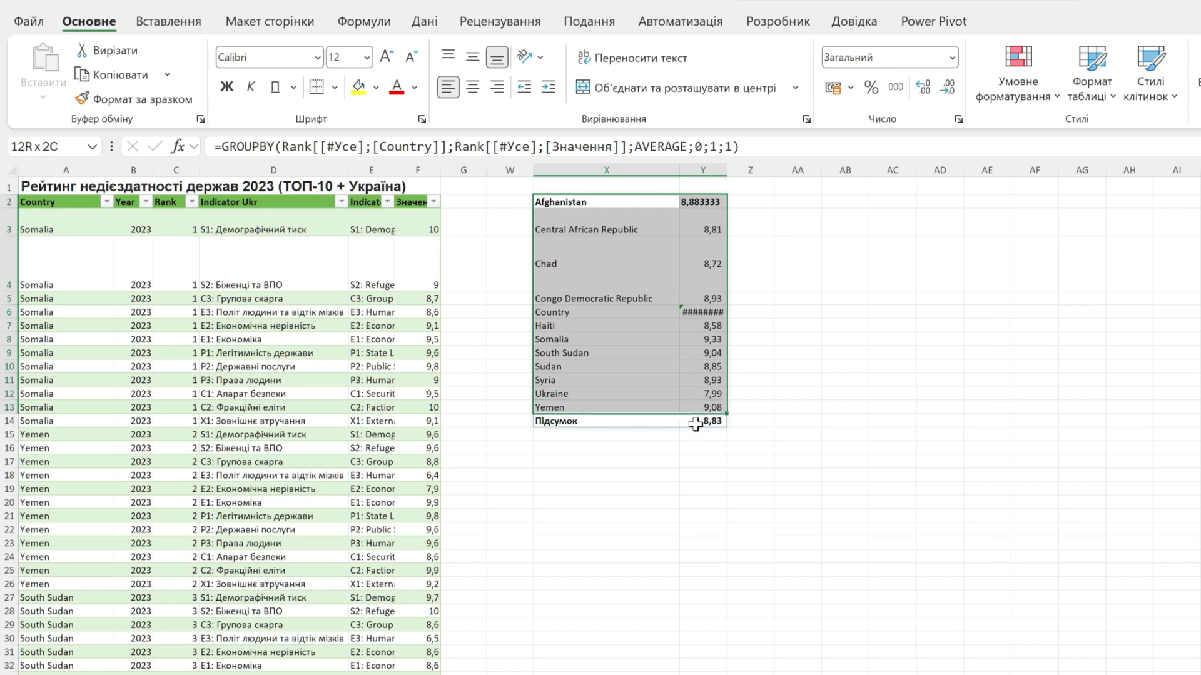
{"action": "left_click", "coordinate": [611, 207]}
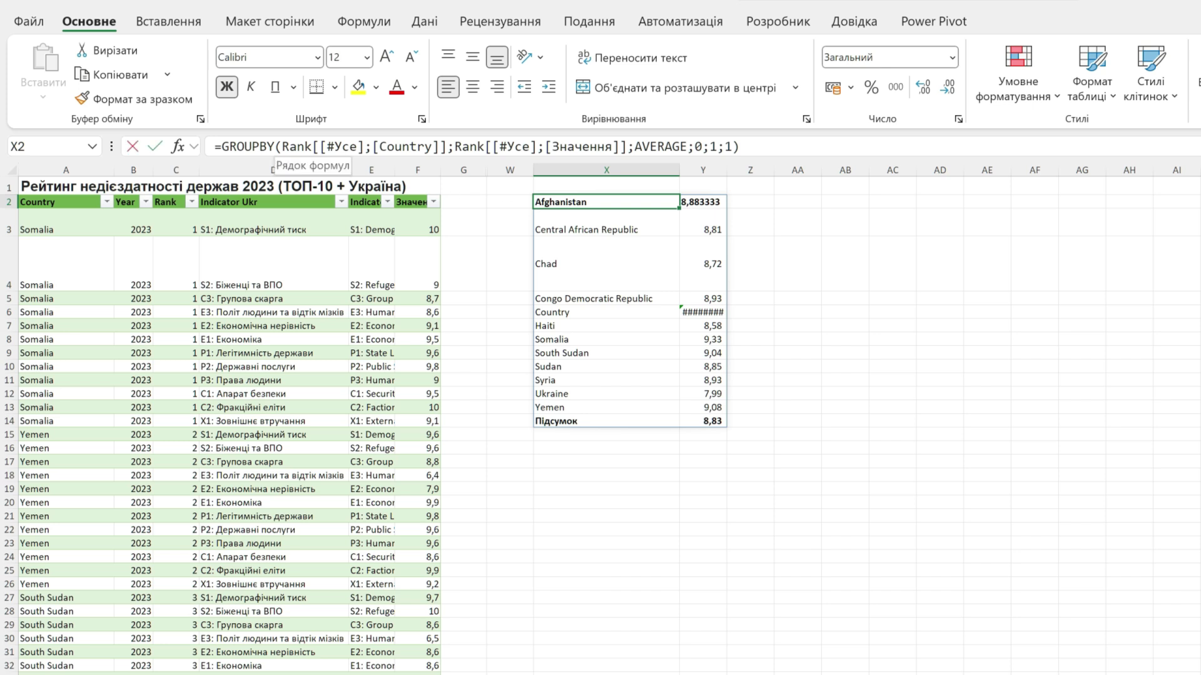
{"action": "left_click_drag", "start_coordinate": [282, 146], "coordinate": [454, 146]}
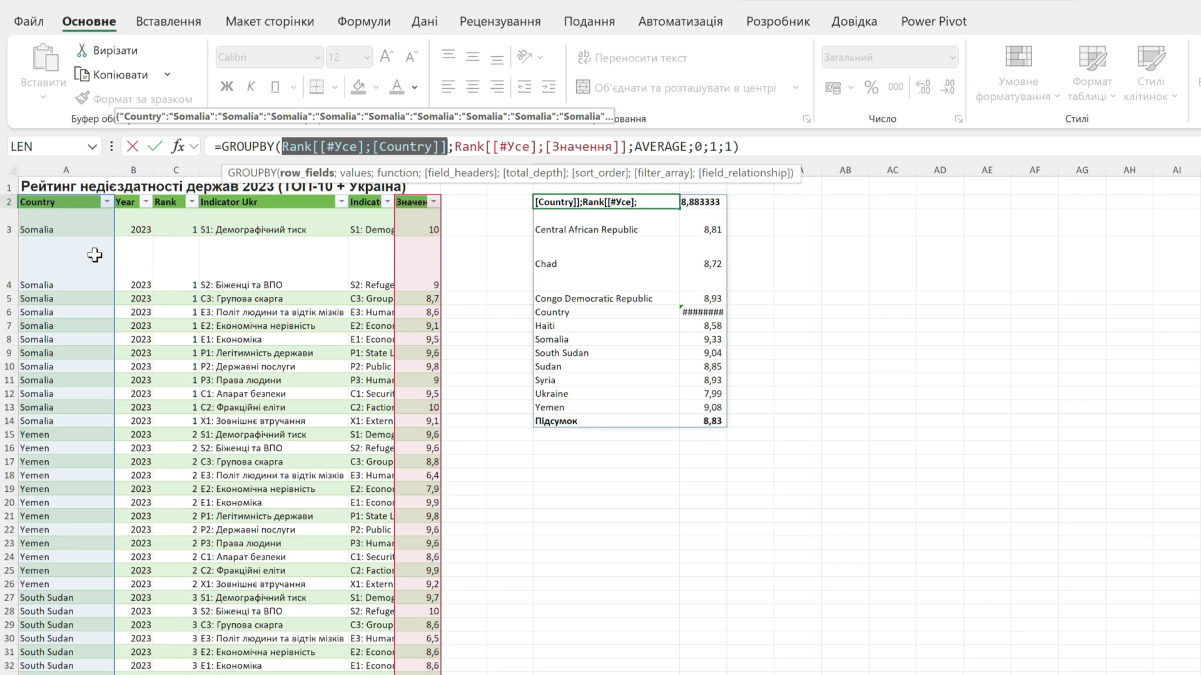
{"action": "key", "text": "Escape"}
Switch field_headers to 2 to generate headers, and auto-fit column Y to reveal the error.
{"action": "left_click", "coordinate": [594, 311]}
{"action": "left_click", "coordinate": [690, 311]}
{"action": "left_click", "coordinate": [616, 315]}
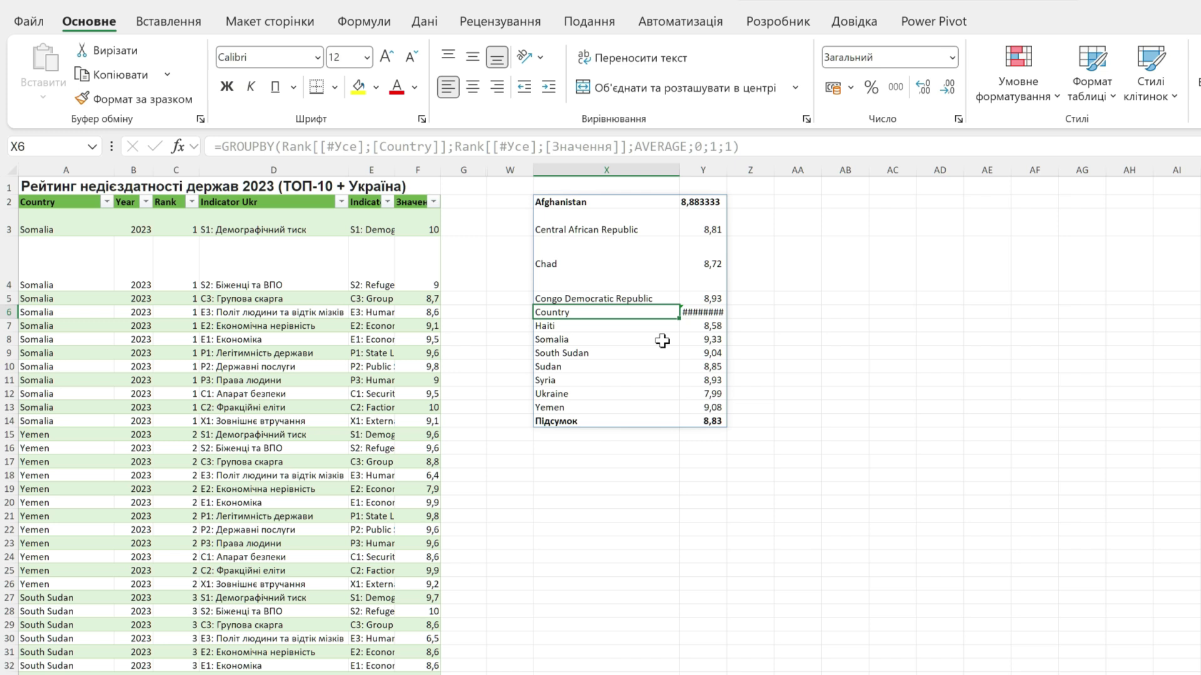
{"action": "left_click", "coordinate": [563, 206]}
{"action": "left_click", "coordinate": [701, 146]}
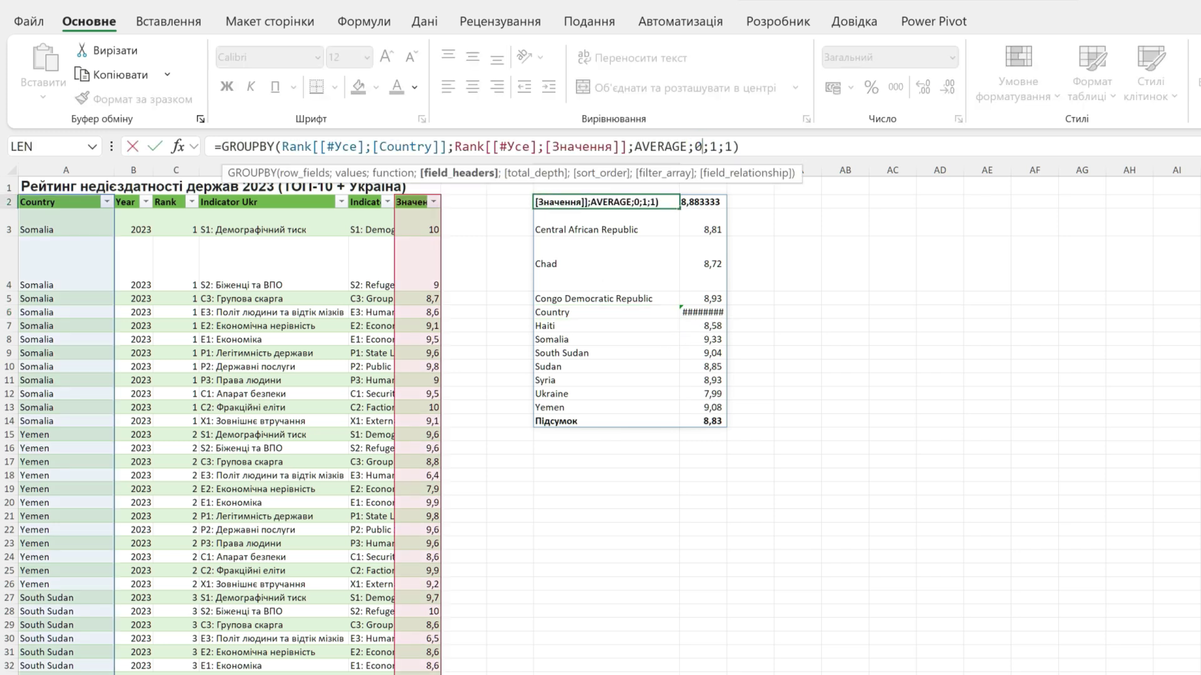
{"action": "key", "text": "BackSpace"}
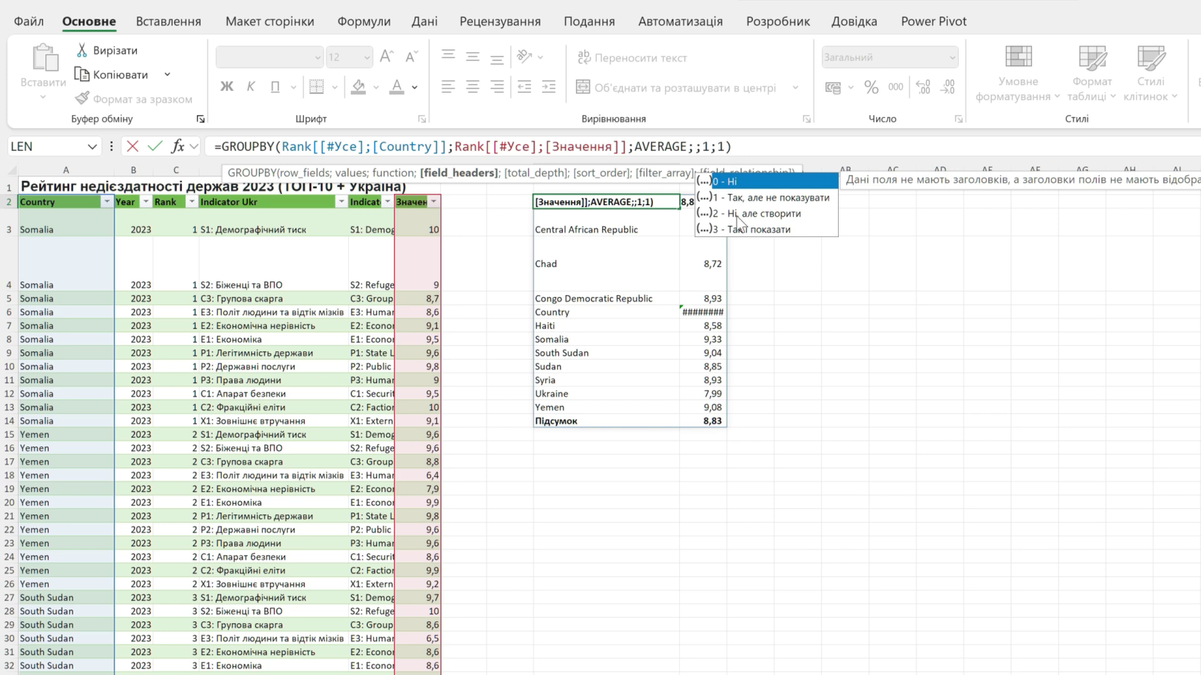
{"action": "left_click", "coordinate": [736, 216]}
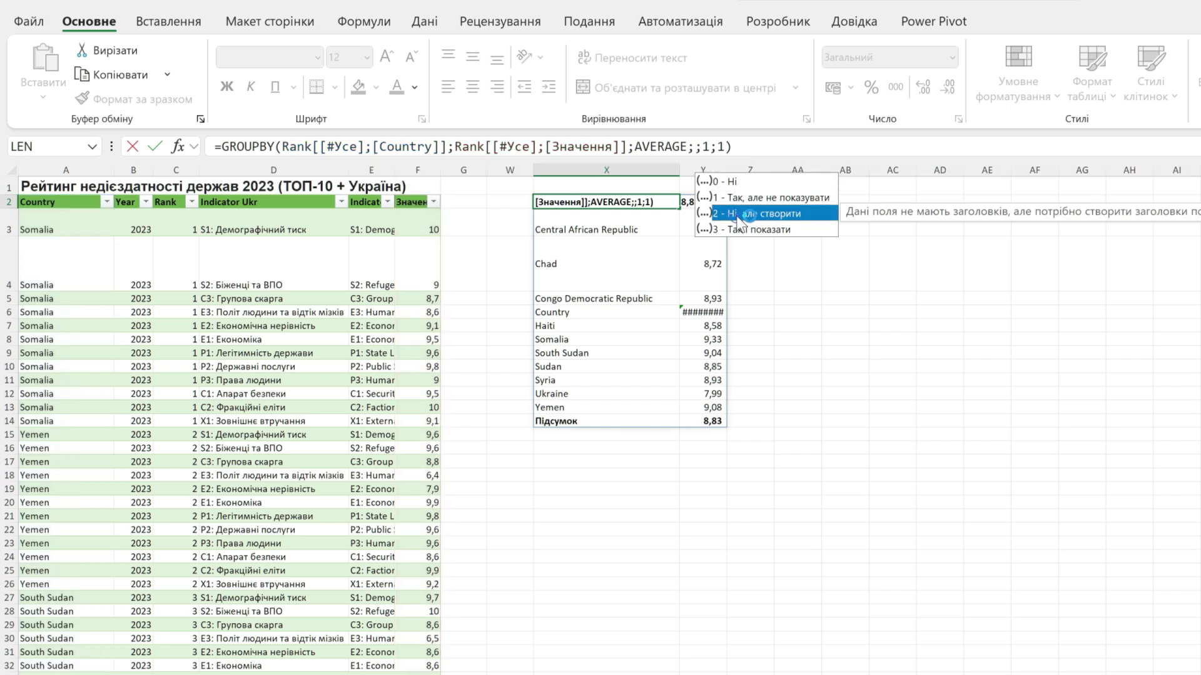
{"action": "double_click", "coordinate": [736, 215]}
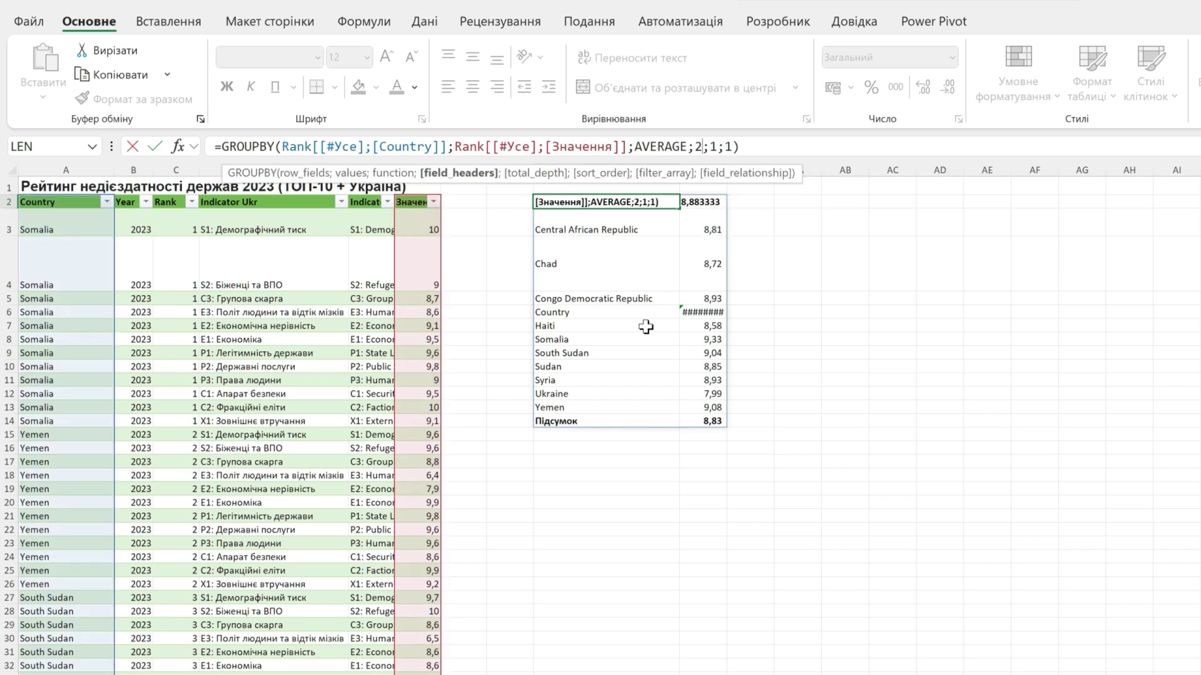
{"action": "key", "text": "Return"}
{"action": "left_click", "coordinate": [701, 202]}
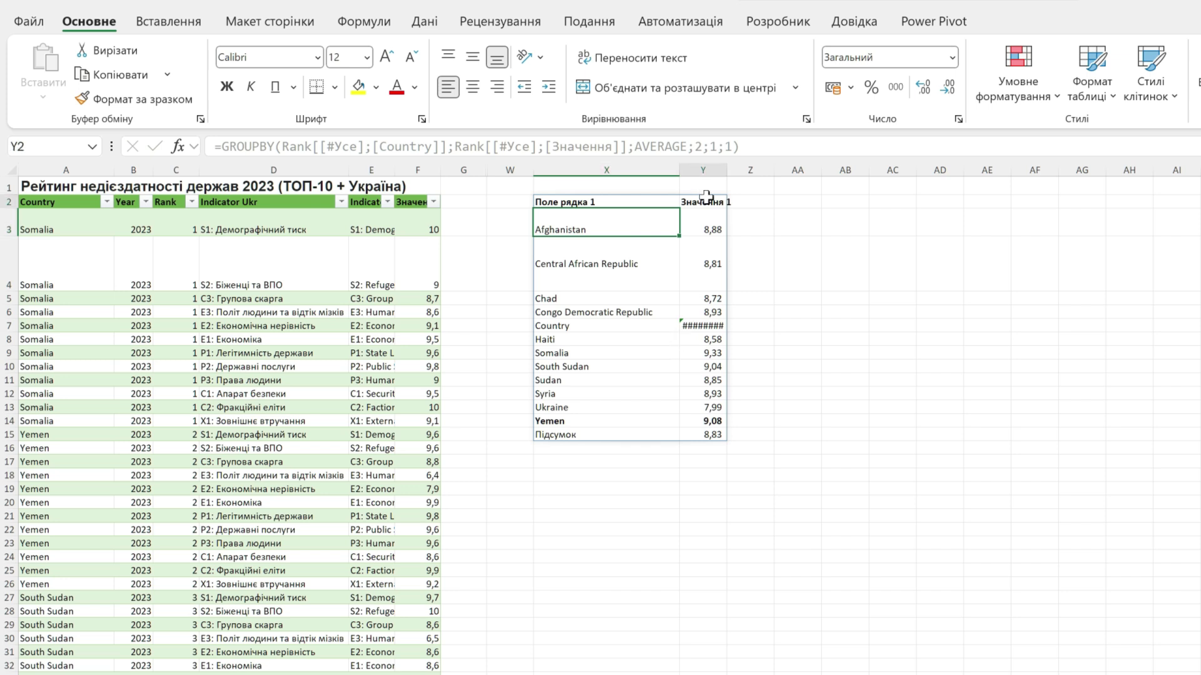
{"action": "left_click", "coordinate": [537, 201]}
{"action": "double_click", "coordinate": [726, 171]}
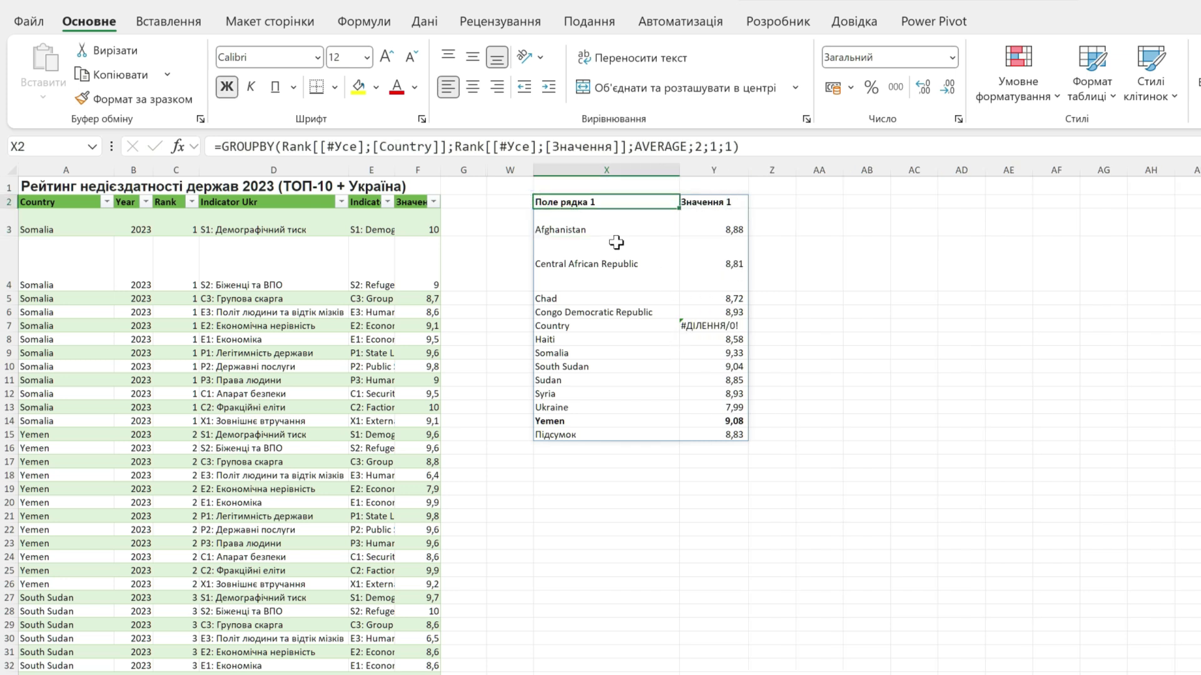
{"action": "left_click", "coordinate": [690, 207]}
Set field_headers to 3 (Так і показати) so the source headers are shown.
{"action": "left_click", "coordinate": [613, 197]}
{"action": "double_click", "coordinate": [611, 195]}
{"action": "key", "text": "BackSpace"}
{"action": "double_click", "coordinate": [769, 229]}
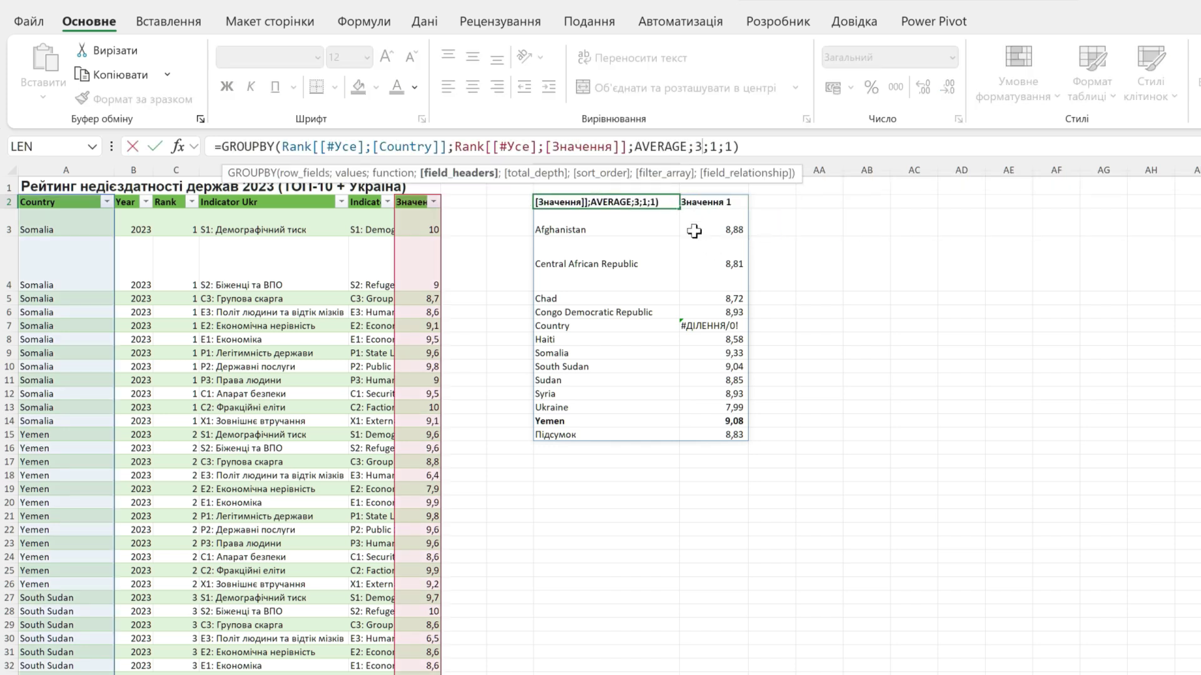
{"action": "key", "text": "Return"}
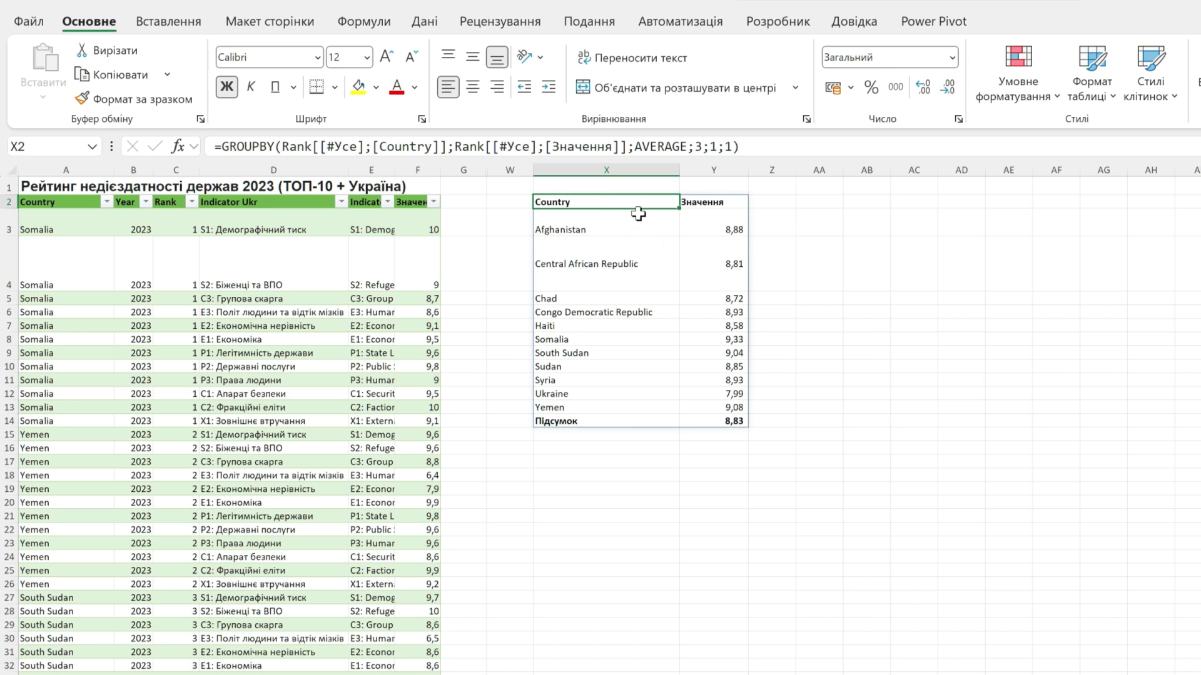
Compare the grouped country list with the source Rank values, then start editing the GROUPBY formula in X2.
{"action": "left_click_drag", "start_coordinate": [587, 212], "coordinate": [574, 408]}
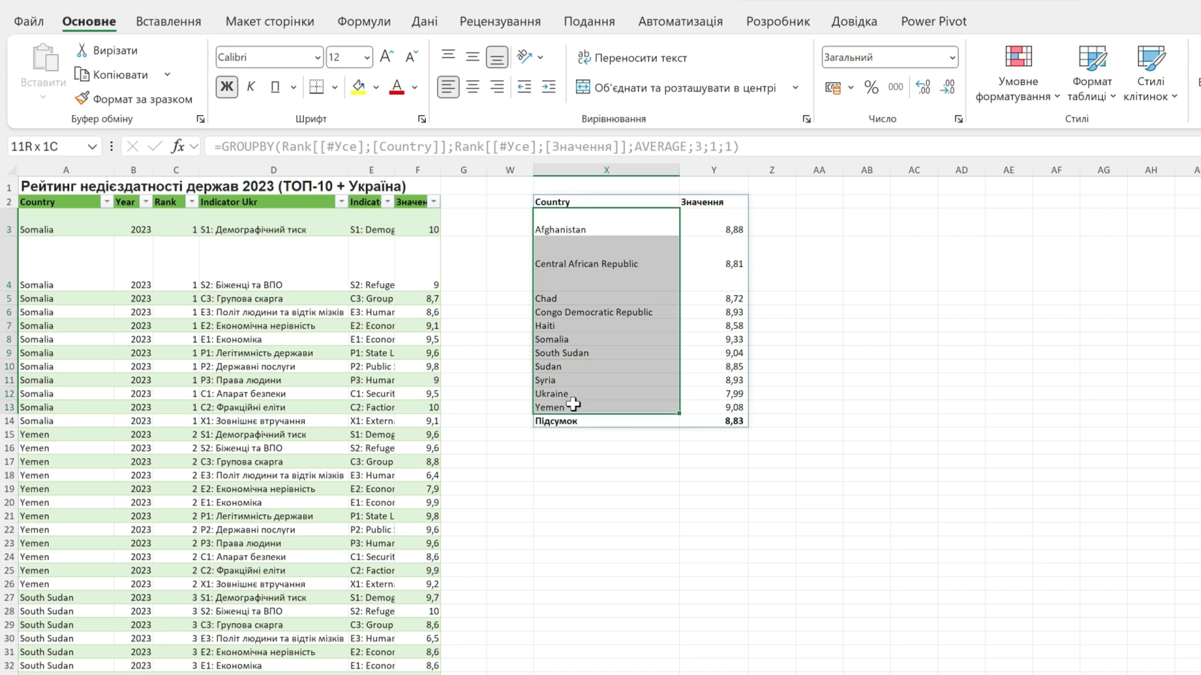
{"action": "left_click", "coordinate": [175, 227]}
{"action": "left_click_drag", "start_coordinate": [193, 291], "coordinate": [180, 407]}
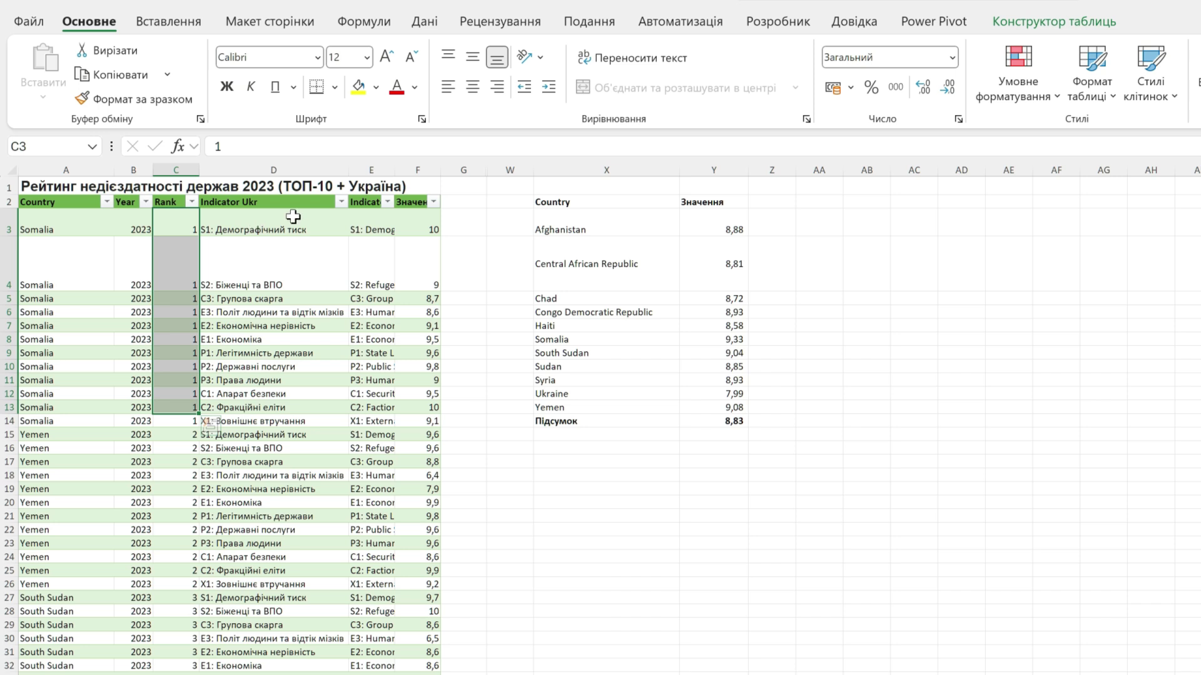
{"action": "left_click", "coordinate": [610, 203]}
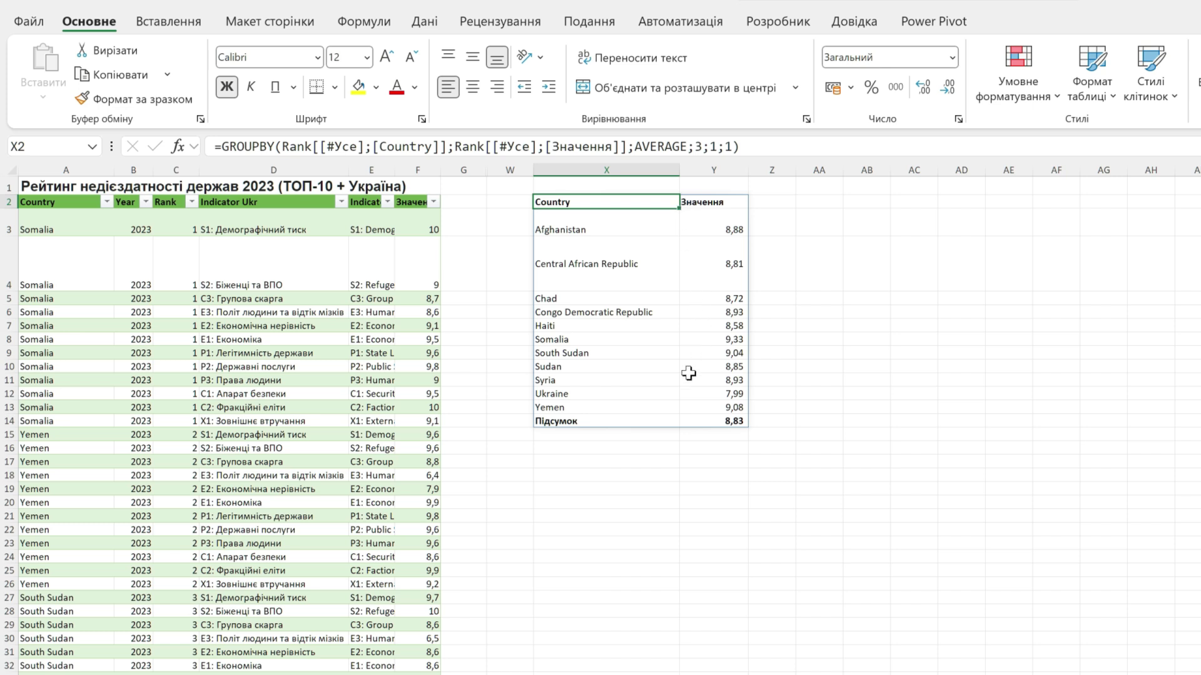
{"action": "left_click", "coordinate": [277, 148]}
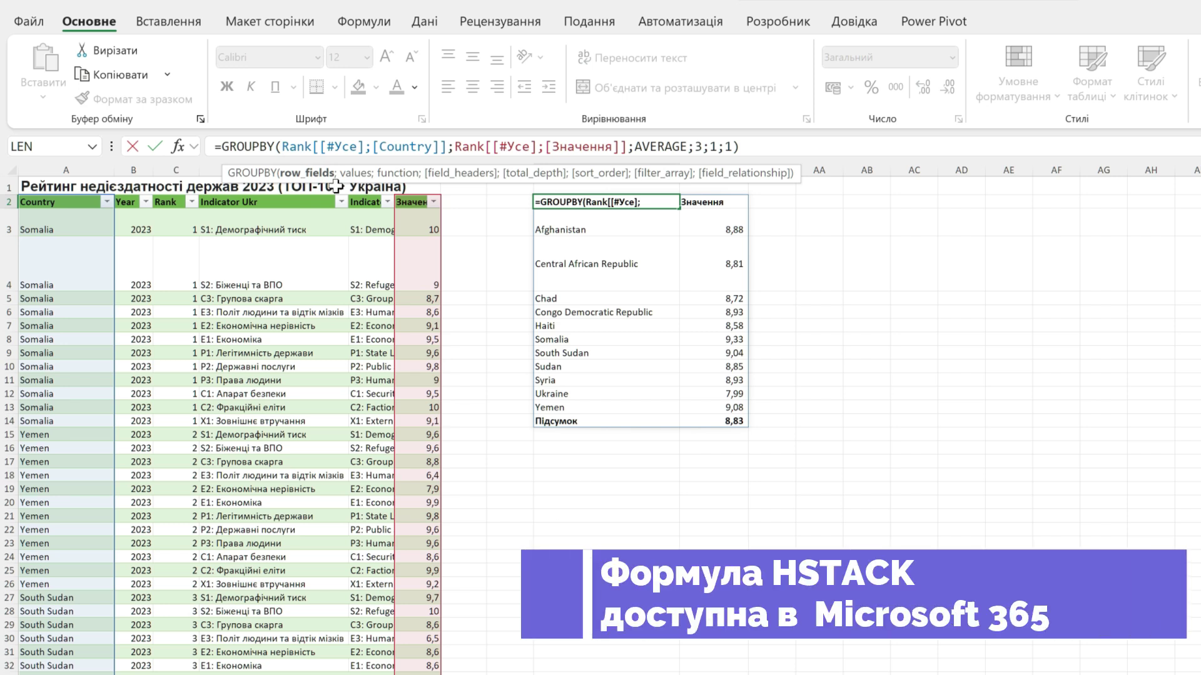
Wrap the GROUPBY row fields in HSTACK of the Country and full Rank columns.
{"action": "type", "text": "hs"}
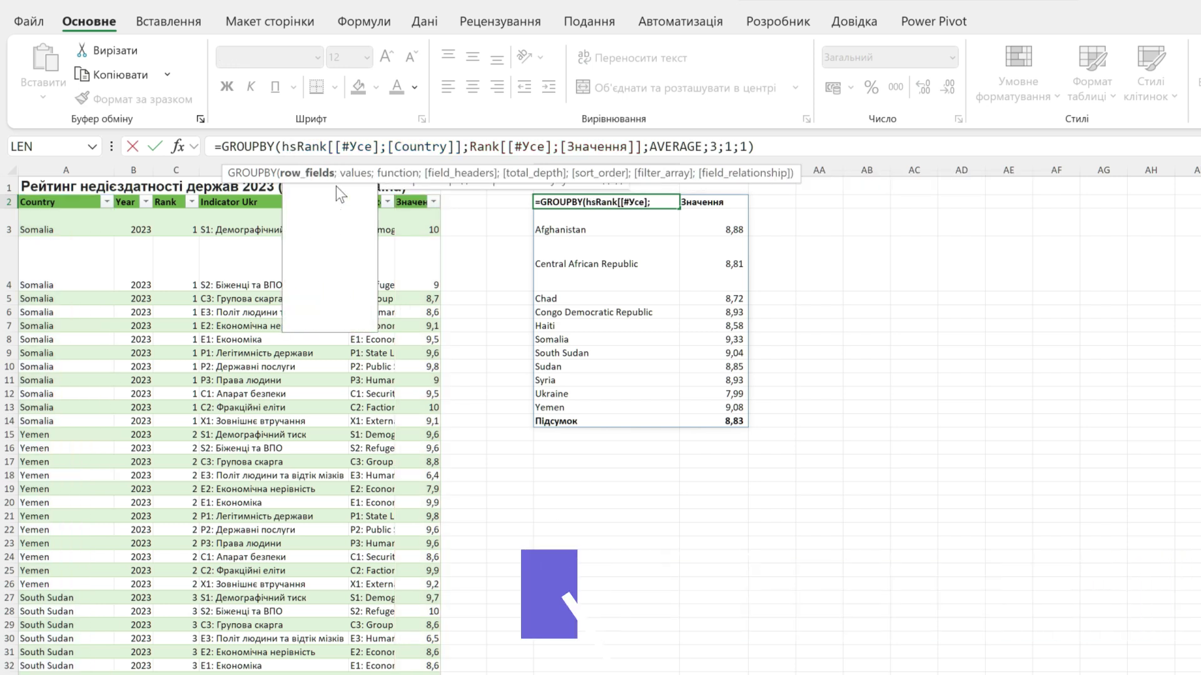
{"action": "type", "text": "tack"}
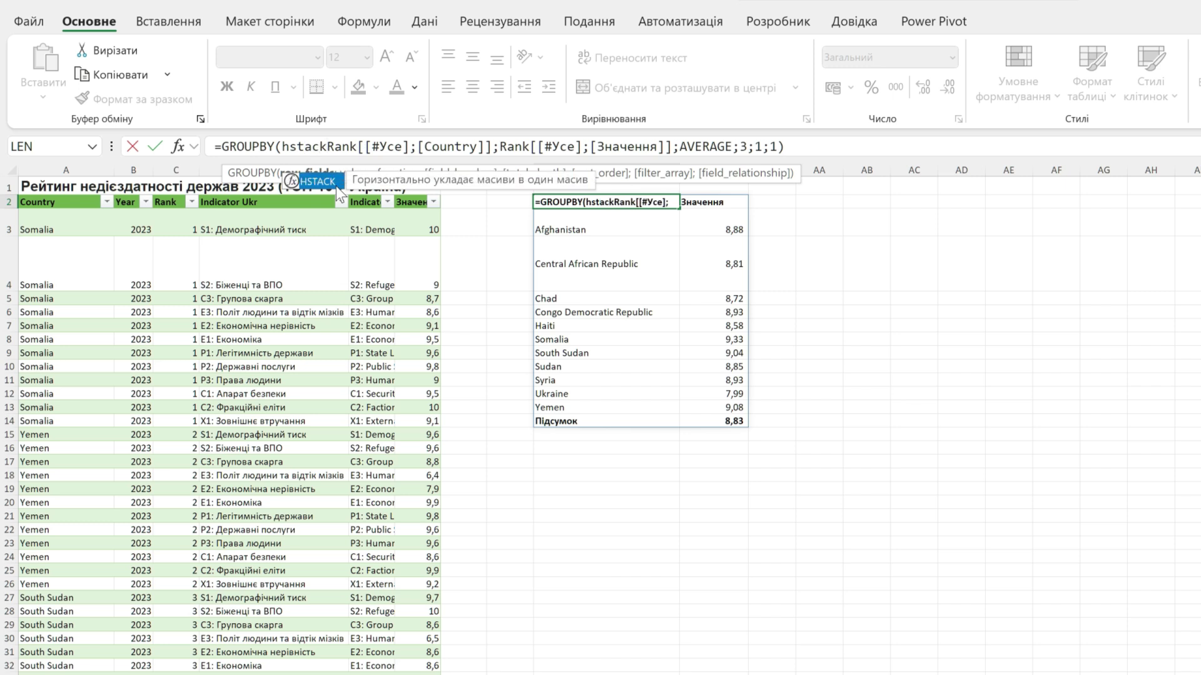
{"action": "type", "text": "("}
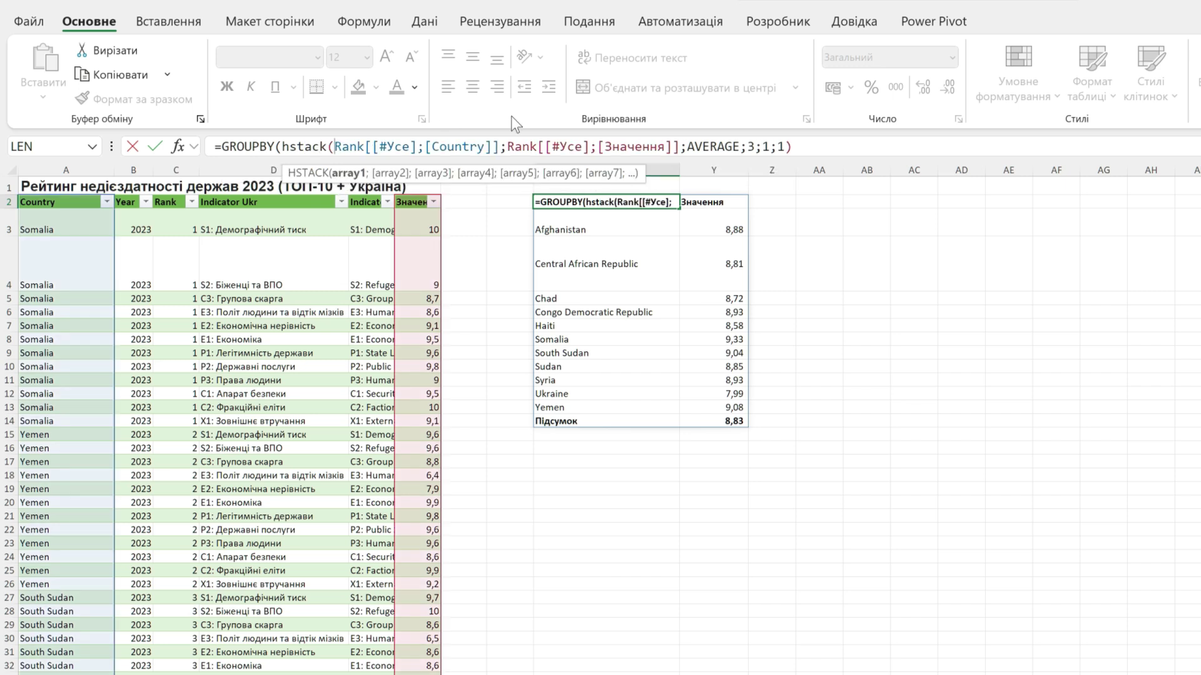
{"action": "left_click", "coordinate": [529, 146]}
{"action": "type", "text": ";"}
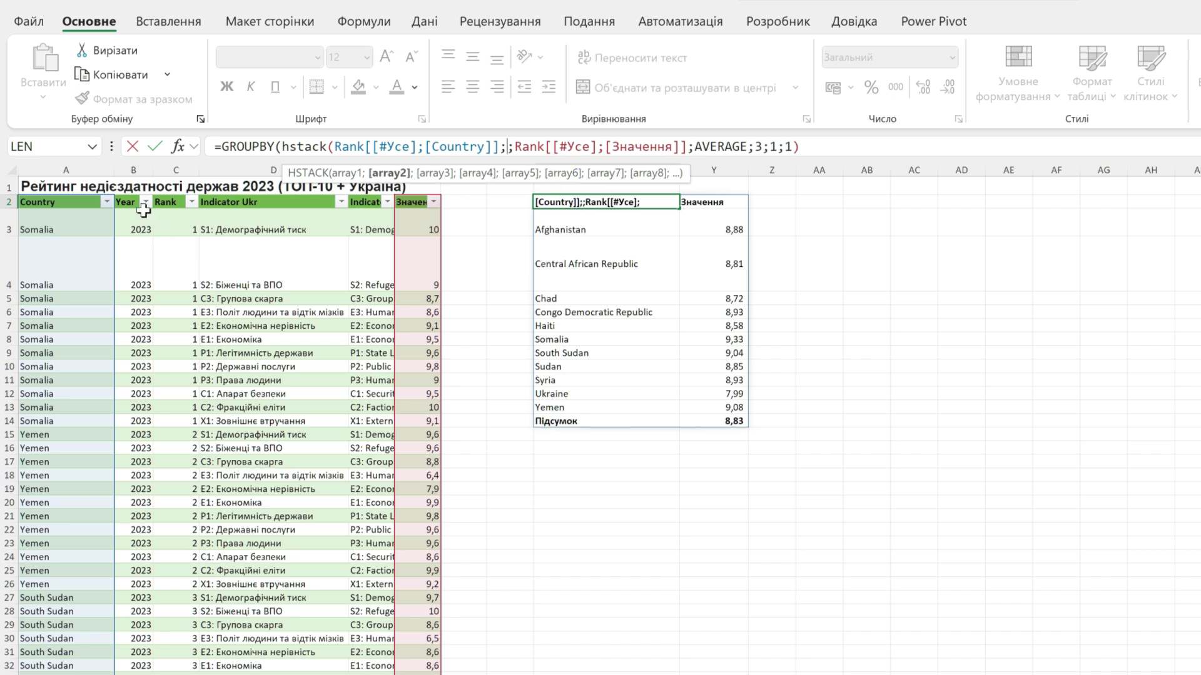
{"action": "left_click", "coordinate": [166, 204]}
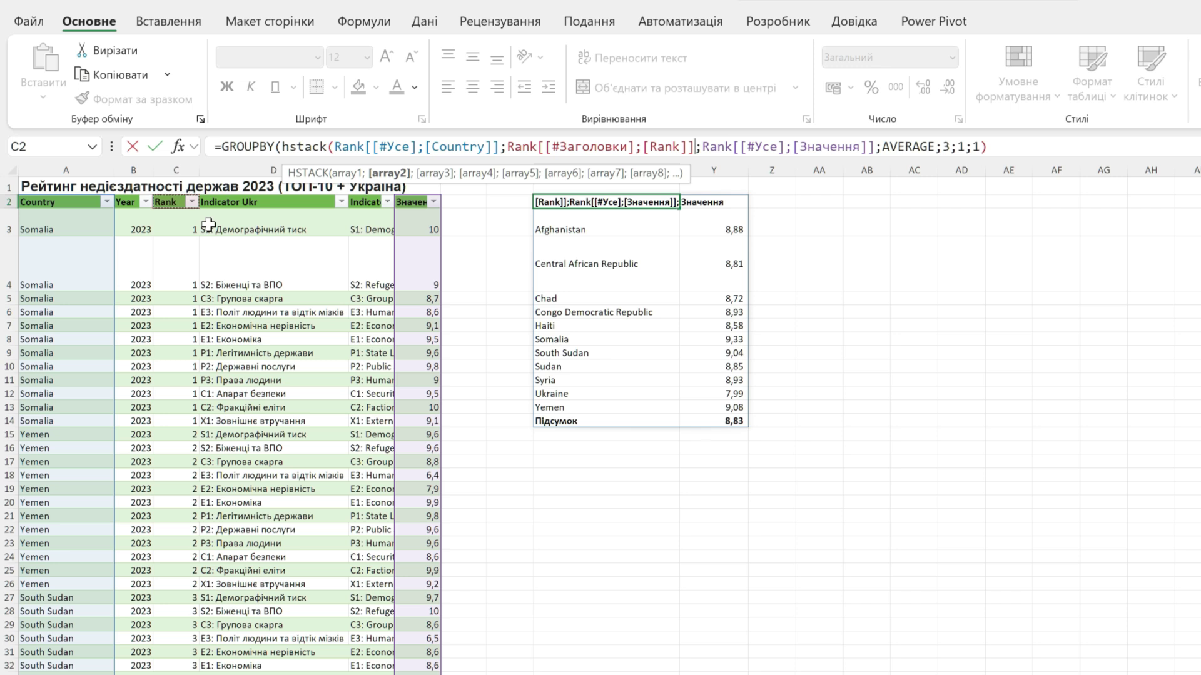
{"action": "key", "text": "ctrl+shift+Down"}
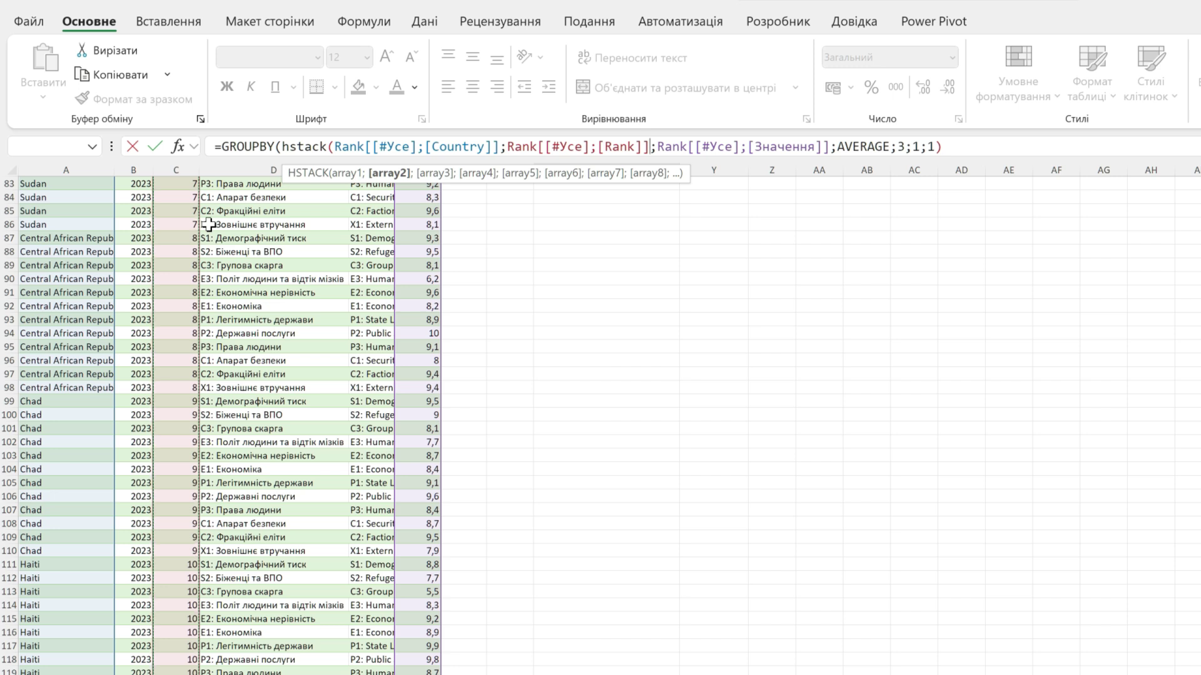
{"action": "type", "text": ")"}
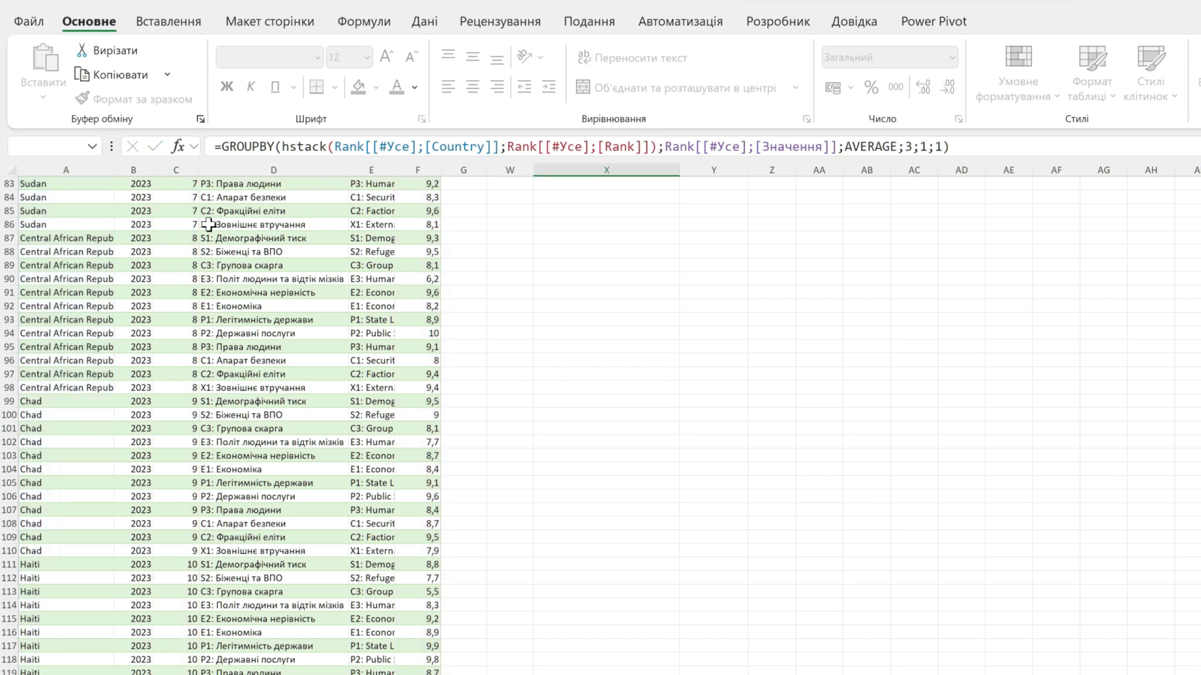
{"action": "key", "text": "Return"}
{"action": "scroll", "coordinate": [500, 325], "scroll_direction": "up", "scroll_amount": 1}
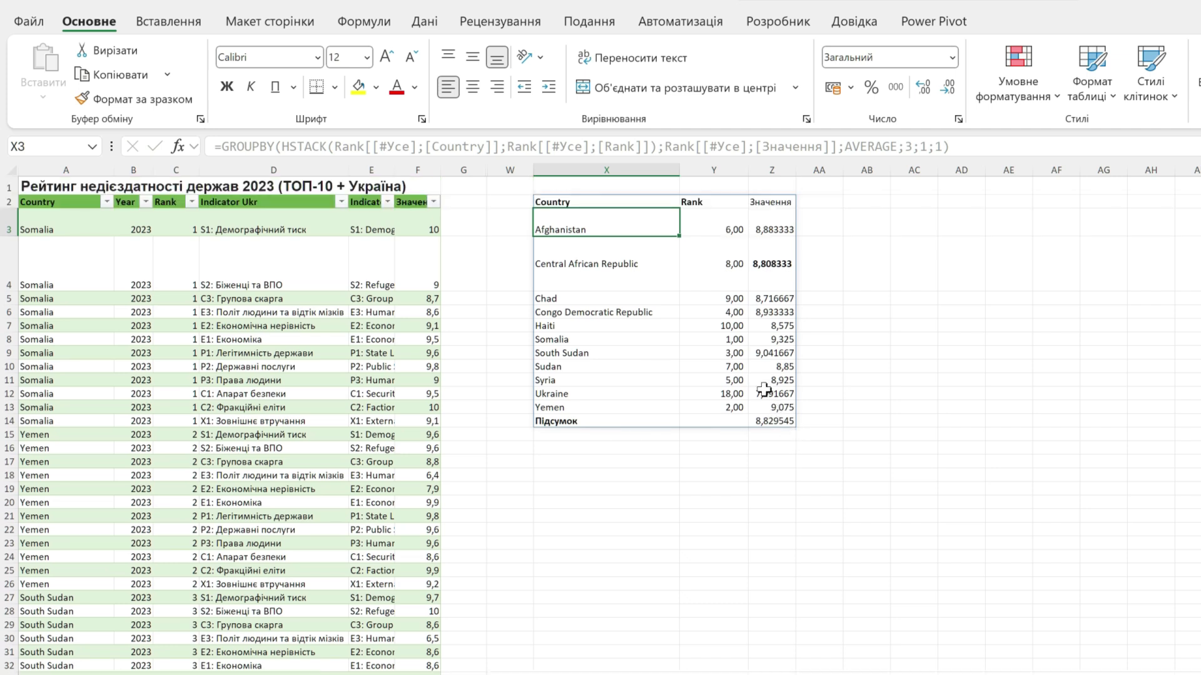
Remove the decimals from the Rank values in the GROUPBY result.
{"action": "key", "text": "Up"}
{"action": "key", "text": "Right"}
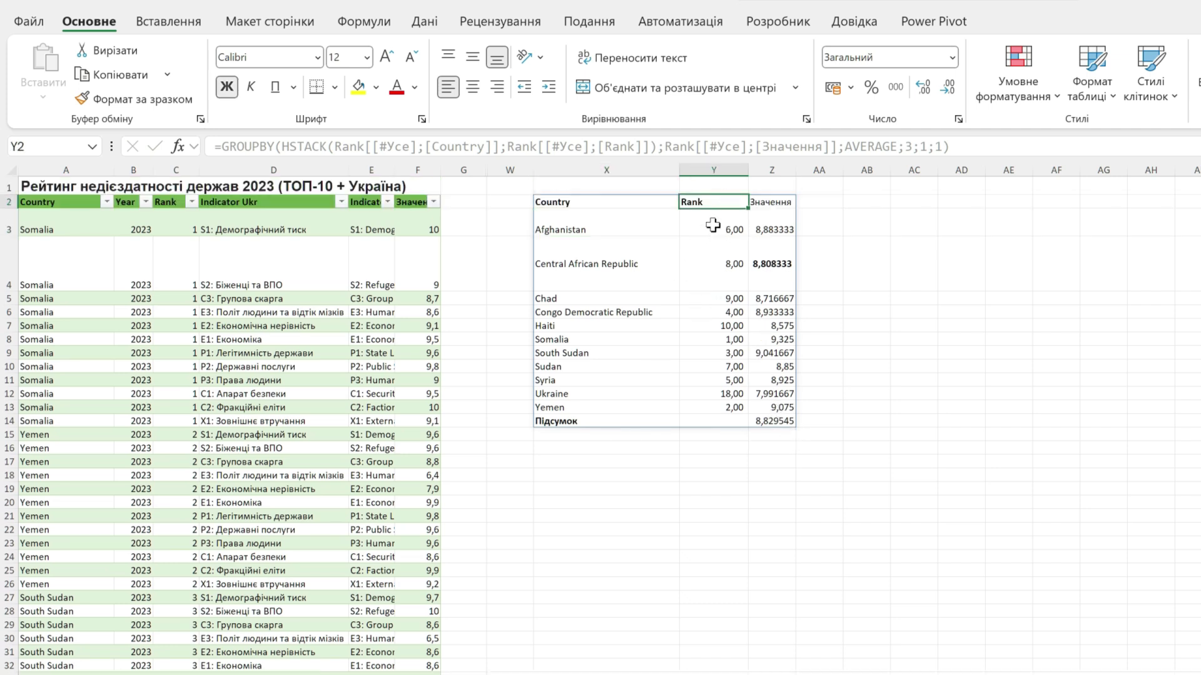
{"action": "left_click", "coordinate": [712, 227]}
{"action": "key", "text": "ctrl+shift+Down"}
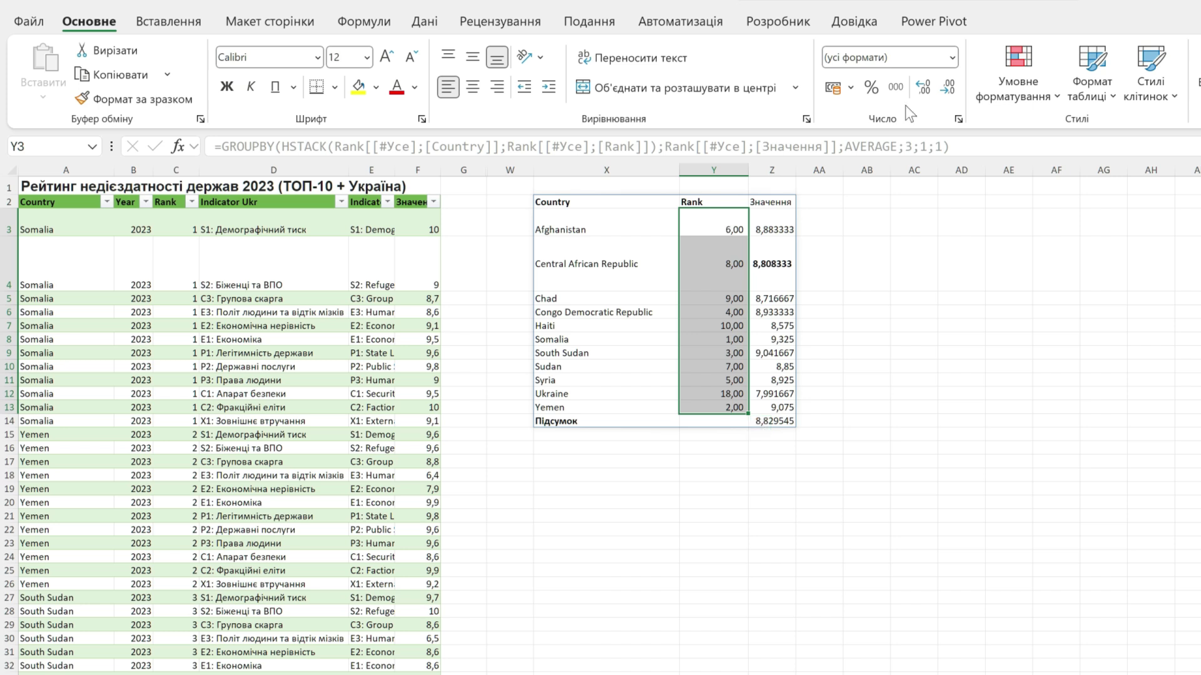
{"action": "left_click", "coordinate": [948, 91]}
{"action": "left_click", "coordinate": [948, 90]}
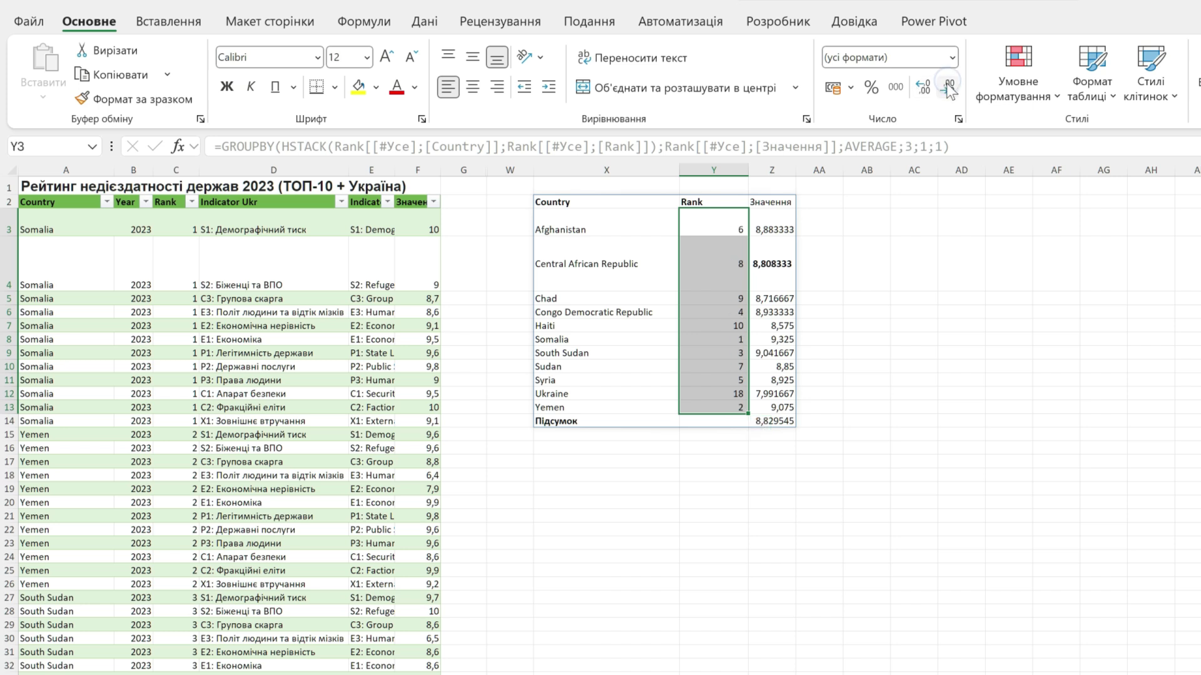
Centre the Rank values from Afghanistan to Yemen and check the Afghanistan row's alignment.
{"action": "left_click", "coordinate": [713, 406]}
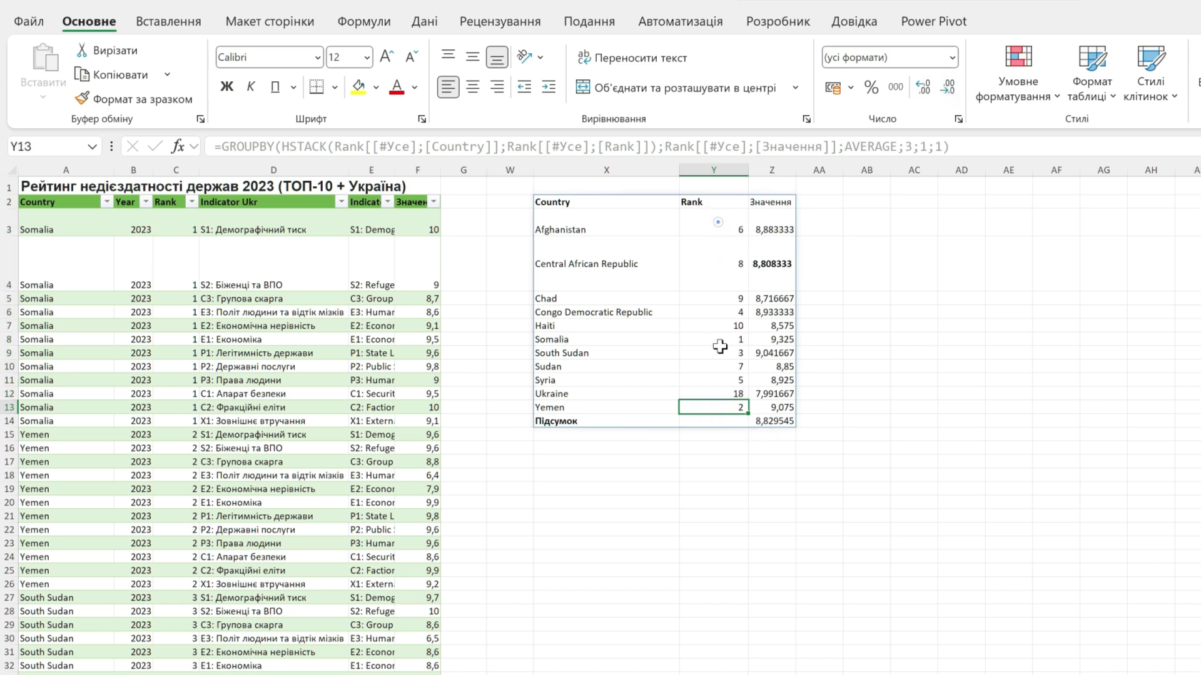
{"action": "left_click_drag", "start_coordinate": [716, 231], "coordinate": [723, 418]}
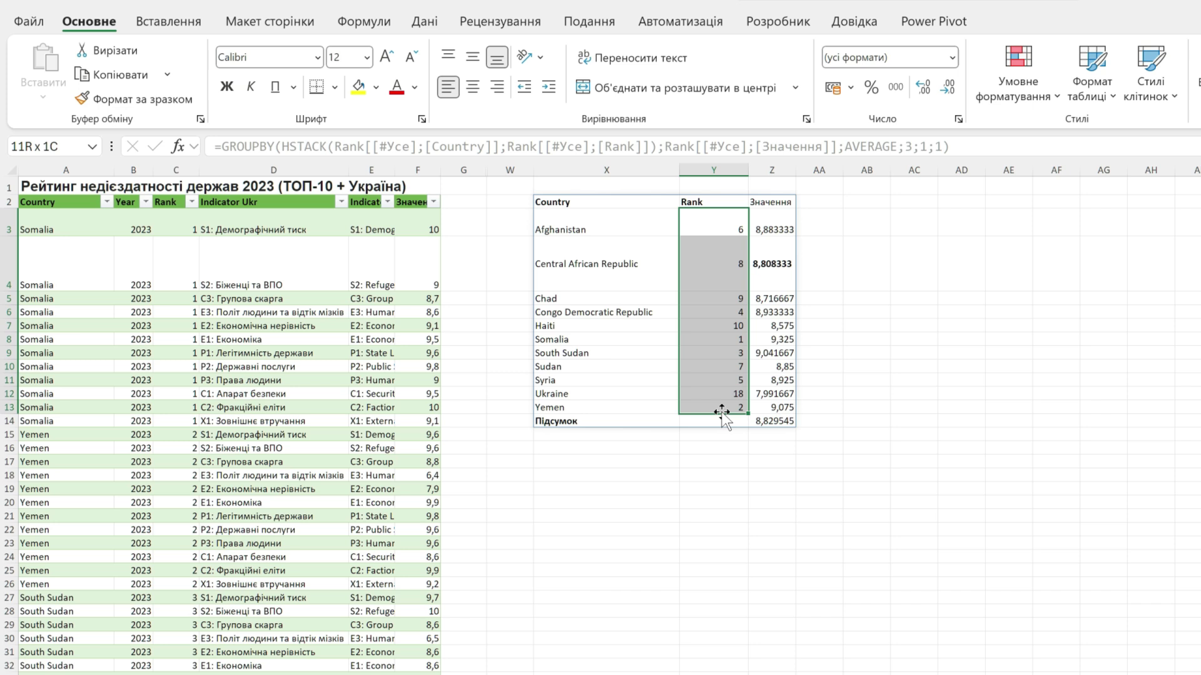
{"action": "left_click", "coordinate": [472, 87]}
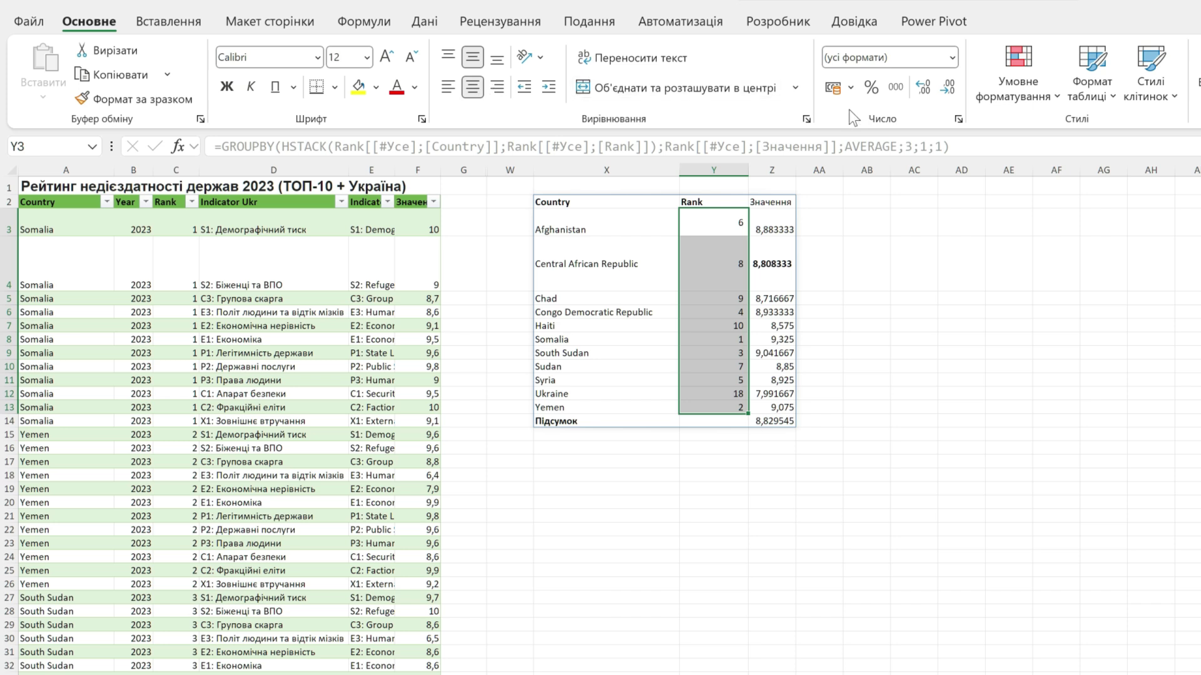
{"action": "left_click", "coordinate": [709, 227]}
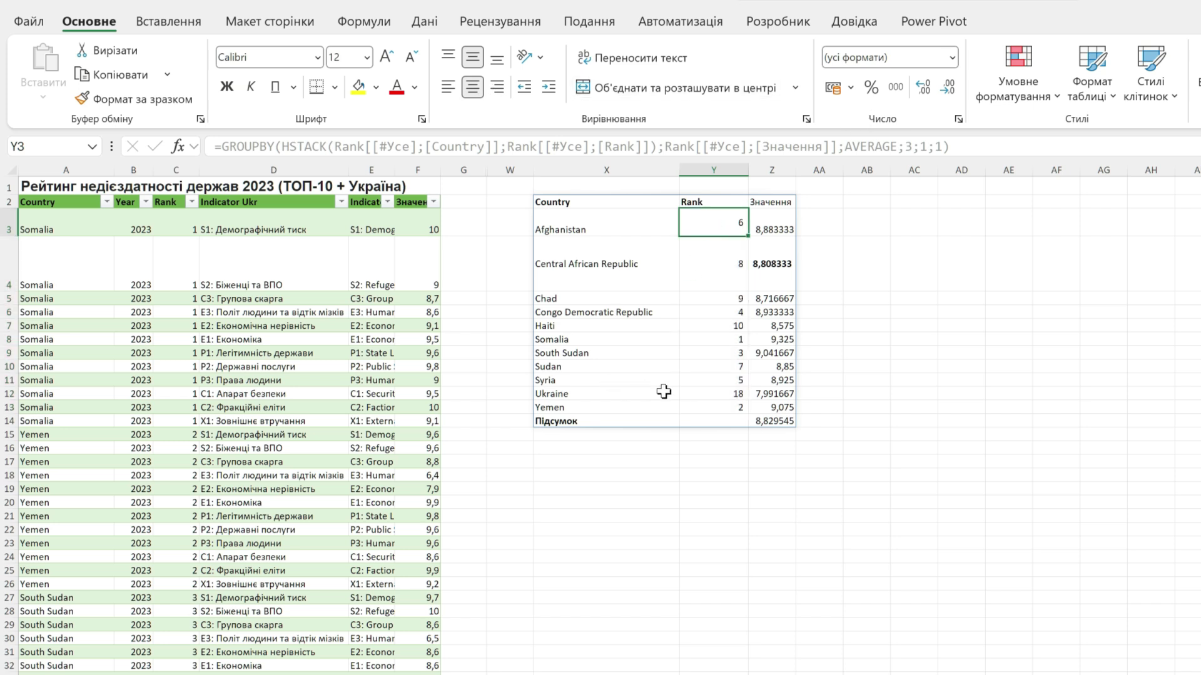
{"action": "left_click", "coordinate": [654, 216]}
{"action": "left_click", "coordinate": [696, 201]}
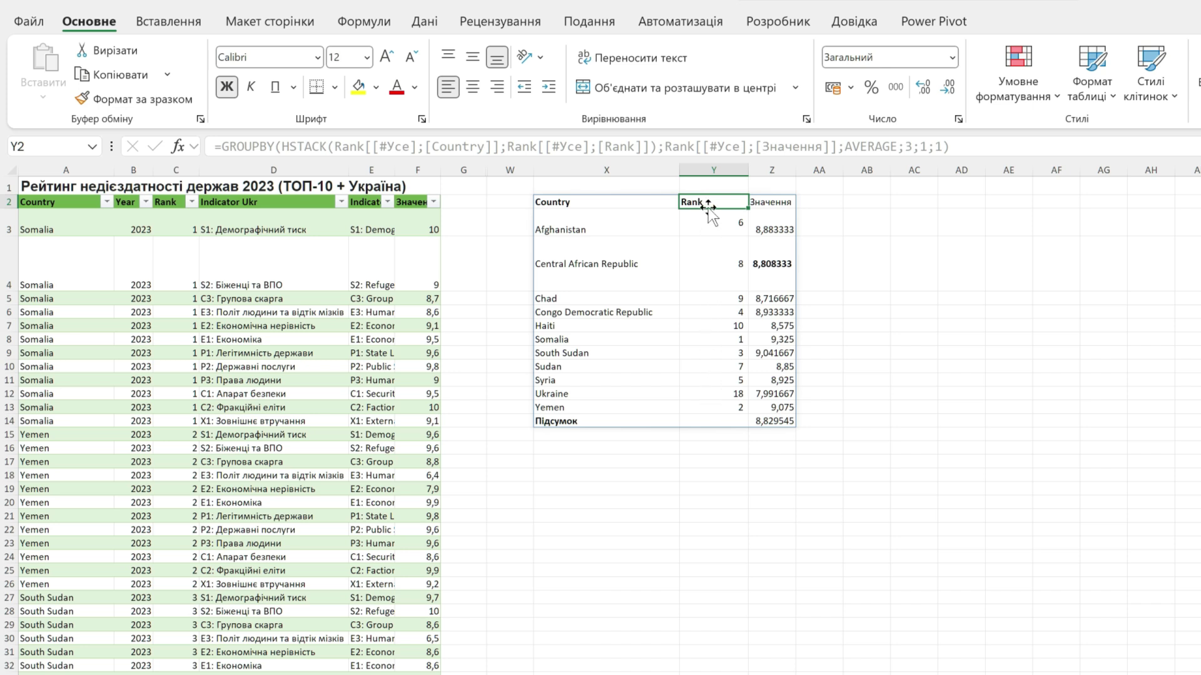
Edit the HSTACK in the GROUPBY formula so Rank comes before Country.
{"action": "left_click", "coordinate": [603, 202]}
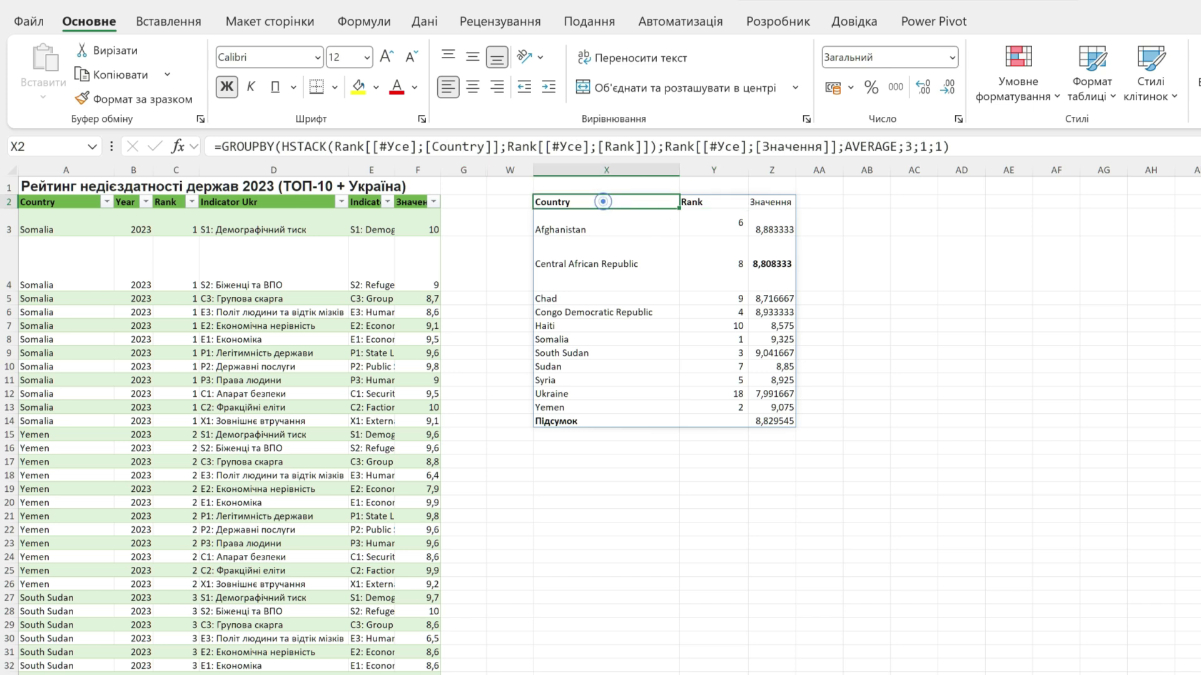
{"action": "left_click_drag", "start_coordinate": [335, 146], "coordinate": [506, 147]}
{"action": "key", "text": "ctrl+c"}
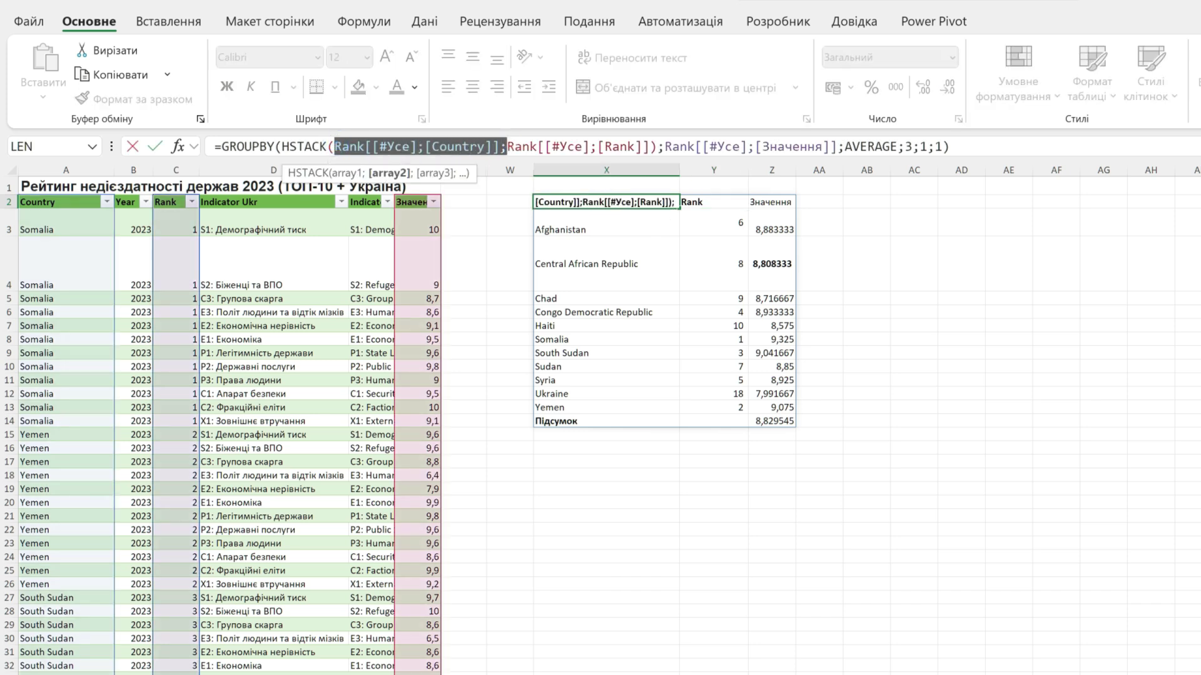
{"action": "key", "text": "BackSpace"}
{"action": "left_click", "coordinate": [476, 147]}
{"action": "key", "text": "ctrl+v"}
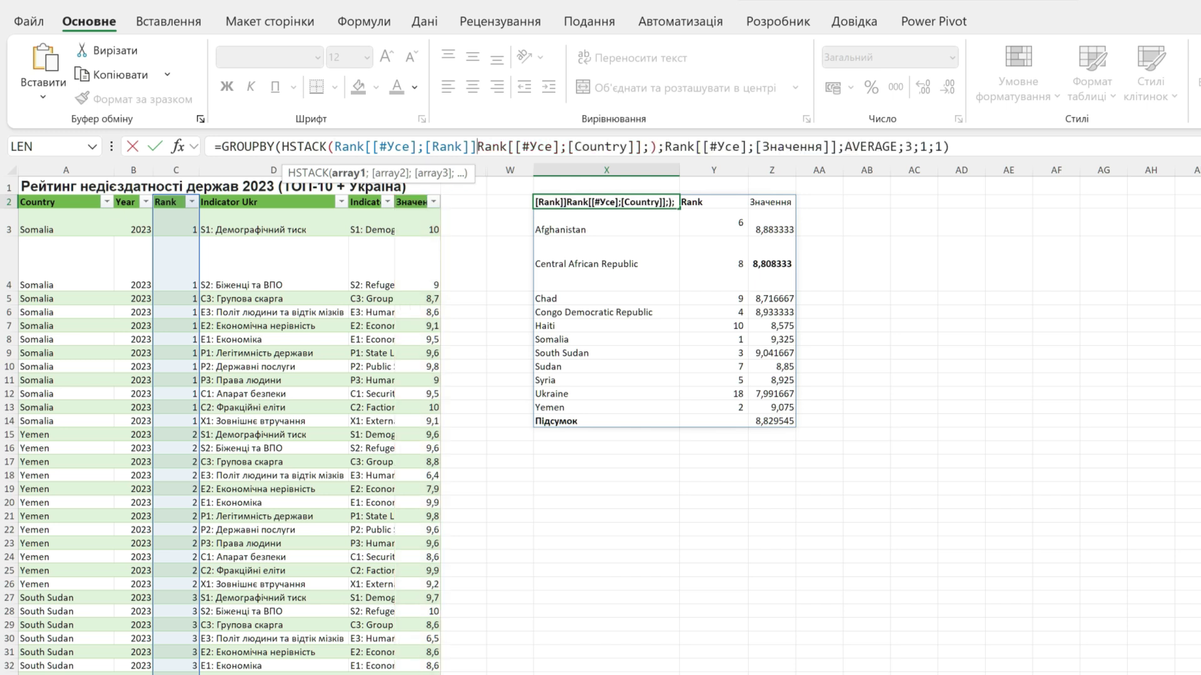
{"action": "type", "text": ";"}
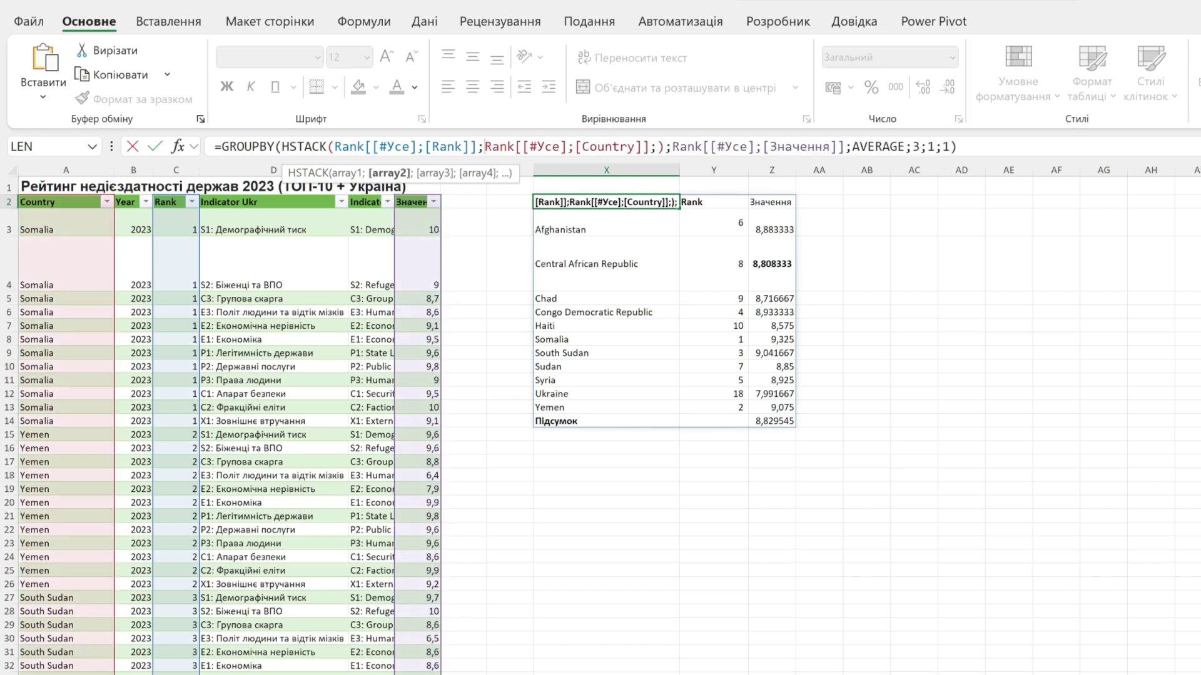
{"action": "left_click", "coordinate": [658, 146]}
{"action": "key", "text": "BackSpace"}
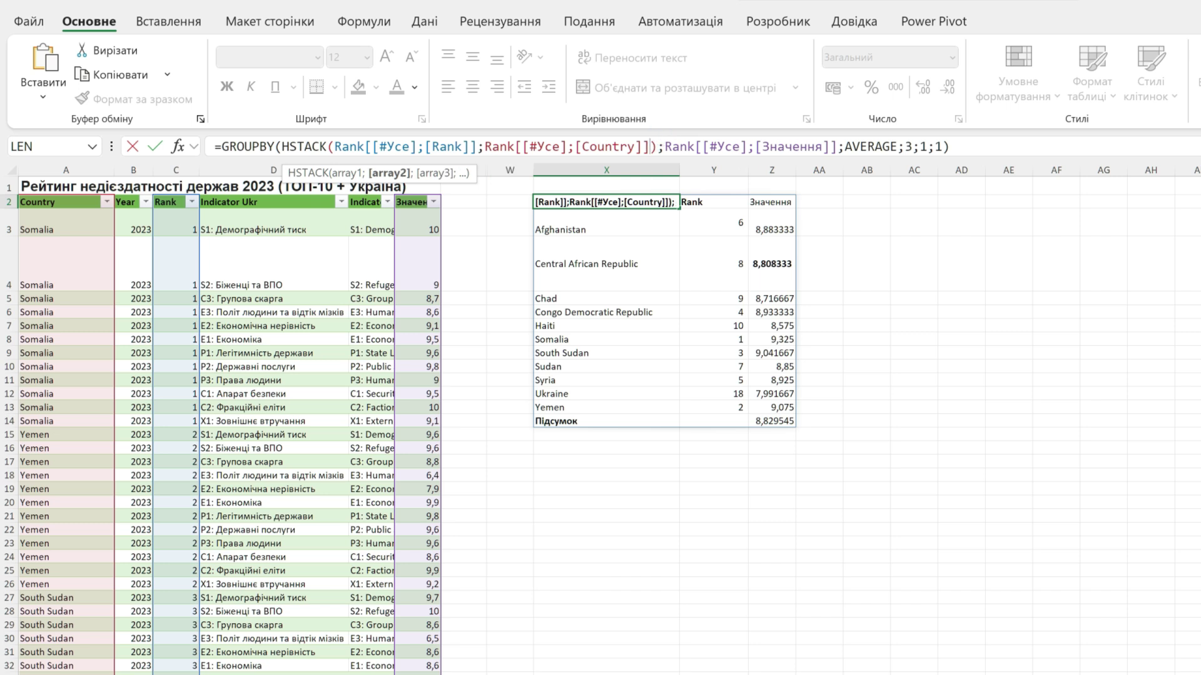
{"action": "key", "text": "Return"}
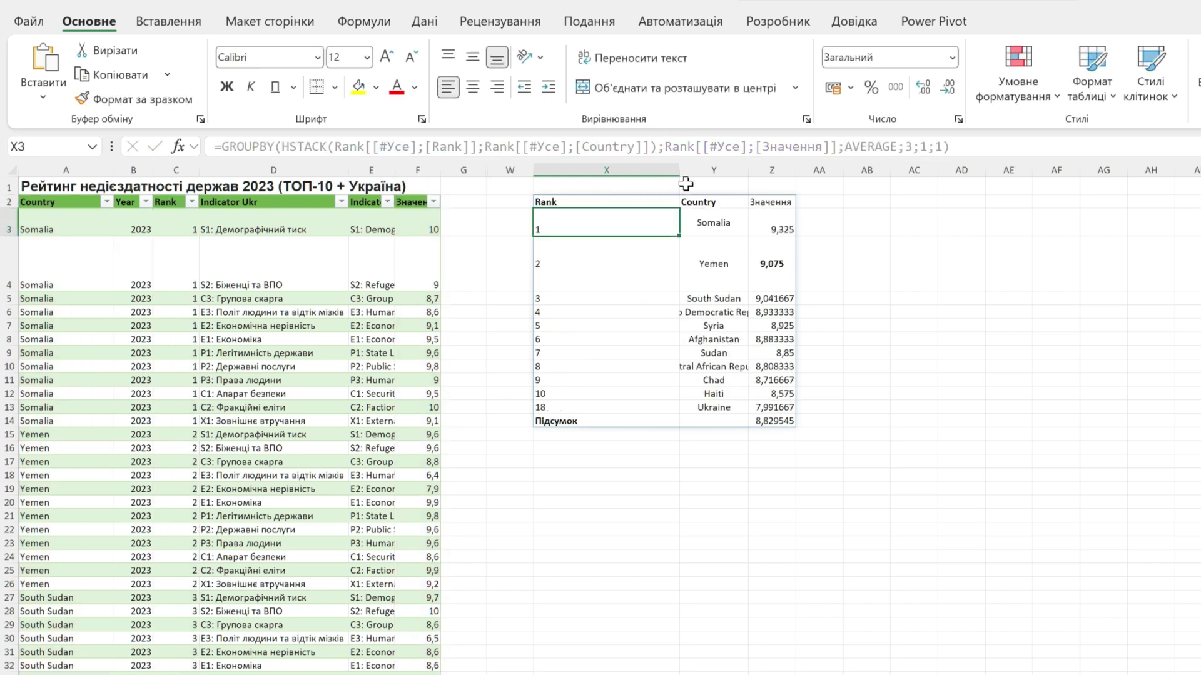
Narrow the Rank column of the result and review the reordered countries and ranks.
{"action": "left_click_drag", "start_coordinate": [679, 170], "coordinate": [568, 182]}
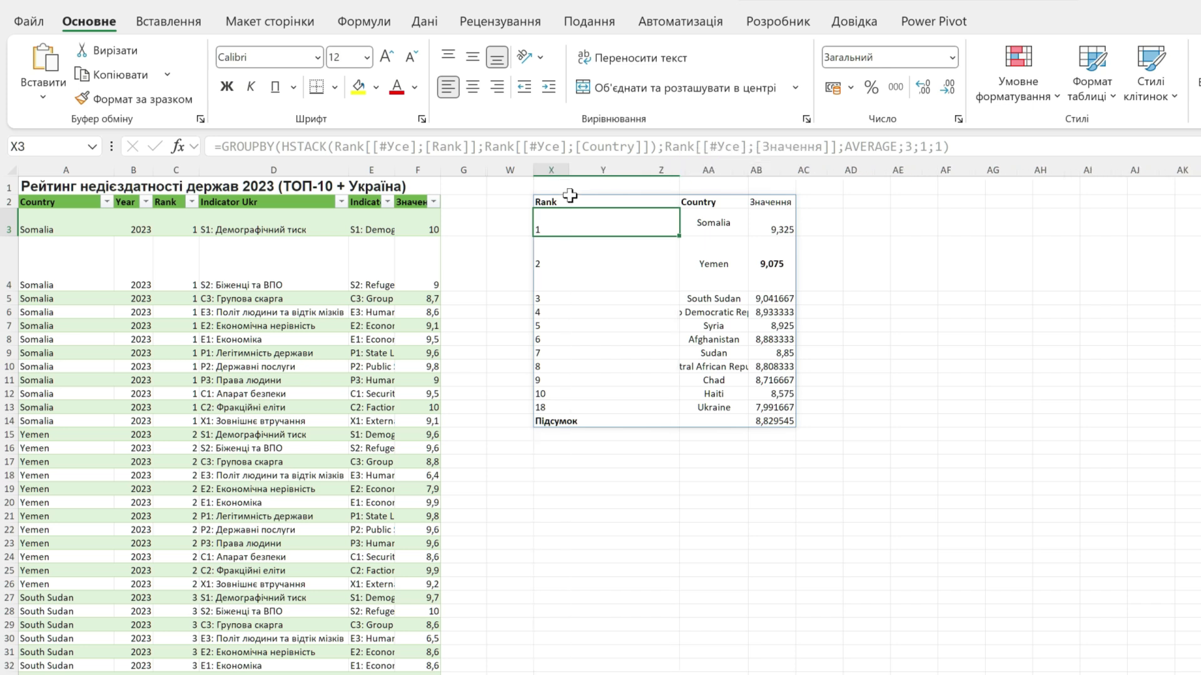
{"action": "left_click", "coordinate": [635, 225]}
{"action": "key", "text": "ctrl+shift+Down"}
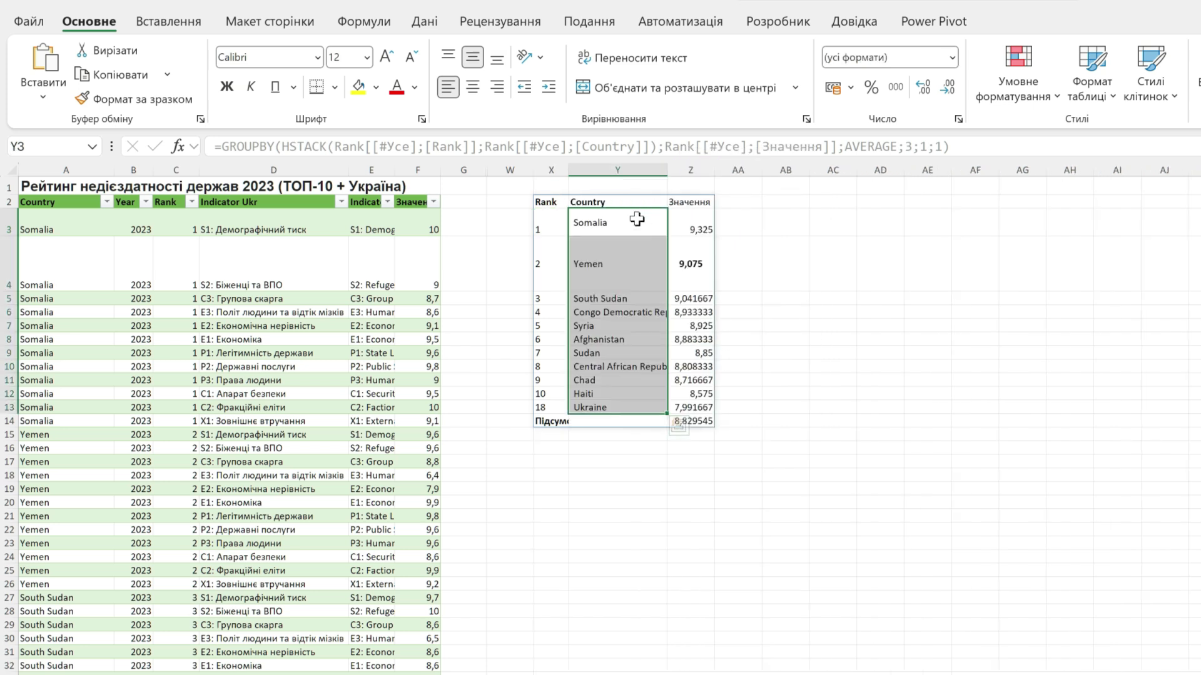
{"action": "left_click", "coordinate": [550, 225]}
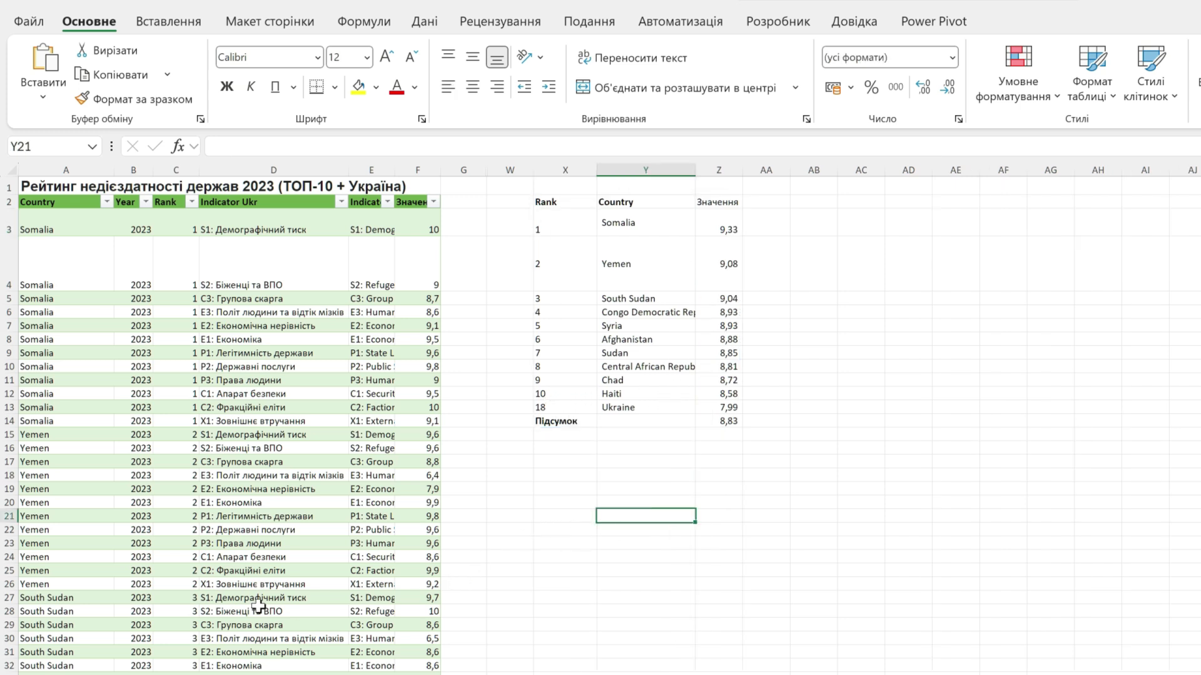
{"action": "left_click", "coordinate": [70, 627]}
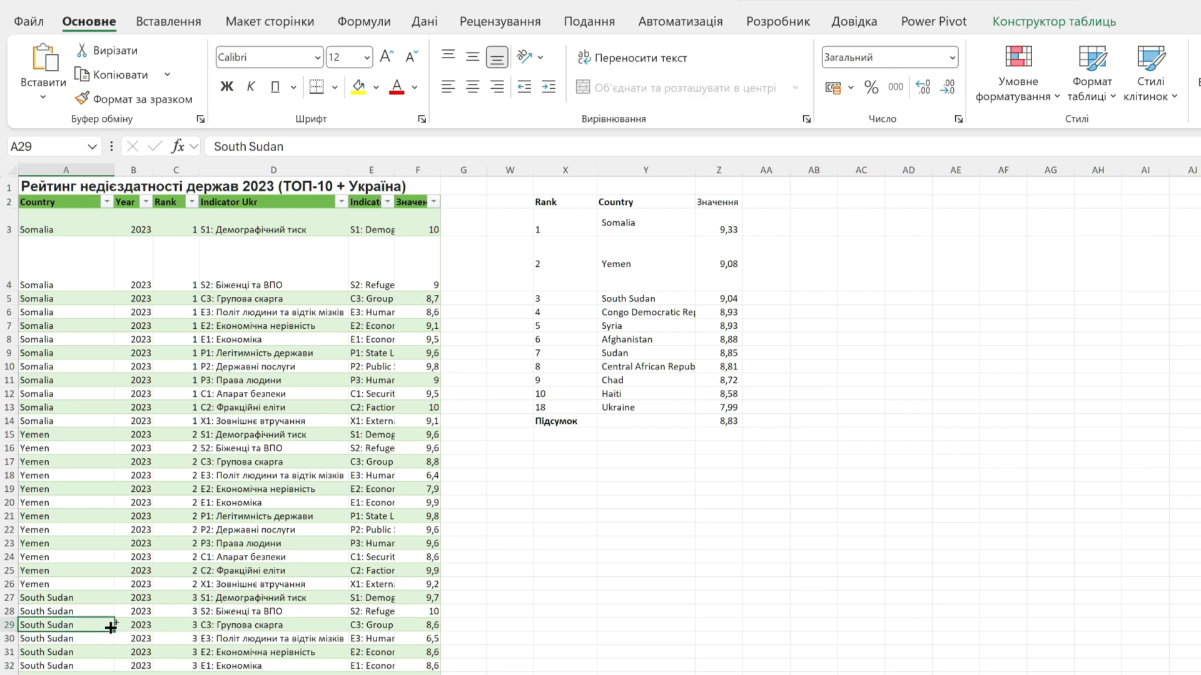
Copy the Finland, Iceland and Norway rows from the Rank all sheet.
{"action": "key", "text": "ctrl+Down"}
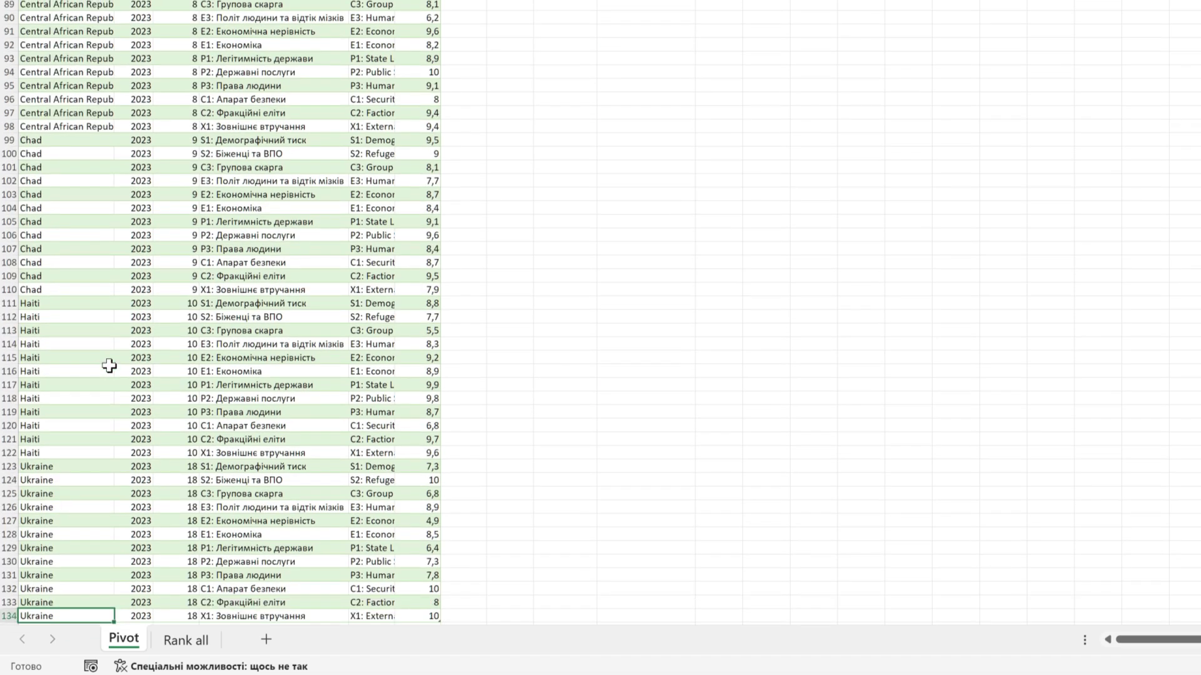
{"action": "scroll", "coordinate": [109, 366], "scroll_direction": "down", "scroll_amount": 2}
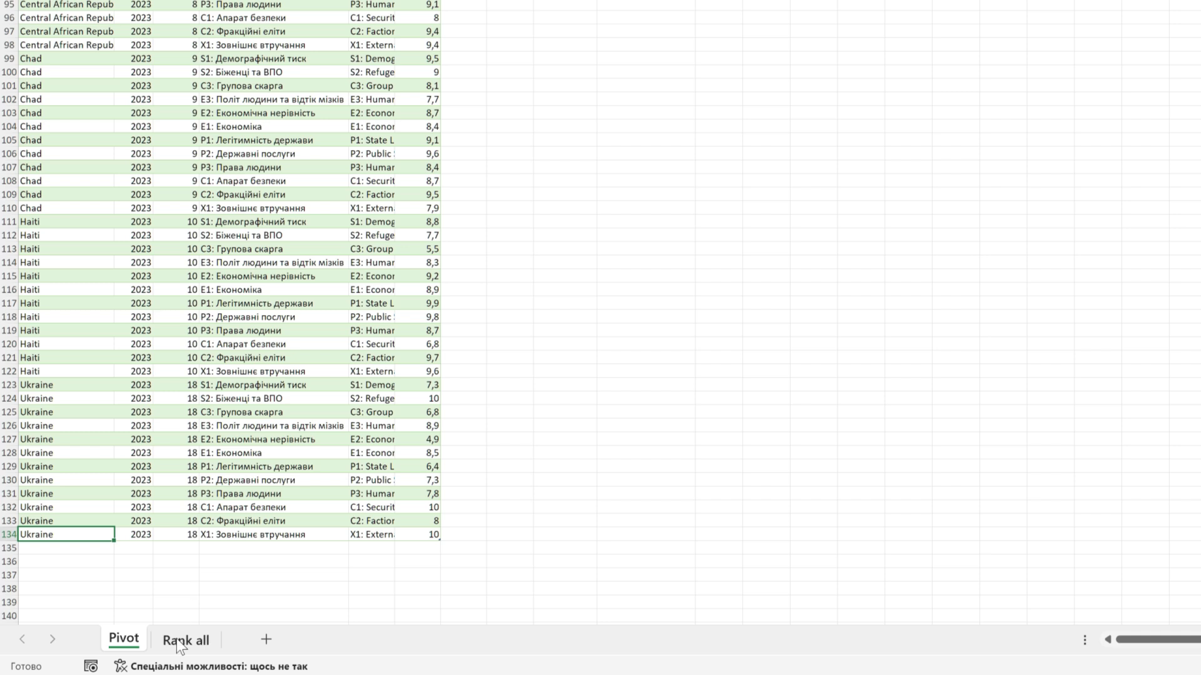
{"action": "left_click", "coordinate": [186, 641]}
{"action": "left_click", "coordinate": [53, 372]}
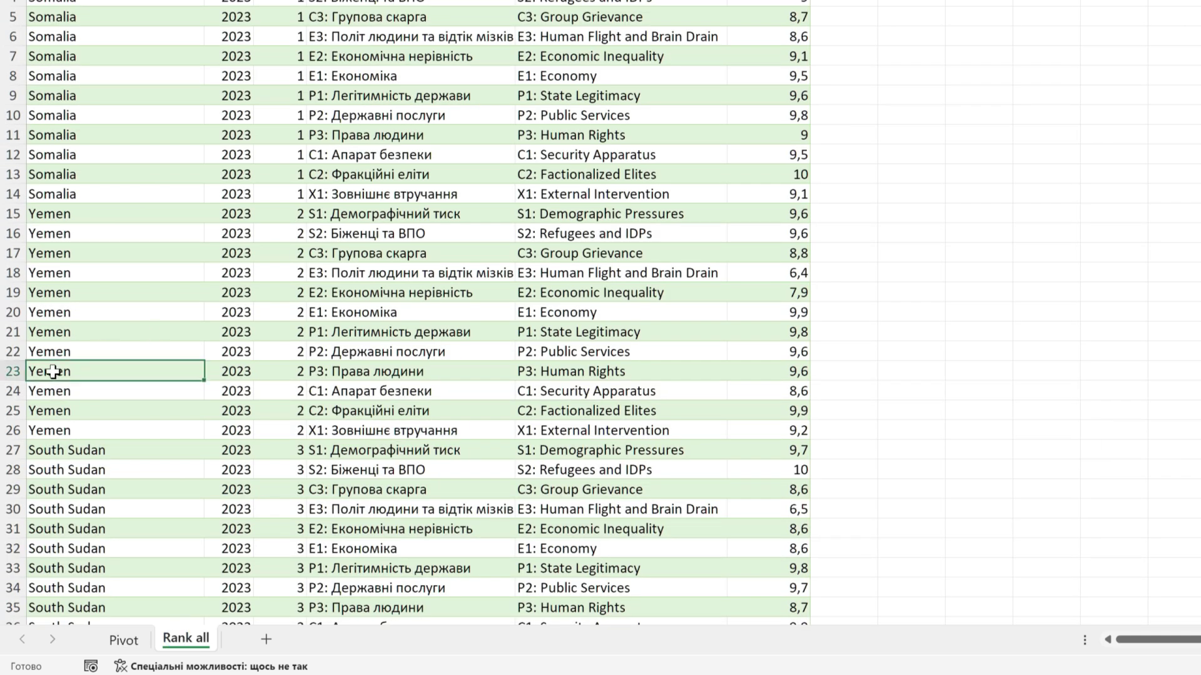
{"action": "key", "text": "ctrl+Down"}
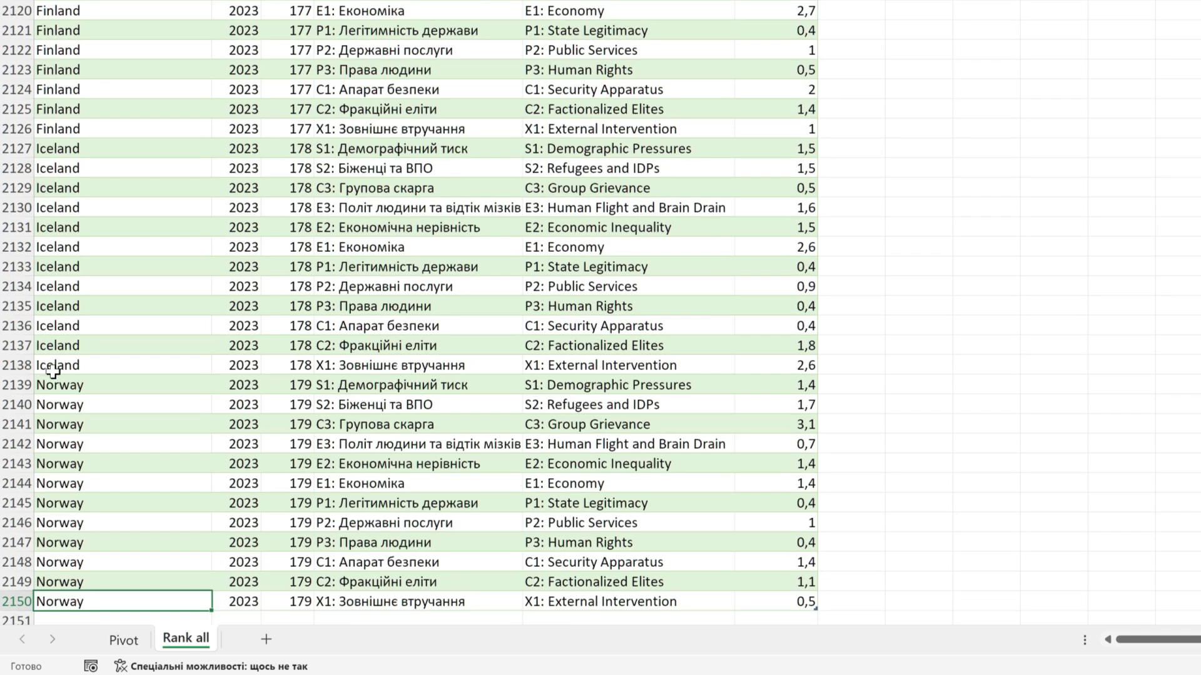
{"action": "mouse_move", "coordinate": [626, 603]}
{"action": "left_mouse_down"}
{"action": "mouse_move", "coordinate": [135, 585]}
{"action": "mouse_move", "coordinate": [94, 603]}
{"action": "left_mouse_up"}
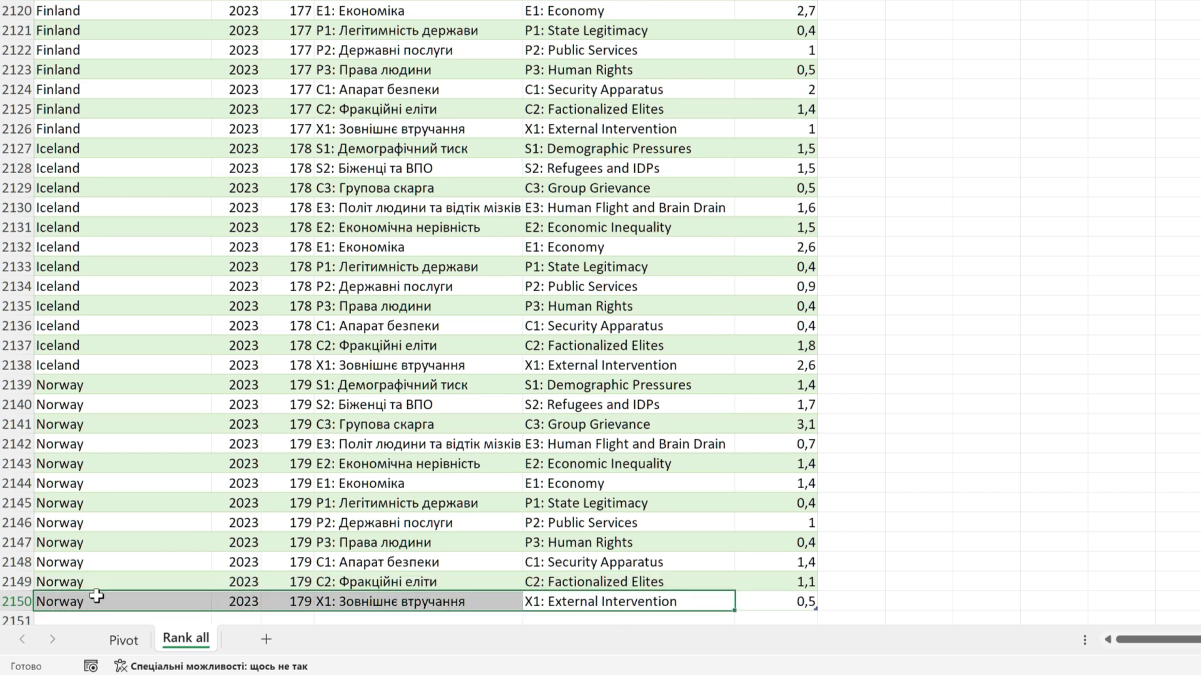
{"action": "left_click", "coordinate": [790, 604]}
{"action": "left_click_drag", "start_coordinate": [775, 601], "coordinate": [62, 582]}
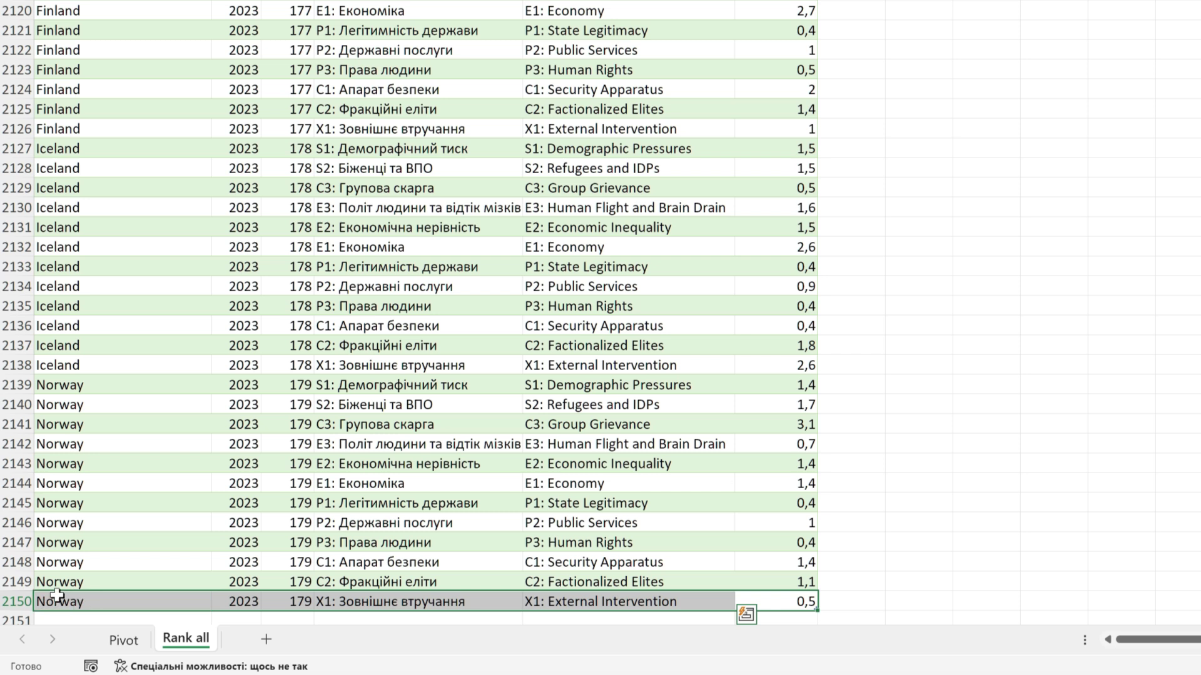
{"action": "left_click_drag", "start_coordinate": [63, 483], "coordinate": [91, 250]}
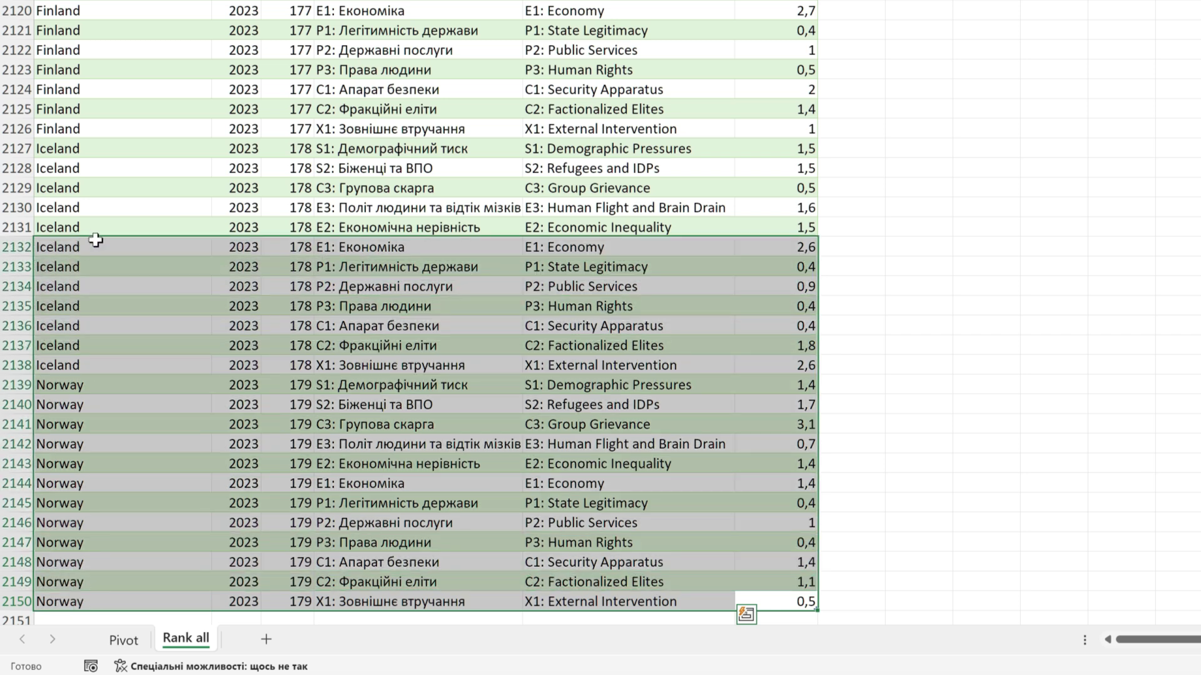
{"action": "left_click_drag", "start_coordinate": [95, 236], "coordinate": [62, 3]}
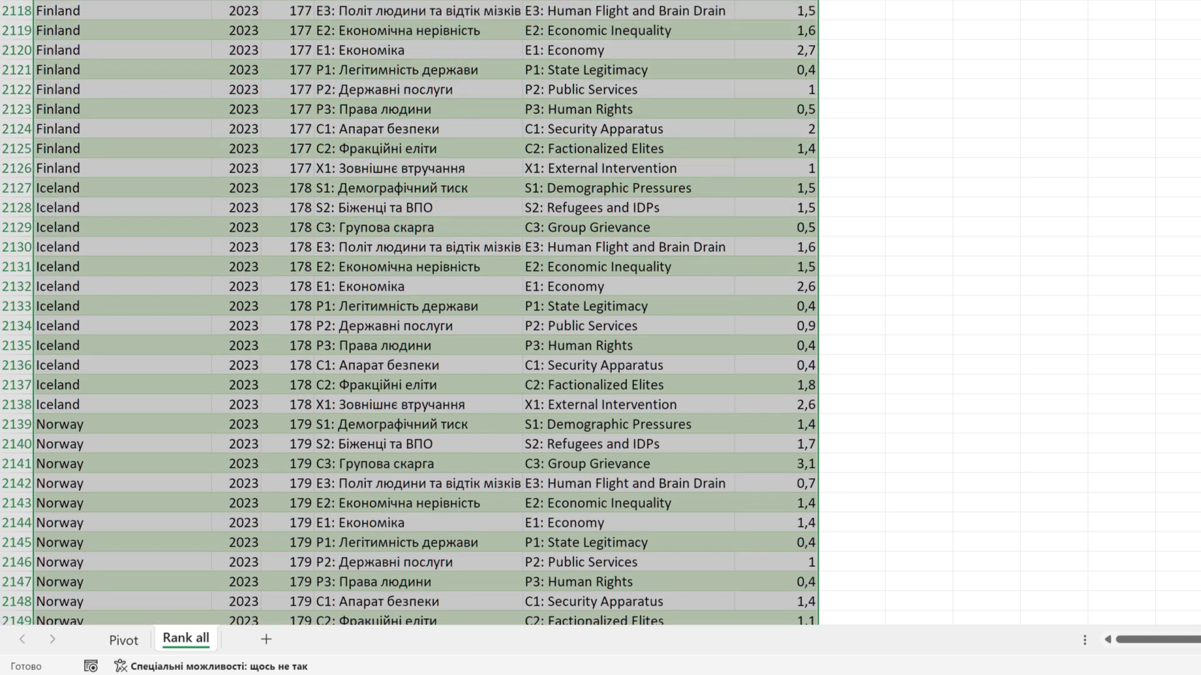
{"action": "key", "text": "ctrl+c"}
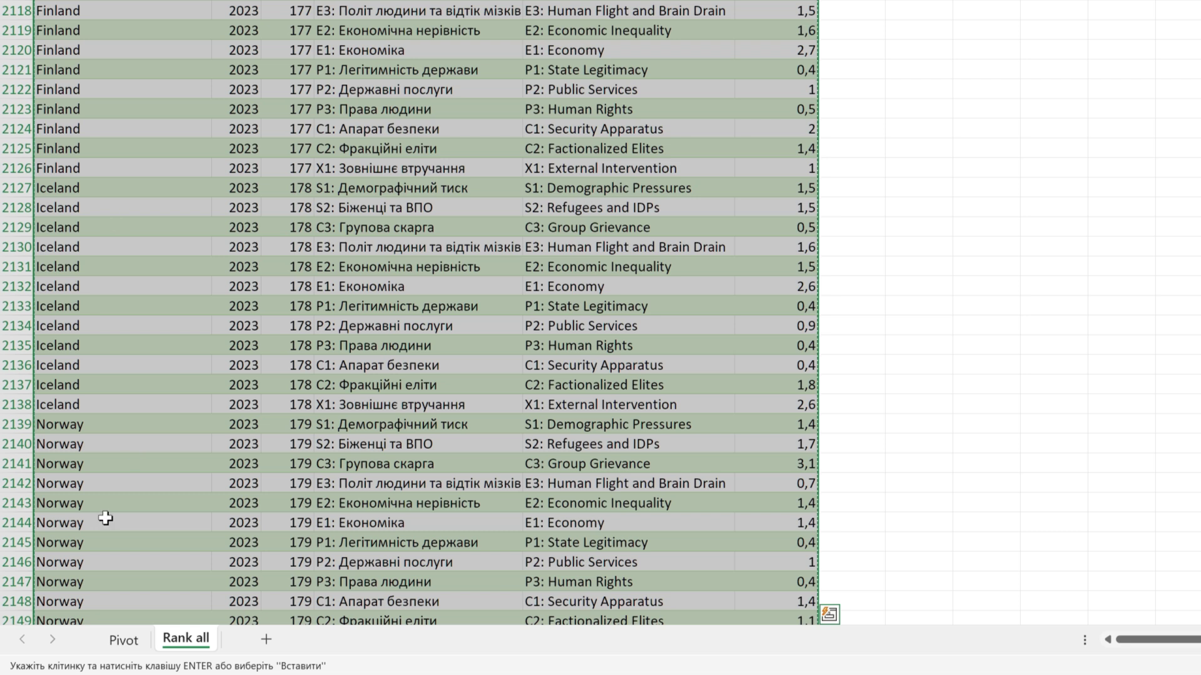
Paste the copied rows below the Ukraine data on the Pivot sheet.
{"action": "left_click", "coordinate": [124, 639]}
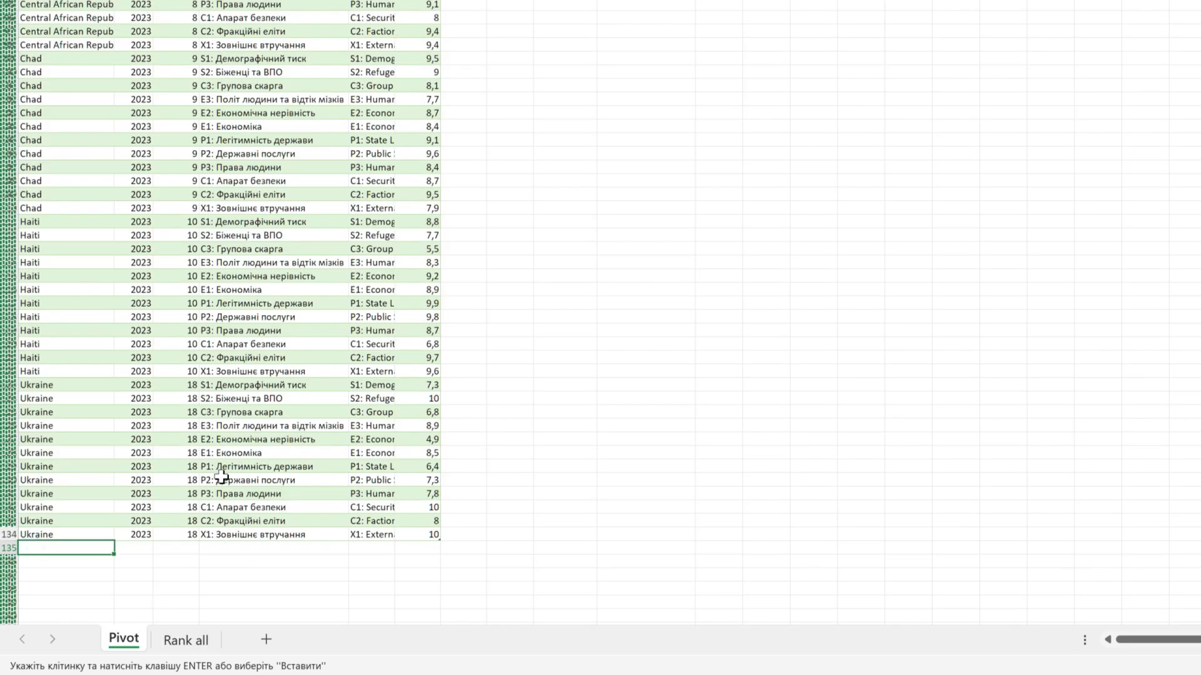
{"action": "key", "text": "ctrl+v"}
{"action": "left_click", "coordinate": [434, 522]}
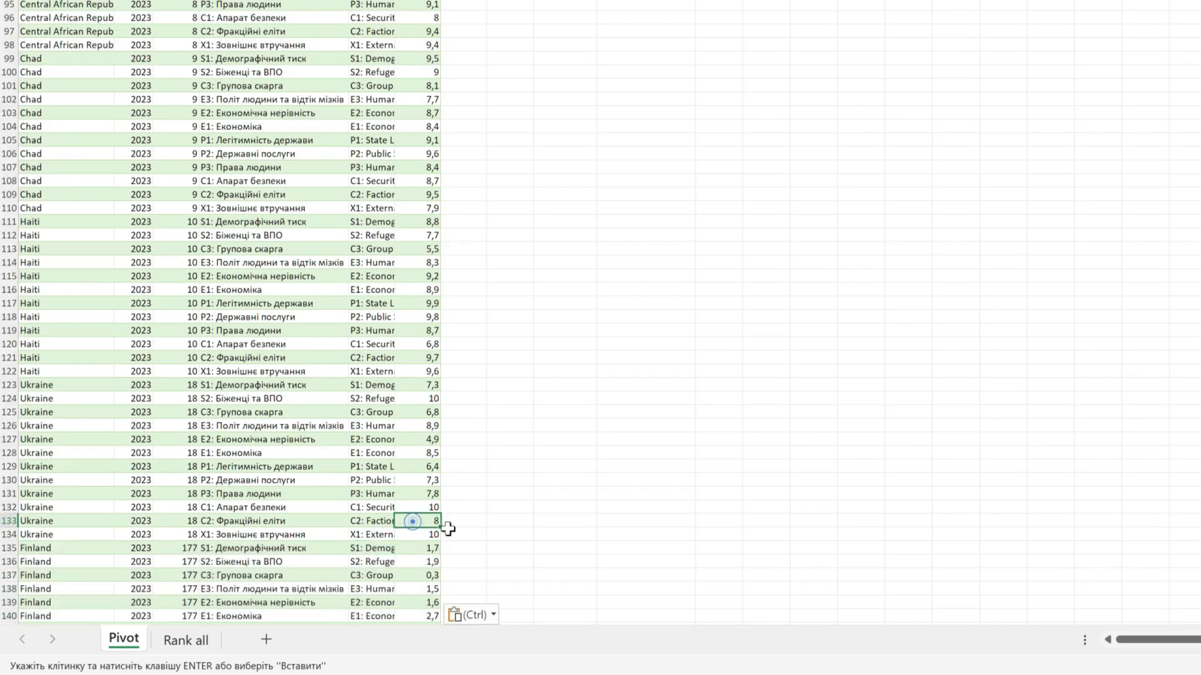
{"action": "key", "text": "ctrl+Down"}
{"action": "key", "text": "Down"}
{"action": "key", "text": "Home"}
{"action": "key", "text": "ctrl+v"}
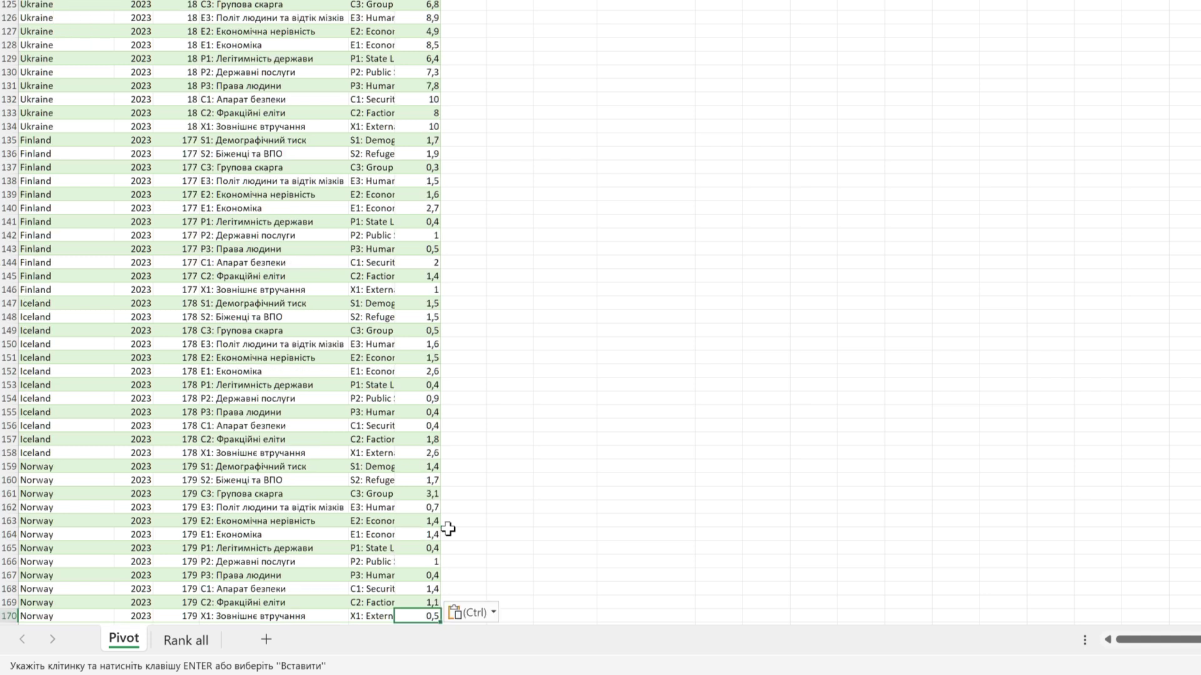
{"action": "key", "text": "ctrl+Down"}
{"action": "key", "text": "Down"}
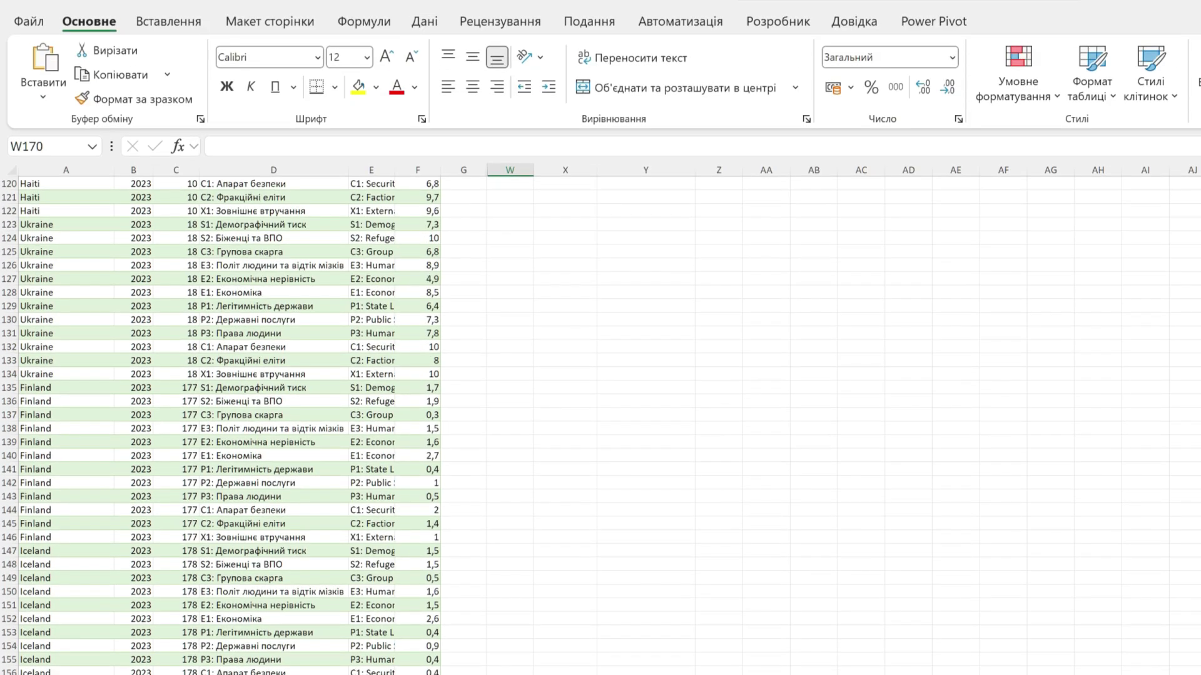
{"action": "key", "text": "ctrl+Up"}
Select the new Finland, Iceland and Norway rows in the GROUPBY result.
{"action": "key", "text": "Down"}
{"action": "key", "text": "Down"}
{"action": "key", "text": "Down"}
{"action": "key", "text": "Right"}
{"action": "key", "text": "Right"}
{"action": "key", "text": "Up"}
{"action": "key", "text": "Left"}
{"action": "key", "text": "Up"}
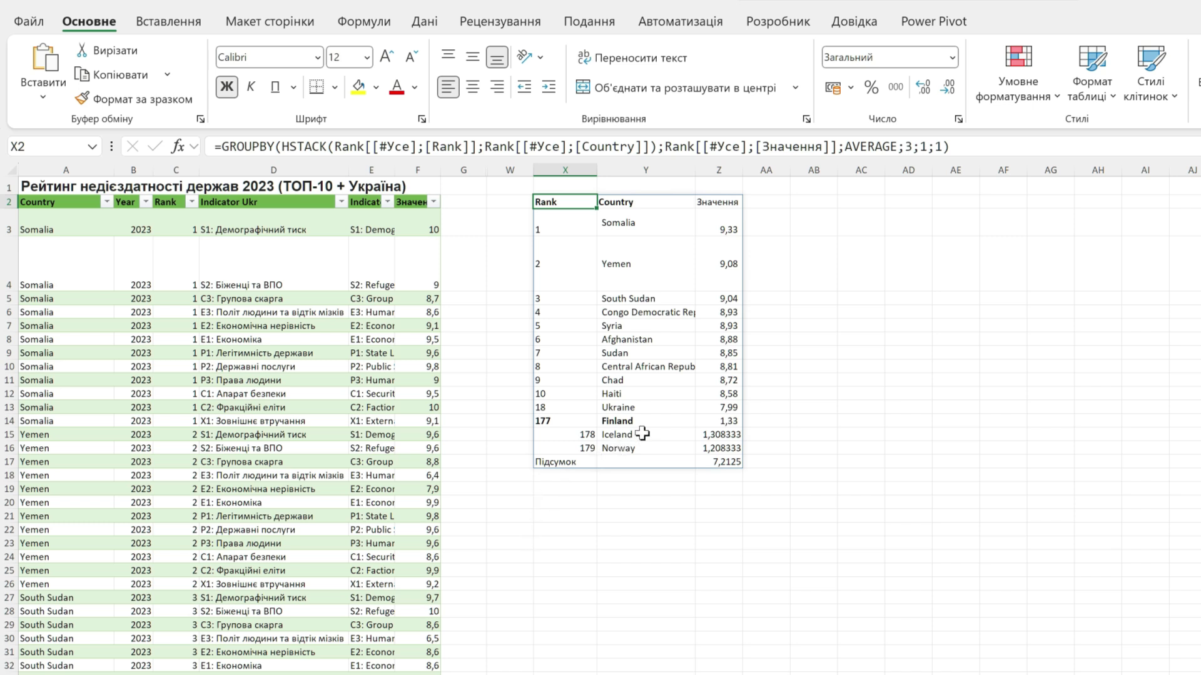
{"action": "left_click_drag", "start_coordinate": [566, 421], "coordinate": [584, 443]}
{"action": "key", "text": "shift+Right"}
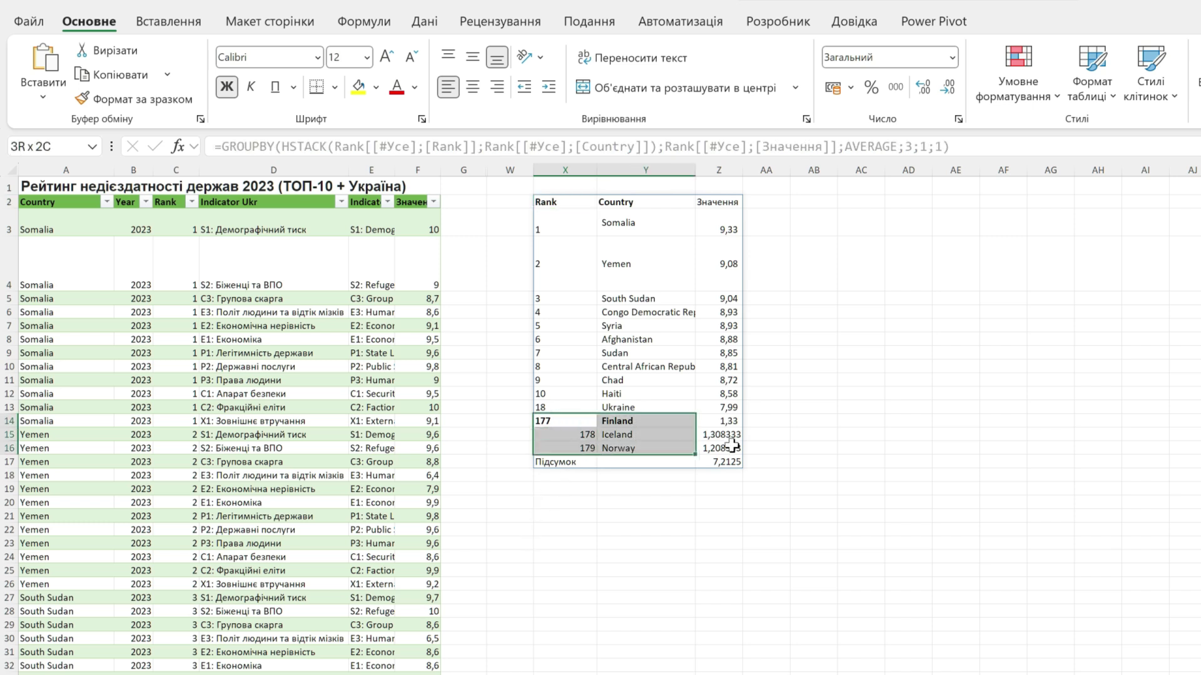
{"action": "key", "text": "shift+Right"}
Select the Підсумок total row, then the whole column of average values.
{"action": "left_click", "coordinate": [565, 463]}
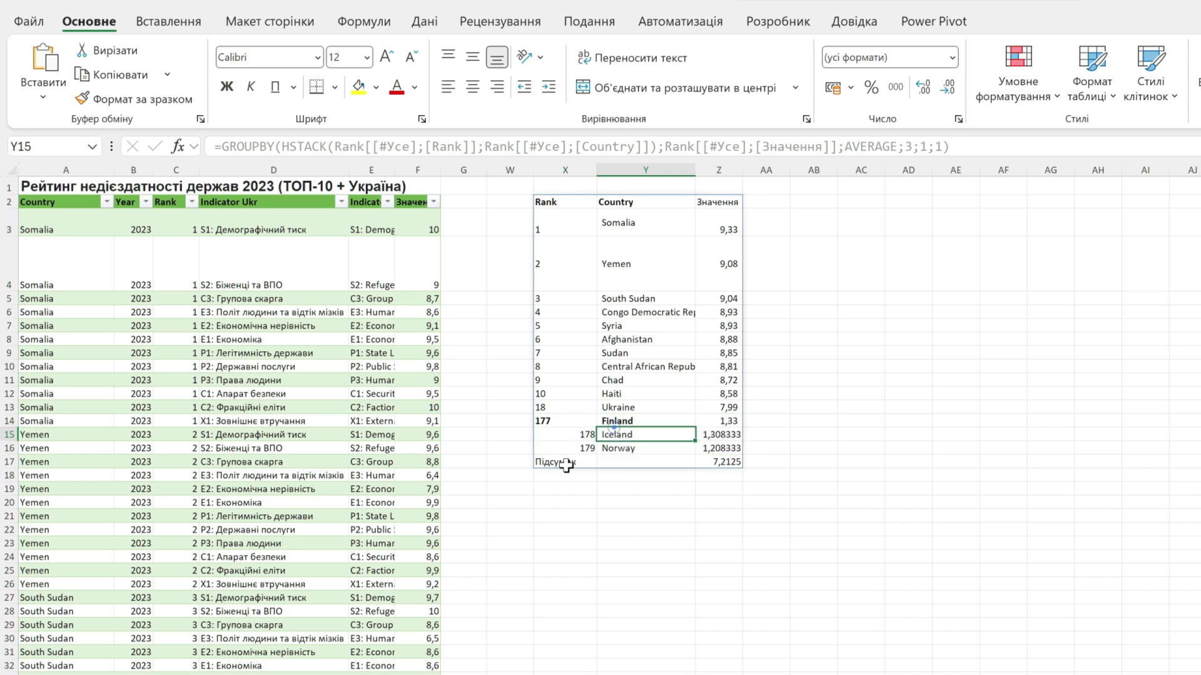
{"action": "mouse_move", "coordinate": [729, 465]}
{"action": "left_mouse_down"}
{"action": "mouse_move", "coordinate": [557, 461]}
{"action": "mouse_move", "coordinate": [729, 463]}
{"action": "left_mouse_up"}
{"action": "left_click", "coordinate": [558, 502]}
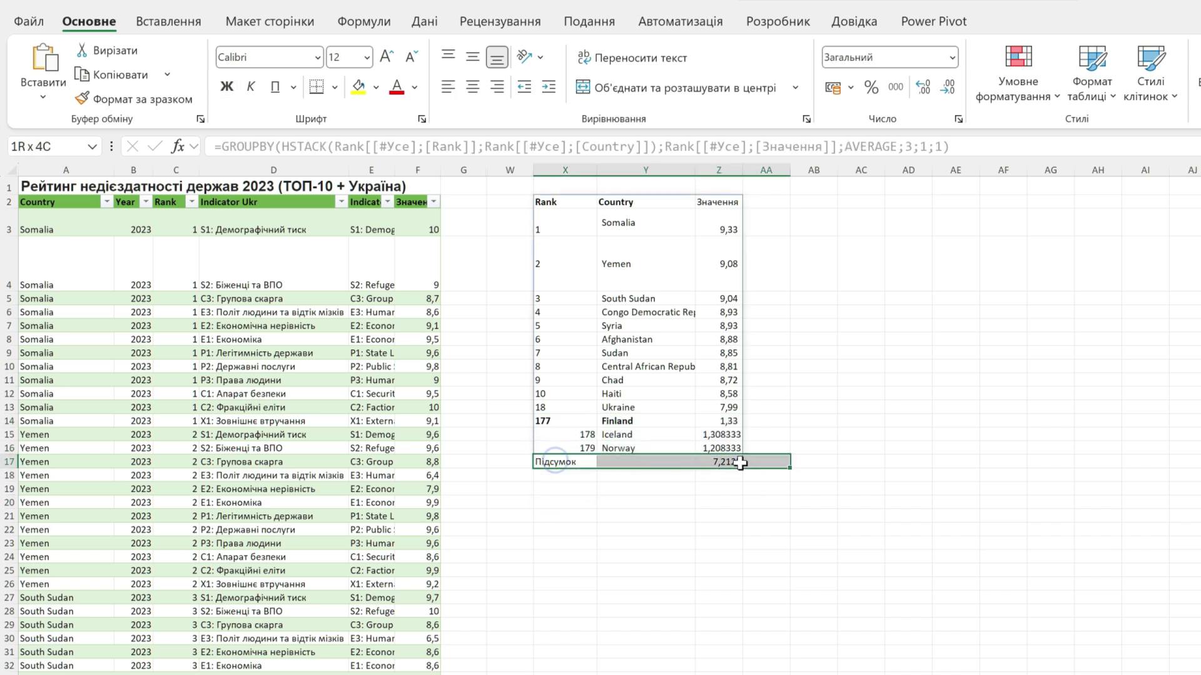
{"action": "left_click_drag", "start_coordinate": [553, 227], "coordinate": [738, 463]}
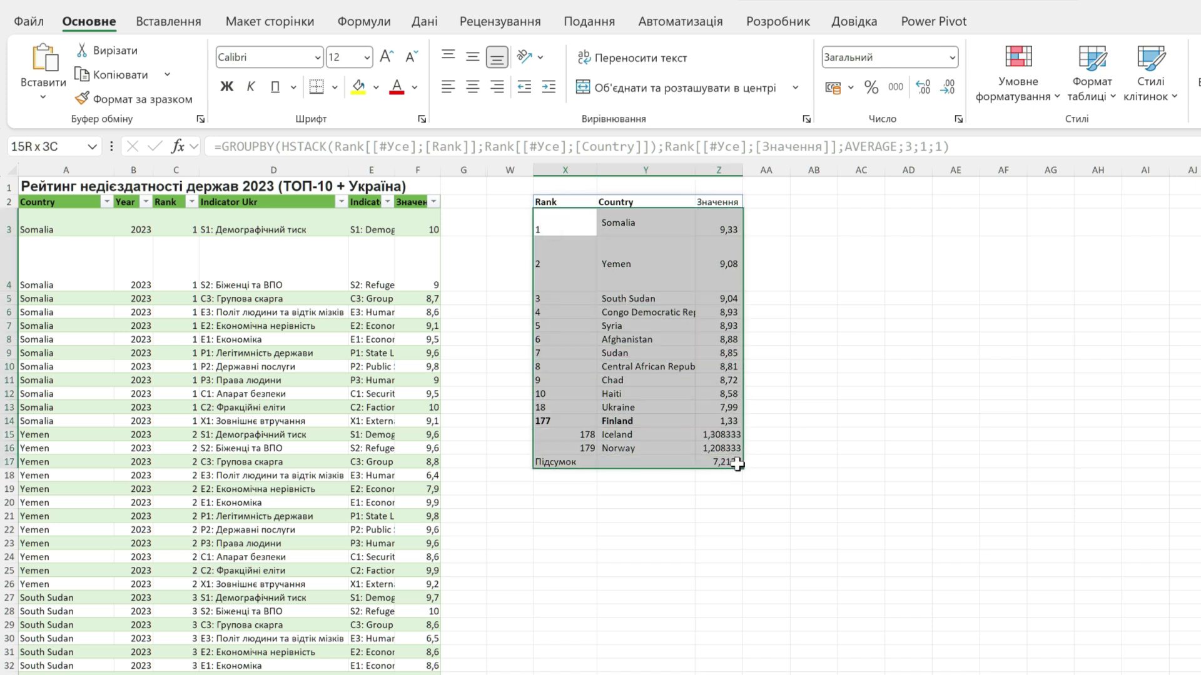
{"action": "left_click_drag", "start_coordinate": [727, 229], "coordinate": [719, 670]}
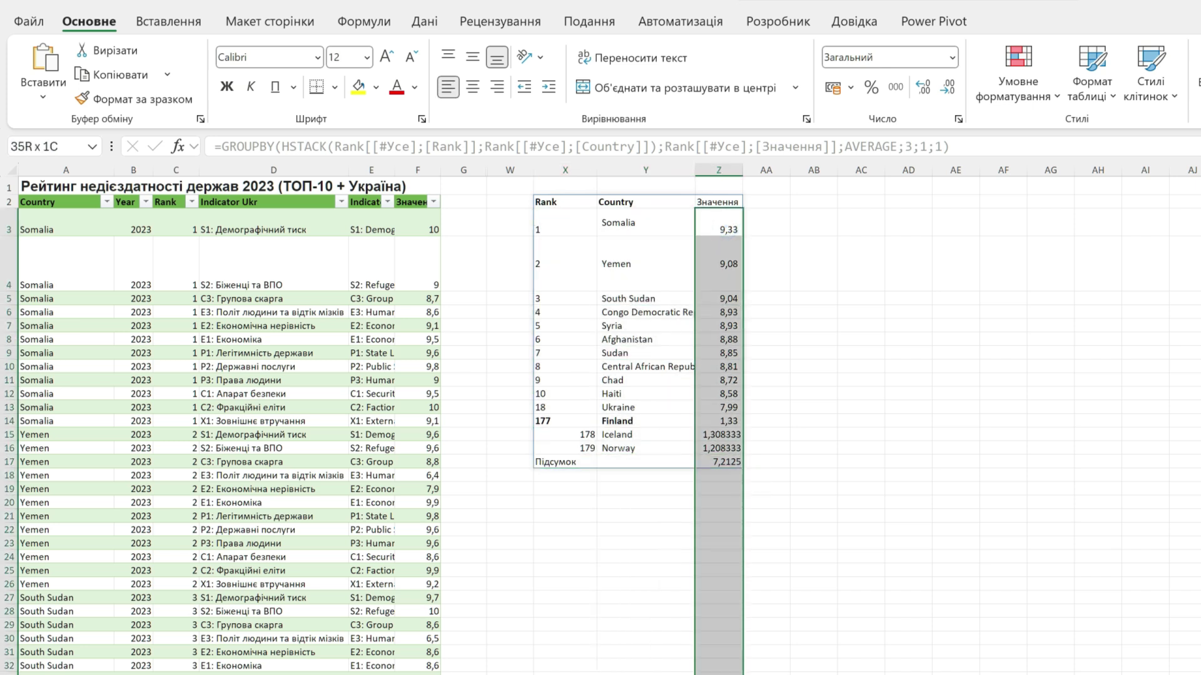
Round the averages to two decimals and check the Norway and Підсумок rows.
{"action": "left_click", "coordinate": [895, 87]}
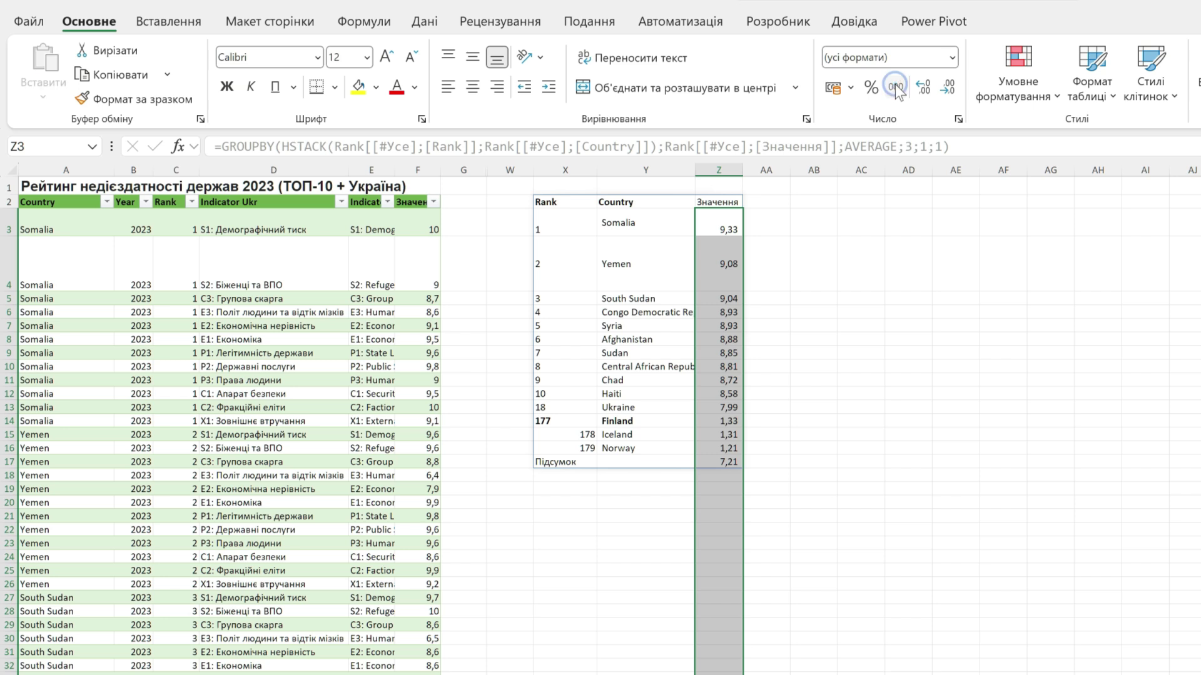
{"action": "mouse_move", "coordinate": [563, 461]}
{"action": "left_mouse_down"}
{"action": "mouse_move", "coordinate": [722, 453]}
{"action": "mouse_move", "coordinate": [724, 463]}
{"action": "left_mouse_up"}
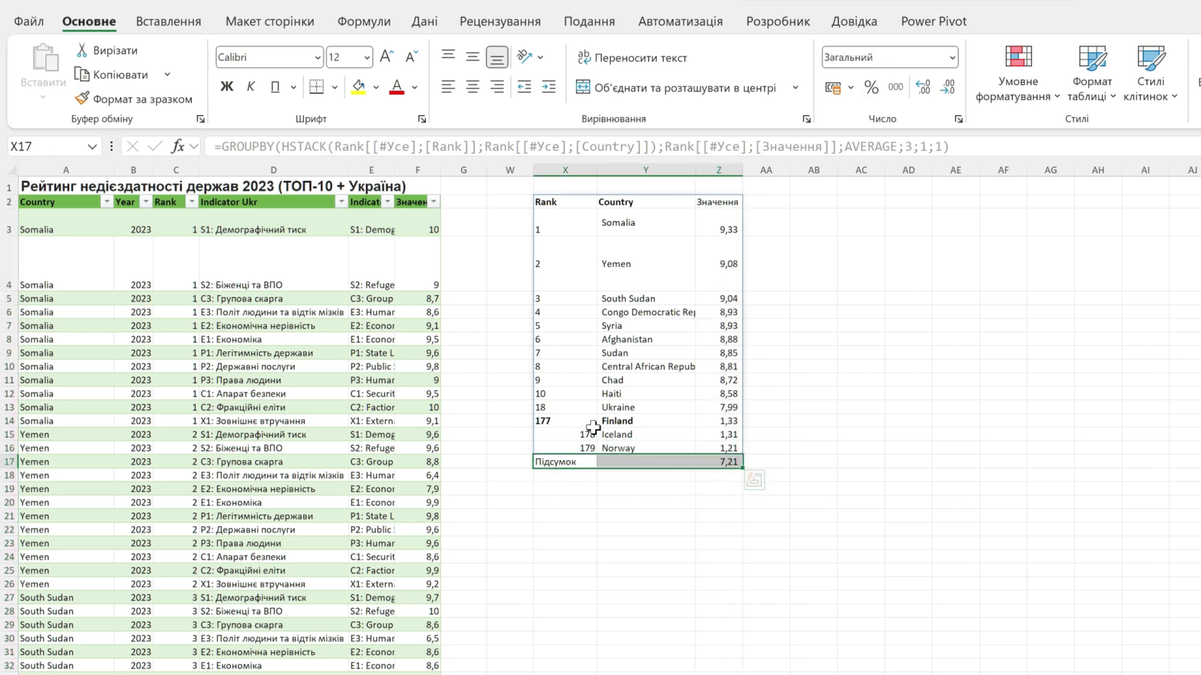
{"action": "mouse_move", "coordinate": [563, 489]}
{"action": "left_mouse_down"}
{"action": "mouse_move", "coordinate": [561, 623]}
{"action": "mouse_move", "coordinate": [566, 490]}
{"action": "left_mouse_up"}
{"action": "key", "text": "Down"}
{"action": "key", "text": "Down"}
{"action": "key", "text": "Down"}
{"action": "left_click", "coordinate": [566, 504]}
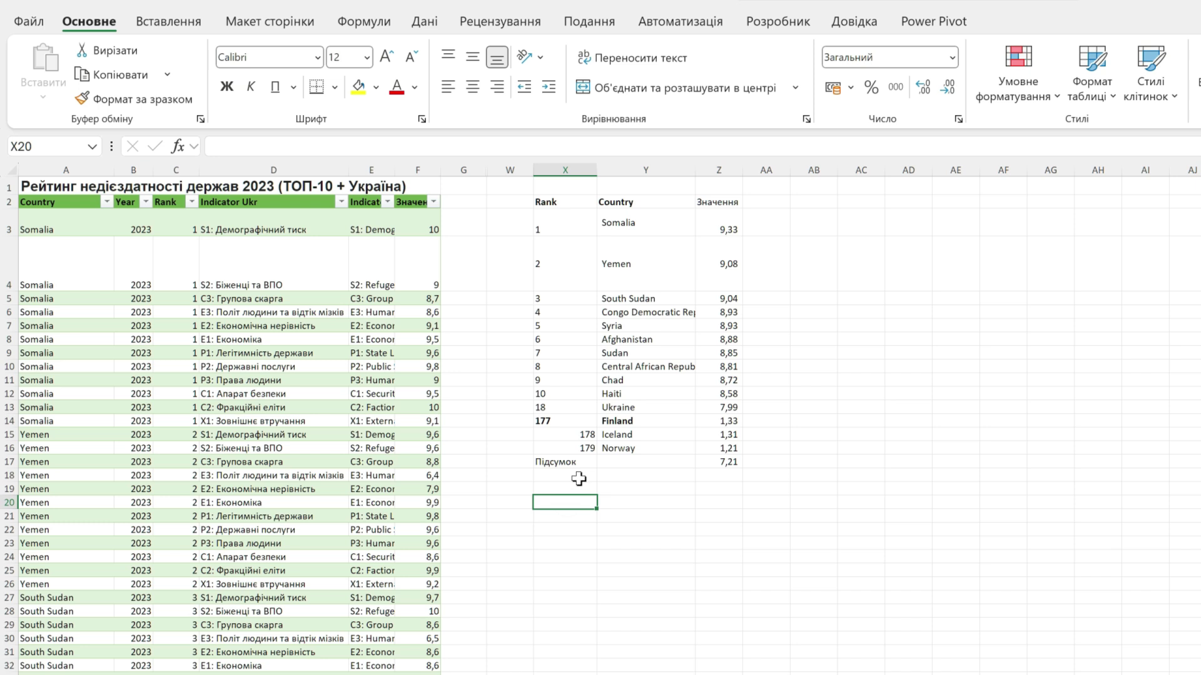
Inspect the GROUPBY formula, then select X2 through column Z well past the table.
{"action": "left_click", "coordinate": [579, 463]}
{"action": "left_click", "coordinate": [616, 460]}
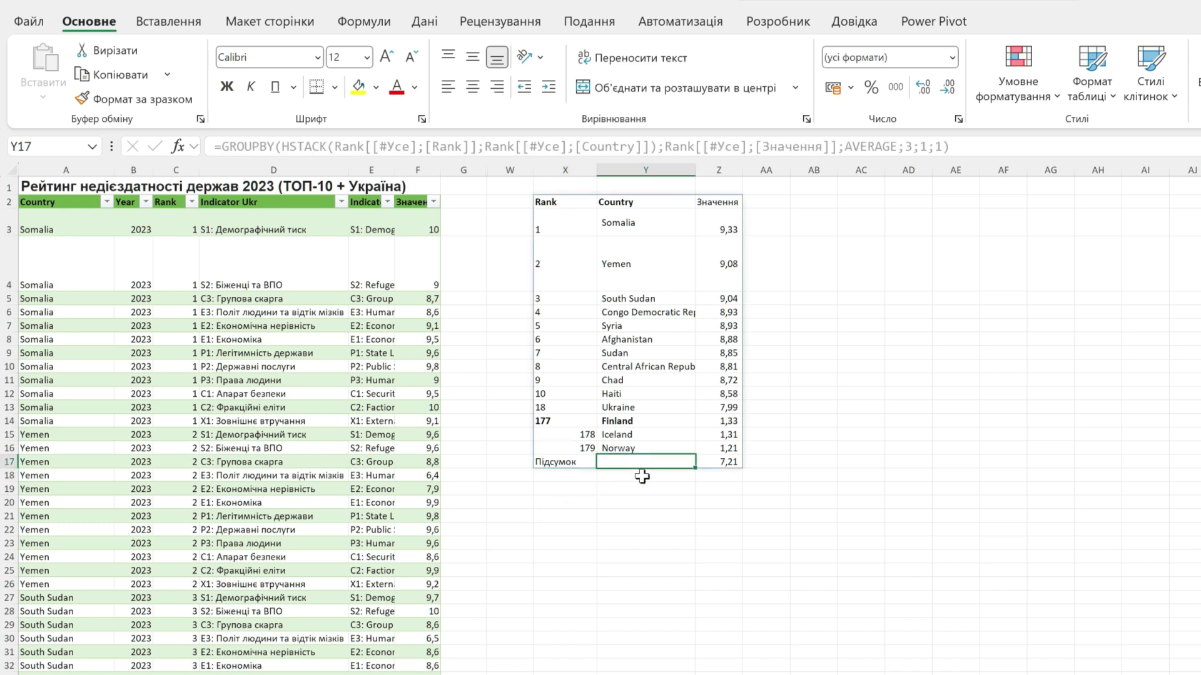
{"action": "mouse_move", "coordinate": [545, 202]}
{"action": "left_mouse_down"}
{"action": "mouse_move", "coordinate": [730, 644]}
{"action": "mouse_move", "coordinate": [732, 674]}
{"action": "mouse_move", "coordinate": [688, 674]}
{"action": "left_mouse_up"}
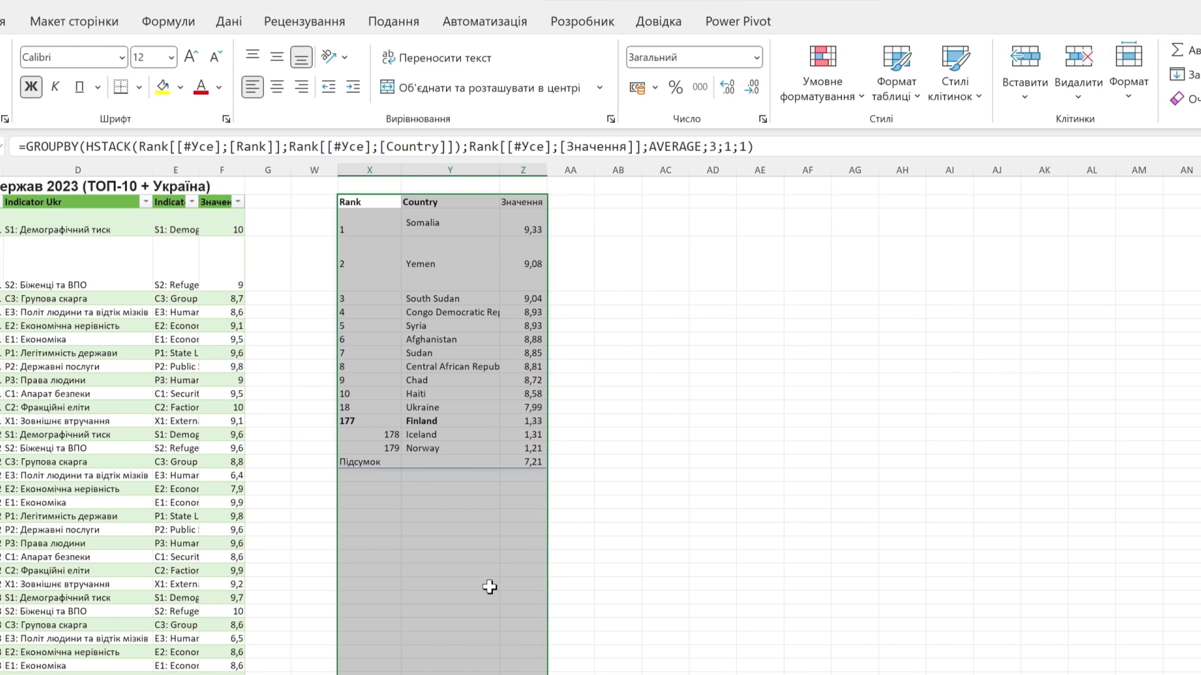
Through Manage Rules, add a 'Use a formula' rule with condition =$X2="Підсумок".
{"action": "left_click", "coordinate": [777, 95]}
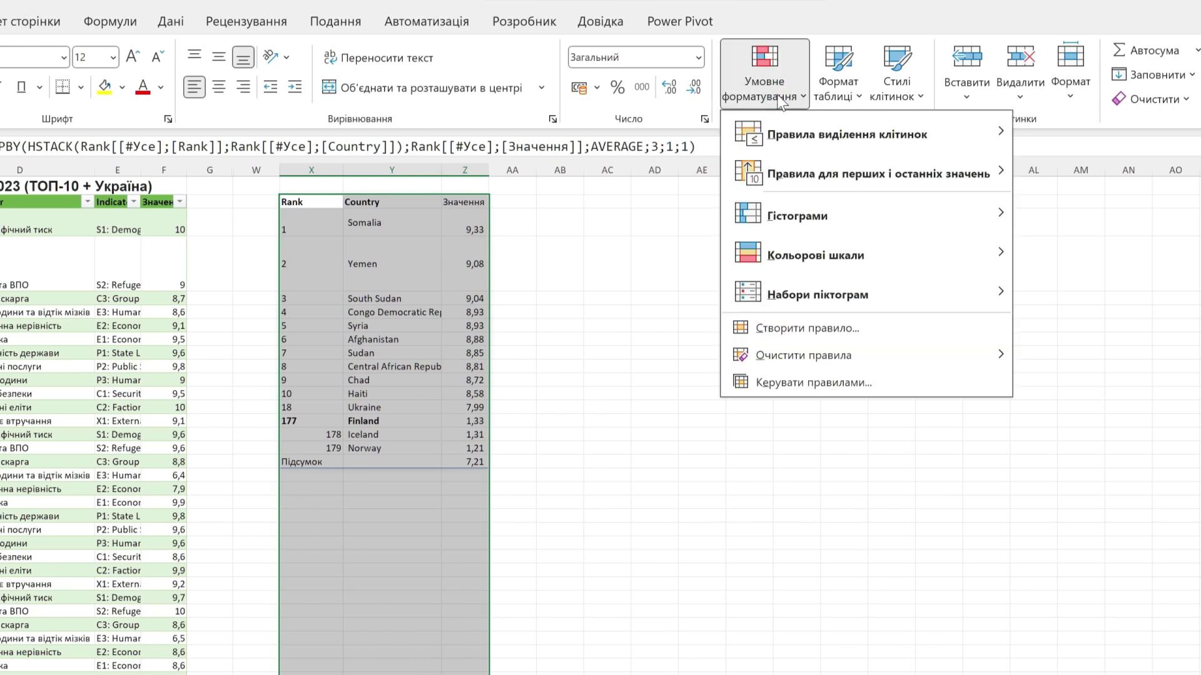
{"action": "mouse_move", "coordinate": [844, 133]}
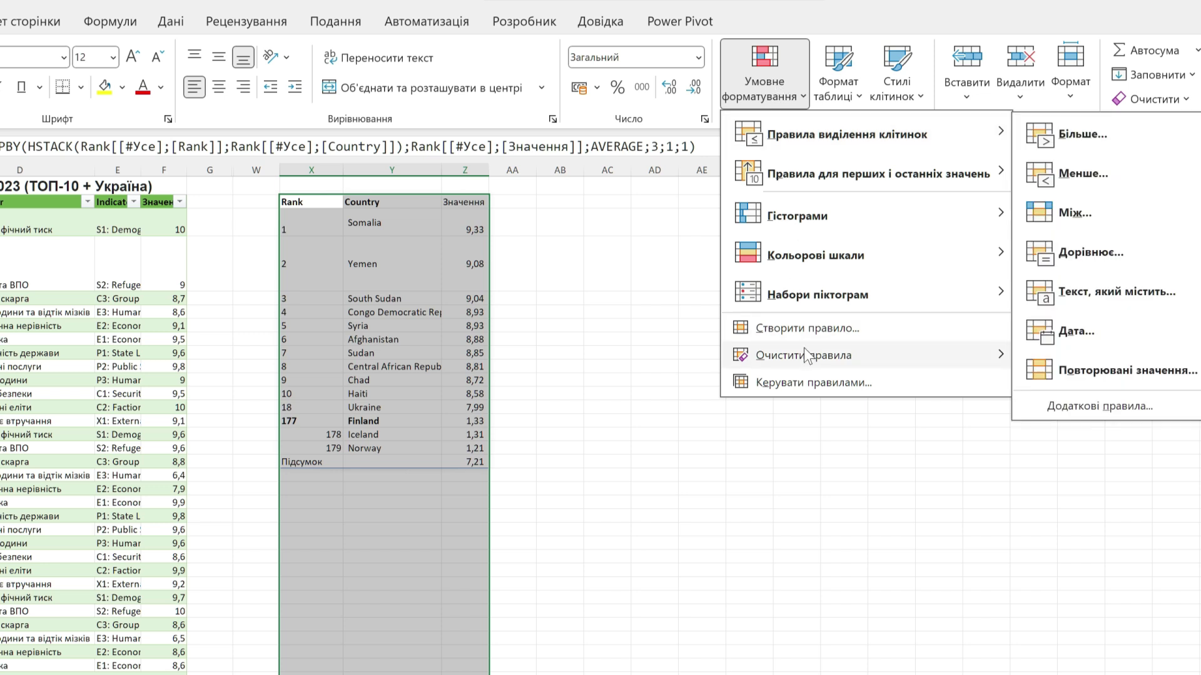
{"action": "left_click", "coordinate": [795, 382]}
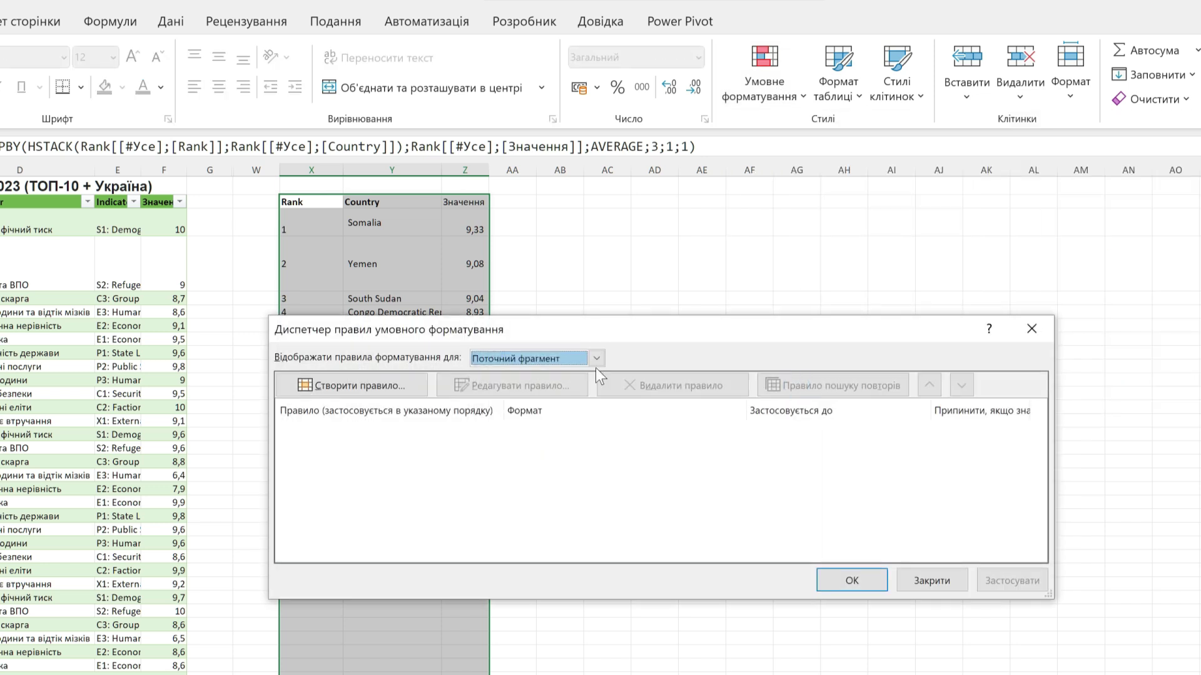
{"action": "left_click", "coordinate": [346, 385]}
{"action": "left_click", "coordinate": [550, 437]}
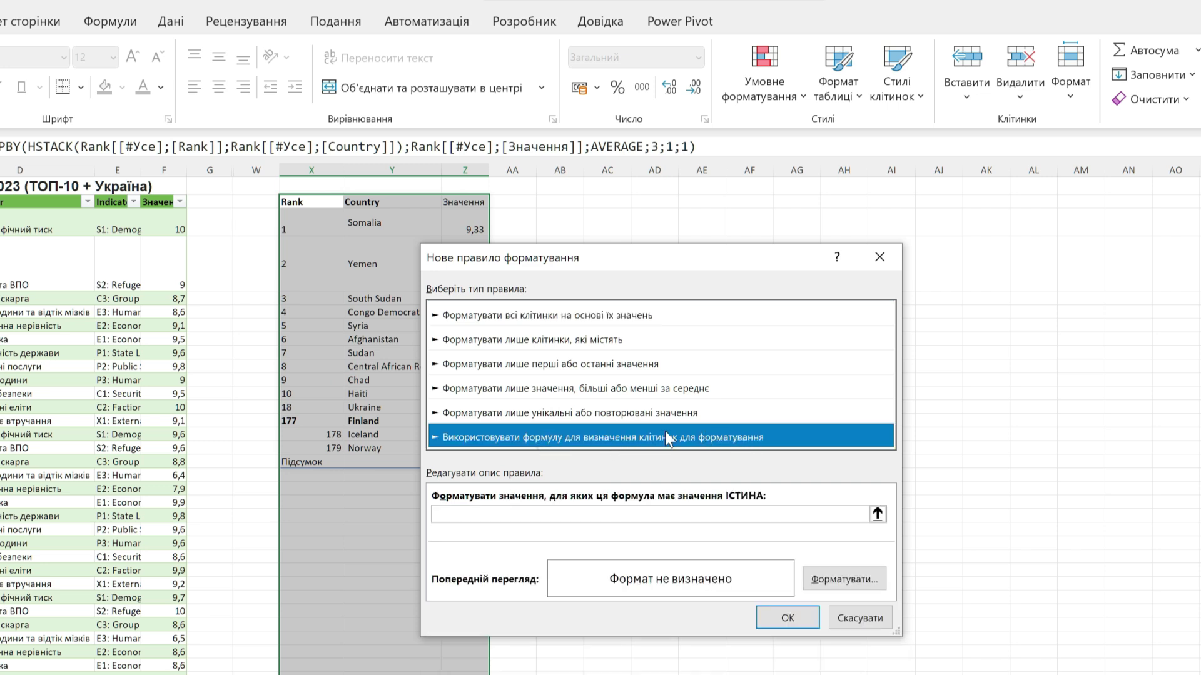
{"action": "left_click", "coordinate": [650, 514]}
{"action": "type", "text": "="}
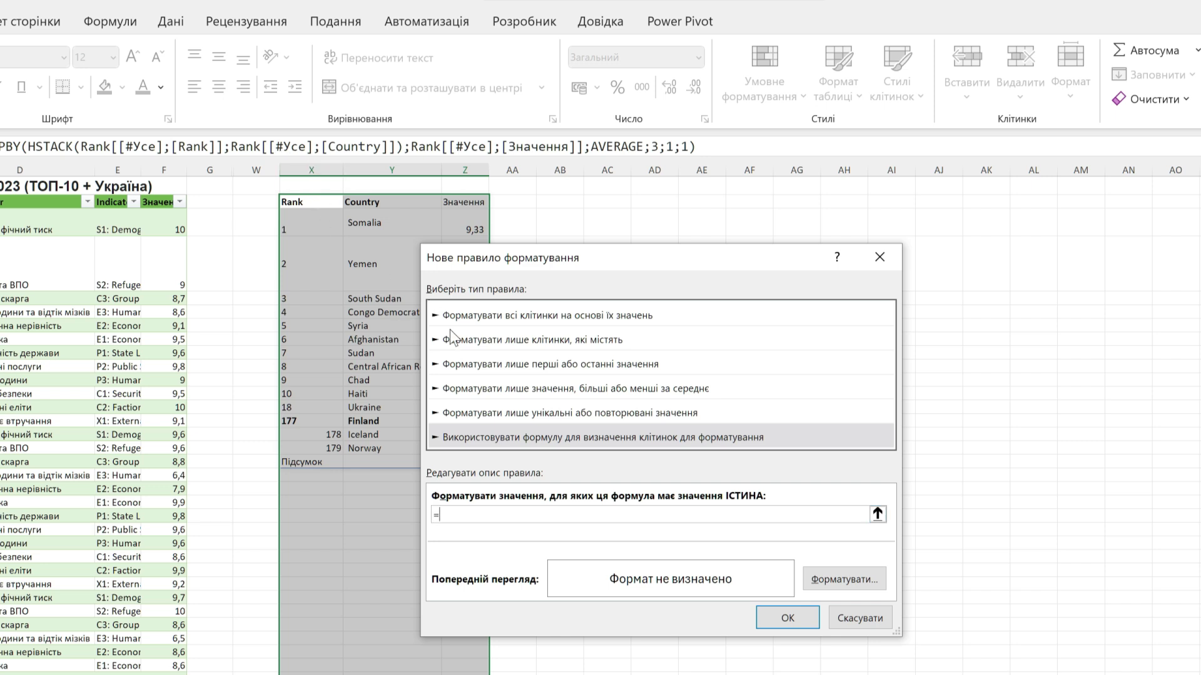
{"action": "type", "text": "$"}
{"action": "type", "text": "Підсумок"}
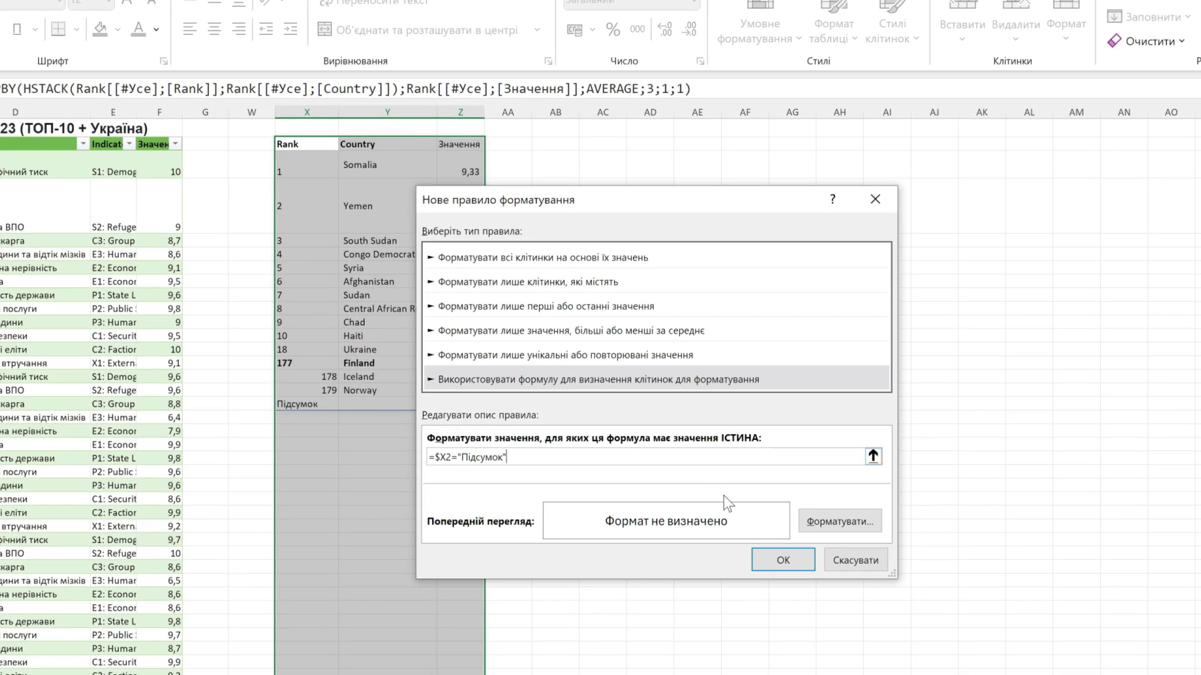
{"action": "left_click", "coordinate": [843, 521]}
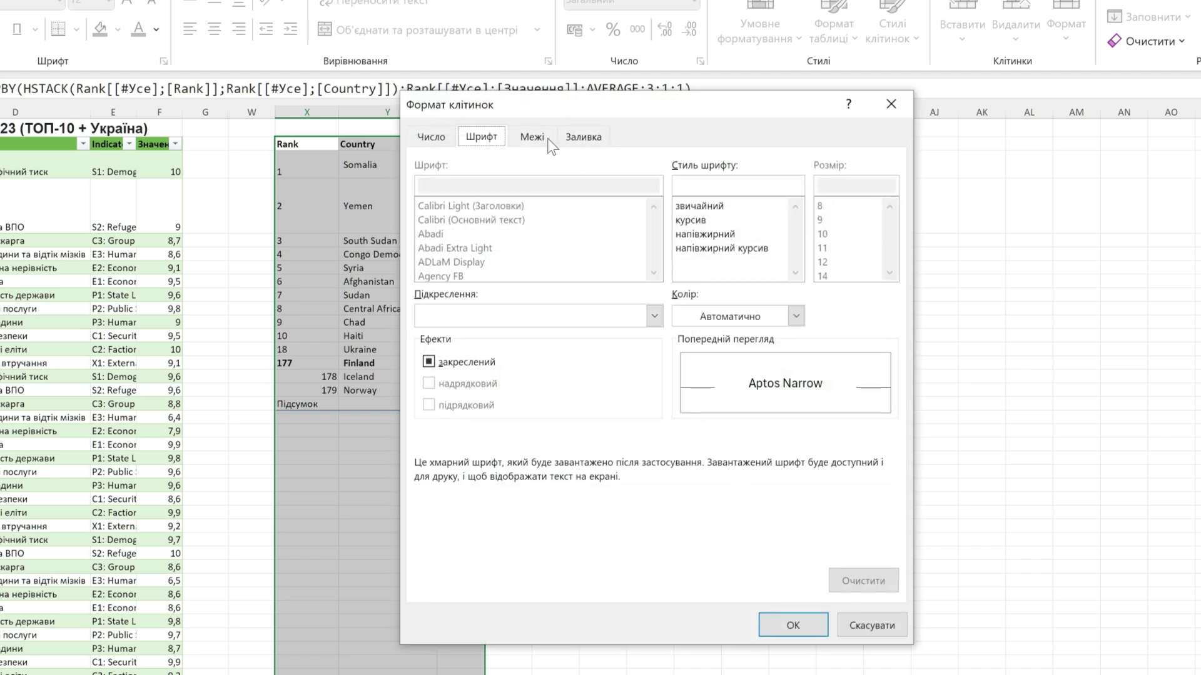
Give the Підсумок rule a light blue fill and bold font, then apply it.
{"action": "left_click", "coordinate": [579, 138]}
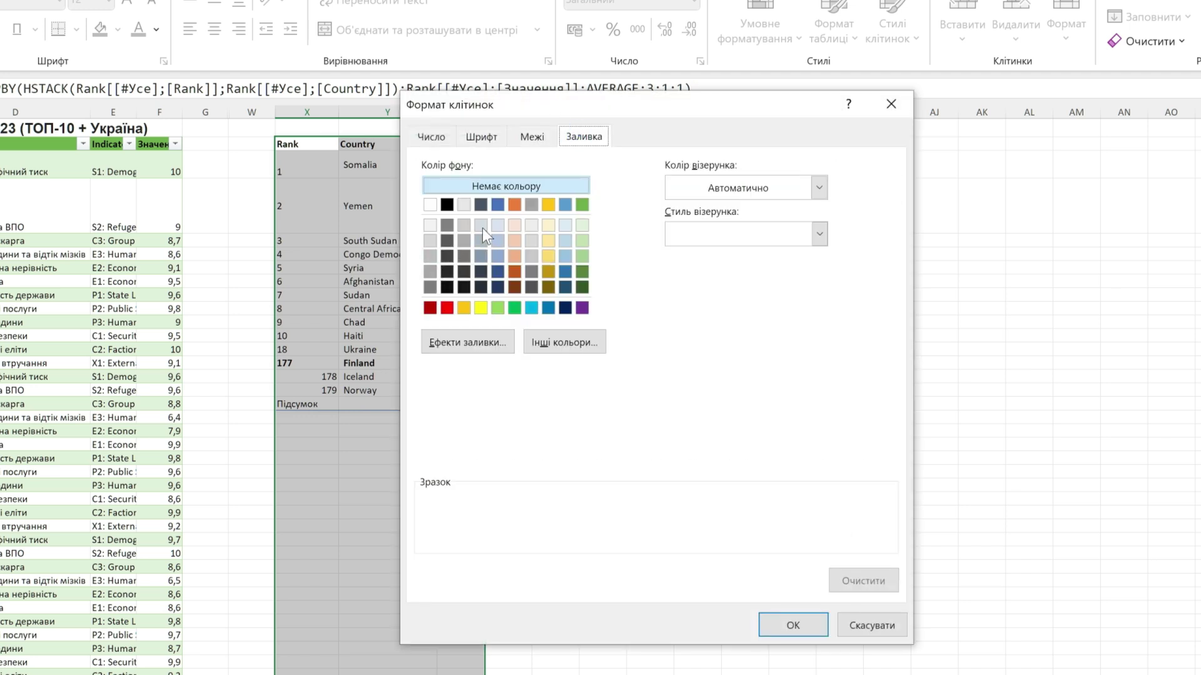
{"action": "left_click", "coordinate": [496, 254]}
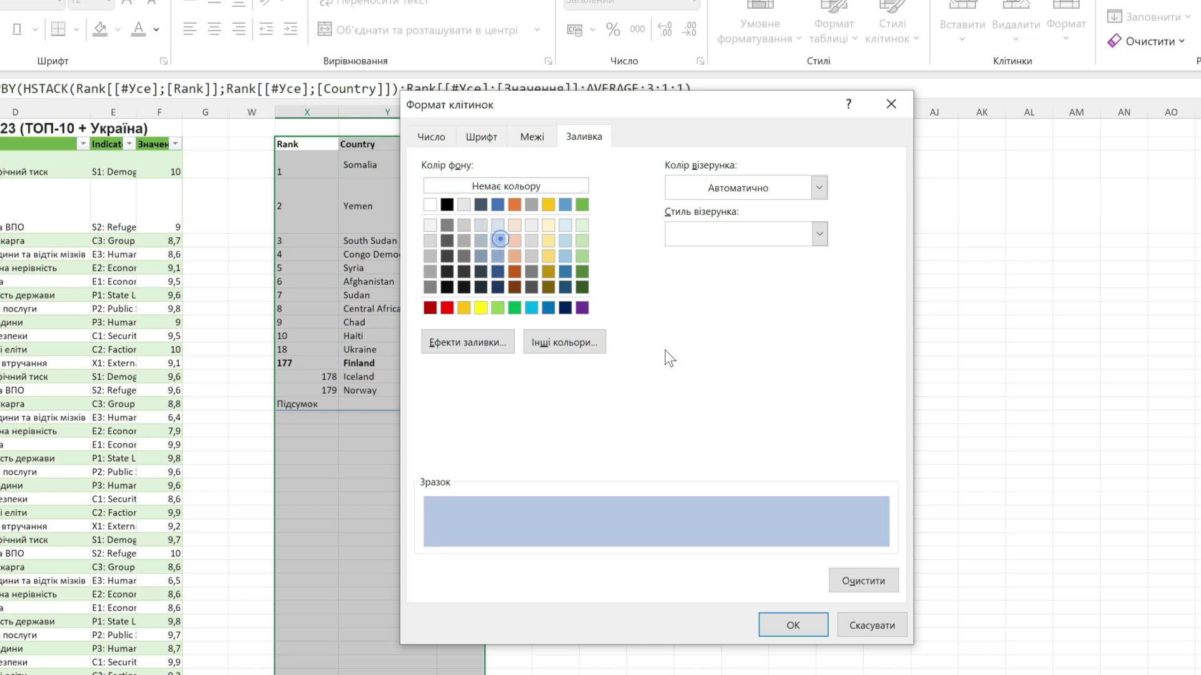
{"action": "left_click", "coordinate": [532, 135]}
{"action": "left_click", "coordinate": [454, 134]}
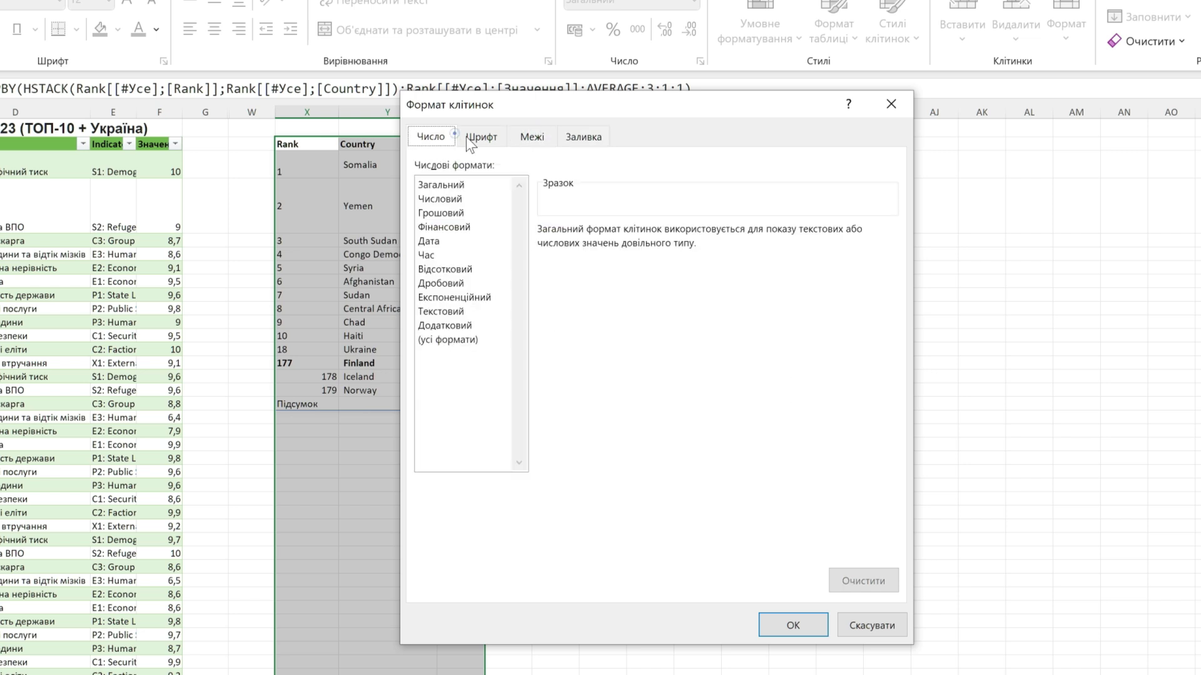
{"action": "left_click", "coordinate": [481, 141]}
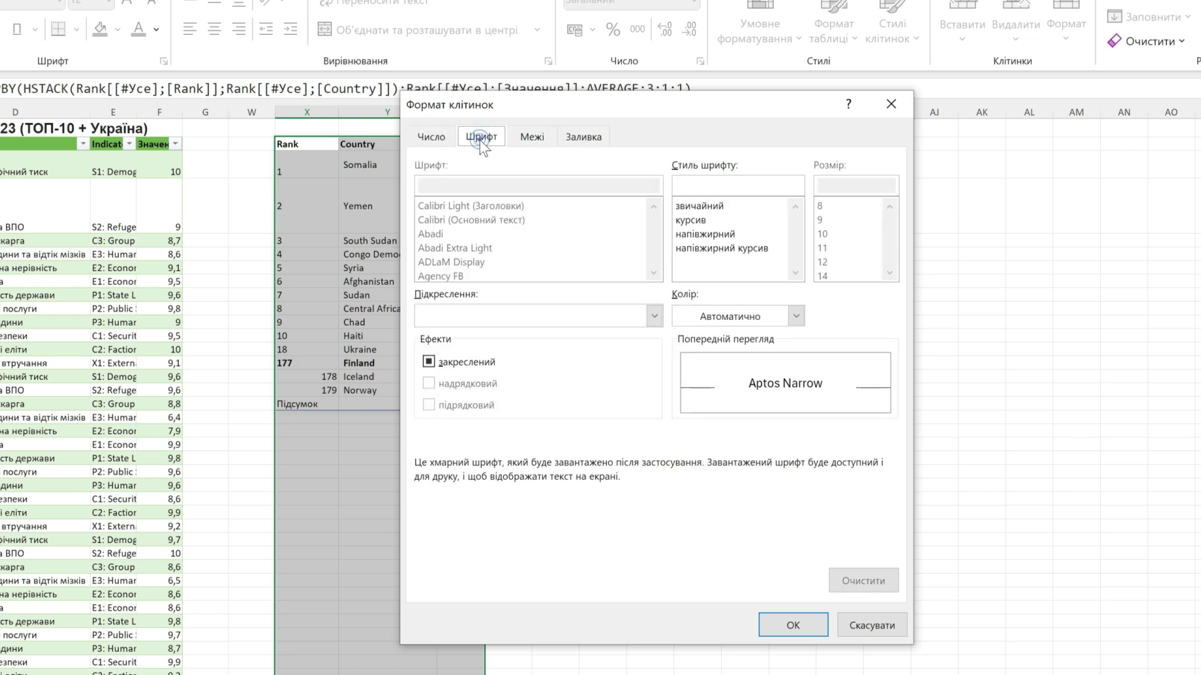
{"action": "left_click", "coordinate": [709, 236]}
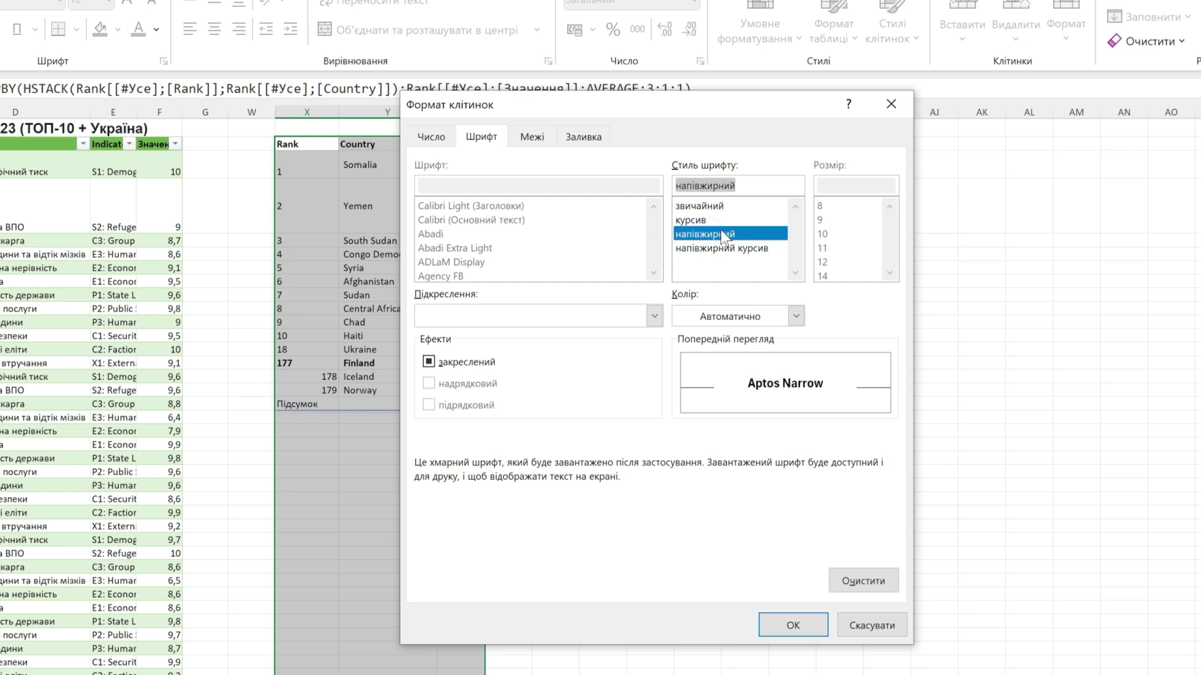
{"action": "left_click", "coordinate": [804, 624]}
{"action": "left_click", "coordinate": [750, 558]}
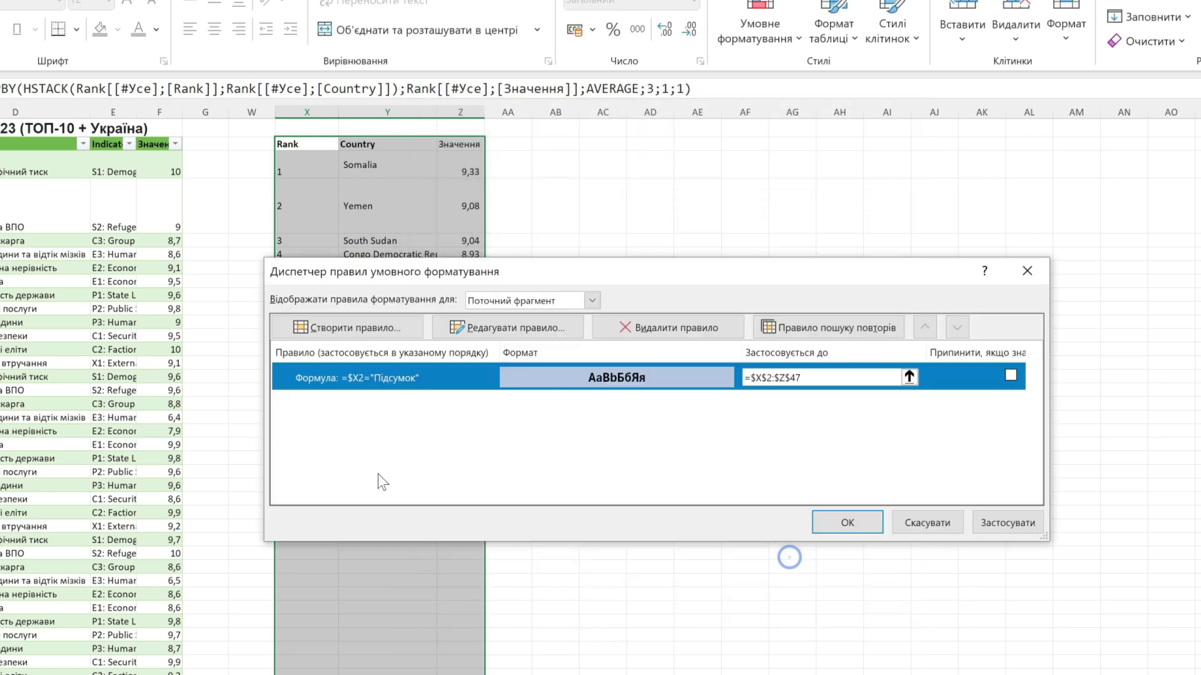
{"action": "left_click", "coordinate": [845, 524]}
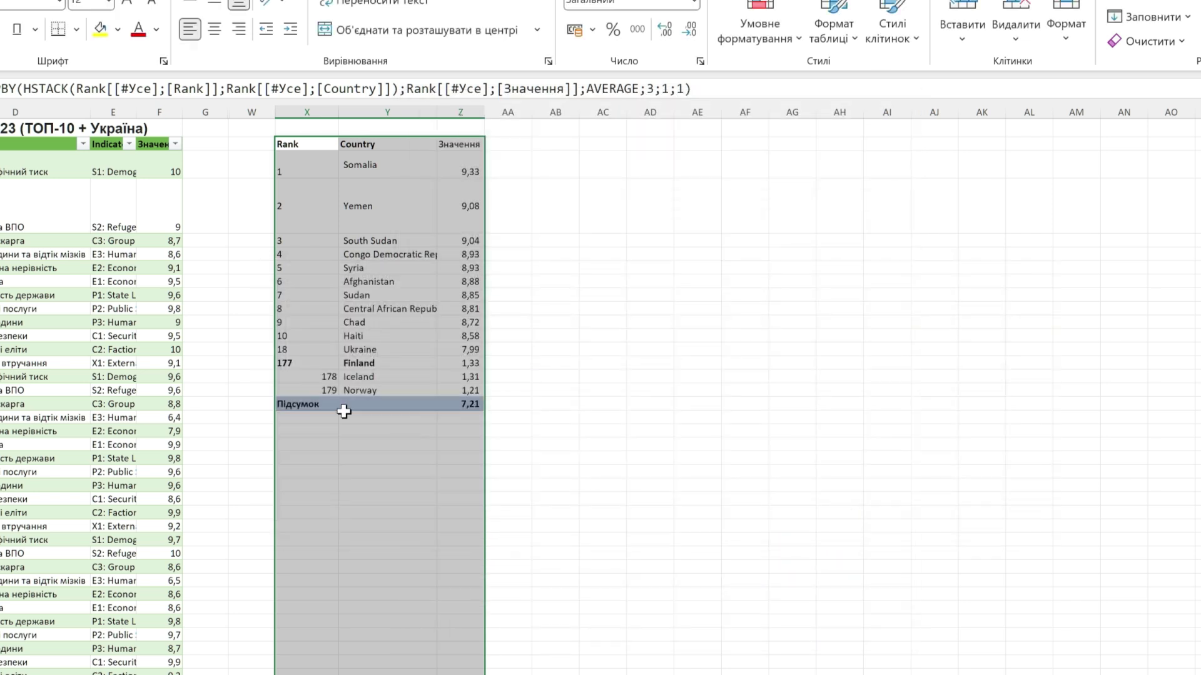
Left-align the rank and country cells from Haiti down, removing Finland's bold.
{"action": "left_click", "coordinate": [340, 438]}
{"action": "mouse_move", "coordinate": [302, 404]}
{"action": "left_mouse_down"}
{"action": "mouse_move", "coordinate": [477, 404]}
{"action": "mouse_move", "coordinate": [314, 400]}
{"action": "left_mouse_up"}
{"action": "left_click", "coordinate": [341, 451]}
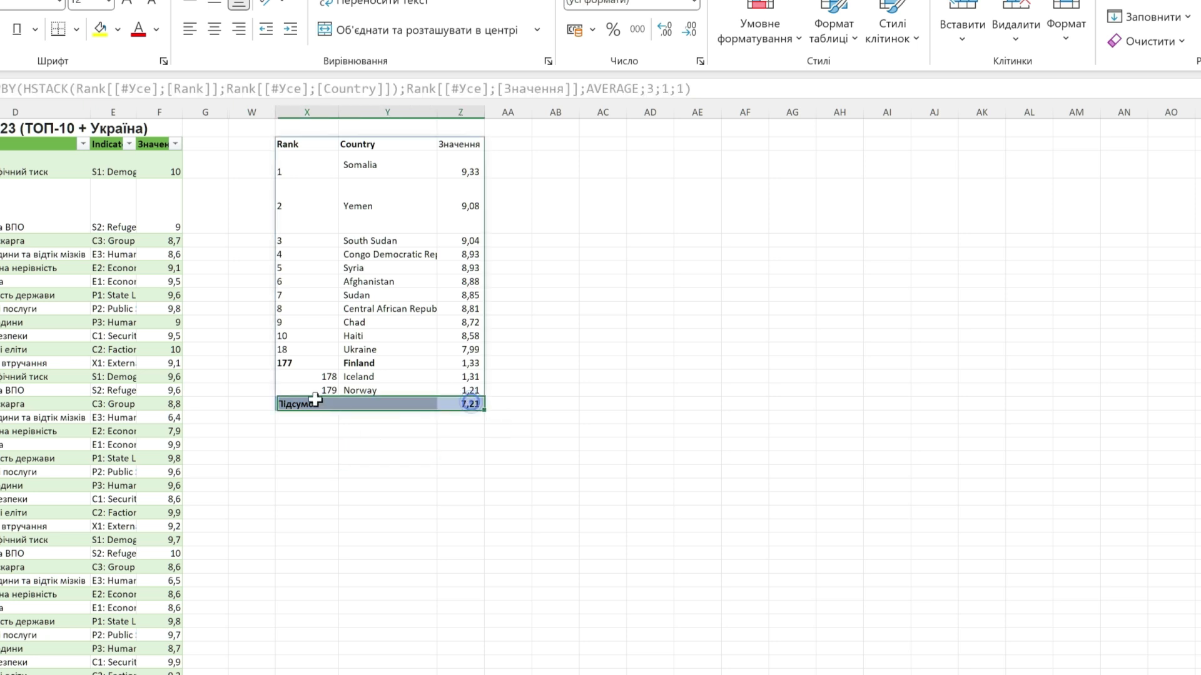
{"action": "left_click", "coordinate": [348, 480]}
{"action": "left_click_drag", "start_coordinate": [298, 339], "coordinate": [413, 378]}
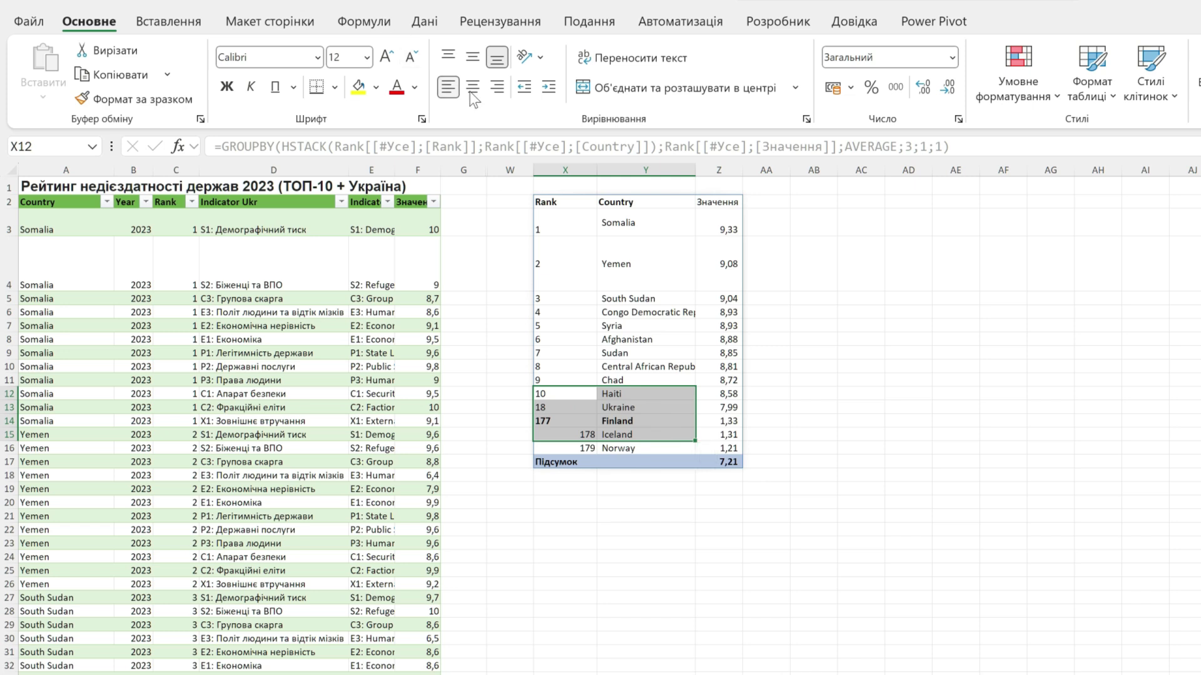
{"action": "left_click", "coordinate": [615, 565]}
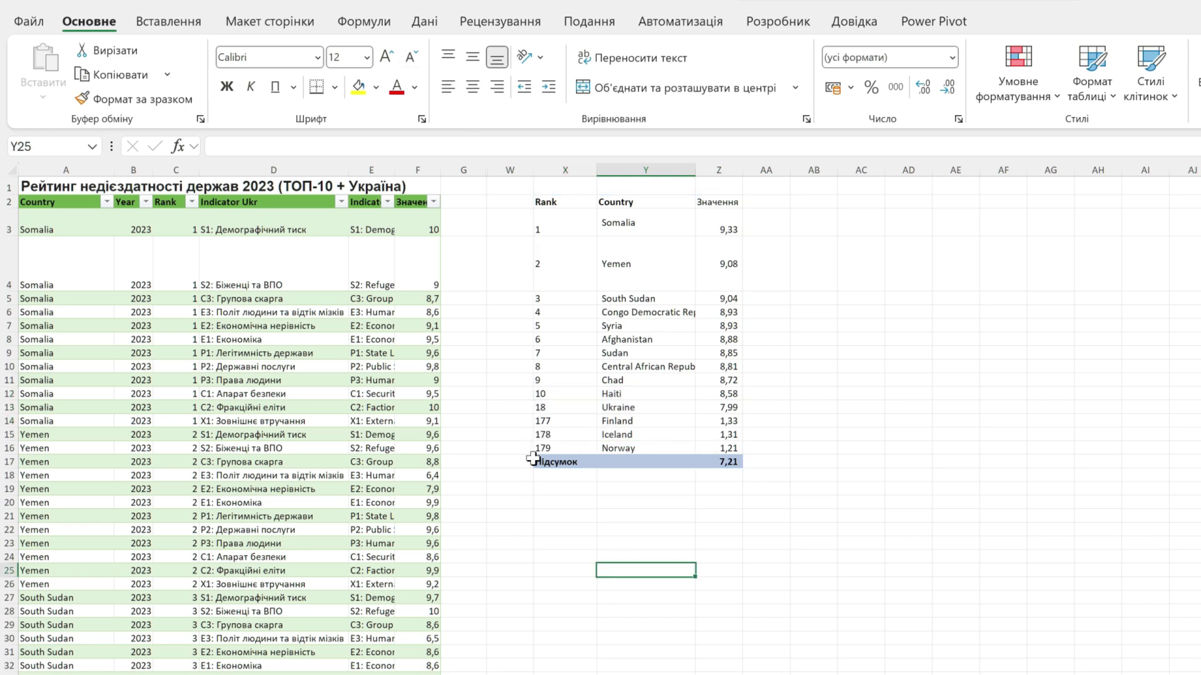
Make the X2:Z2 header row bold with a light gold fill.
{"action": "left_click_drag", "start_coordinate": [550, 461], "coordinate": [727, 461]}
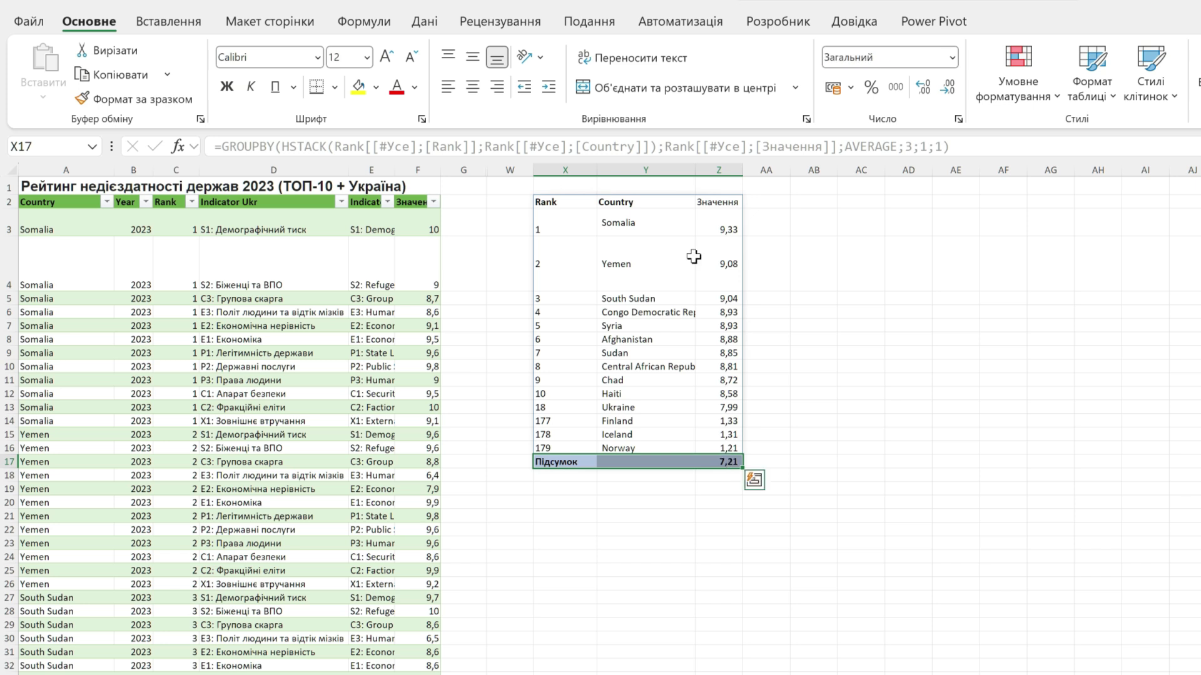
{"action": "left_click_drag", "start_coordinate": [718, 202], "coordinate": [558, 202]}
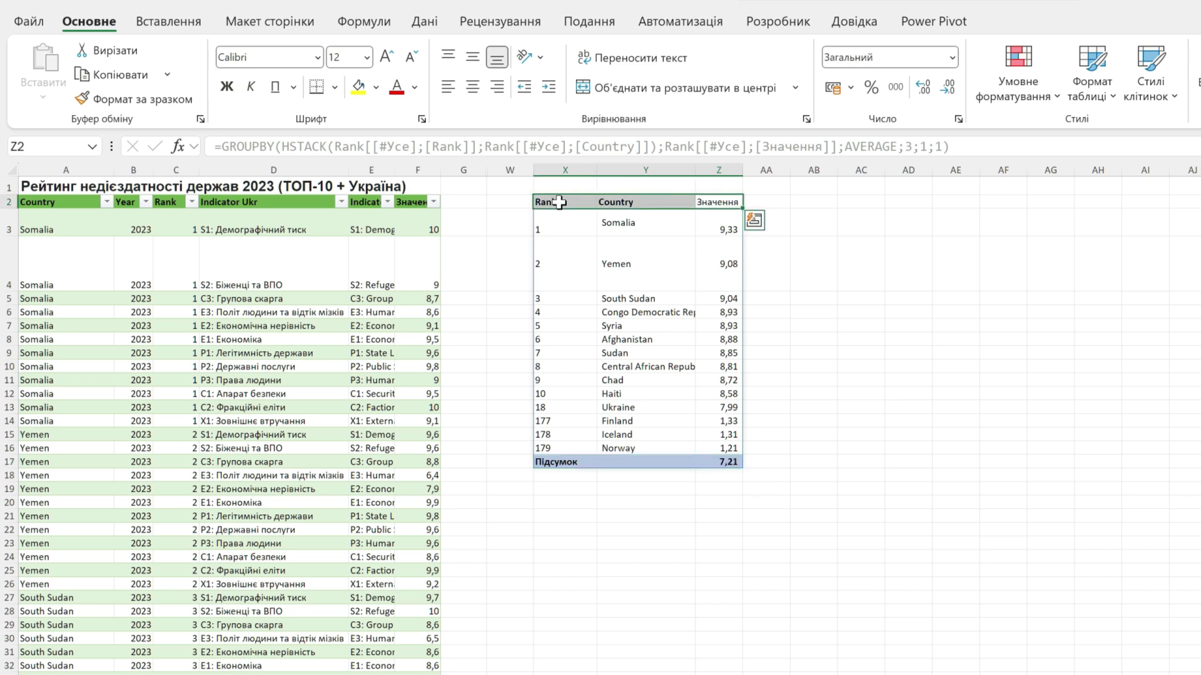
{"action": "left_click", "coordinate": [227, 88]}
{"action": "left_click", "coordinate": [377, 88]}
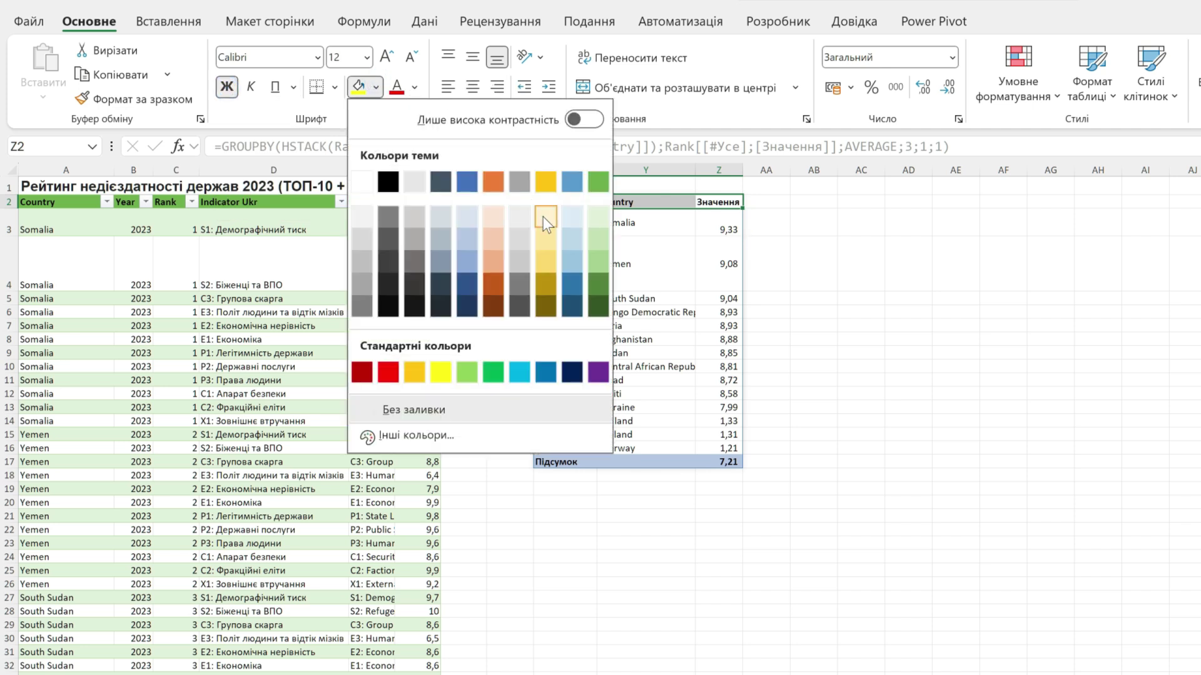
{"action": "left_click", "coordinate": [542, 219]}
{"action": "left_click", "coordinate": [572, 529]}
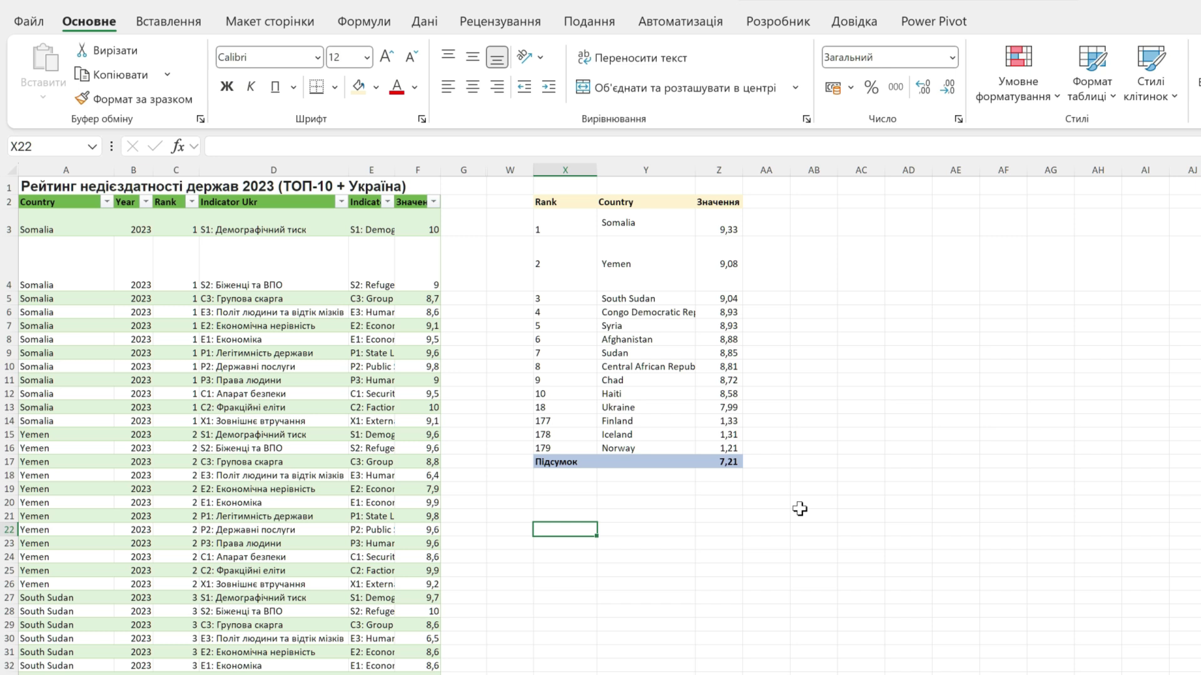
{"action": "left_click", "coordinate": [664, 465]}
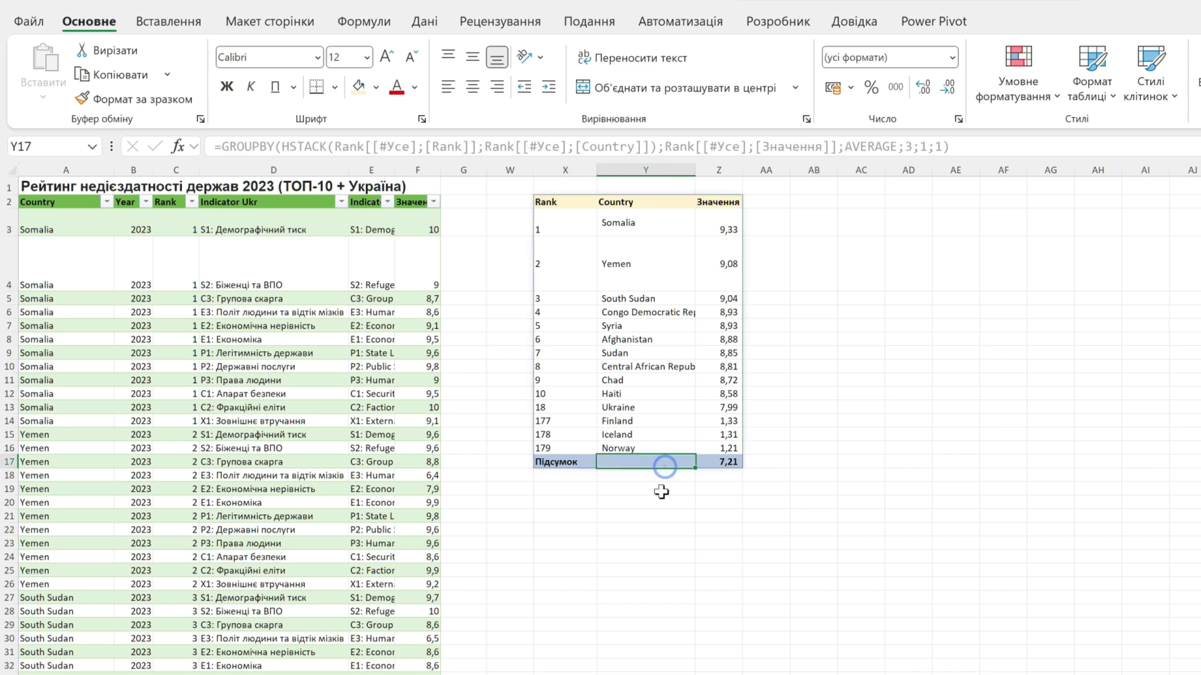
{"action": "left_click", "coordinate": [649, 572]}
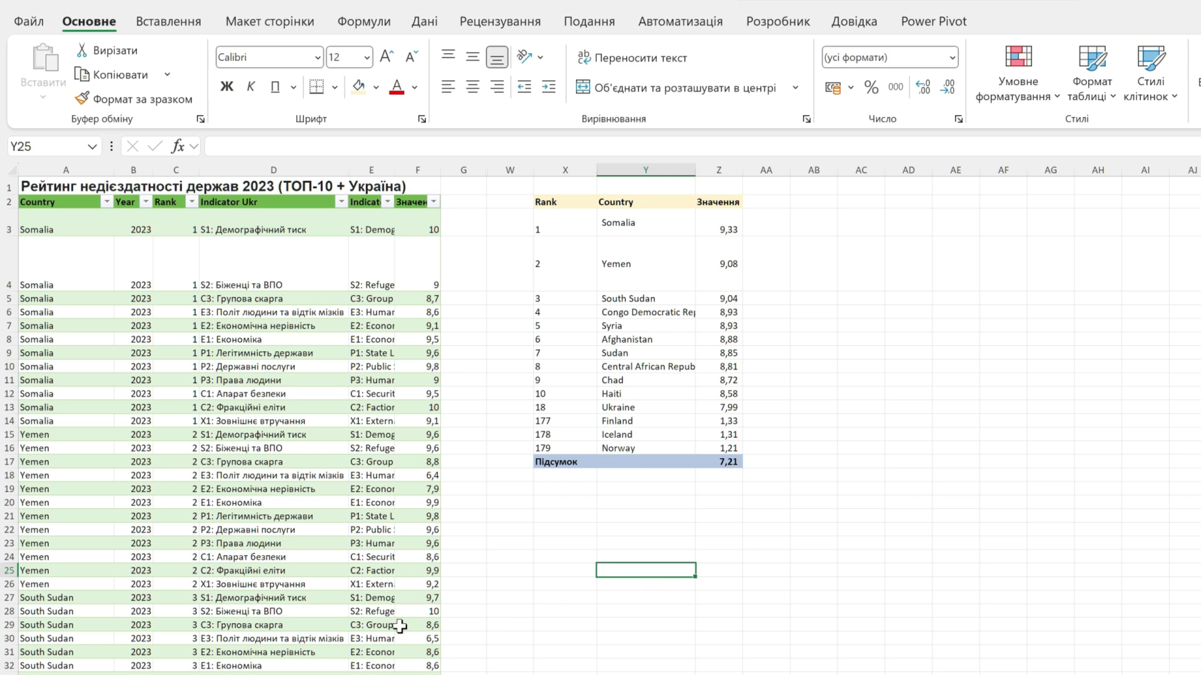
{"action": "left_click", "coordinate": [91, 664]}
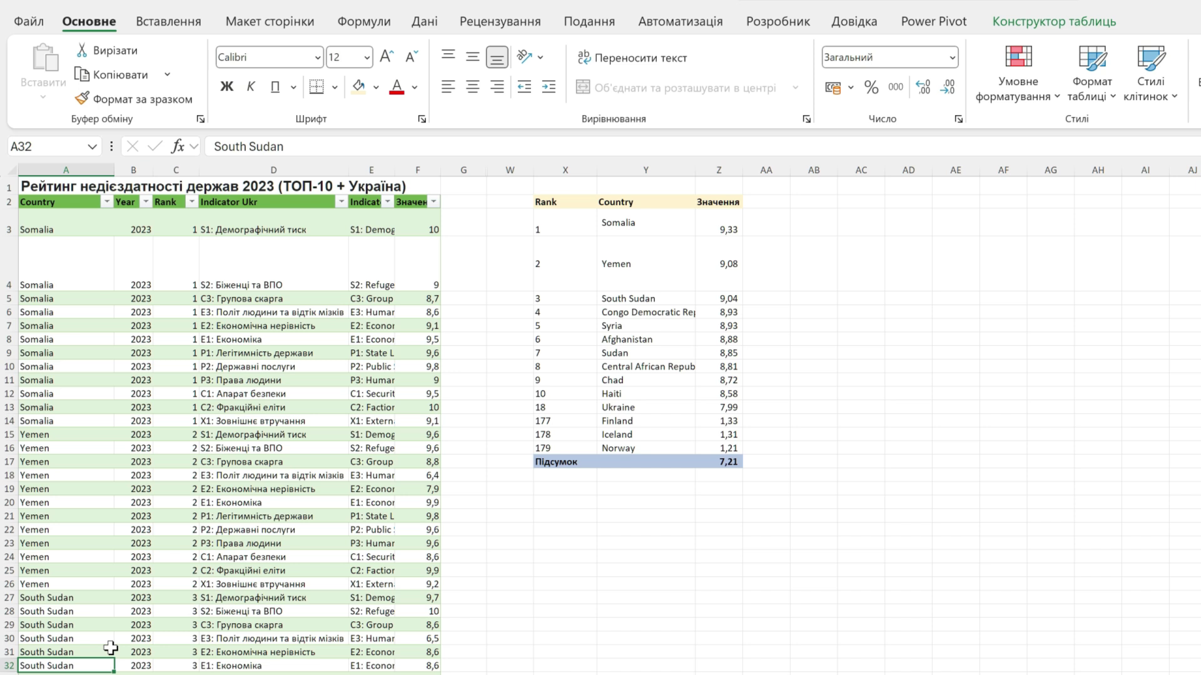
Delete Norway's source rows 159–170 so the GROUPBY total drops to 7,67.
{"action": "key", "text": "ctrl+Down"}
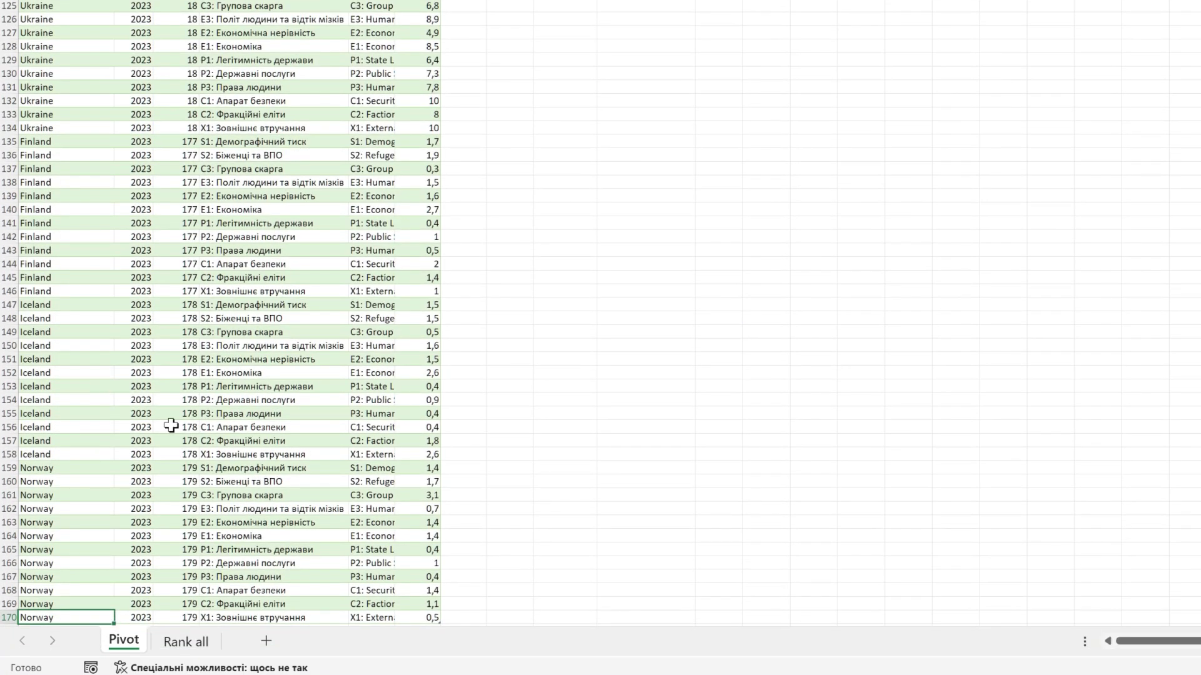
{"action": "scroll", "coordinate": [504, 498], "scroll_direction": "down", "scroll_amount": 2}
{"action": "left_click_drag", "start_coordinate": [9, 535], "coordinate": [9, 386]}
{"action": "right_click", "coordinate": [122, 440]}
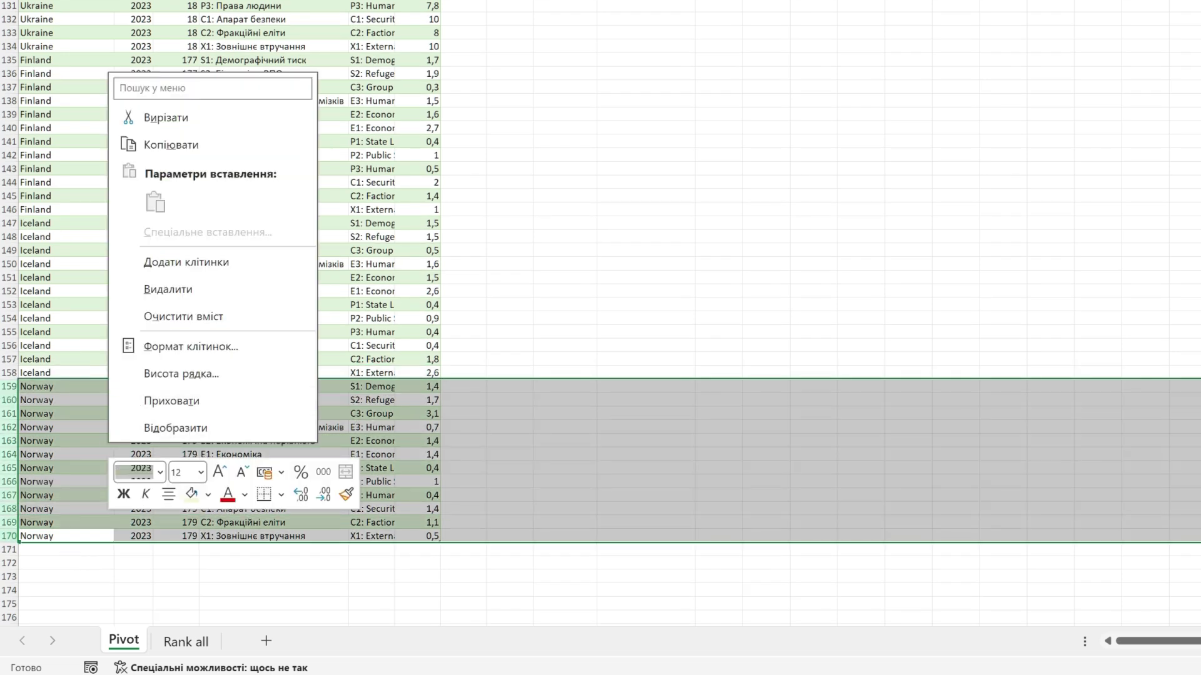
{"action": "left_click", "coordinate": [177, 286]}
{"action": "left_click", "coordinate": [507, 347]}
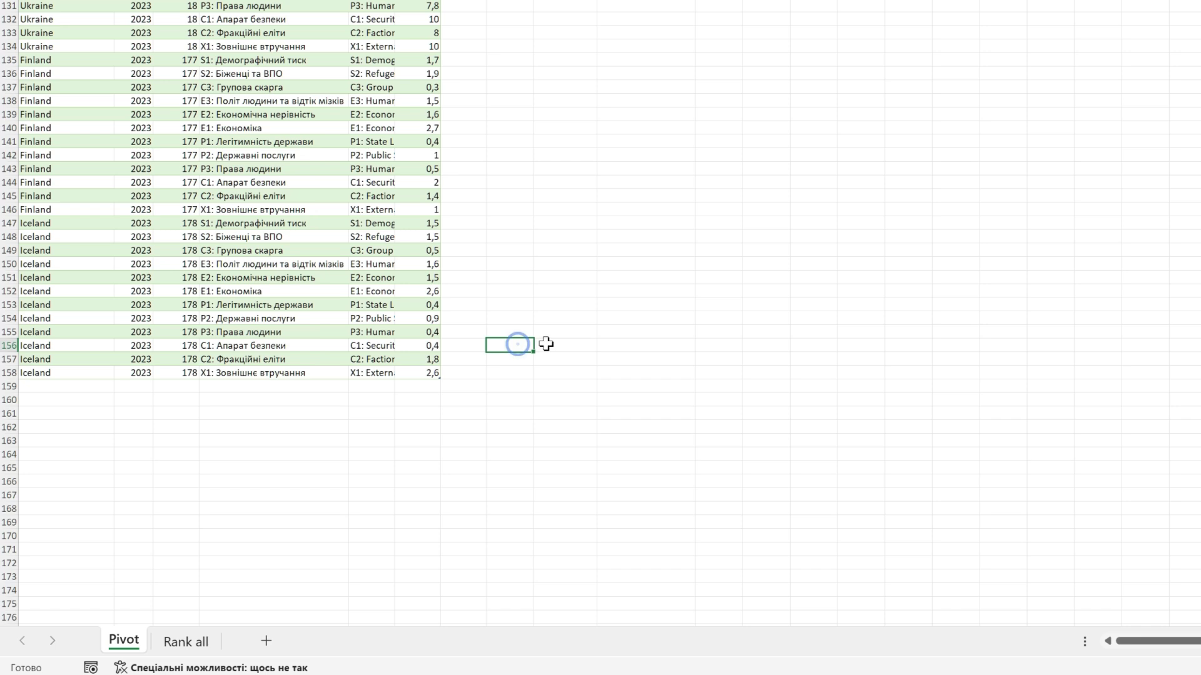
{"action": "key", "text": "ctrl+Up"}
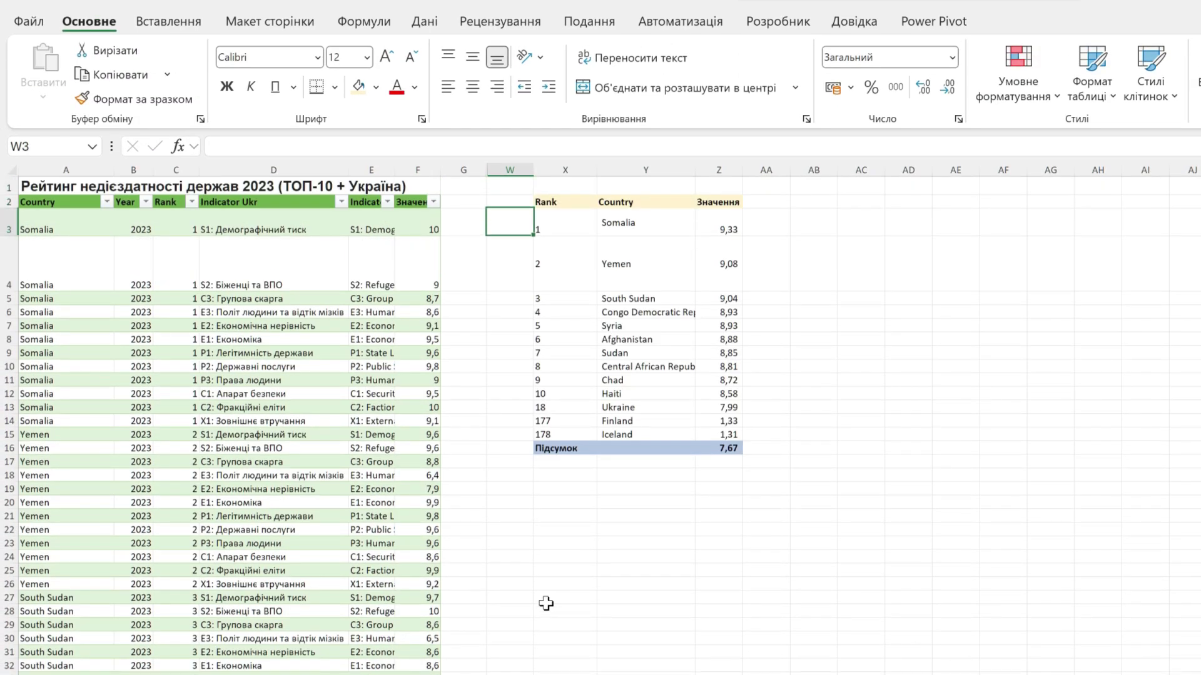
Inspect the updated GROUPBY table, its formula and the 7,67 Підсумок total.
{"action": "left_click", "coordinate": [651, 448]}
{"action": "left_click", "coordinate": [563, 449]}
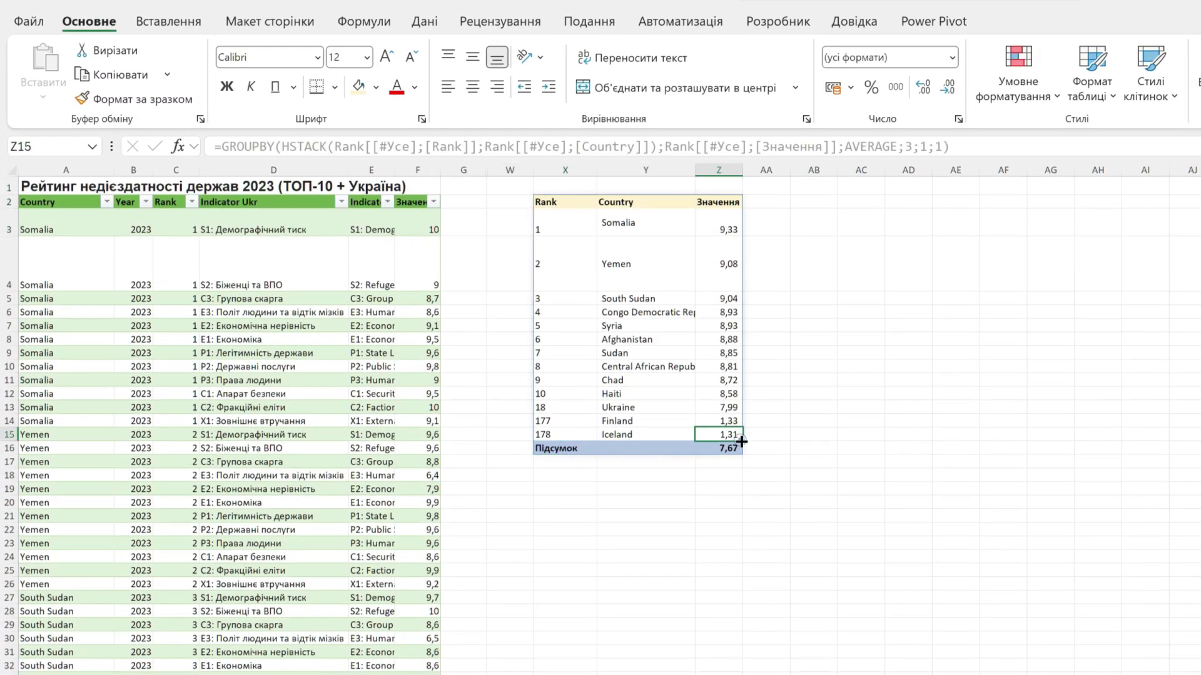
{"action": "left_click", "coordinate": [583, 529]}
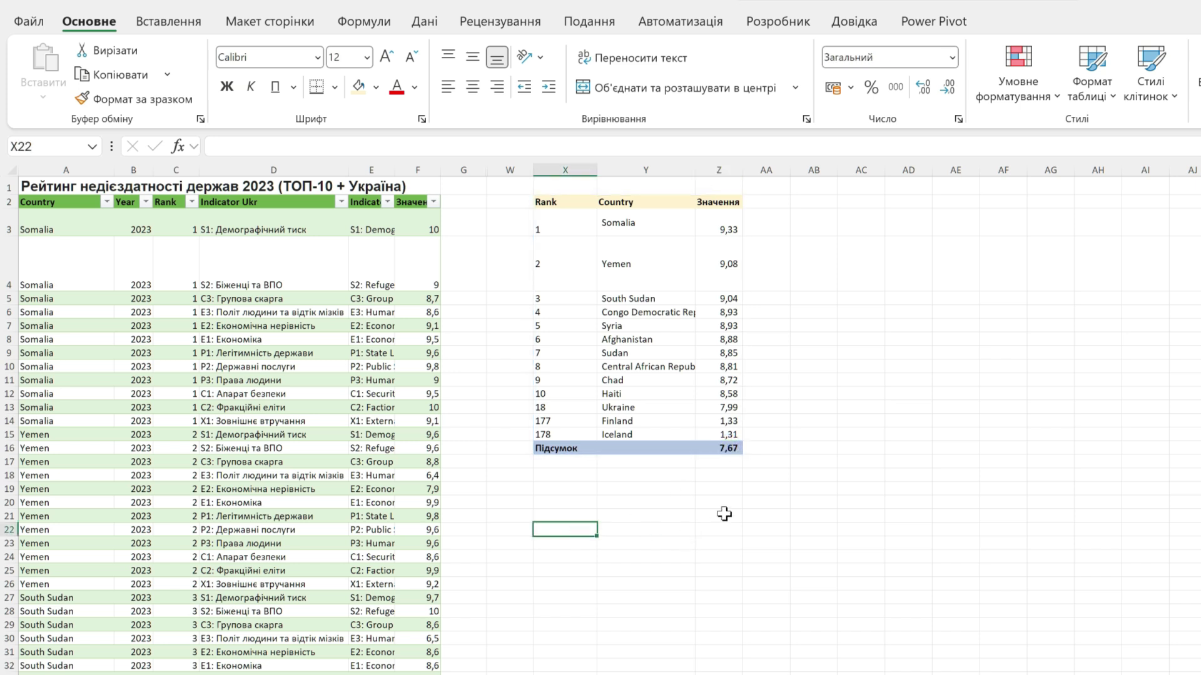
{"action": "left_click", "coordinate": [730, 449]}
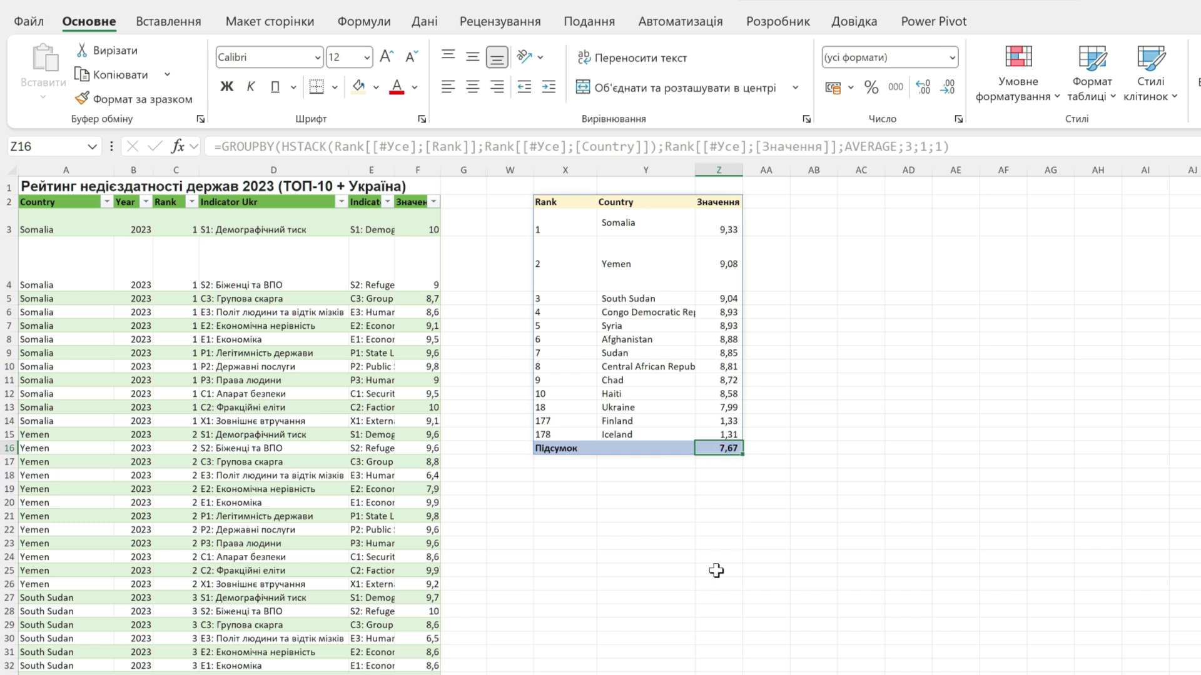
{"action": "left_click", "coordinate": [616, 223]}
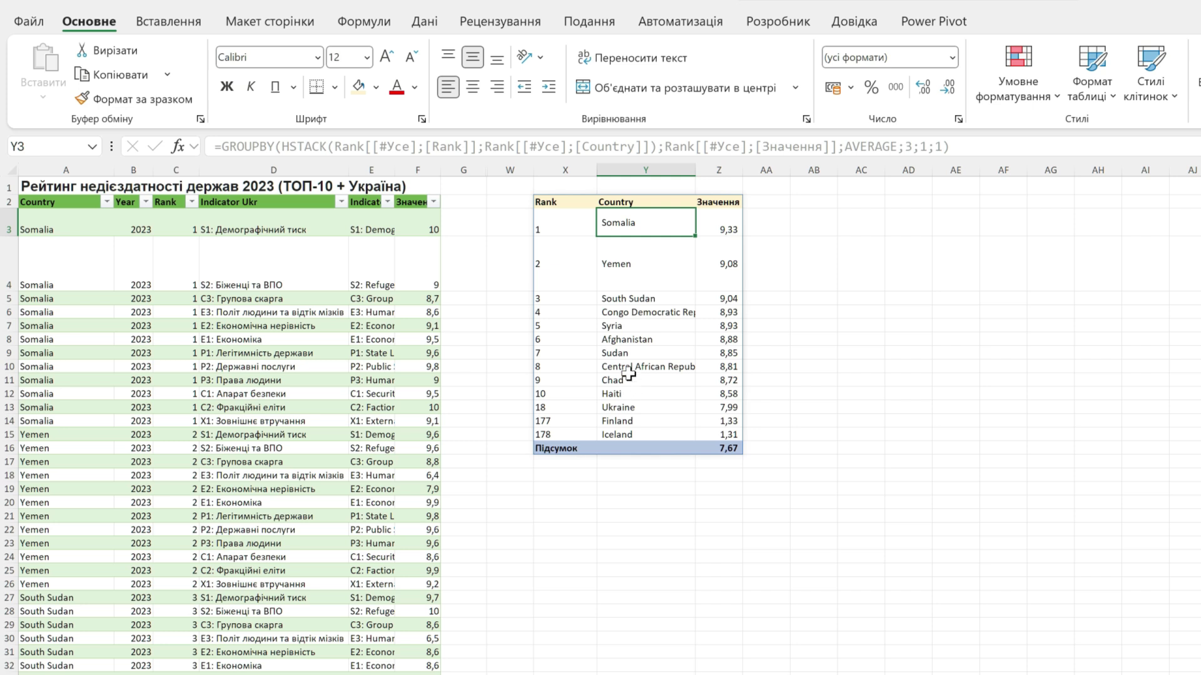
Check the Indicator Ukr source column and the empty area, then begin a formula in AC2.
{"action": "left_click", "coordinate": [241, 229]}
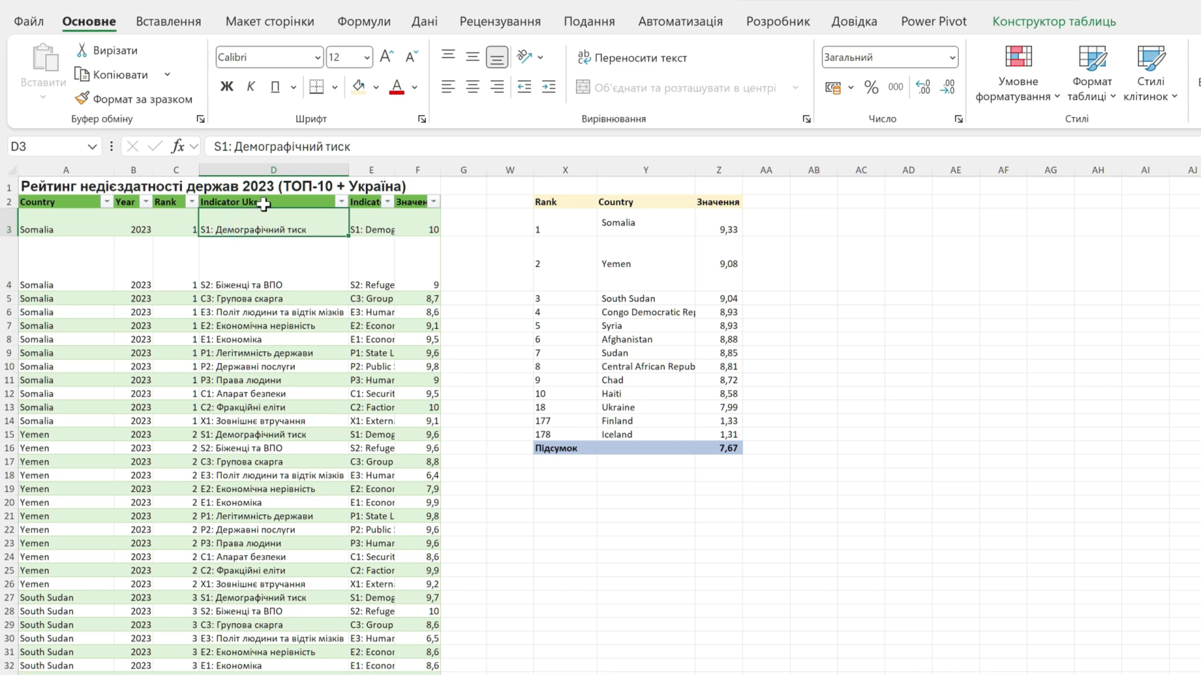
{"action": "left_click_drag", "start_coordinate": [263, 203], "coordinate": [294, 237]}
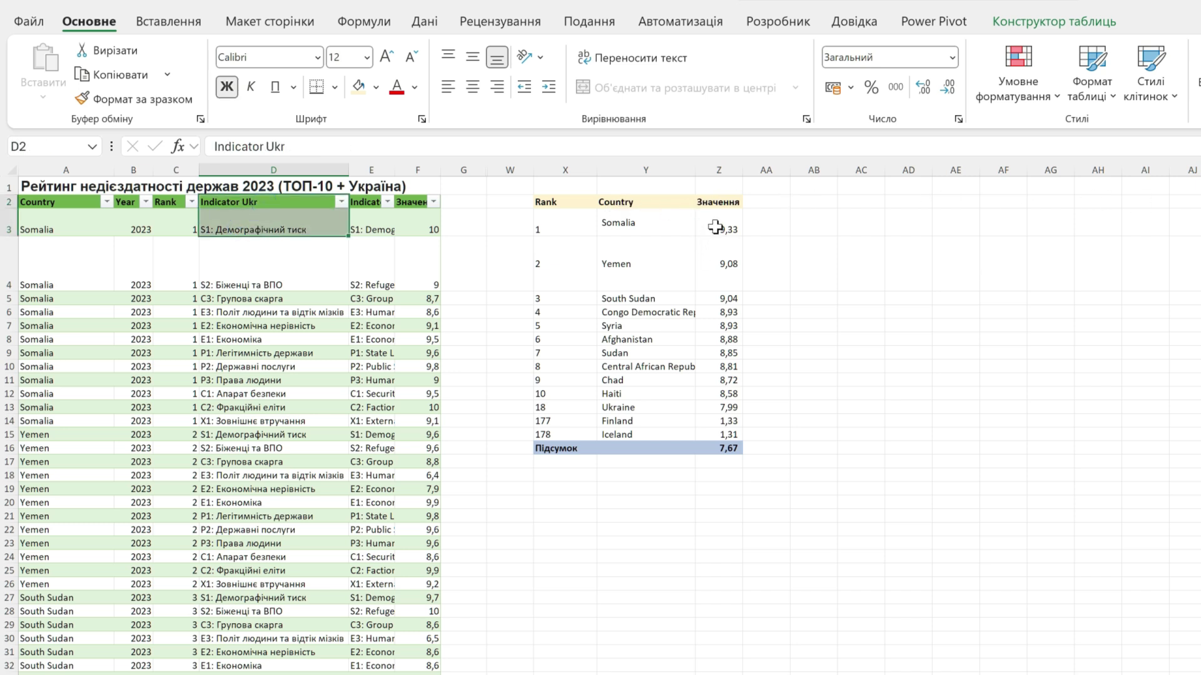
{"action": "left_click_drag", "start_coordinate": [713, 228], "coordinate": [1191, 447]}
{"action": "key", "text": "shift+Up"}
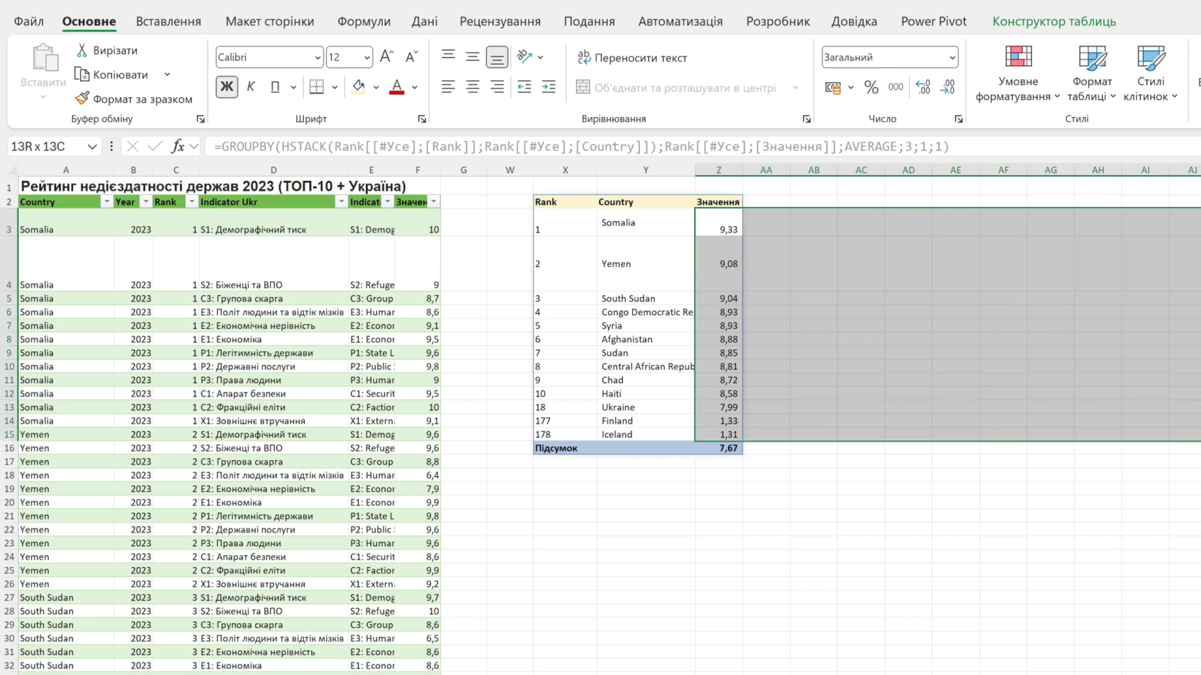
{"action": "left_click", "coordinate": [491, 557]}
{"action": "left_click", "coordinate": [554, 231]}
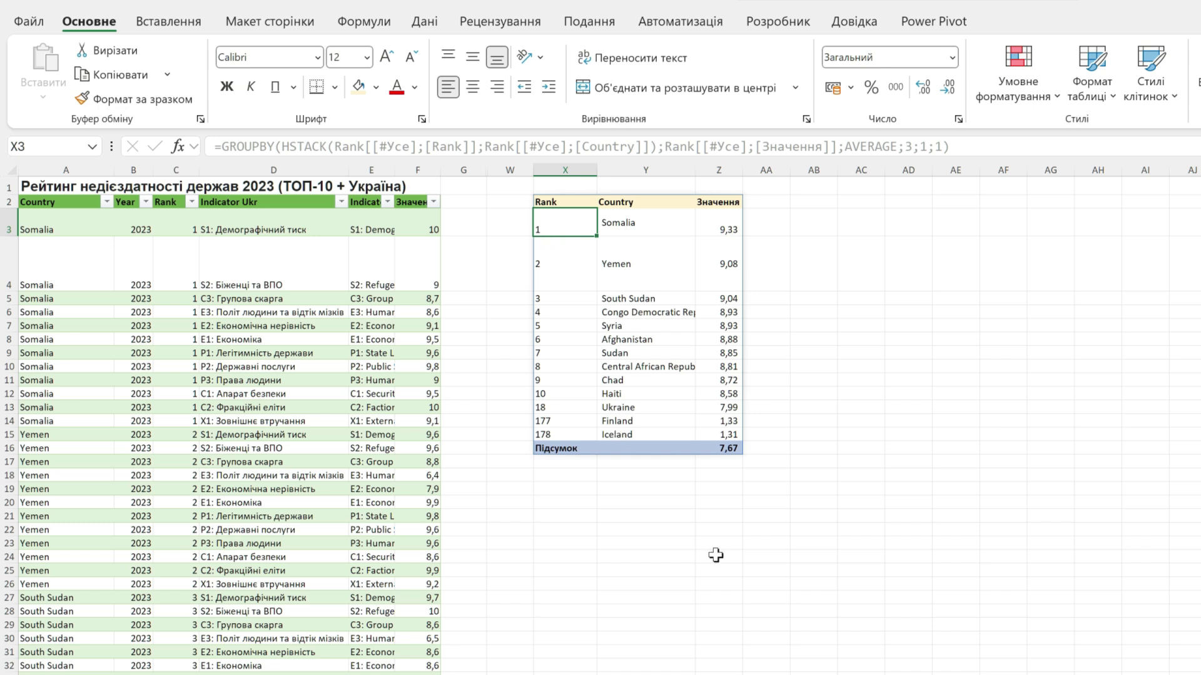
{"action": "left_click", "coordinate": [860, 202]}
{"action": "type", "text": "="}
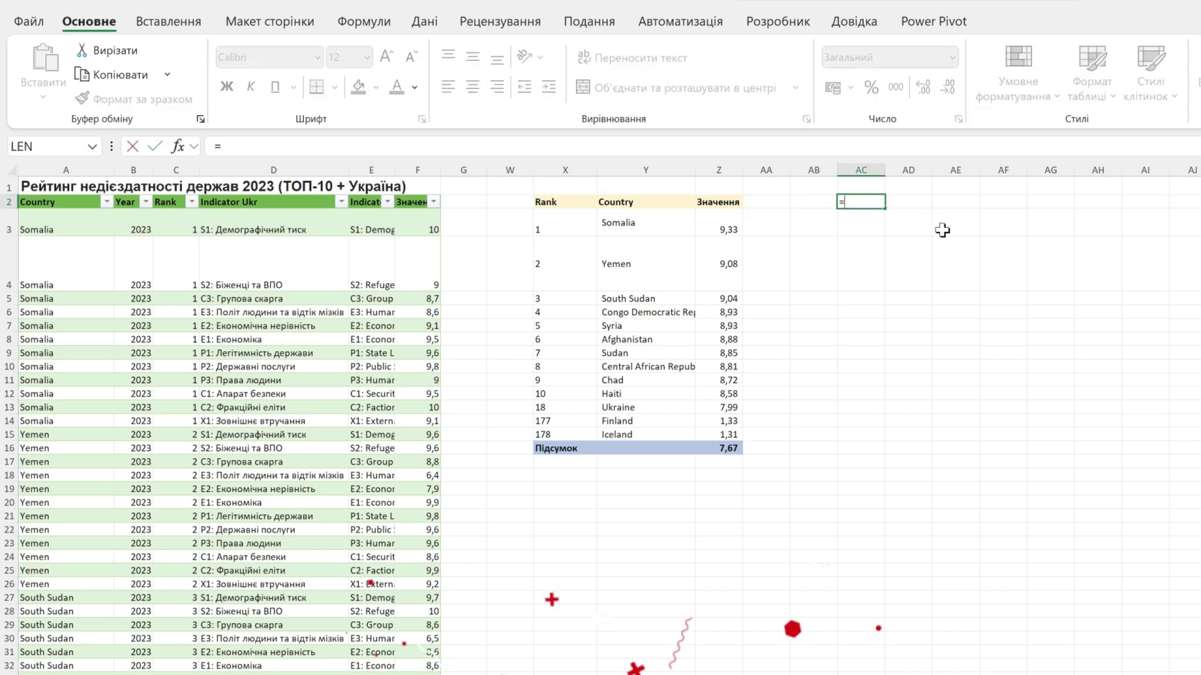
{"action": "type", "text": "зш"}
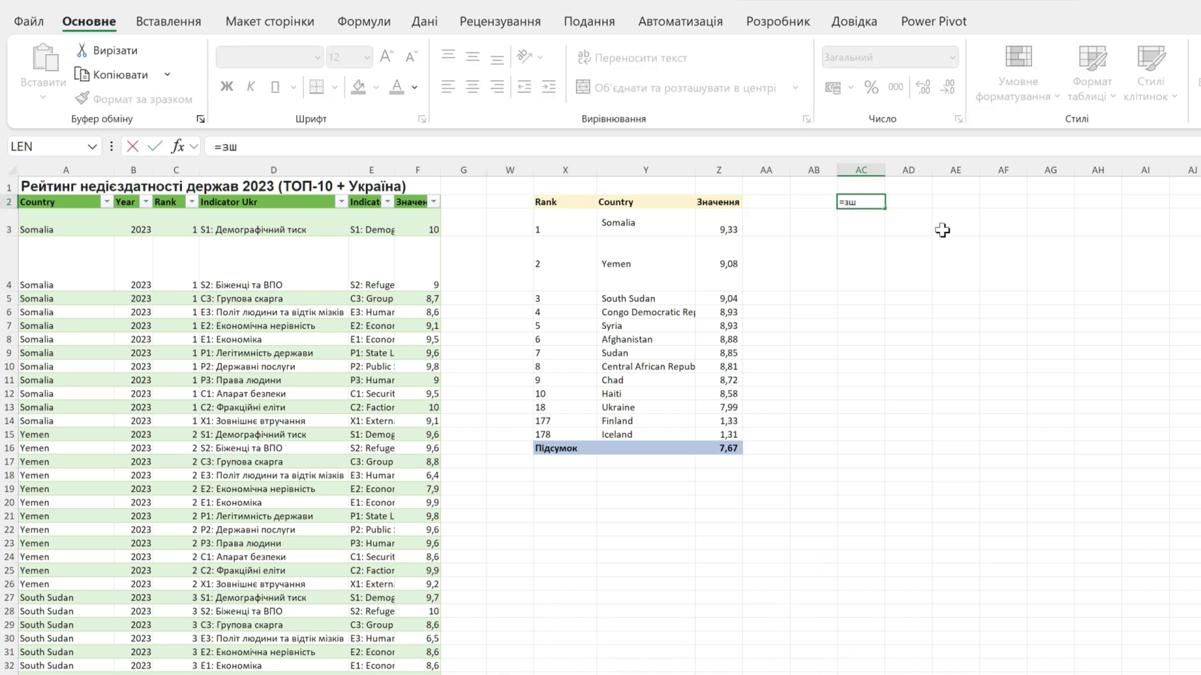
Start PIVOTBY in AC2 with an HSTACK of the full Rank and Country columns as row fields.
{"action": "key", "text": "BackSpace"}
{"action": "key", "text": "BackSpace"}
{"action": "type", "text": "pivot"}
{"action": "key", "text": "Tab"}
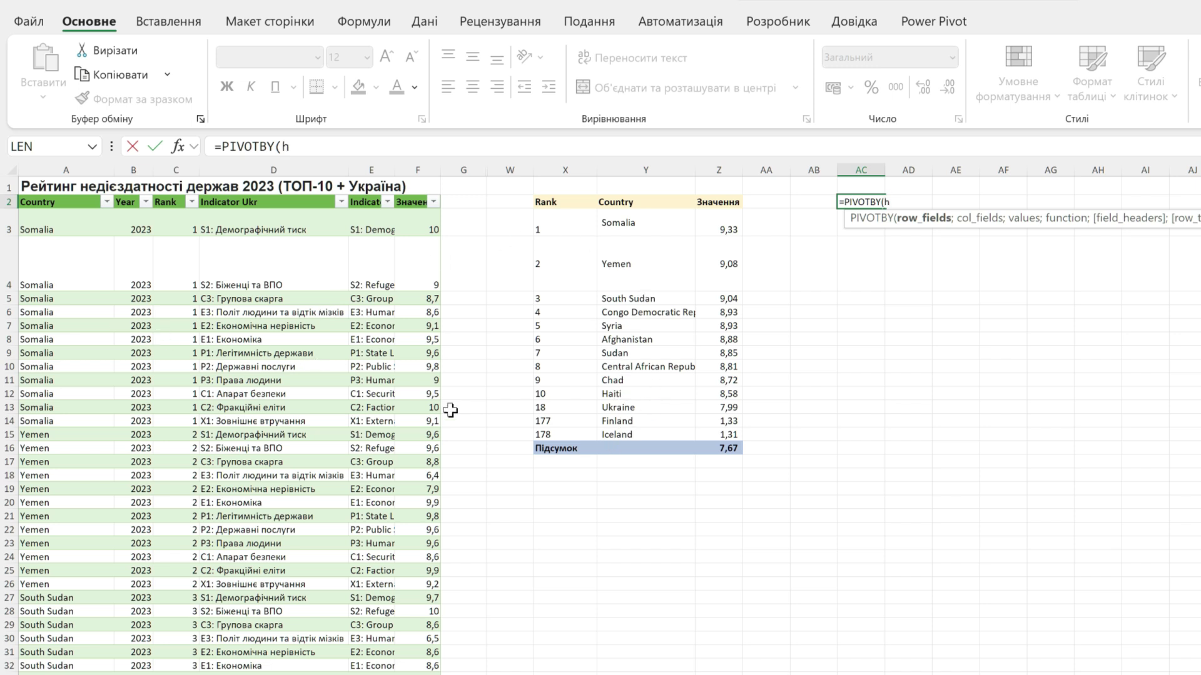
{"action": "double_click", "coordinate": [941, 322]}
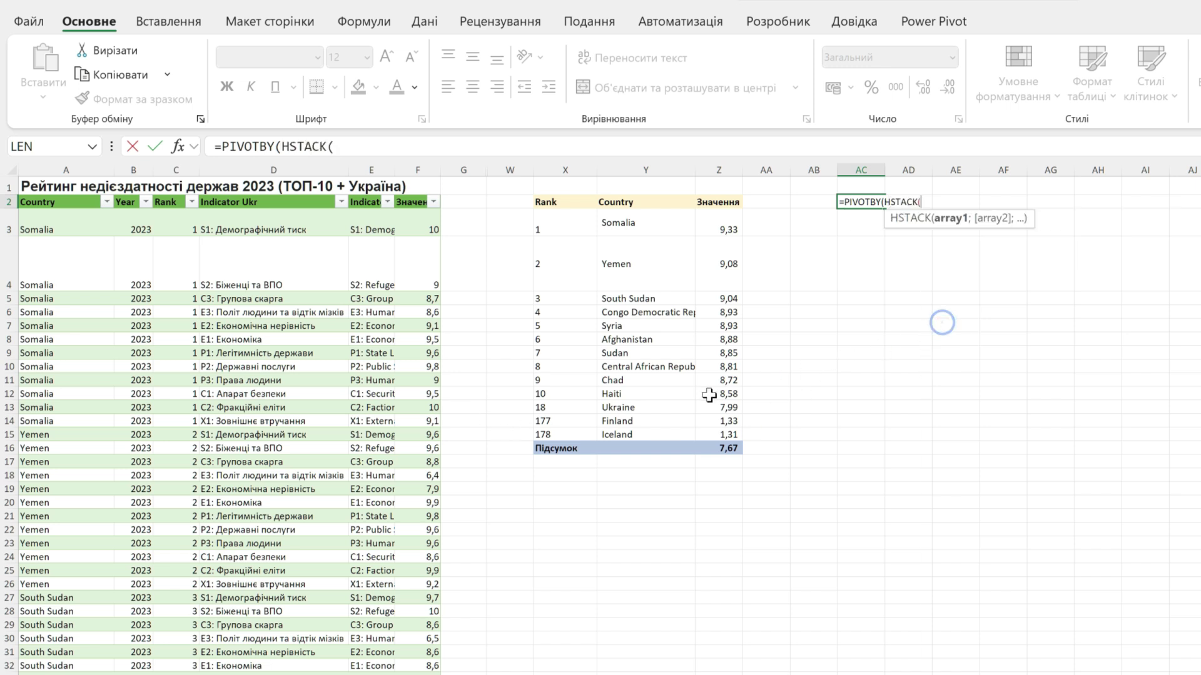
{"action": "left_click", "coordinate": [175, 201]}
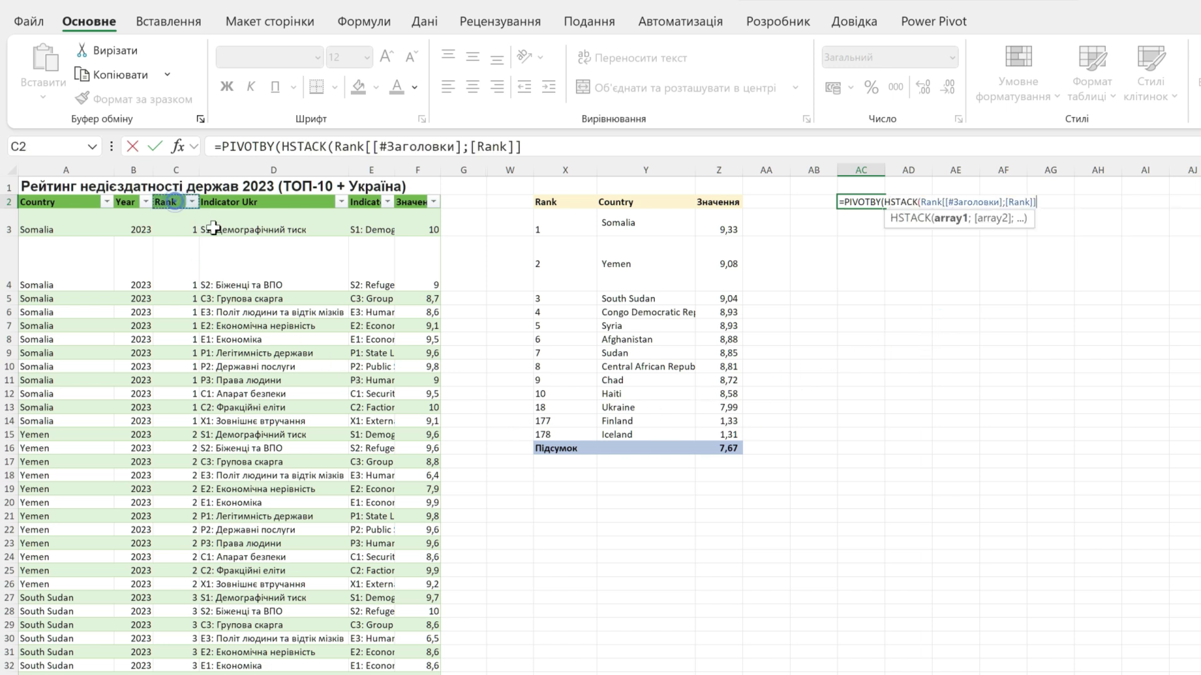
{"action": "key", "text": "ctrl+shift+Down"}
{"action": "type", "text": ";"}
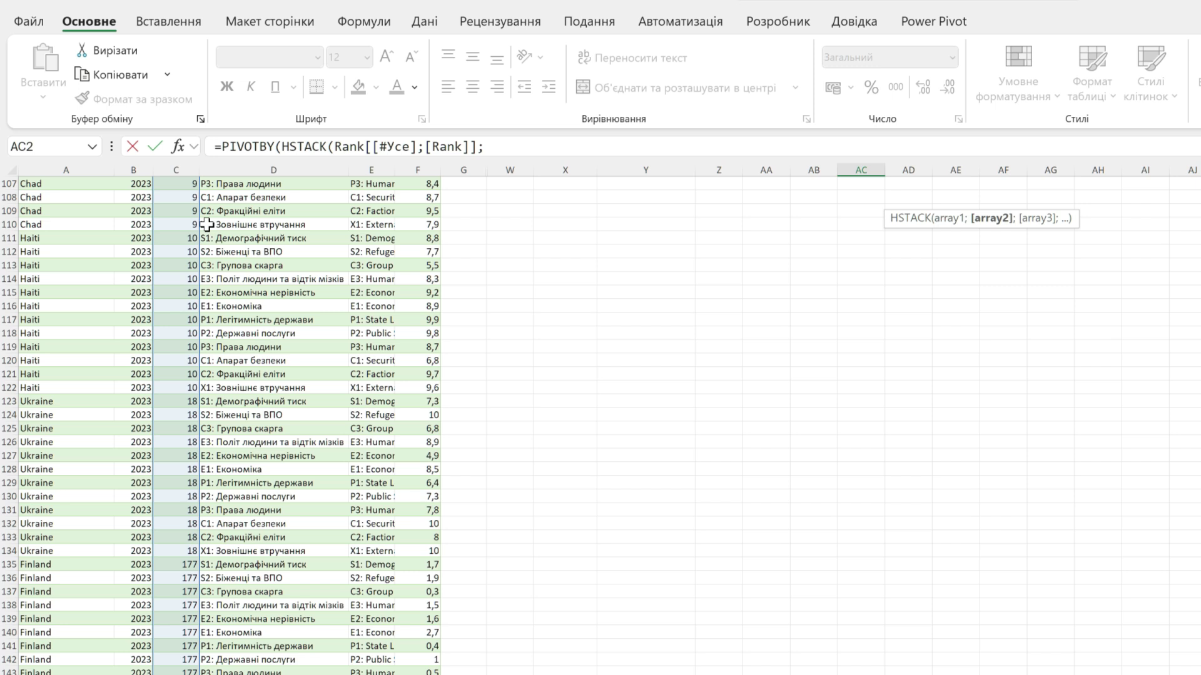
{"action": "left_click", "coordinate": [64, 296]}
{"action": "key", "text": "ctrl+Up"}
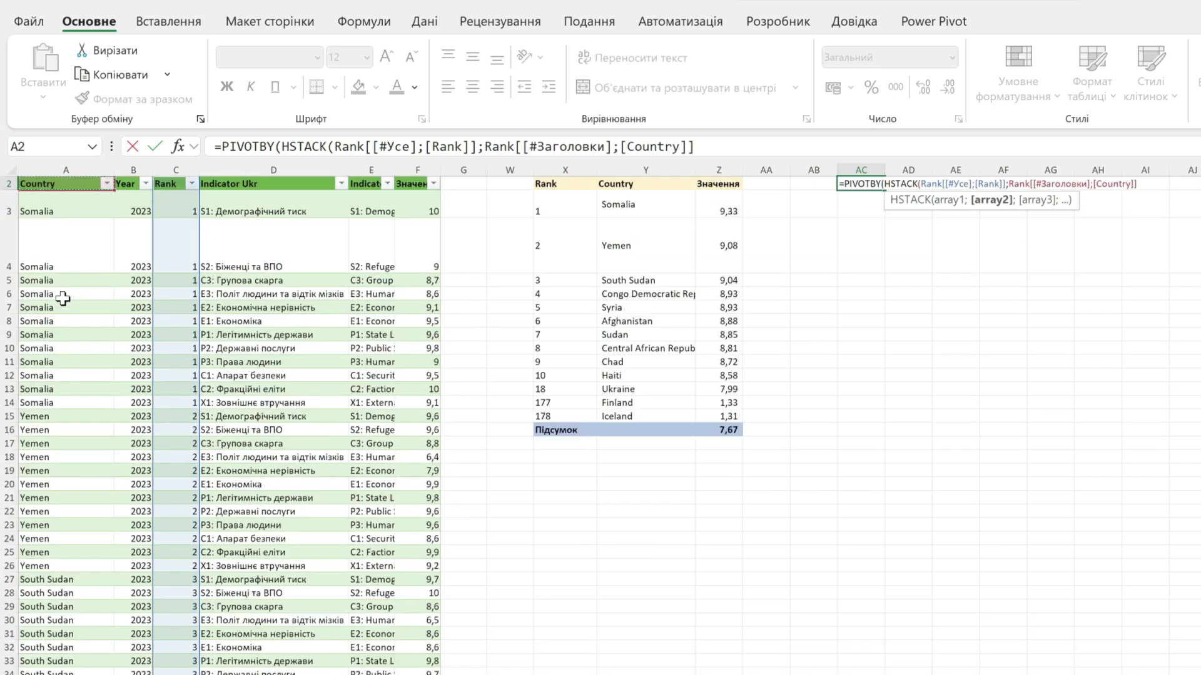
{"action": "key", "text": "ctrl+shift+Down"}
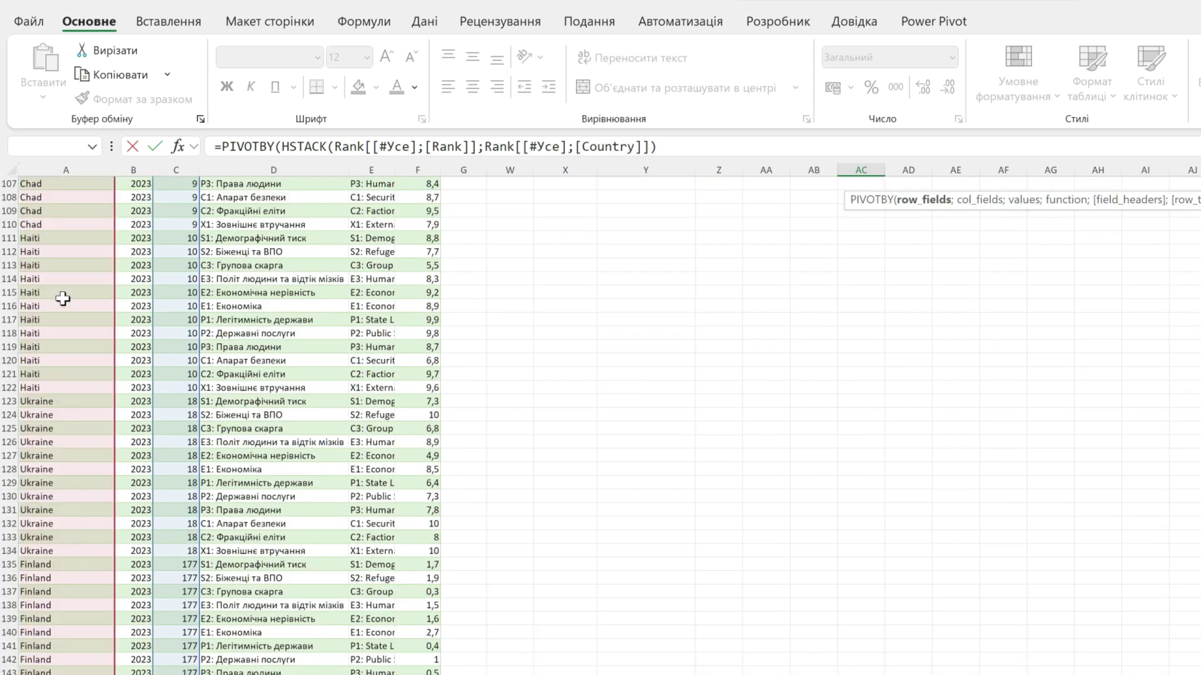
{"action": "type", "text": ";"}
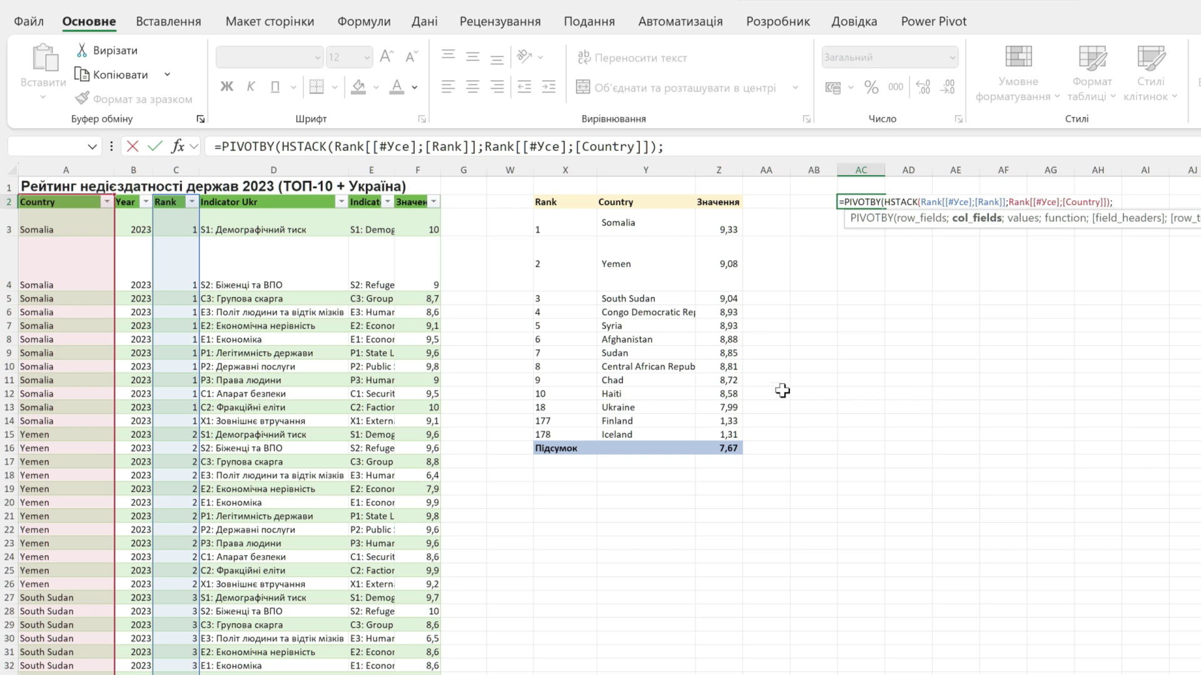
Add the whole Indicator Ukr column as column fields and the Значення column as values.
{"action": "left_click", "coordinate": [252, 204]}
{"action": "key", "text": "ctrl+shift+Down"}
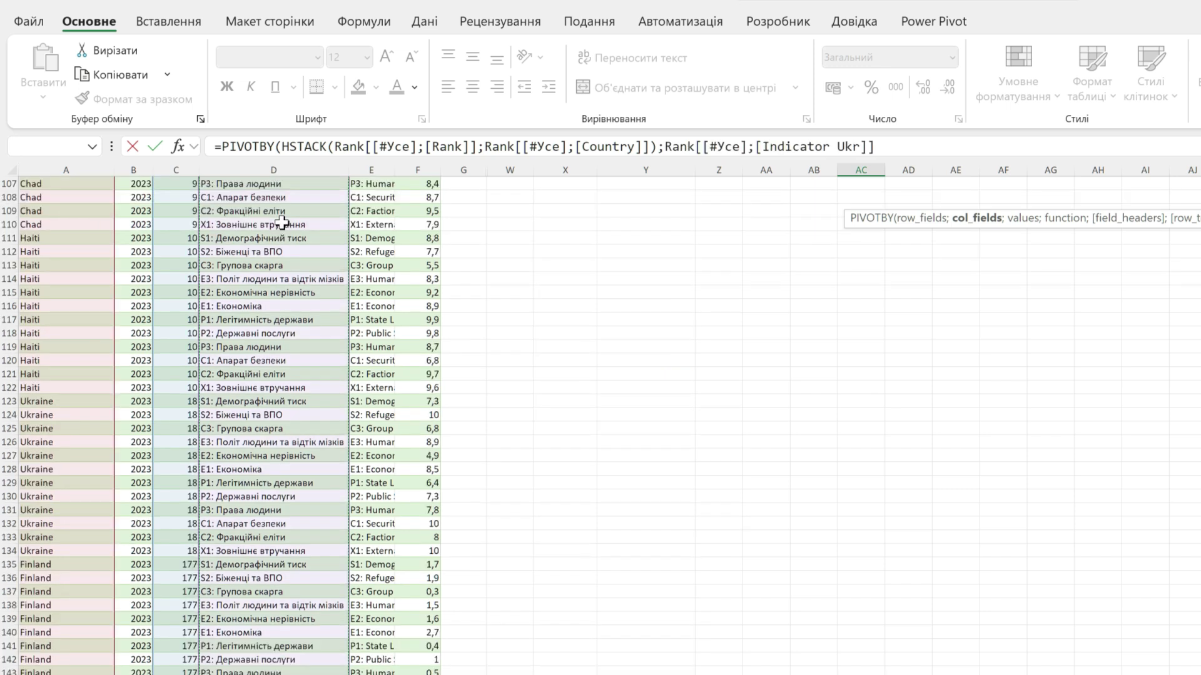
{"action": "type", "text": ";"}
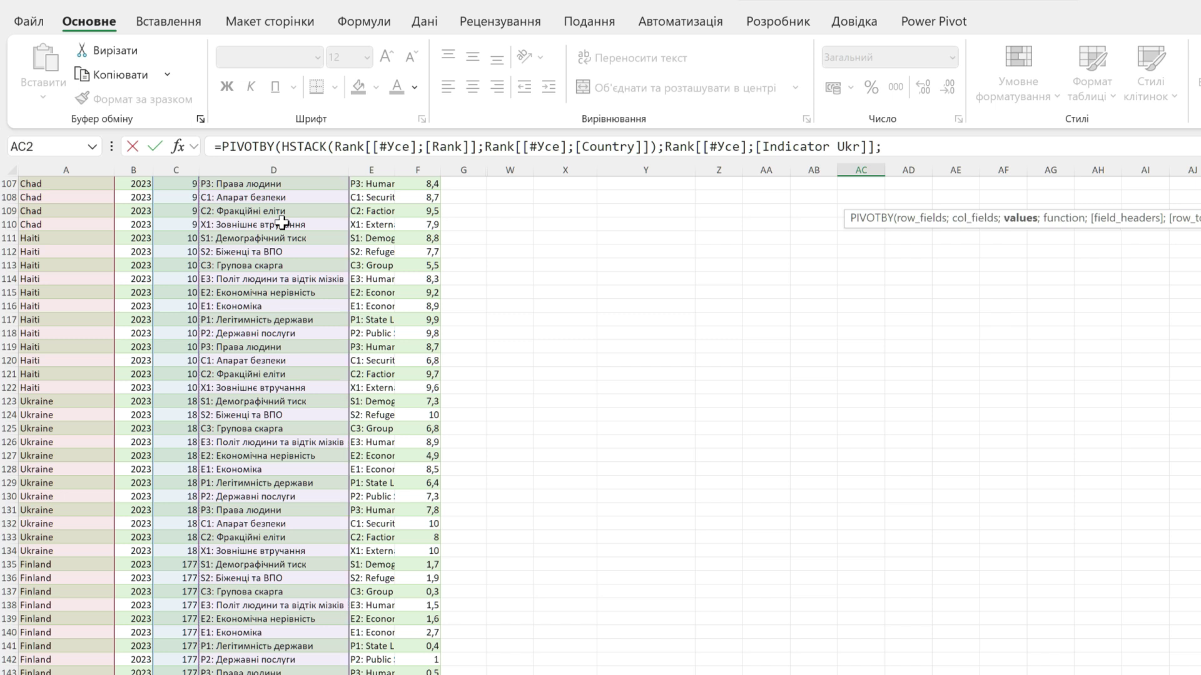
{"action": "key", "text": "ctrl+BackSpace"}
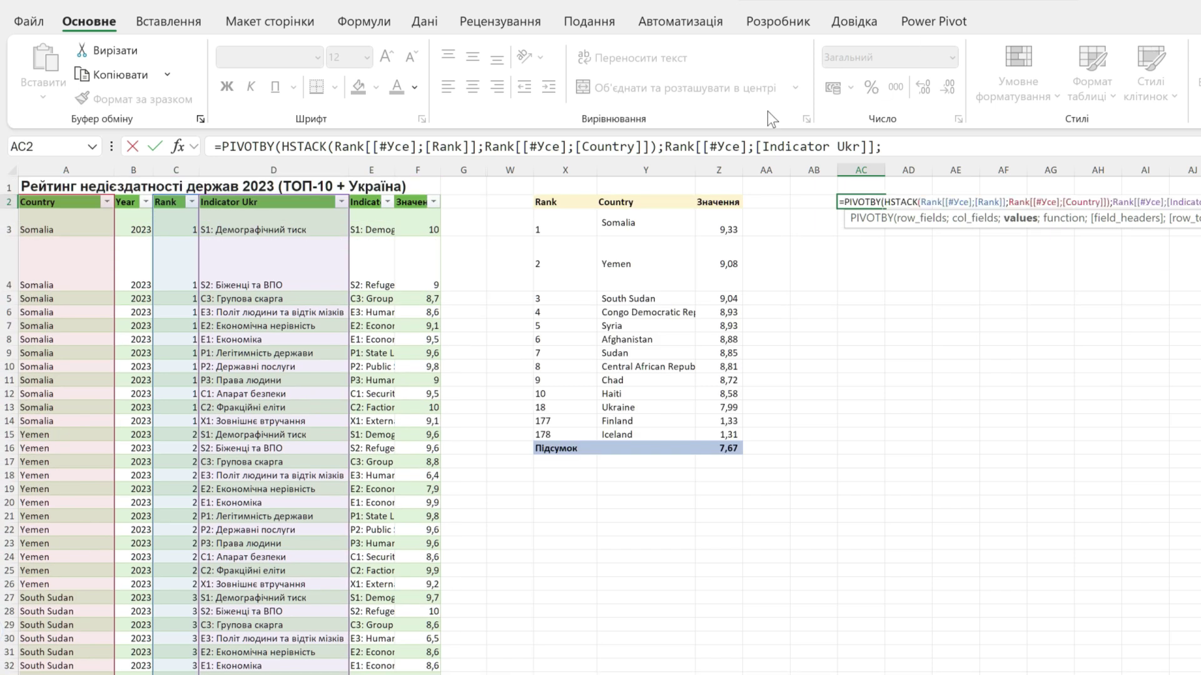
{"action": "left_click", "coordinate": [415, 203]}
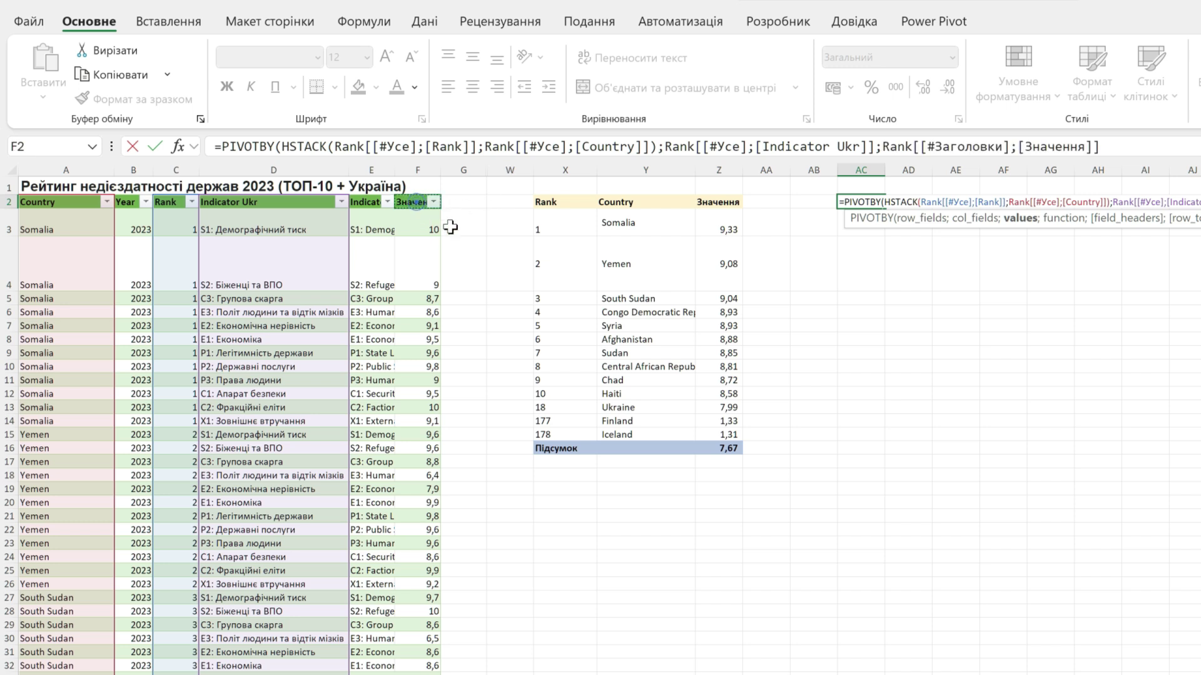
{"action": "key", "text": "ctrl+shift+Down"}
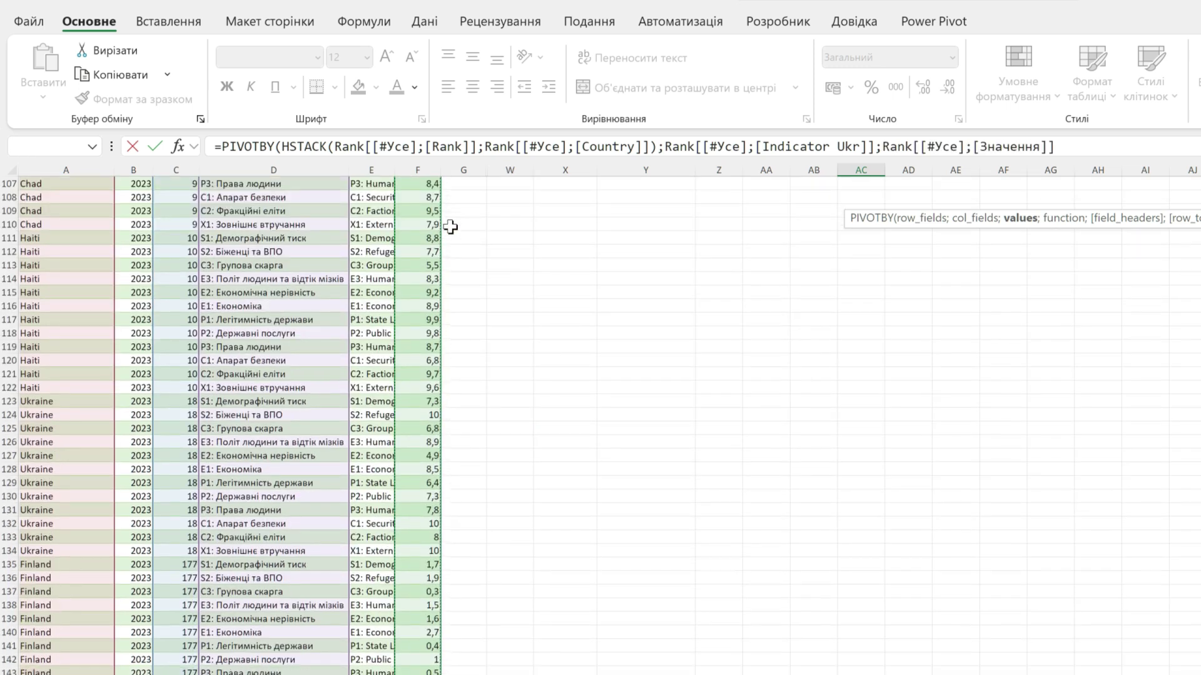
Finish the PIVOTBY with AVERAGE, headers 3, grand totals 1;1, and enter it.
{"action": "type", "text": ";"}
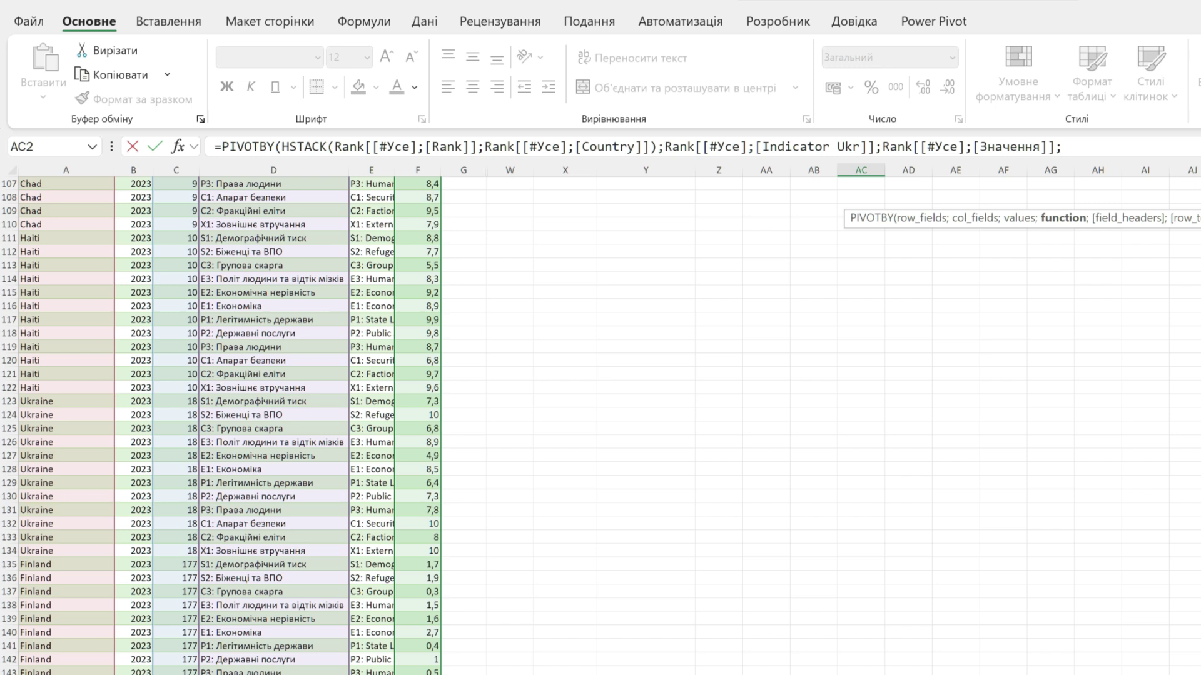
{"action": "type", "text": "AVERAGE;"}
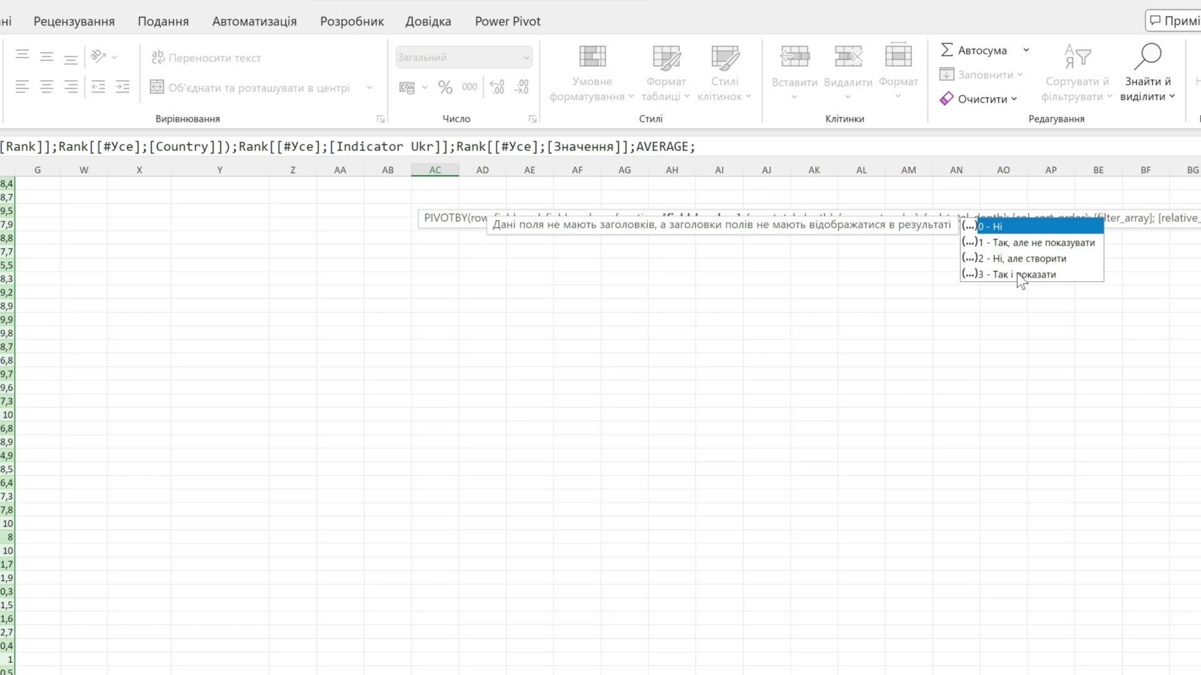
{"action": "type", "text": "3"}
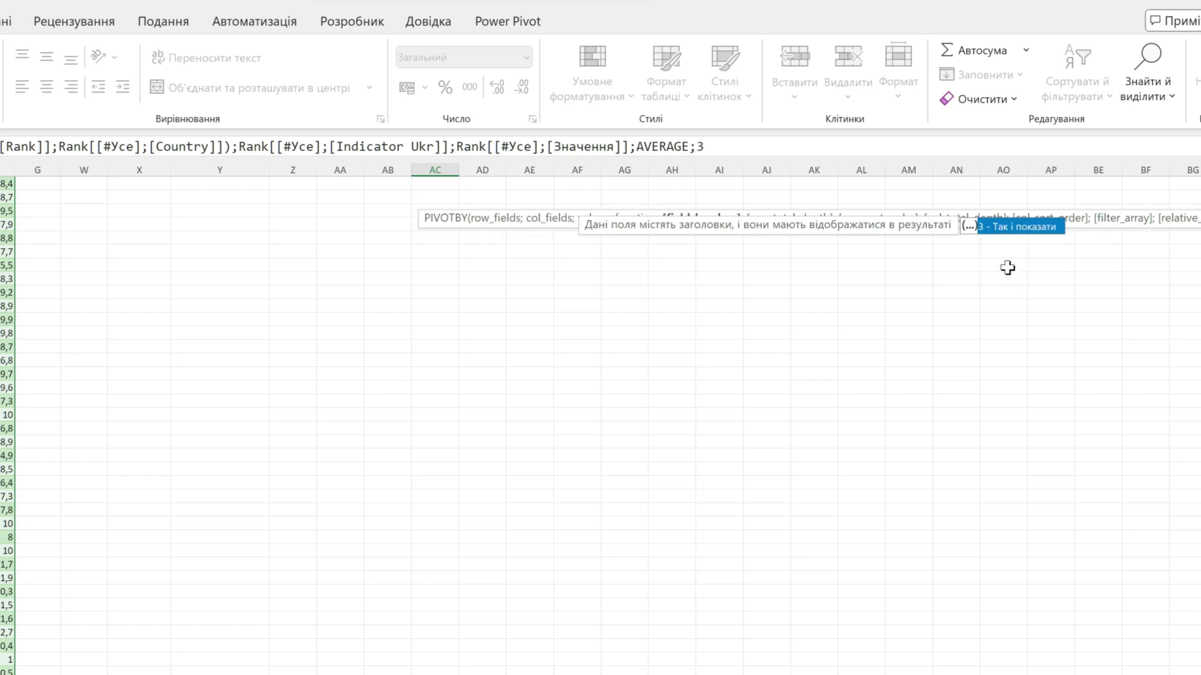
{"action": "type", "text": ";"}
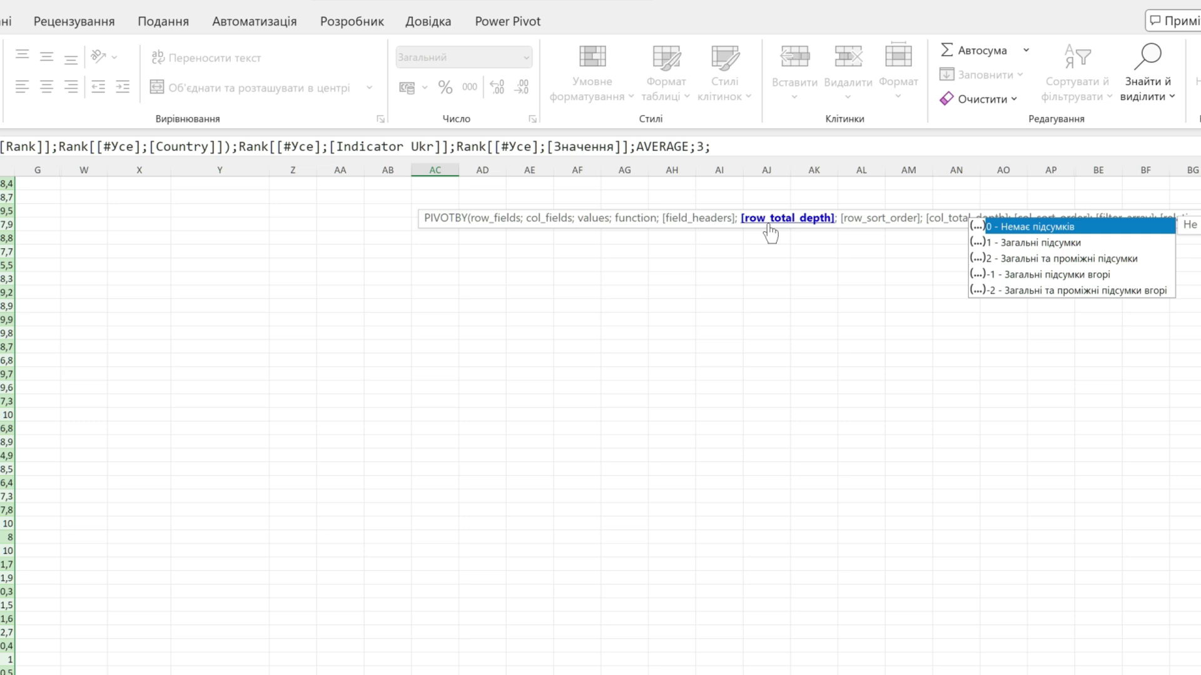
{"action": "double_click", "coordinate": [1038, 238]}
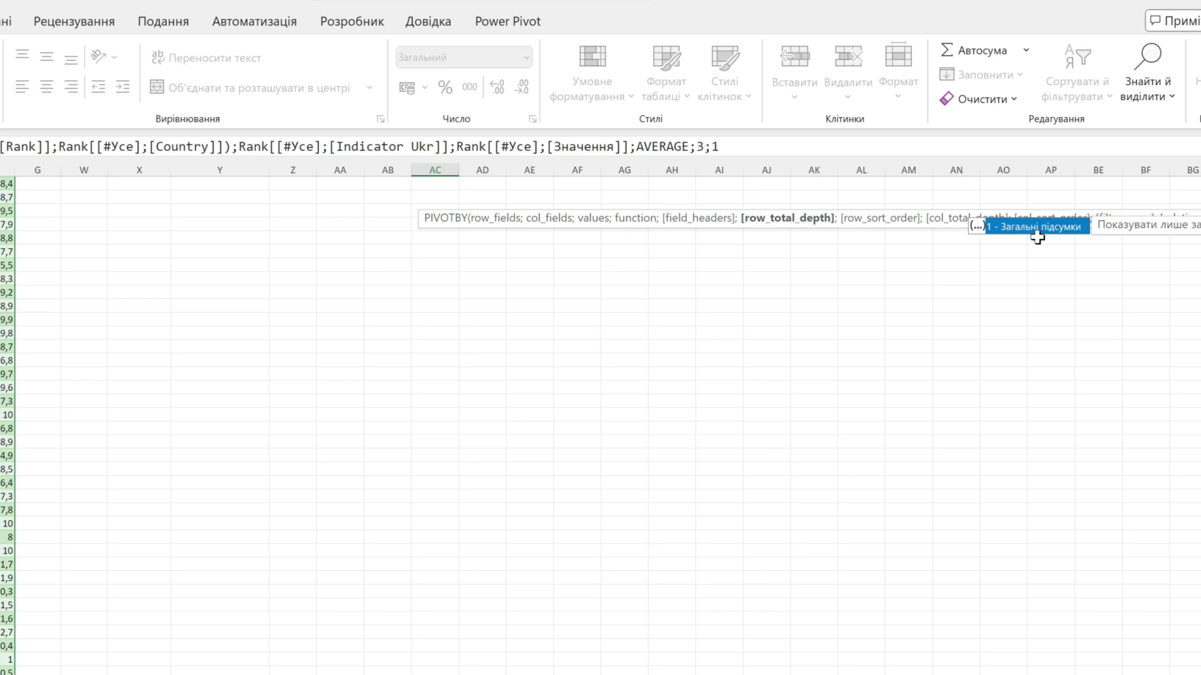
{"action": "type", "text": ";1"}
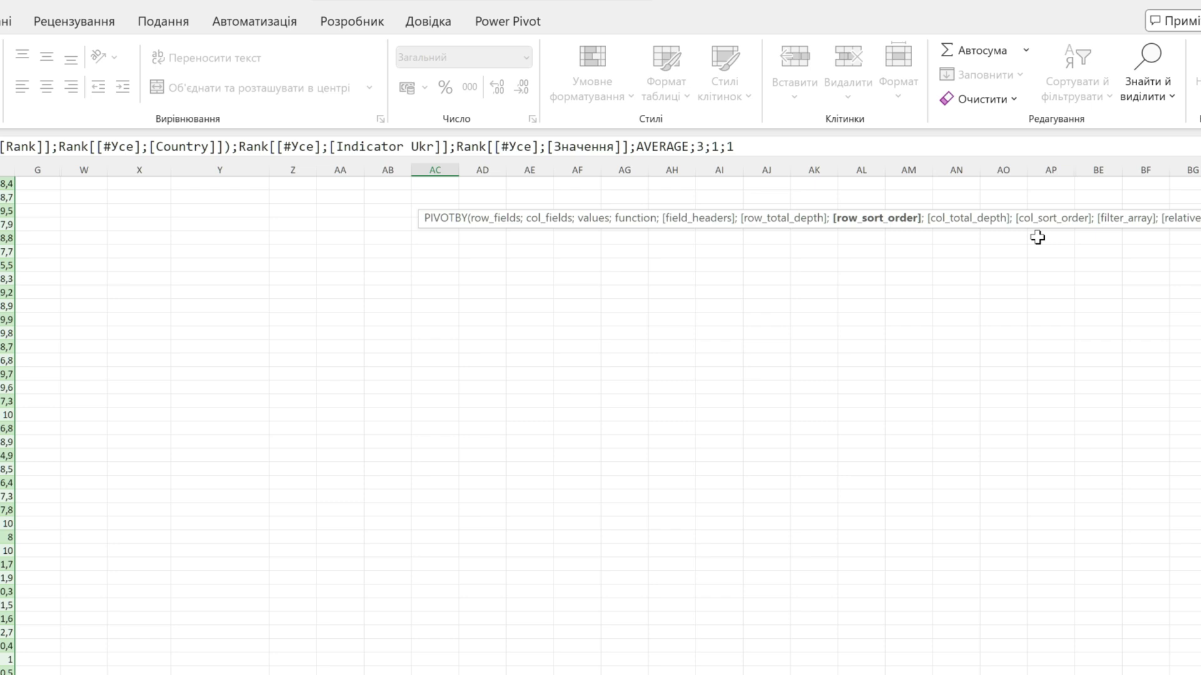
{"action": "type", "text": ")"}
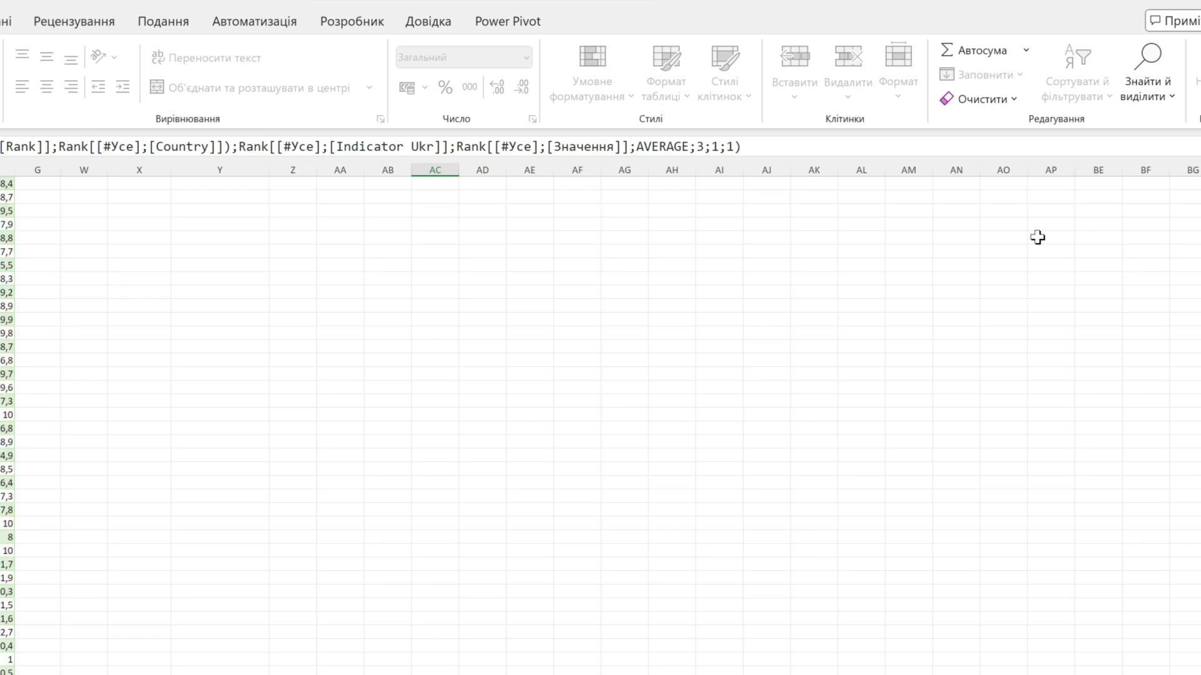
{"action": "key", "text": "Return"}
{"action": "key", "text": "Up"}
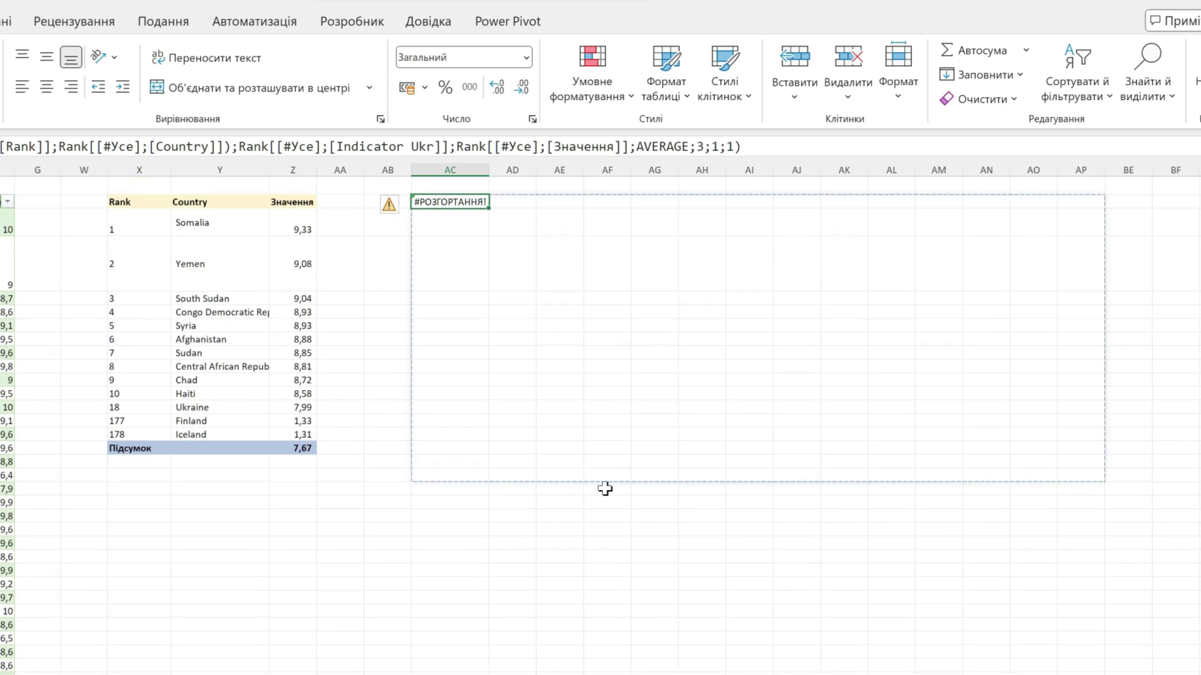
Delete the empty columns AL:BF that block the PIVOTBY spill.
{"action": "left_click_drag", "start_coordinate": [1128, 170], "coordinate": [1078, 169]}
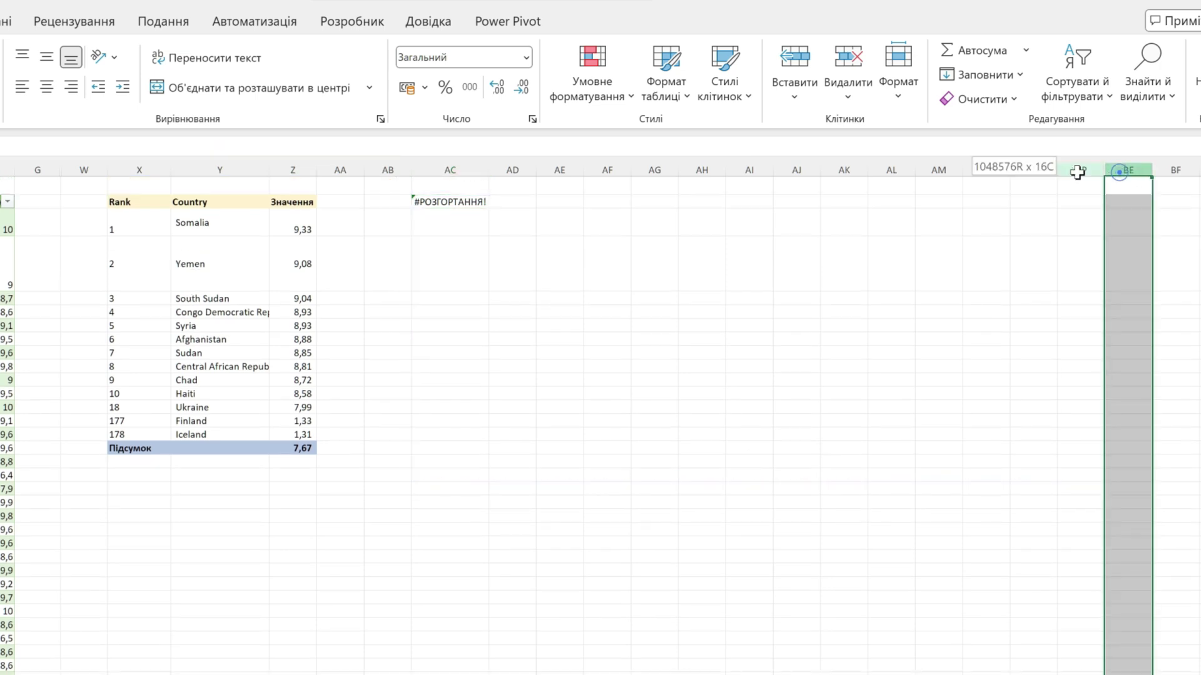
{"action": "left_click", "coordinate": [987, 169]}
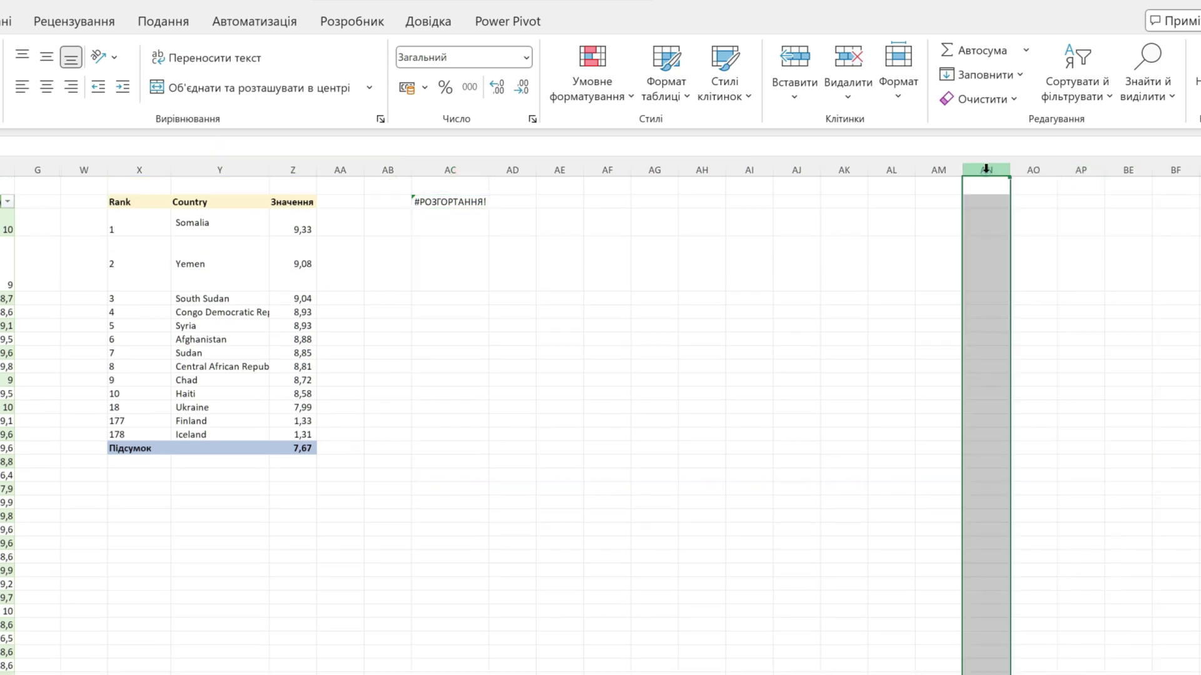
{"action": "left_click_drag", "start_coordinate": [884, 169], "coordinate": [1175, 169]}
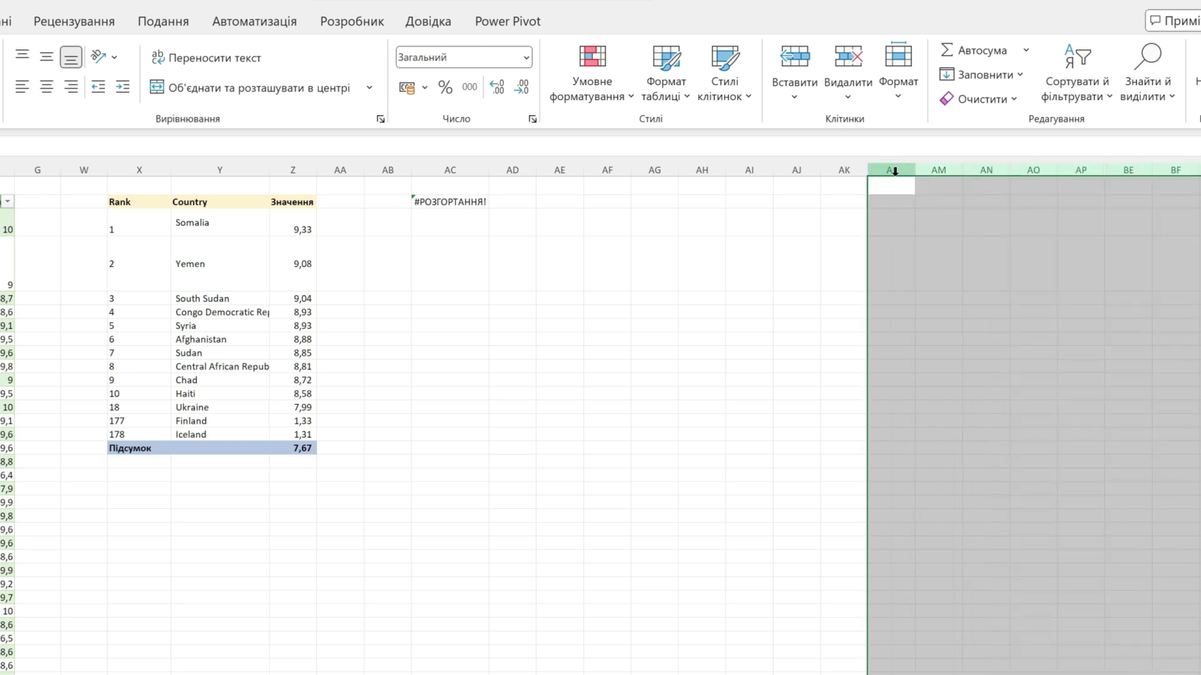
{"action": "right_click", "coordinate": [893, 172]}
{"action": "left_click", "coordinate": [951, 393]}
Check the AC2 formula and select the Підсумок row and numeric values in AE:AQ.
{"action": "left_click", "coordinate": [464, 245]}
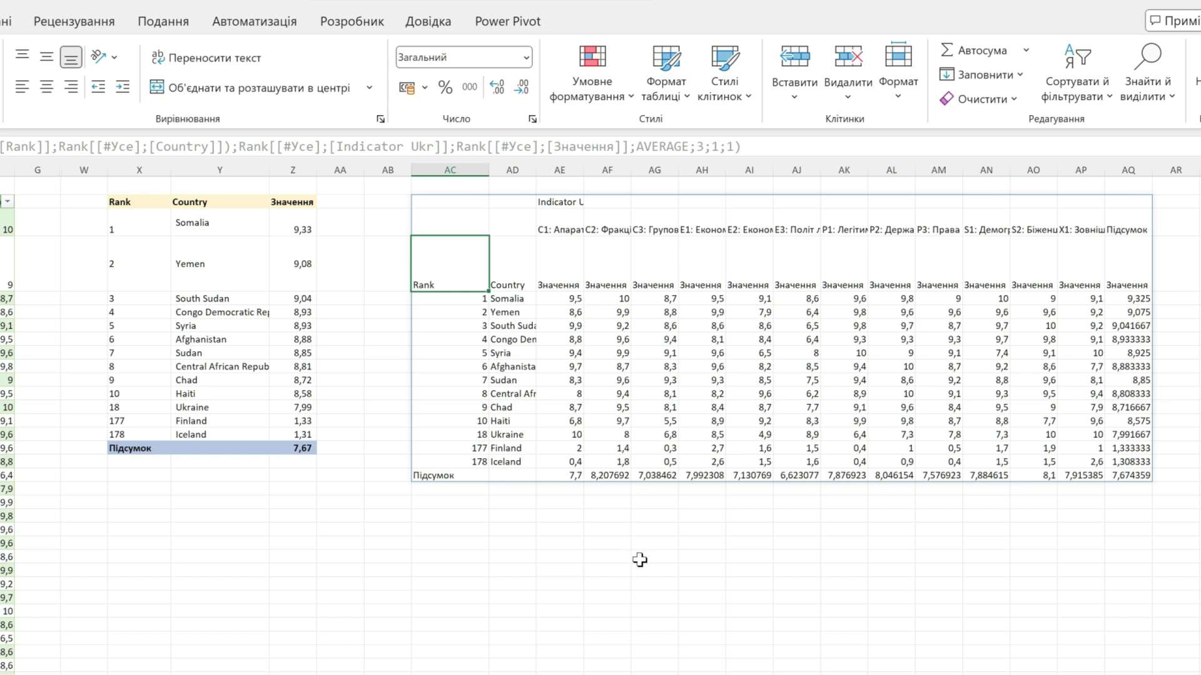
{"action": "key", "text": "Up"}
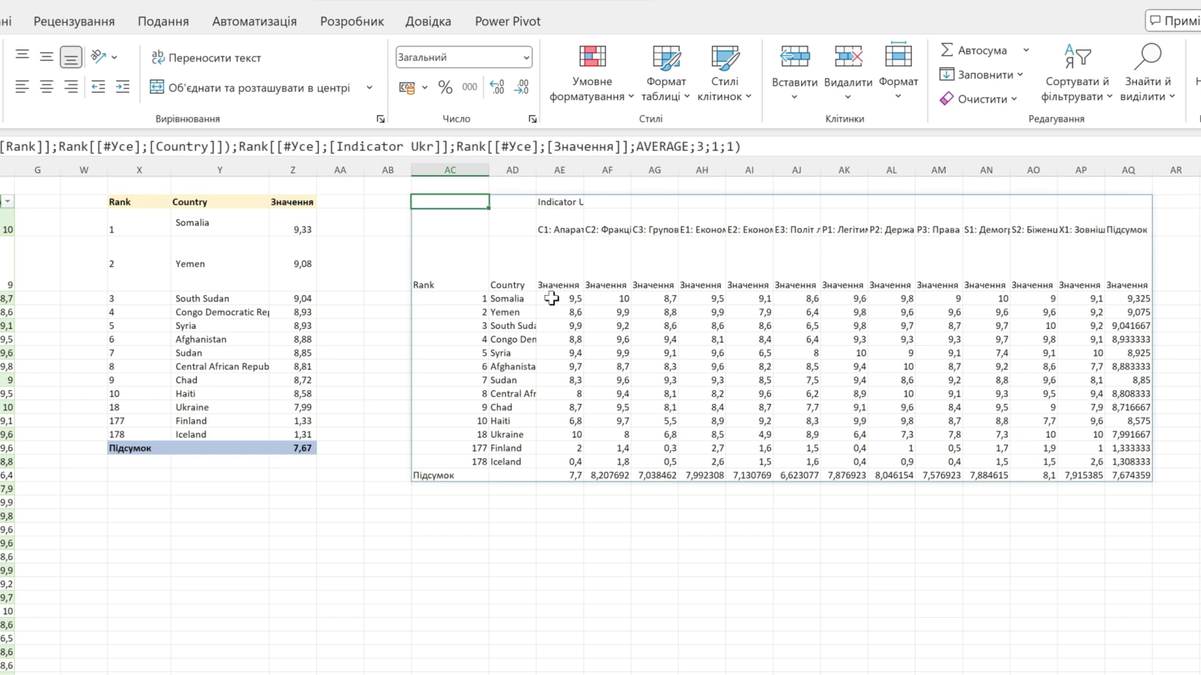
{"action": "mouse_move", "coordinate": [563, 226]}
{"action": "left_mouse_down"}
{"action": "mouse_move", "coordinate": [911, 227]}
{"action": "mouse_move", "coordinate": [824, 479]}
{"action": "left_mouse_up"}
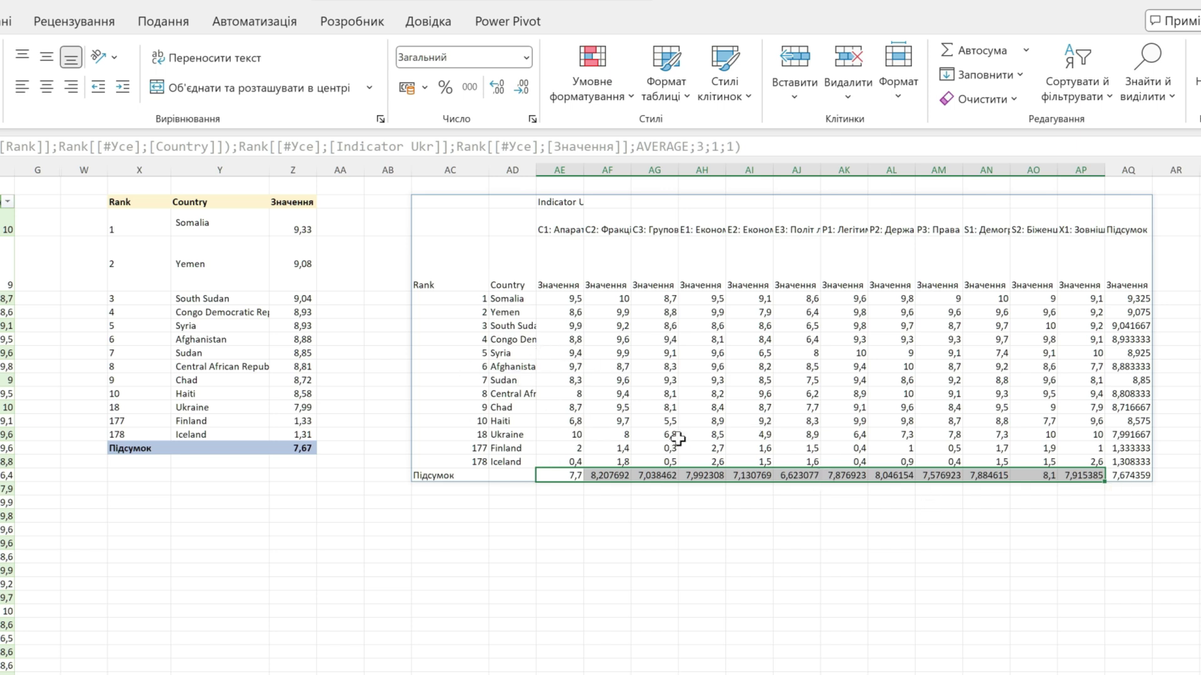
{"action": "left_click_drag", "start_coordinate": [558, 299], "coordinate": [1128, 489]}
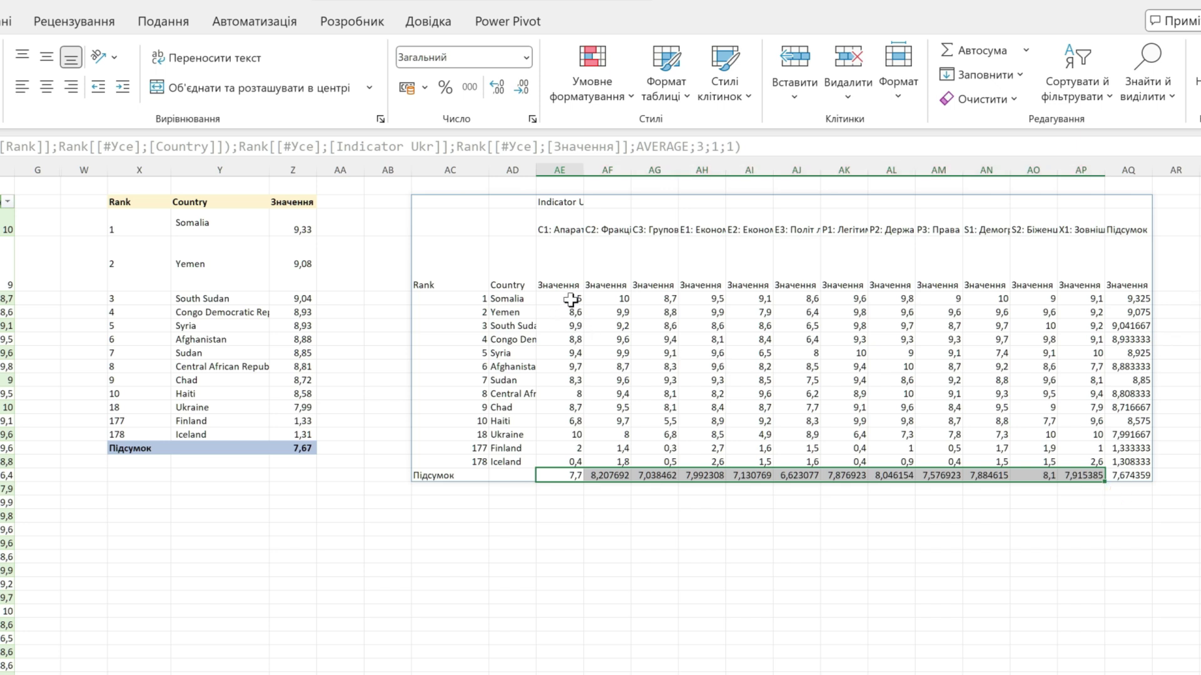
{"action": "left_click_drag", "start_coordinate": [1050, 564], "coordinate": [1026, 674]}
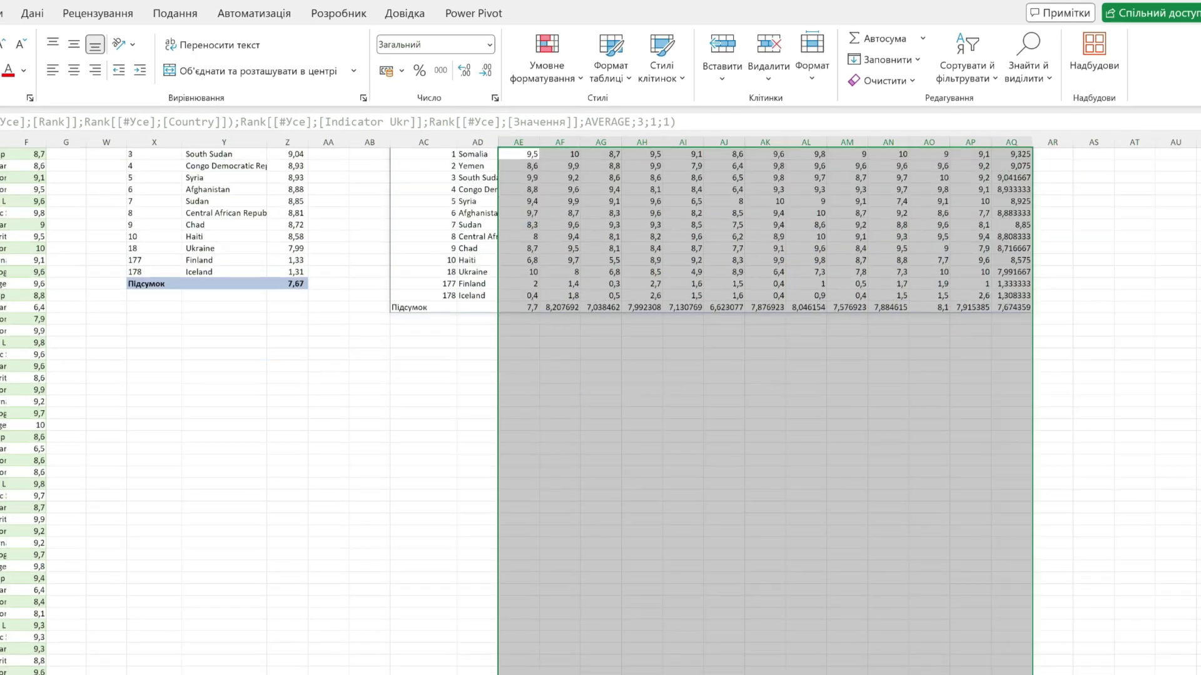
Reduce the pivot values to one decimal place, e.g. Somalia 9,3.
{"action": "left_click", "coordinate": [485, 70]}
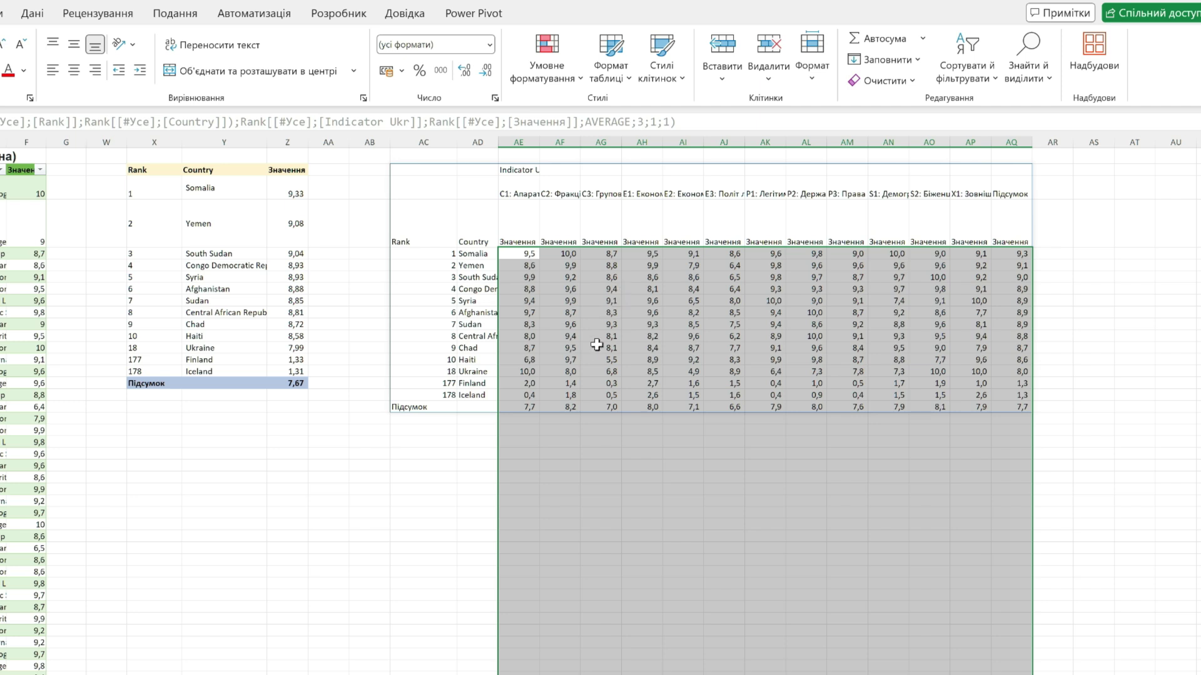
{"action": "left_click", "coordinate": [528, 406]}
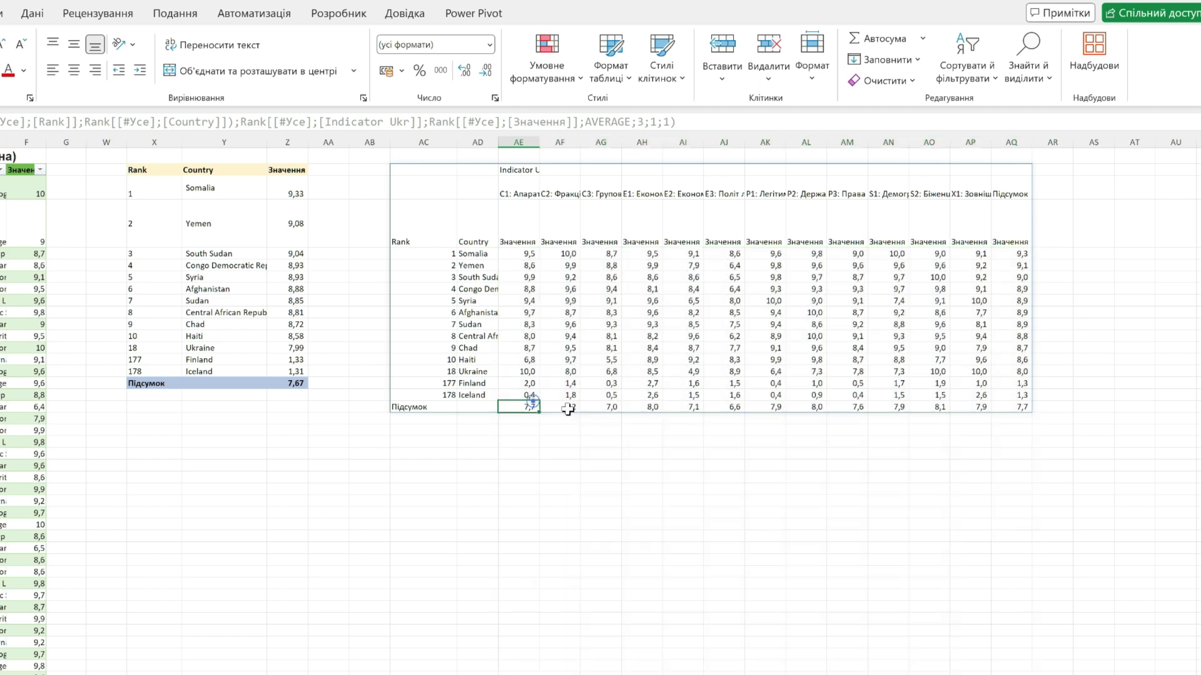
{"action": "left_click", "coordinate": [551, 264]}
Centre and wrap the AC:AQ header rows and autofit the indicator columns AE:AQ.
{"action": "left_click_drag", "start_coordinate": [426, 171], "coordinate": [1025, 245]}
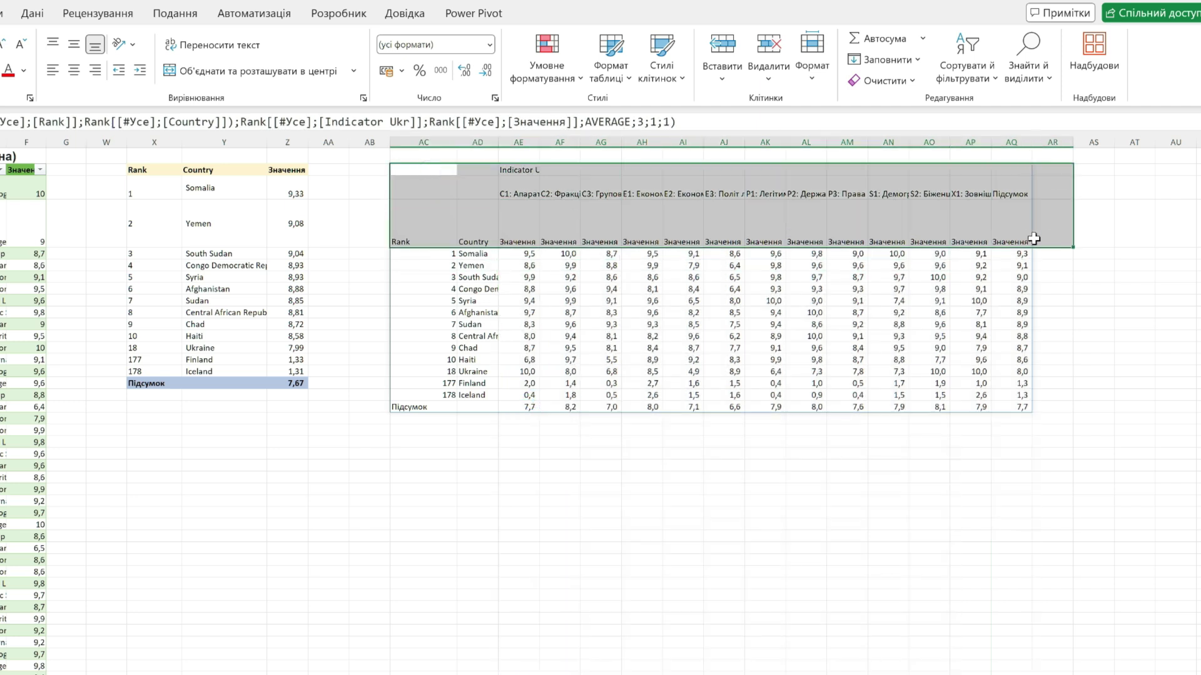
{"action": "left_click", "coordinate": [95, 70]}
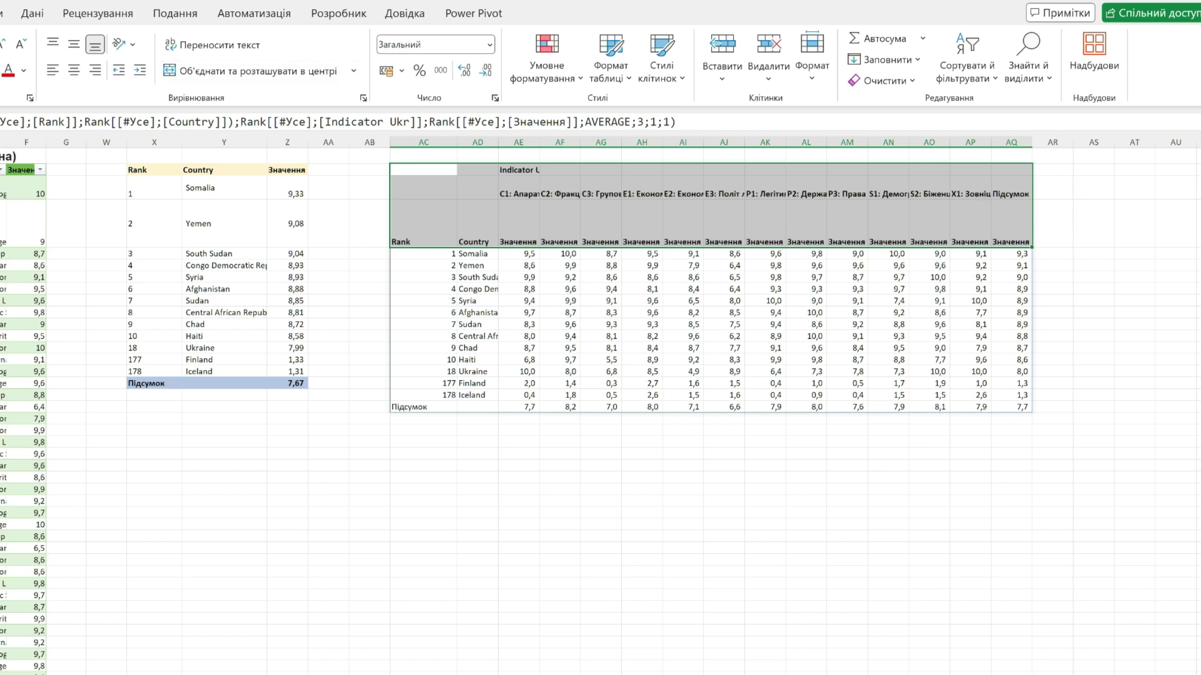
{"action": "left_click", "coordinate": [74, 70]}
{"action": "left_click", "coordinate": [74, 43]}
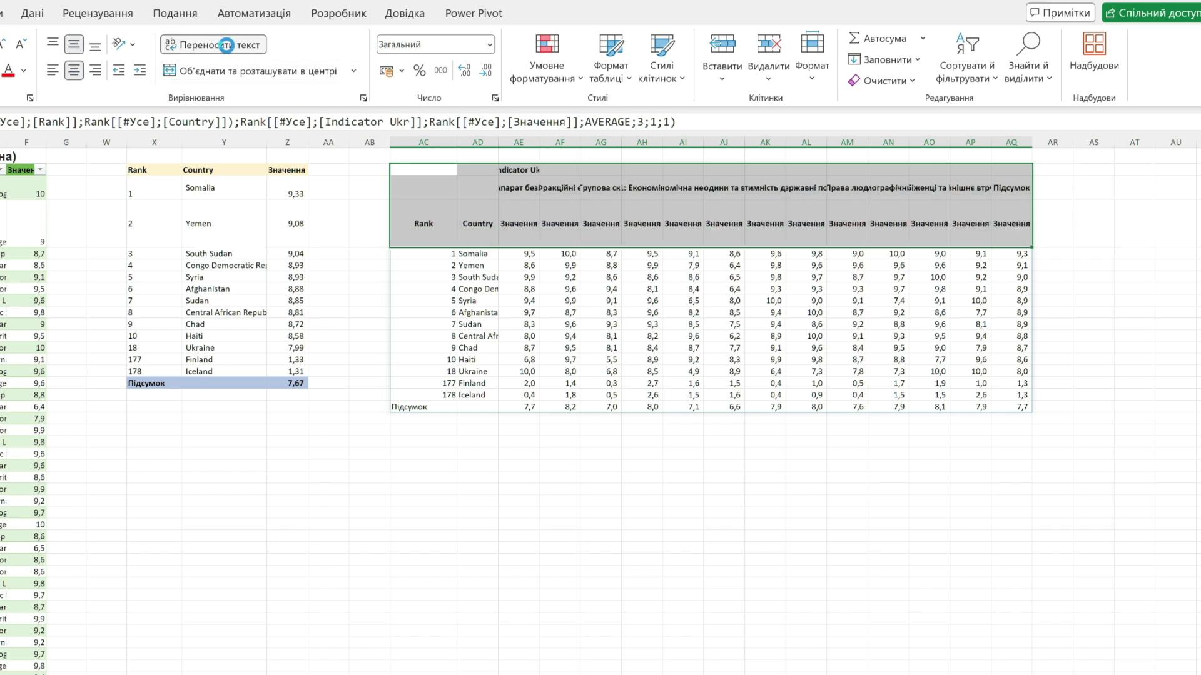
{"action": "left_click", "coordinate": [226, 45]}
{"action": "left_click", "coordinate": [686, 233]}
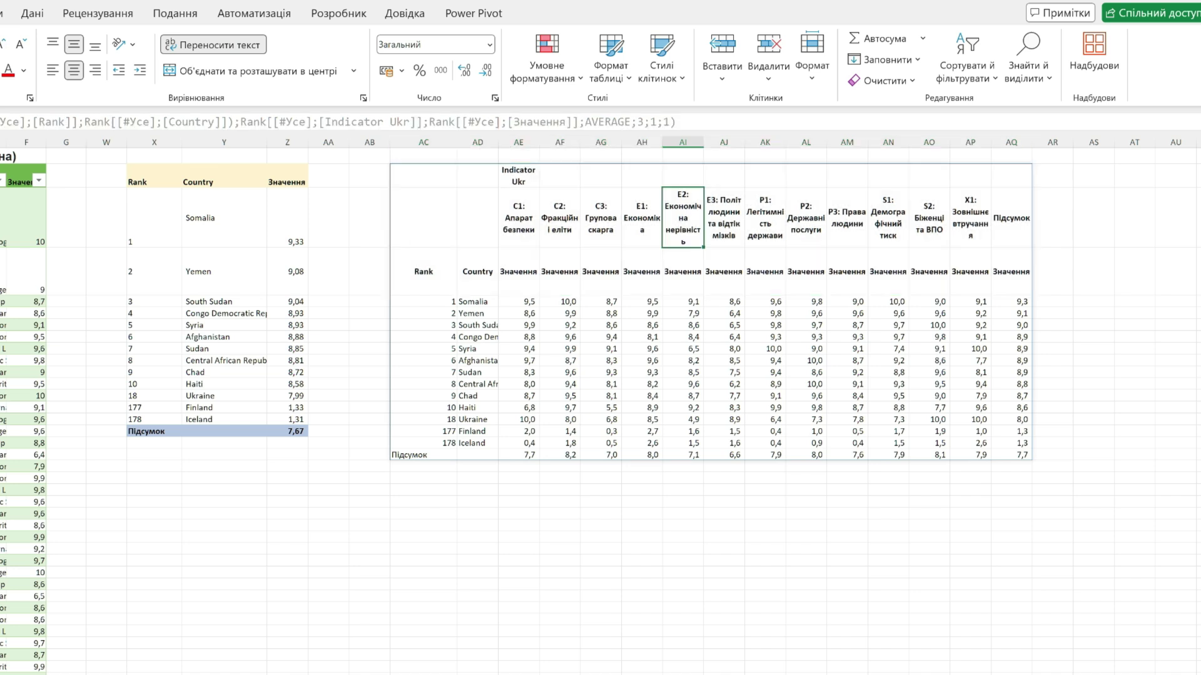
{"action": "left_click_drag", "start_coordinate": [1007, 144], "coordinate": [425, 144]}
{"action": "double_click", "coordinate": [991, 143]}
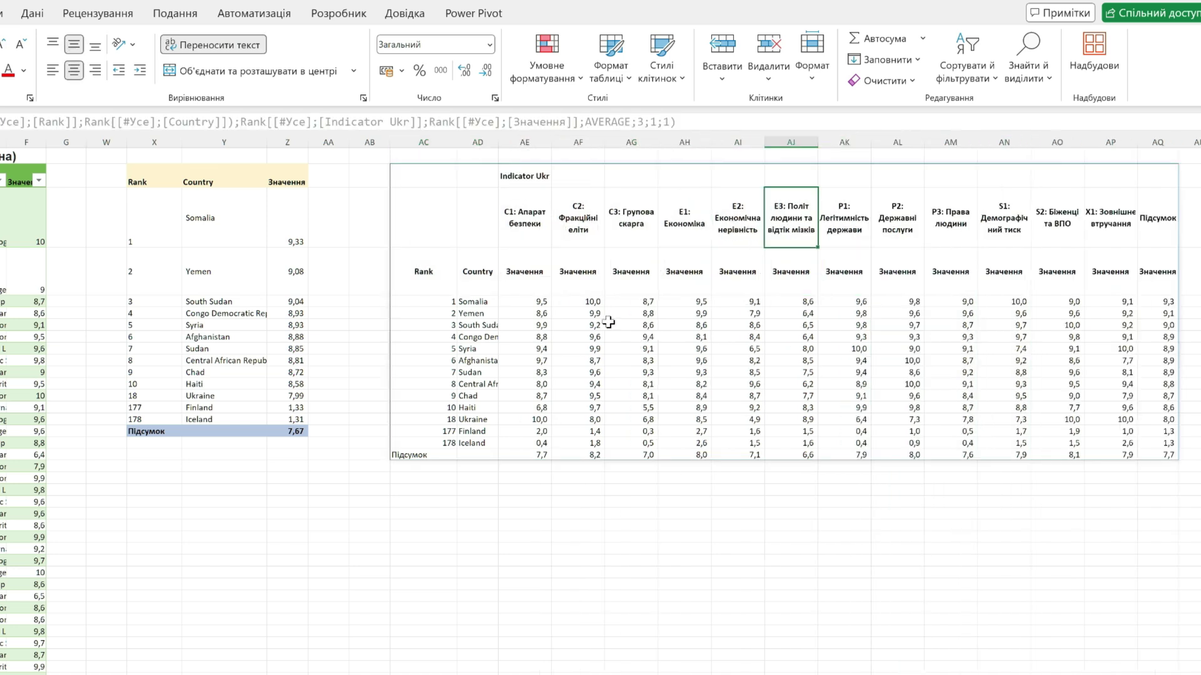
Select the Підсумок row cells, then the whole pivot table range.
{"action": "left_click", "coordinate": [472, 456]}
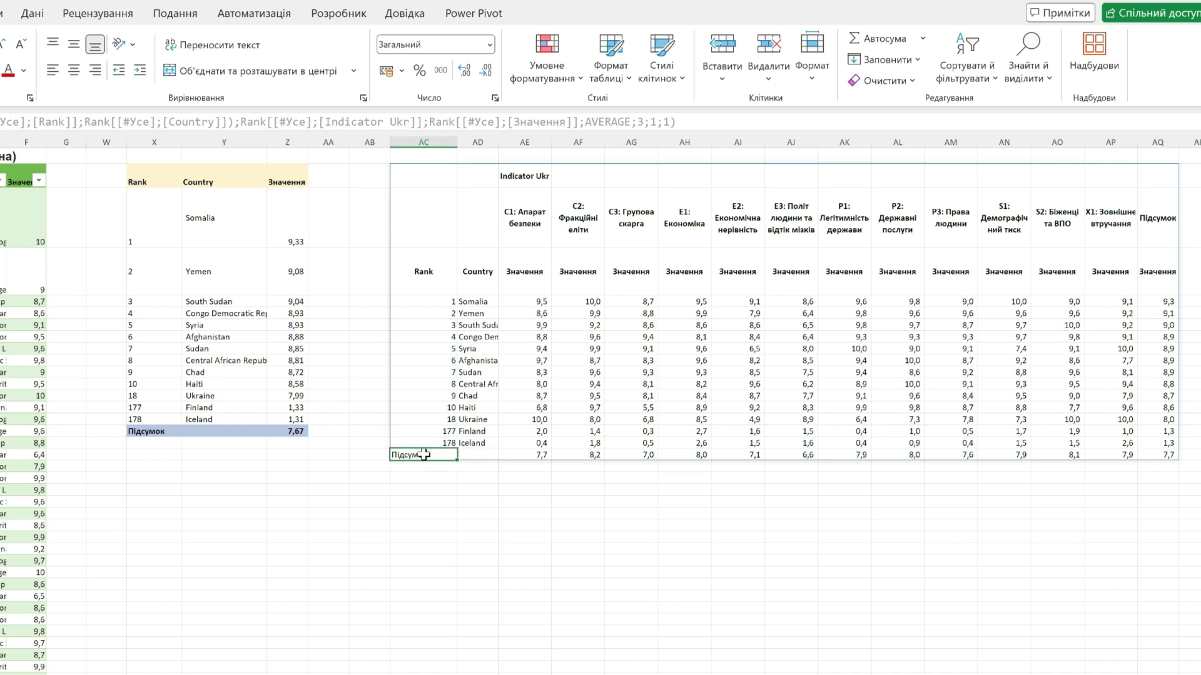
{"action": "left_click_drag", "start_coordinate": [424, 455], "coordinate": [479, 455]}
{"action": "left_click_drag", "start_coordinate": [686, 452], "coordinate": [738, 455]}
{"action": "left_click", "coordinate": [461, 454]}
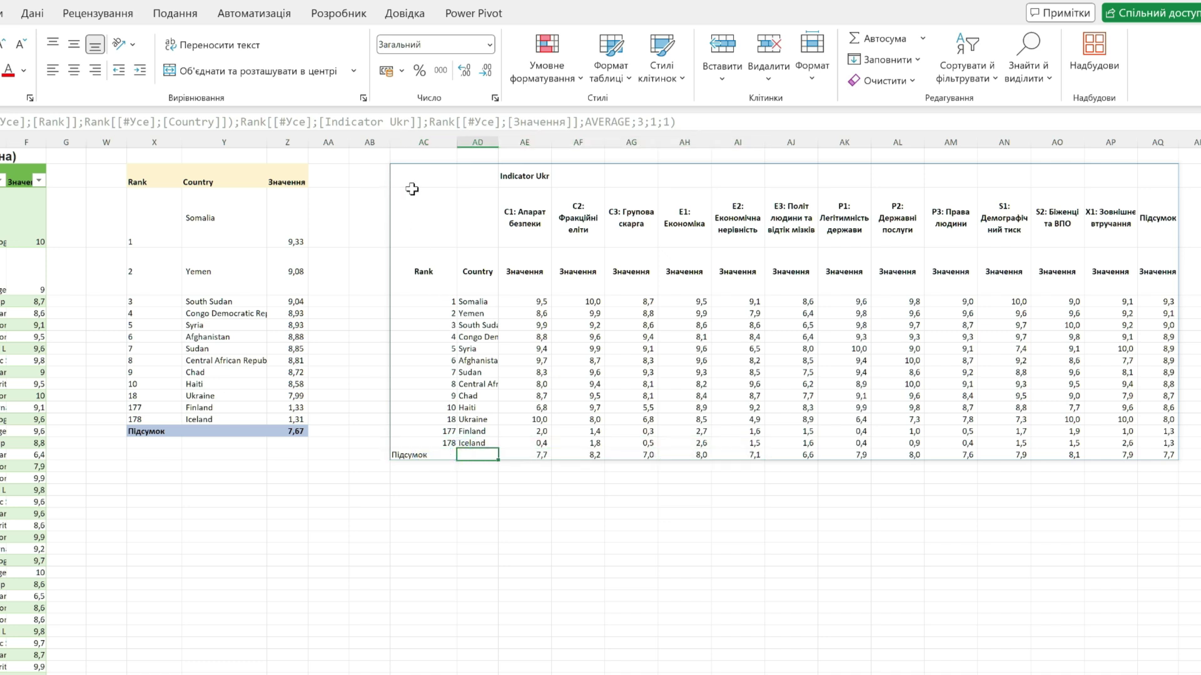
{"action": "mouse_move", "coordinate": [456, 188]}
{"action": "left_mouse_down"}
{"action": "mouse_move", "coordinate": [1119, 674]}
{"action": "mouse_move", "coordinate": [1163, 674]}
{"action": "left_mouse_up"}
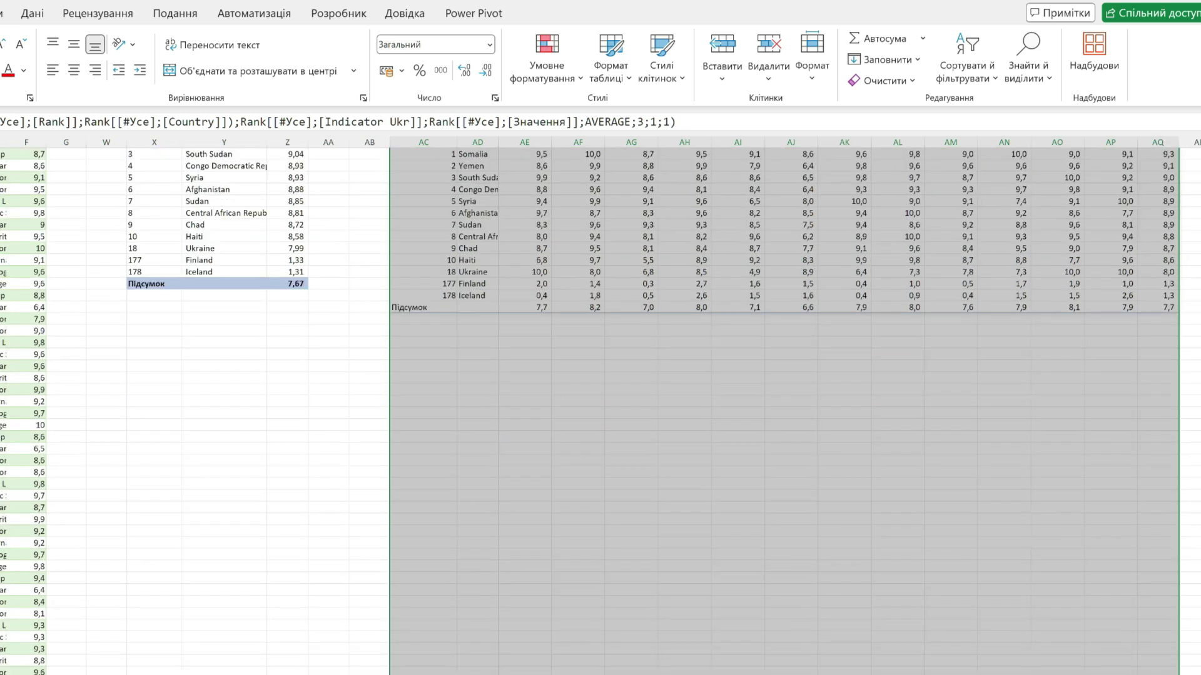
{"action": "scroll", "coordinate": [965, 550], "scroll_direction": "up", "scroll_amount": 4}
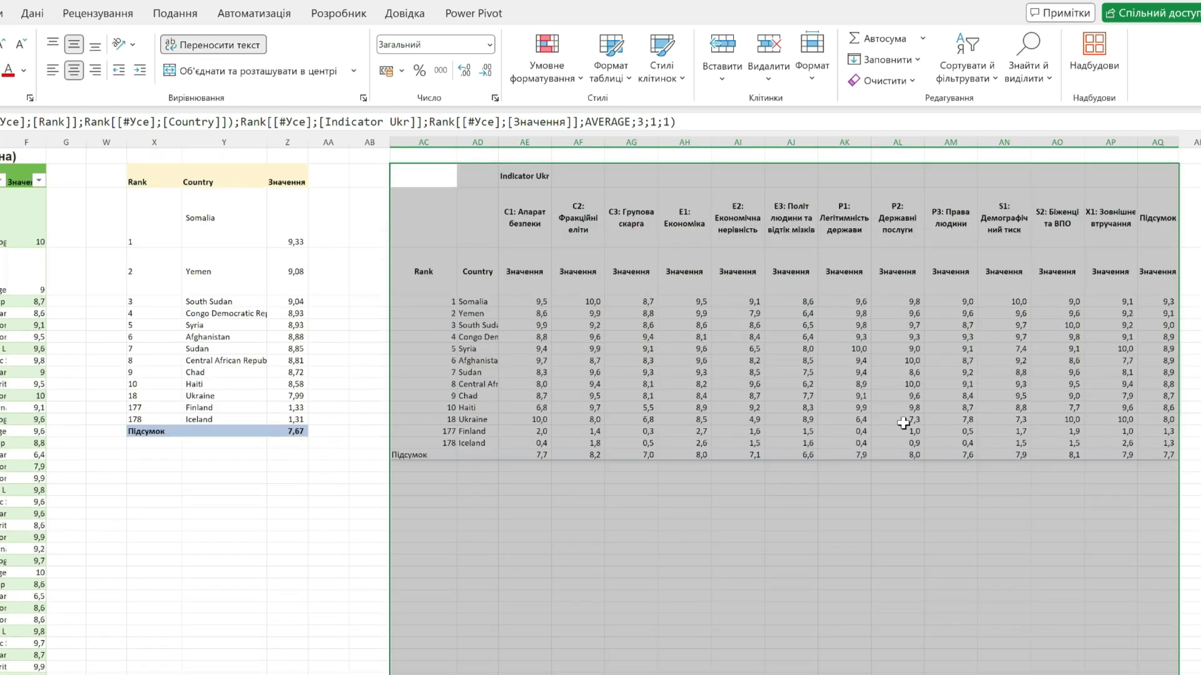
From Умовне форматування, begin a new rule with Створити правило for the pivot range.
{"action": "left_click", "coordinate": [548, 72]}
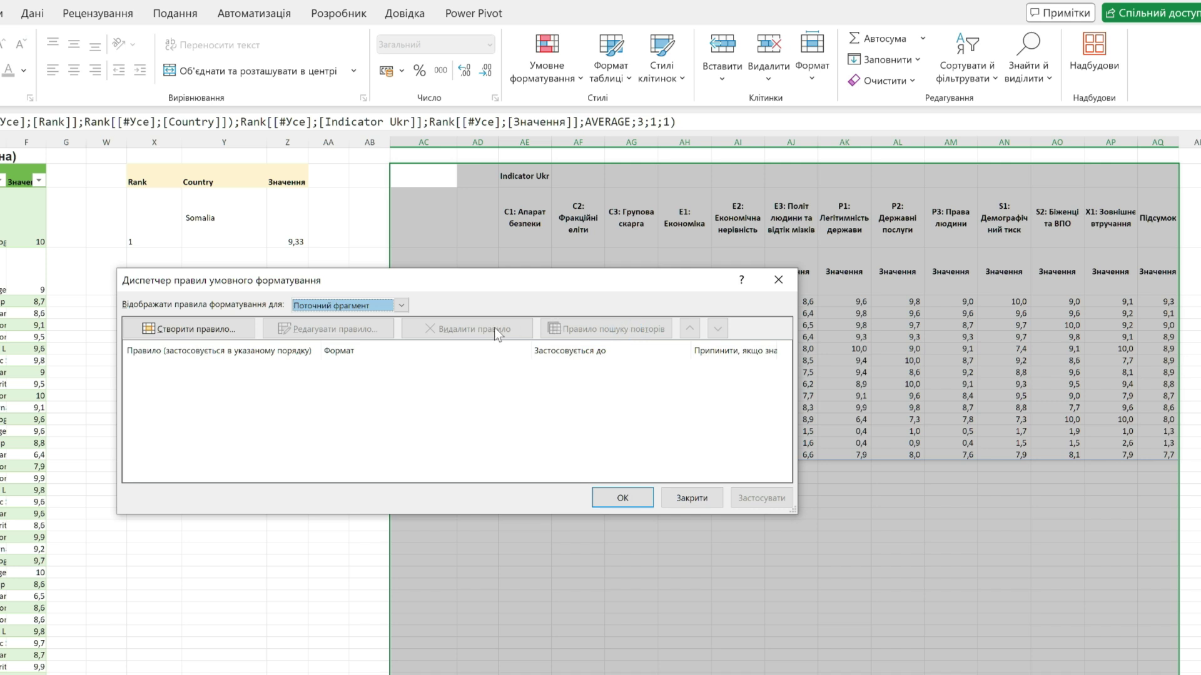
{"action": "left_click", "coordinate": [180, 329]}
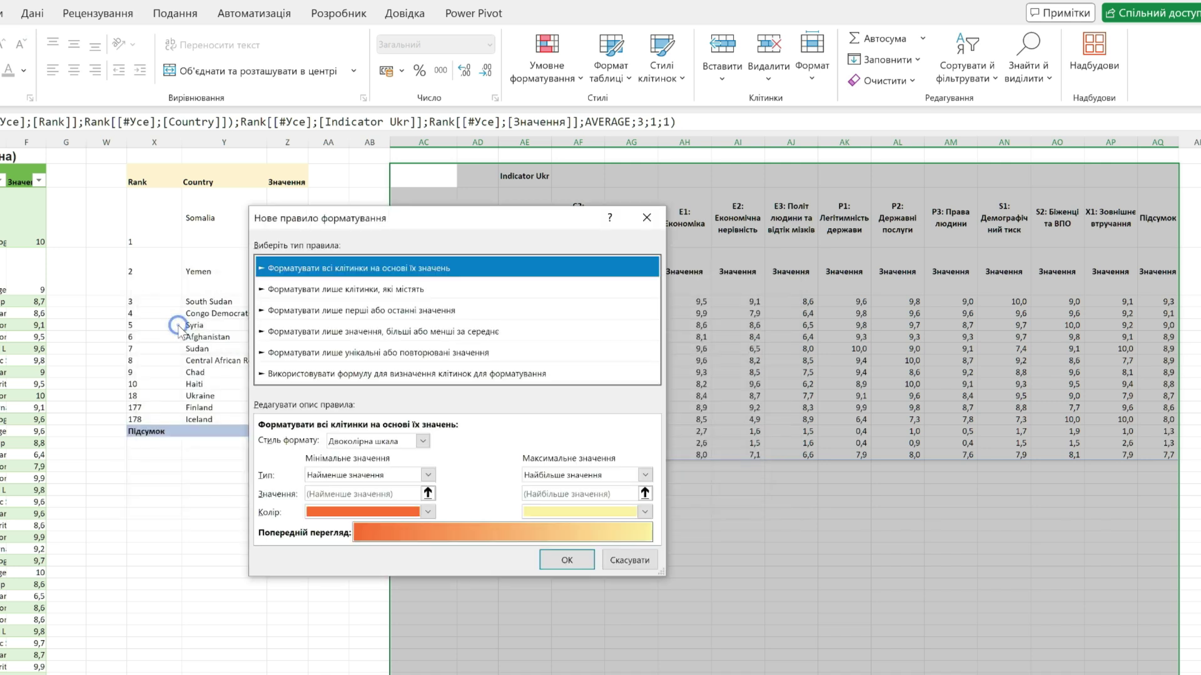
Make it a formula rule with condition =$AC2="Підсумок".
{"action": "left_click", "coordinate": [334, 374]}
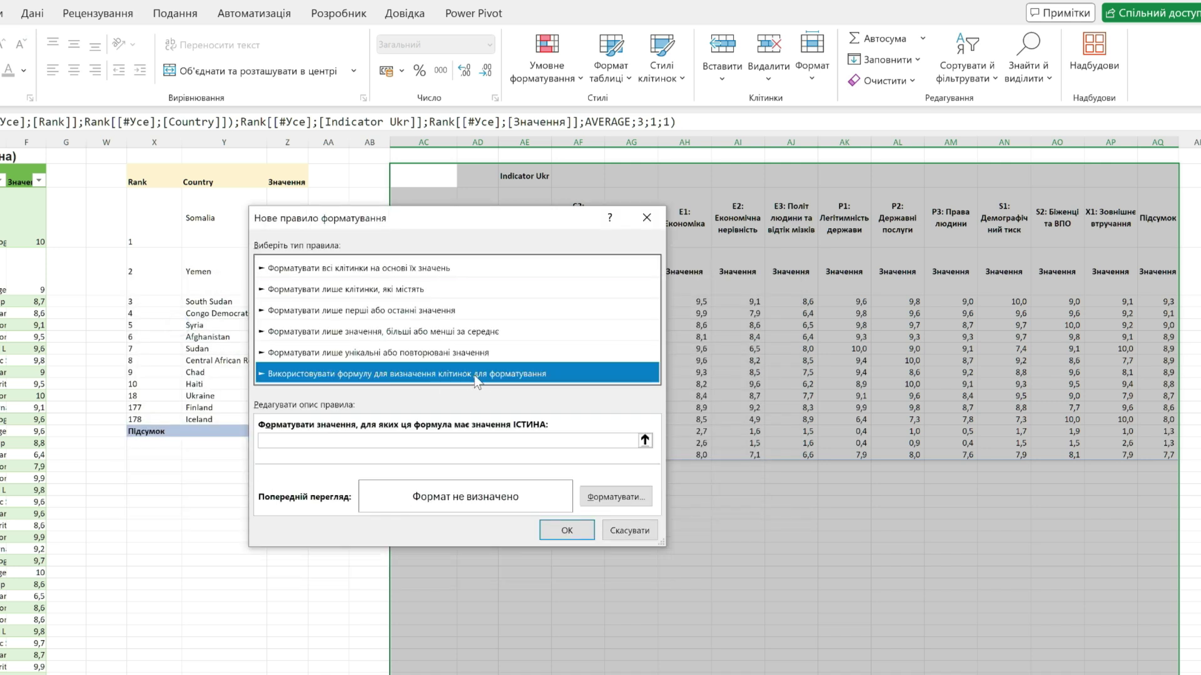
{"action": "left_click_drag", "start_coordinate": [463, 224], "coordinate": [771, 275]}
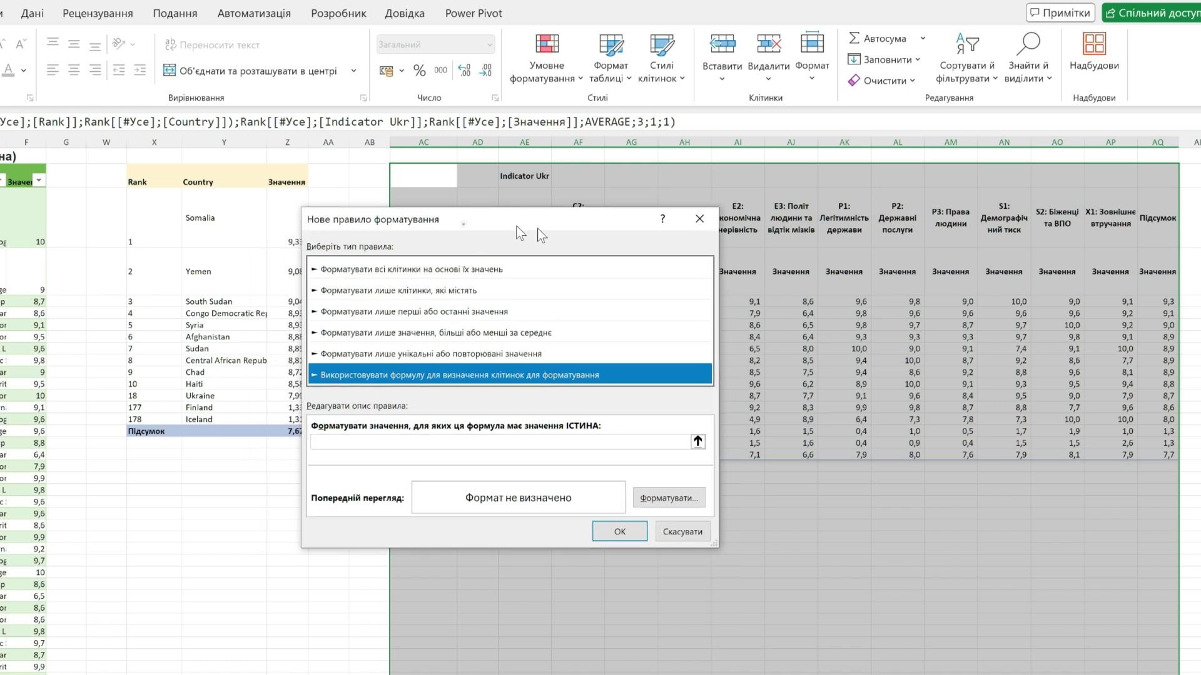
{"action": "left_click", "coordinate": [584, 491]}
{"action": "type", "text": "=$AC2=\""}
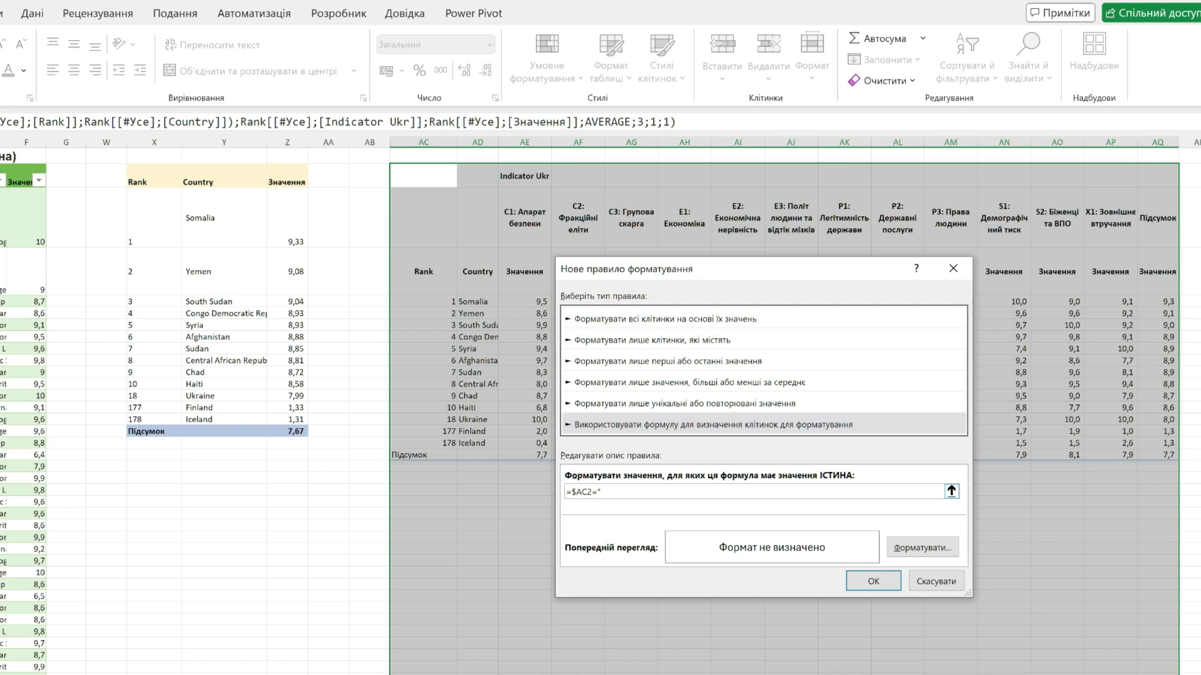
{"action": "type", "text": "Підсумок"}
{"action": "left_click", "coordinate": [921, 548]}
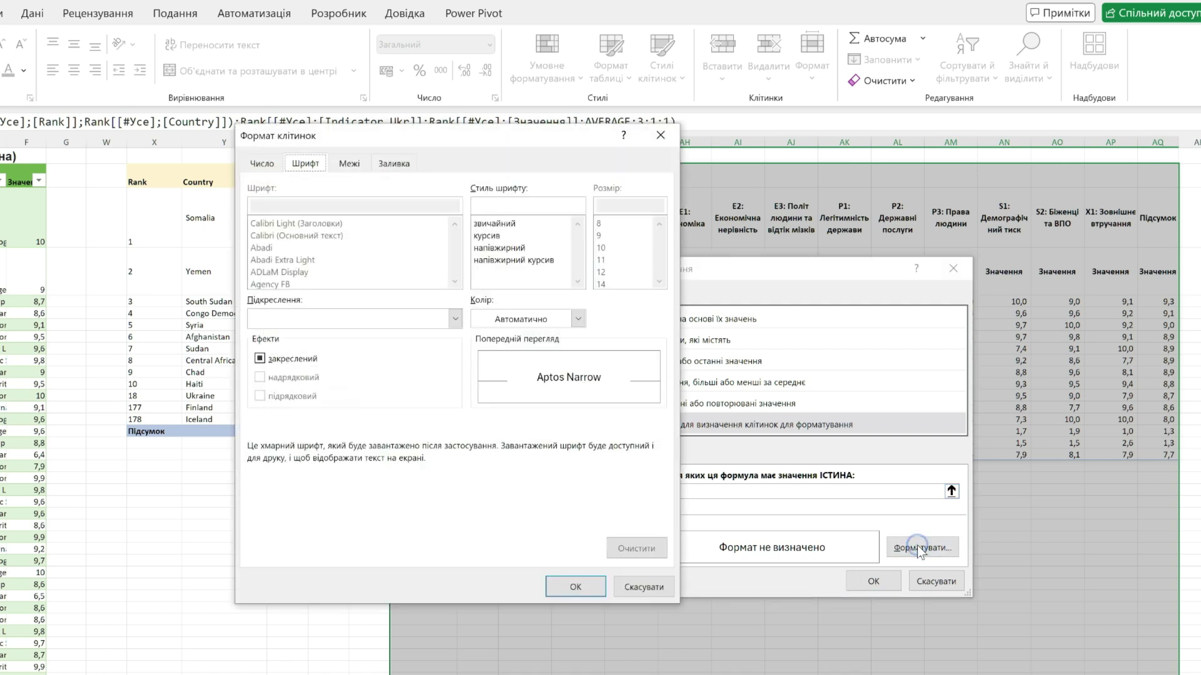
Format matching rows with peach fill, top and bottom borders and bold text, and apply the rule.
{"action": "left_click", "coordinate": [400, 161]}
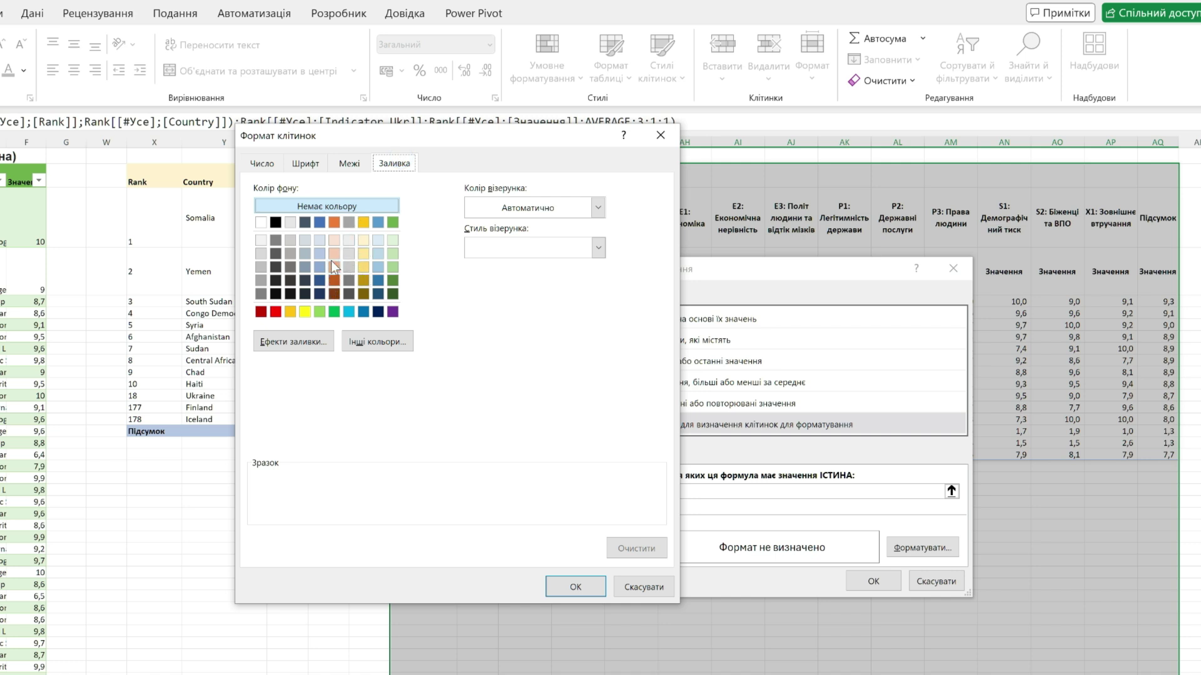
{"action": "left_click", "coordinate": [333, 252]}
{"action": "left_click", "coordinate": [347, 165]}
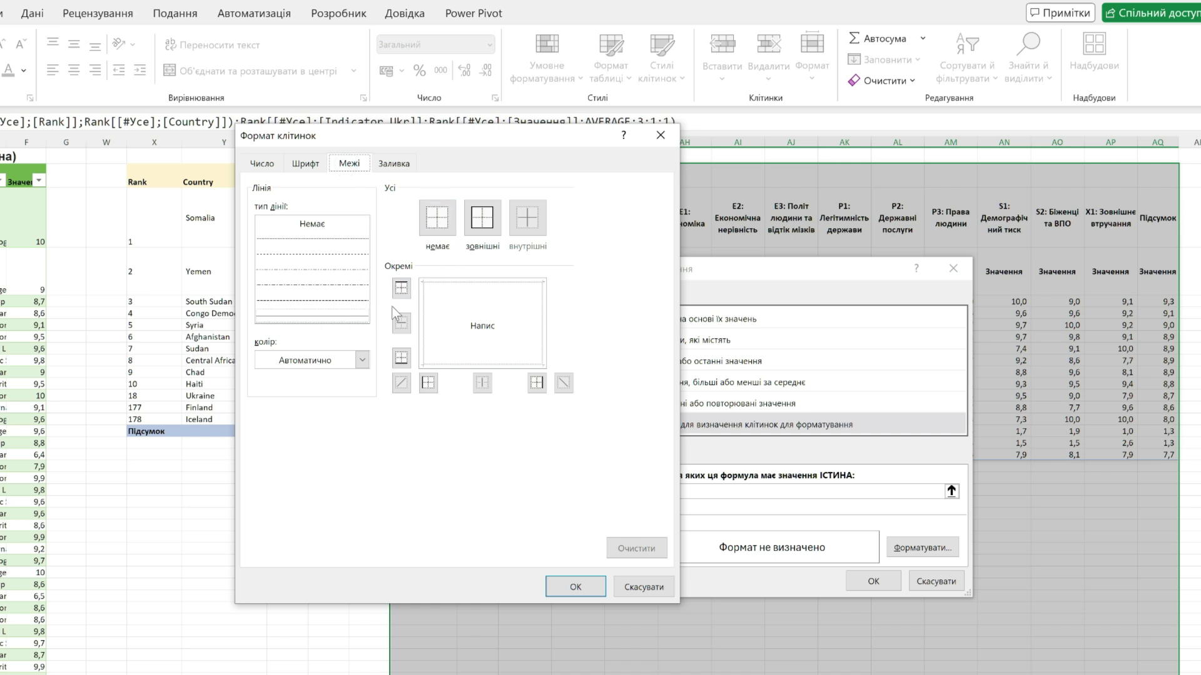
{"action": "left_click", "coordinate": [400, 287]}
{"action": "left_click", "coordinate": [401, 357]}
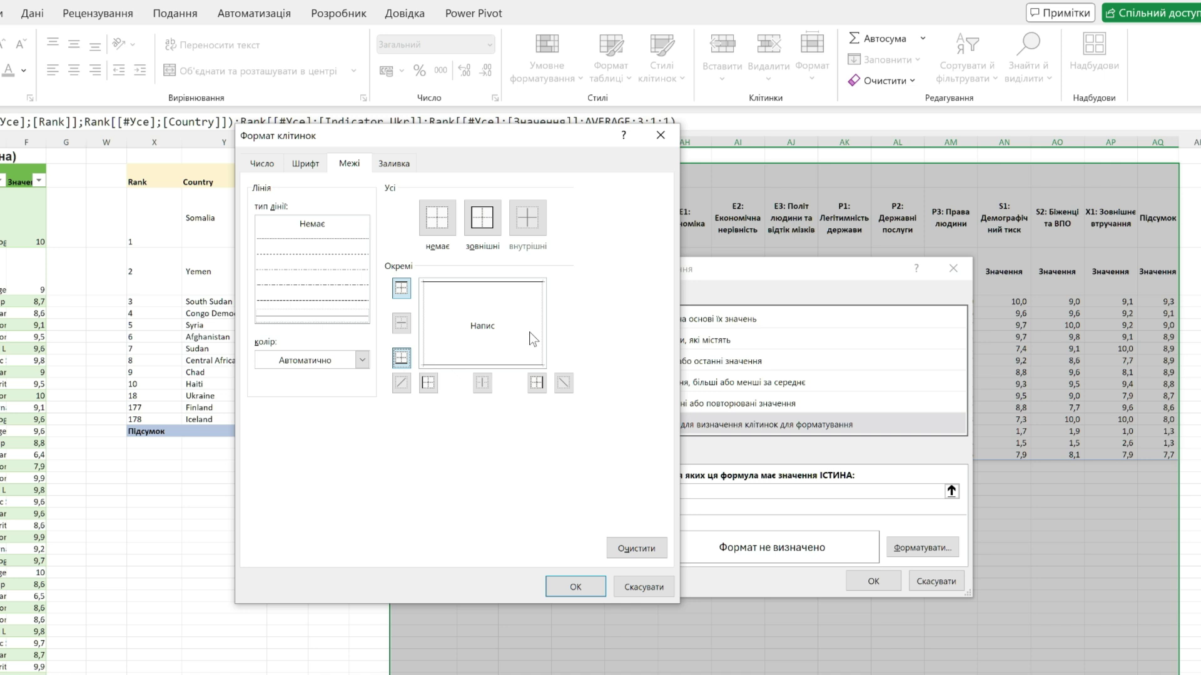
{"action": "left_click", "coordinate": [306, 163]}
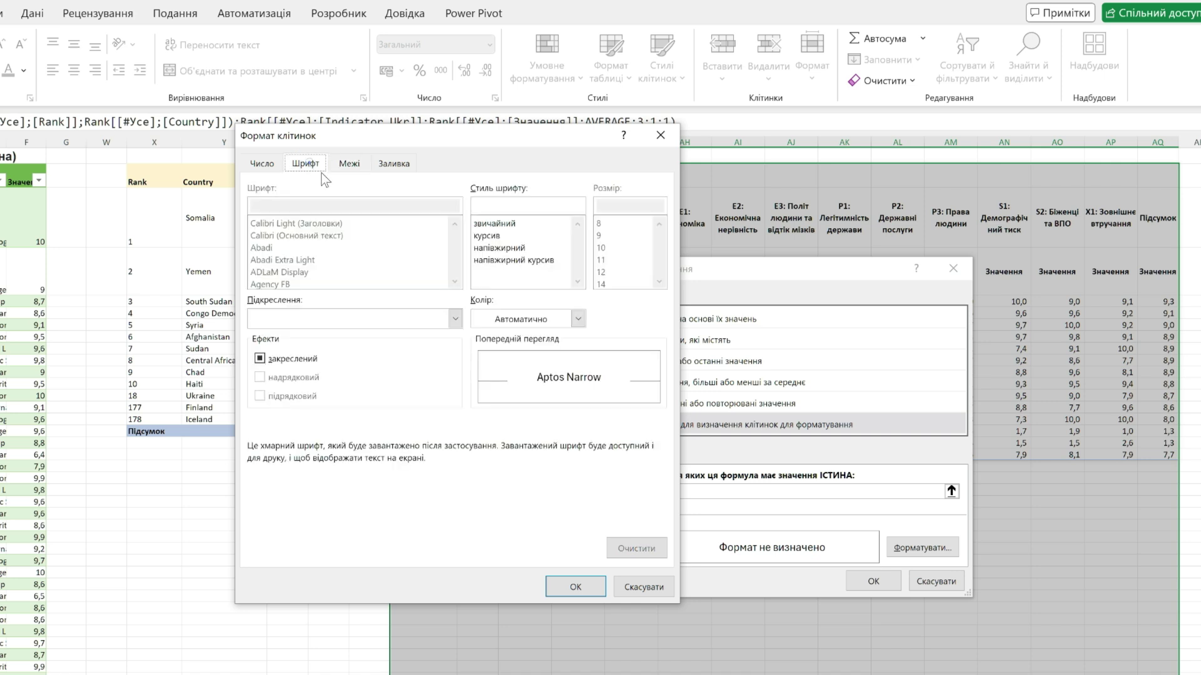
{"action": "left_click", "coordinate": [503, 248]}
{"action": "left_click", "coordinate": [567, 587]}
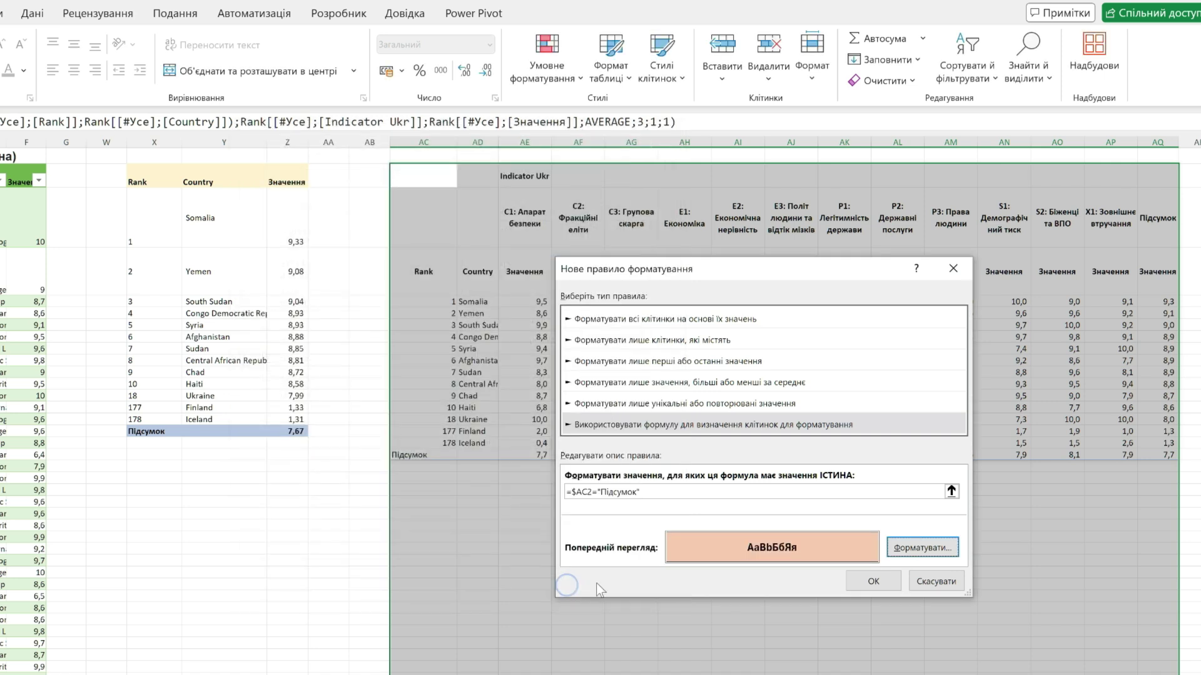
{"action": "left_click", "coordinate": [870, 582]}
{"action": "left_click", "coordinate": [636, 500]}
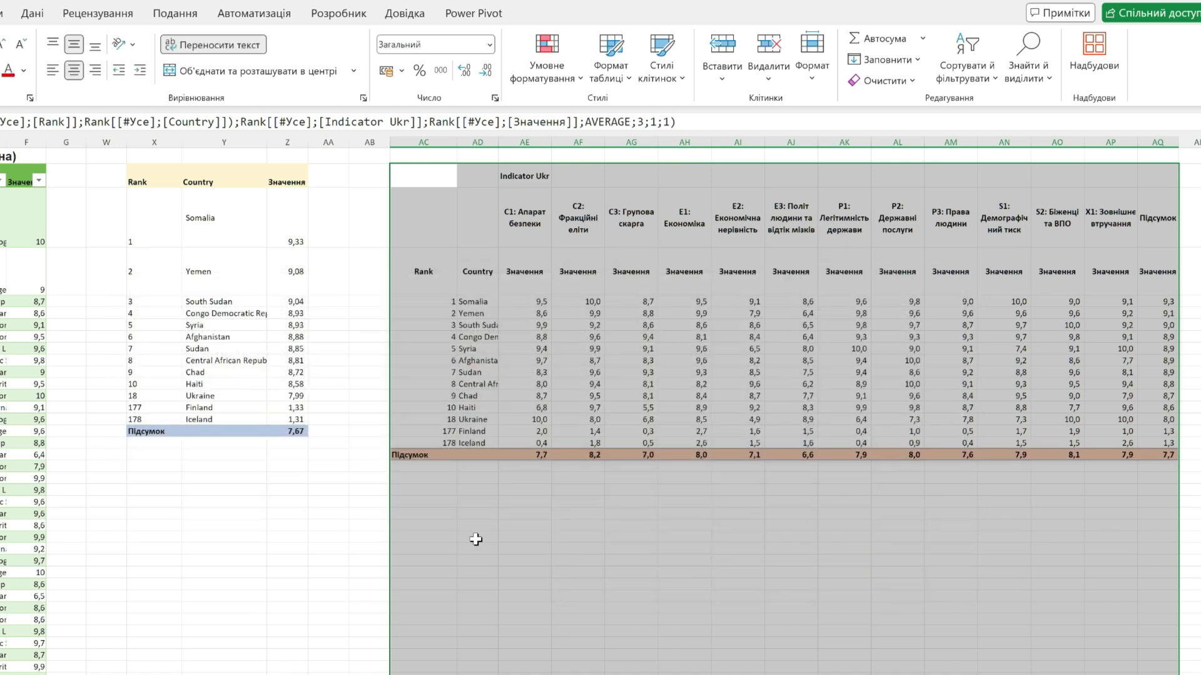
{"action": "left_click", "coordinate": [477, 537]}
{"action": "left_click", "coordinate": [957, 454]}
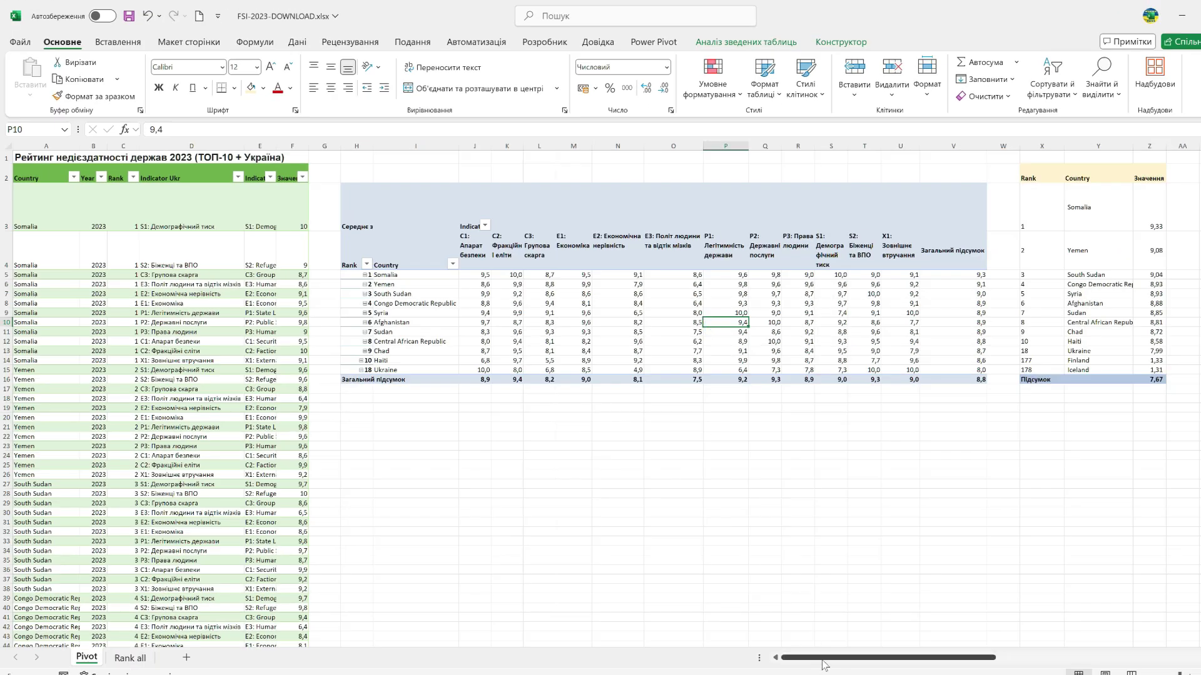
{"action": "left_click_drag", "start_coordinate": [836, 658], "coordinate": [925, 664]}
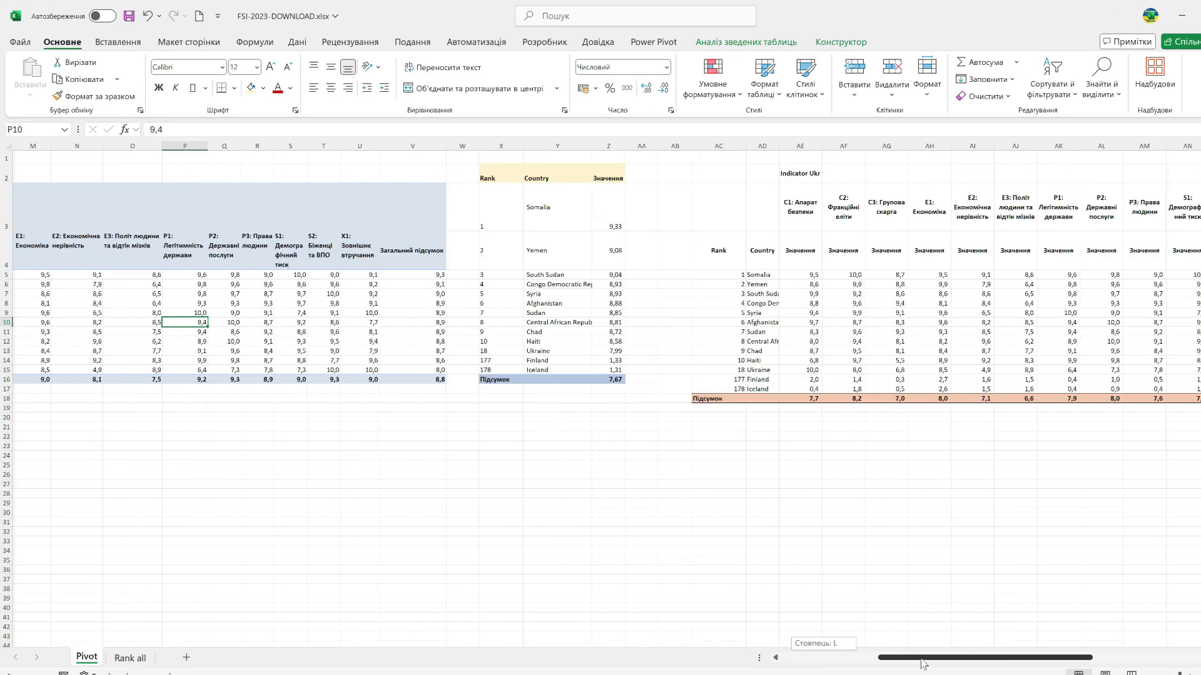
{"action": "left_click", "coordinate": [719, 250]}
{"action": "left_click", "coordinate": [729, 341]}
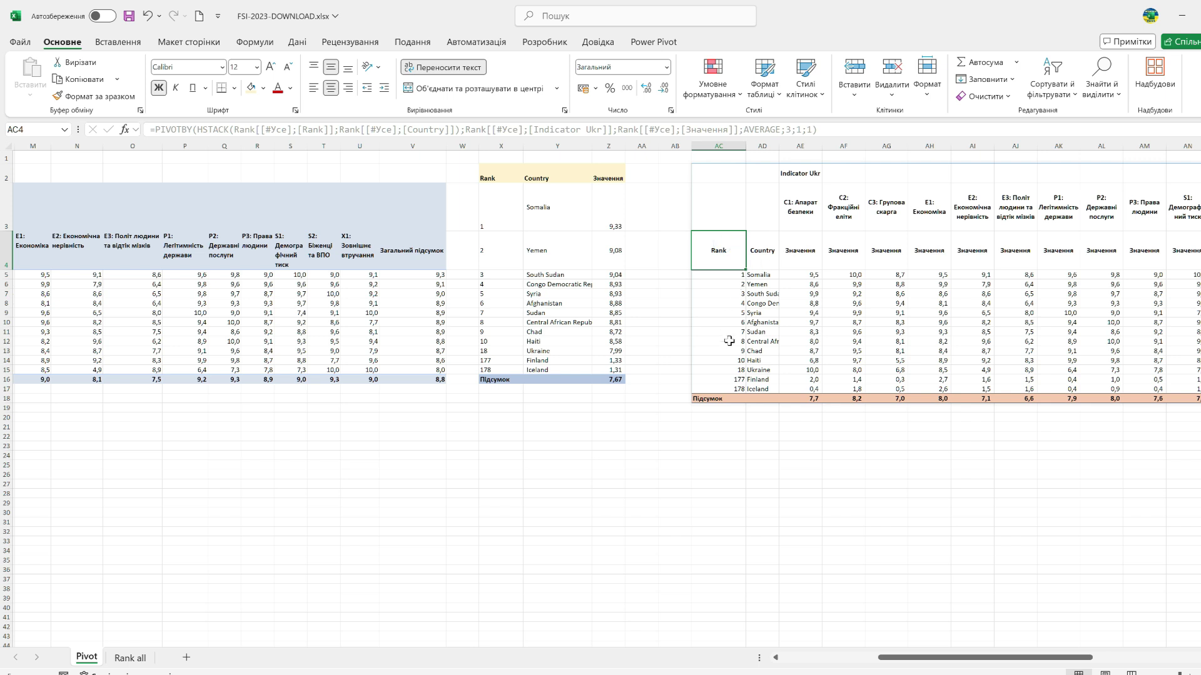
{"action": "left_click", "coordinate": [726, 389]}
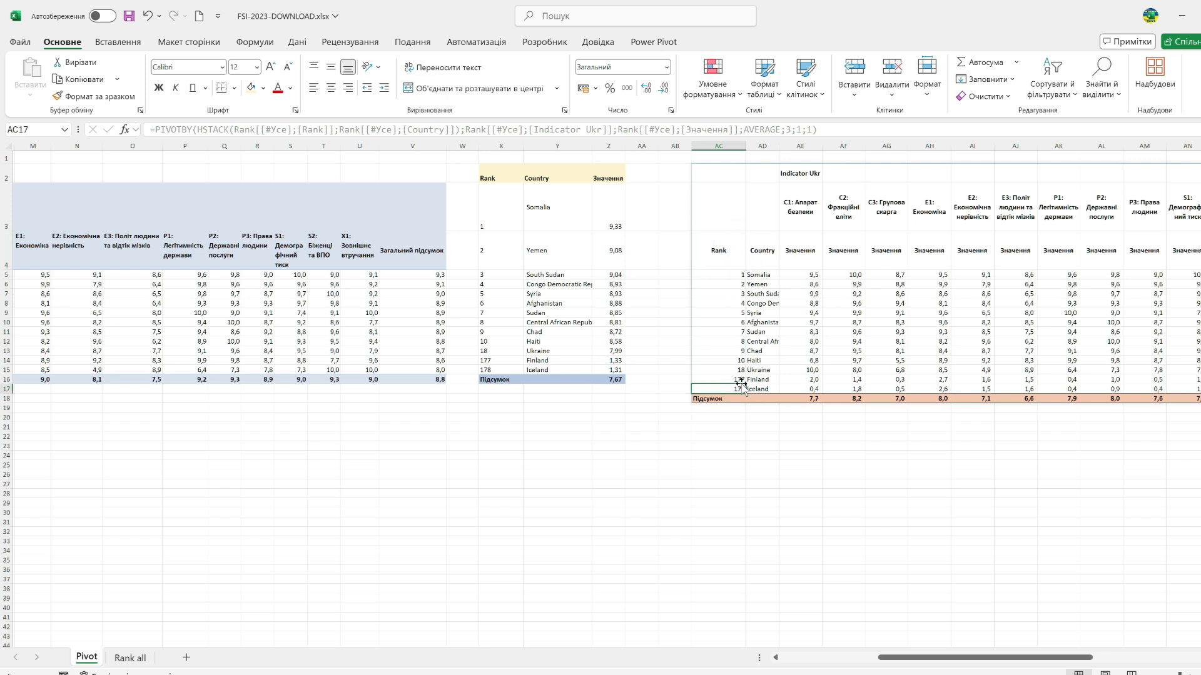
{"action": "left_click_drag", "start_coordinate": [903, 657], "coordinate": [776, 657]}
{"action": "left_click", "coordinate": [115, 436]}
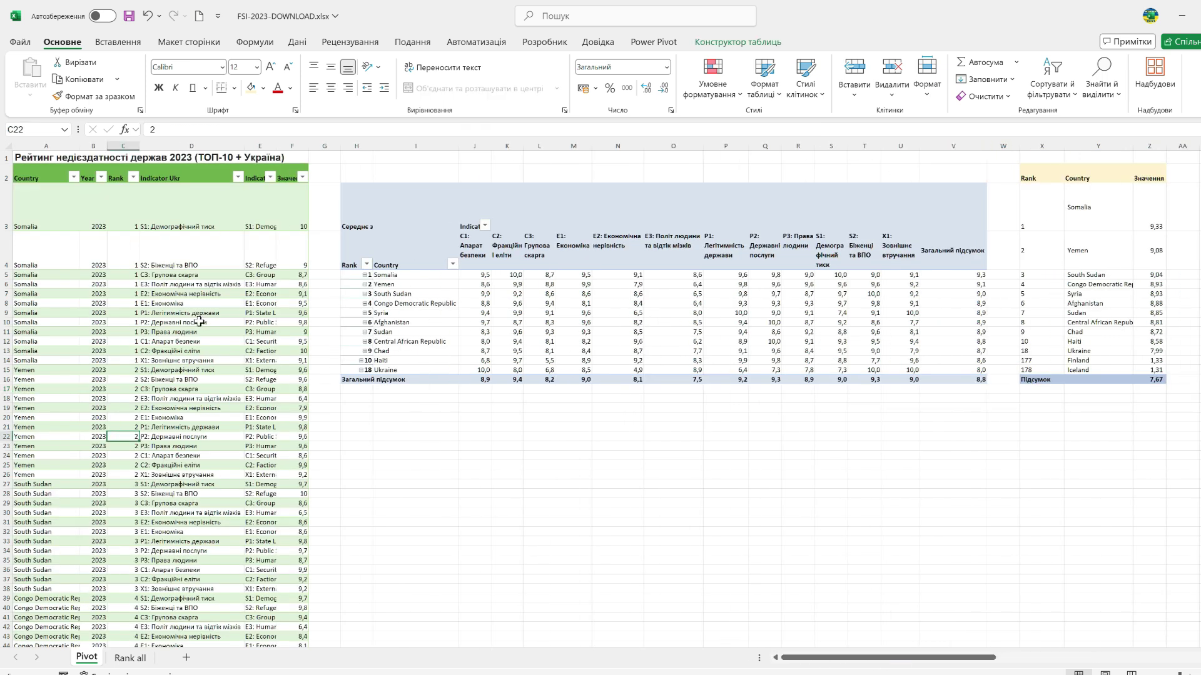
{"action": "left_click", "coordinate": [500, 303]}
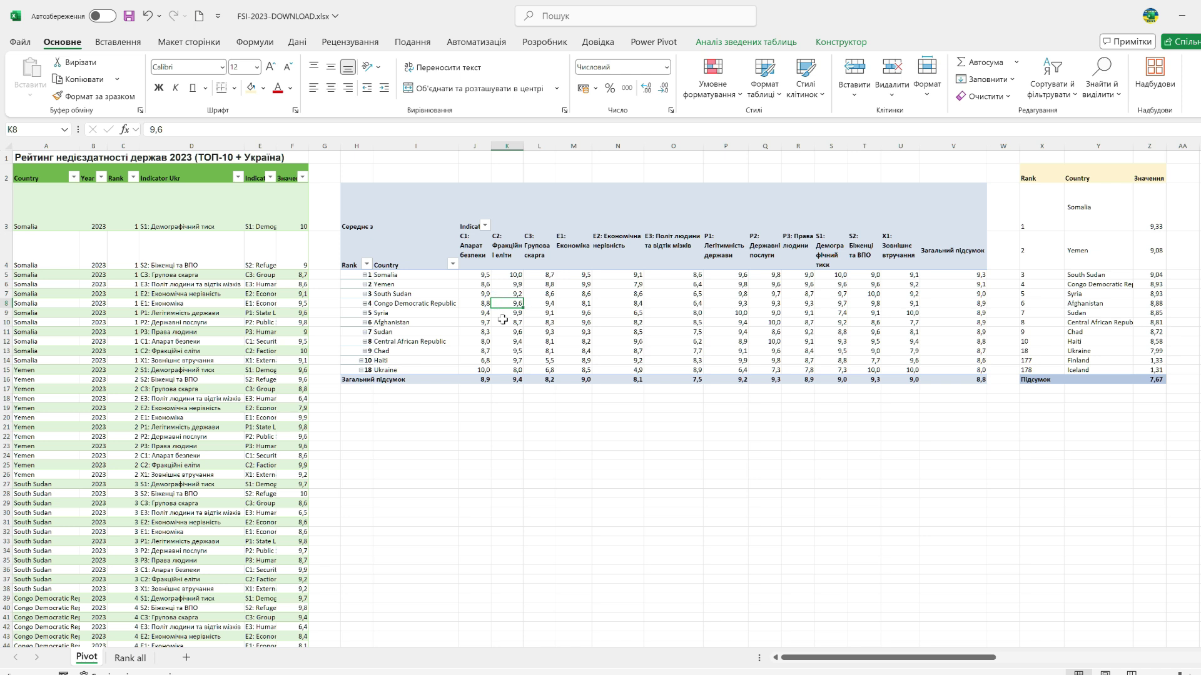
Refresh the PivotTable so Finland (177) and Iceland (178) appear.
{"action": "mouse_move", "coordinate": [574, 321]}
{"action": "right_click", "coordinate": [571, 324]}
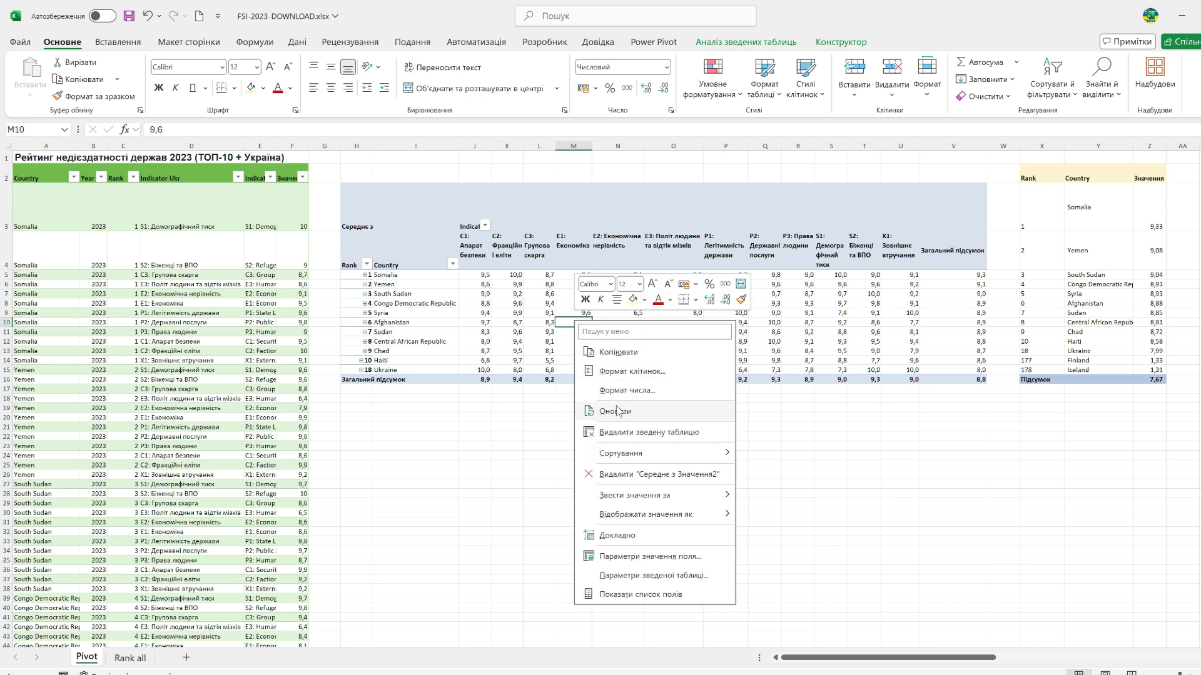
{"action": "left_click", "coordinate": [616, 414]}
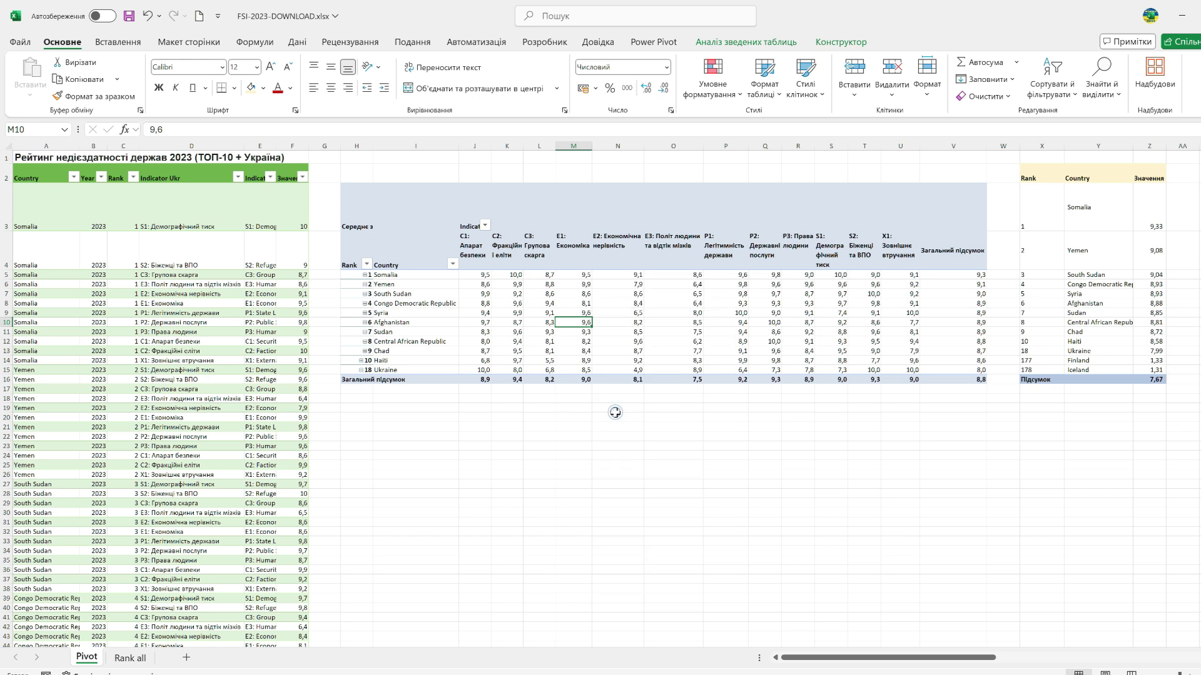
{"action": "left_click_drag", "start_coordinate": [396, 379], "coordinate": [970, 386]}
Compare the Finland and Iceland rows against the PIVOTBY table and source data.
{"action": "scroll", "coordinate": [654, 387], "scroll_direction": "right", "scroll_amount": 5}
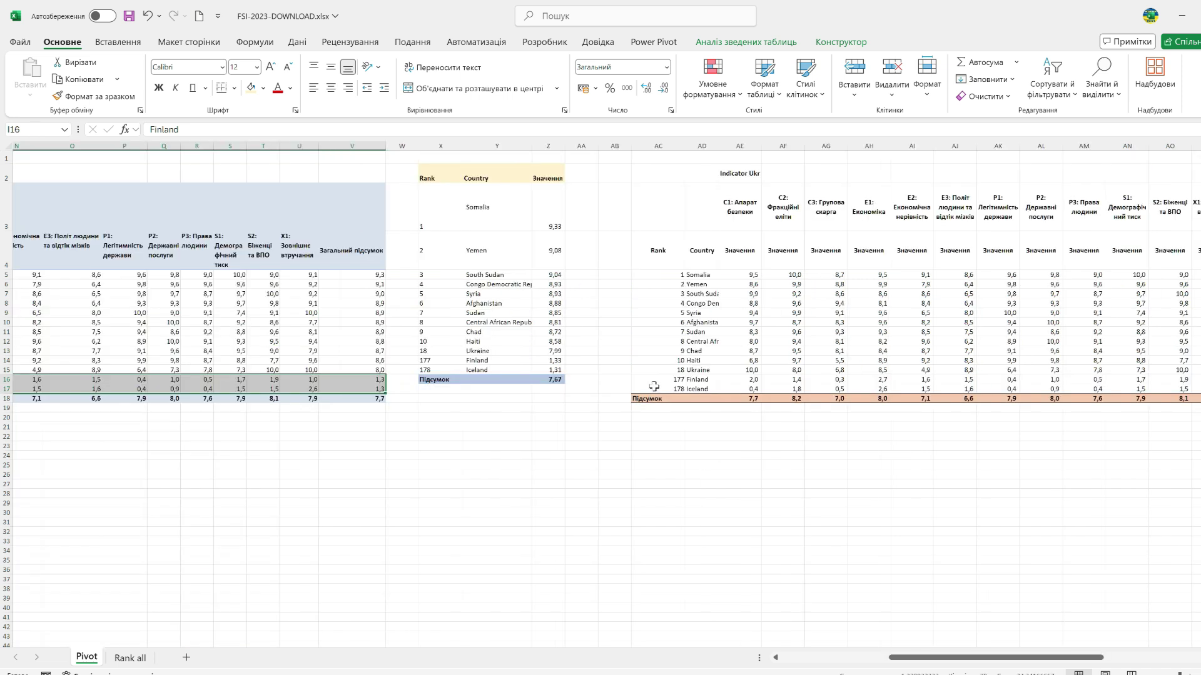
{"action": "left_click", "coordinate": [690, 279]}
{"action": "left_click", "coordinate": [657, 177]}
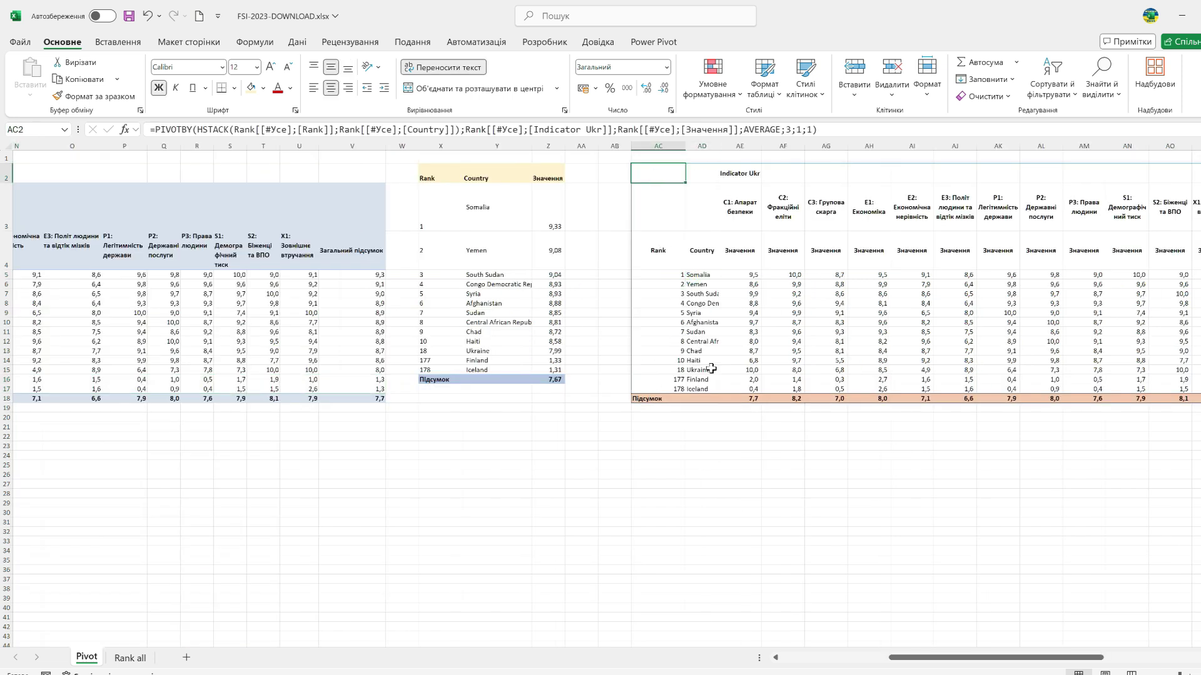
{"action": "scroll", "coordinate": [453, 451], "scroll_direction": "right", "scroll_amount": 5}
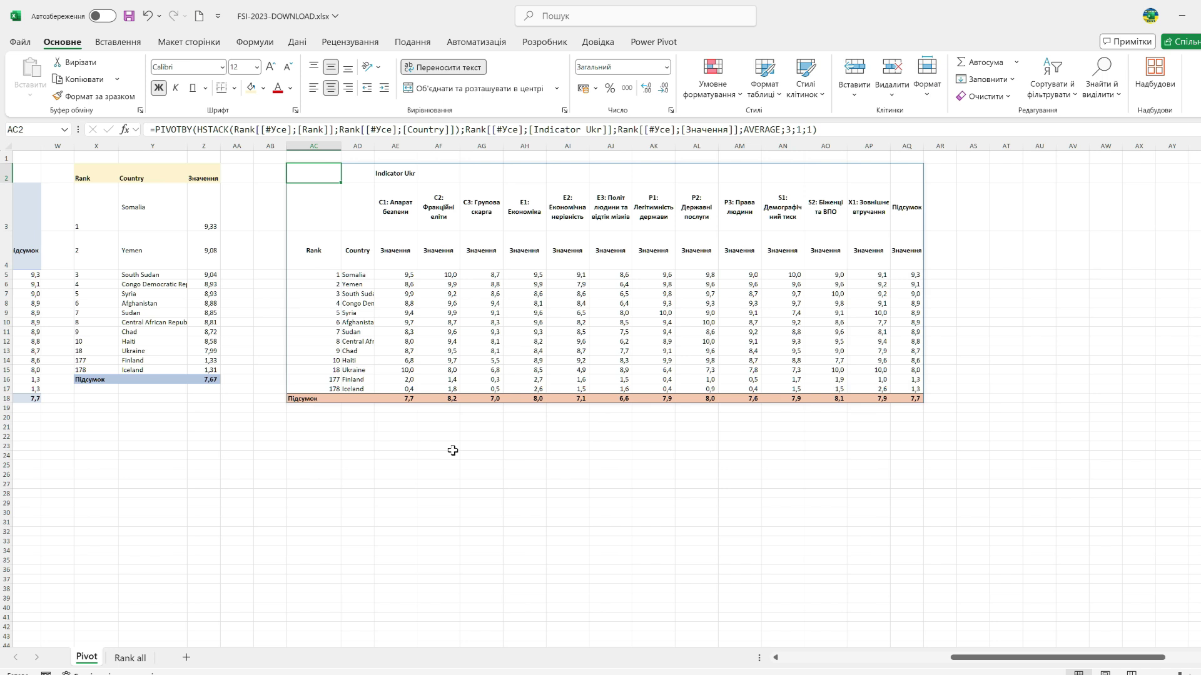
{"action": "left_click", "coordinate": [319, 379]}
{"action": "key", "text": "Down"}
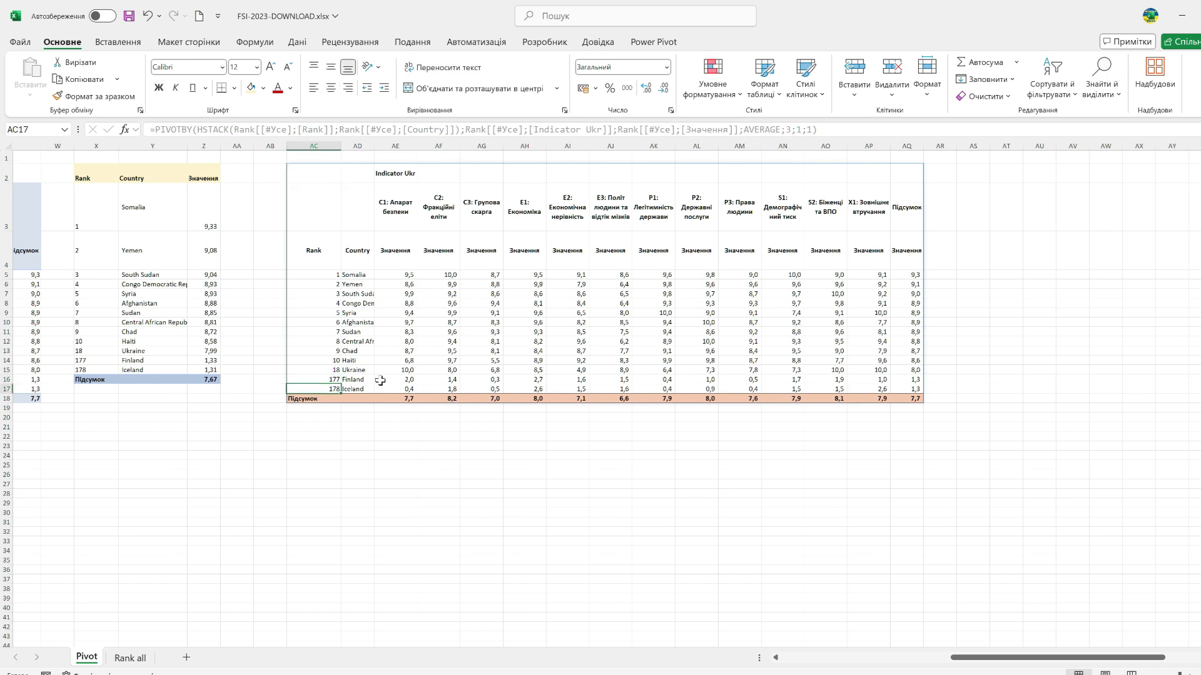
{"action": "key", "text": "ctrl+Left"}
{"action": "key", "text": "ctrl+Left"}
{"action": "key", "text": "ctrl+Left"}
{"action": "key", "text": "ctrl+Left"}
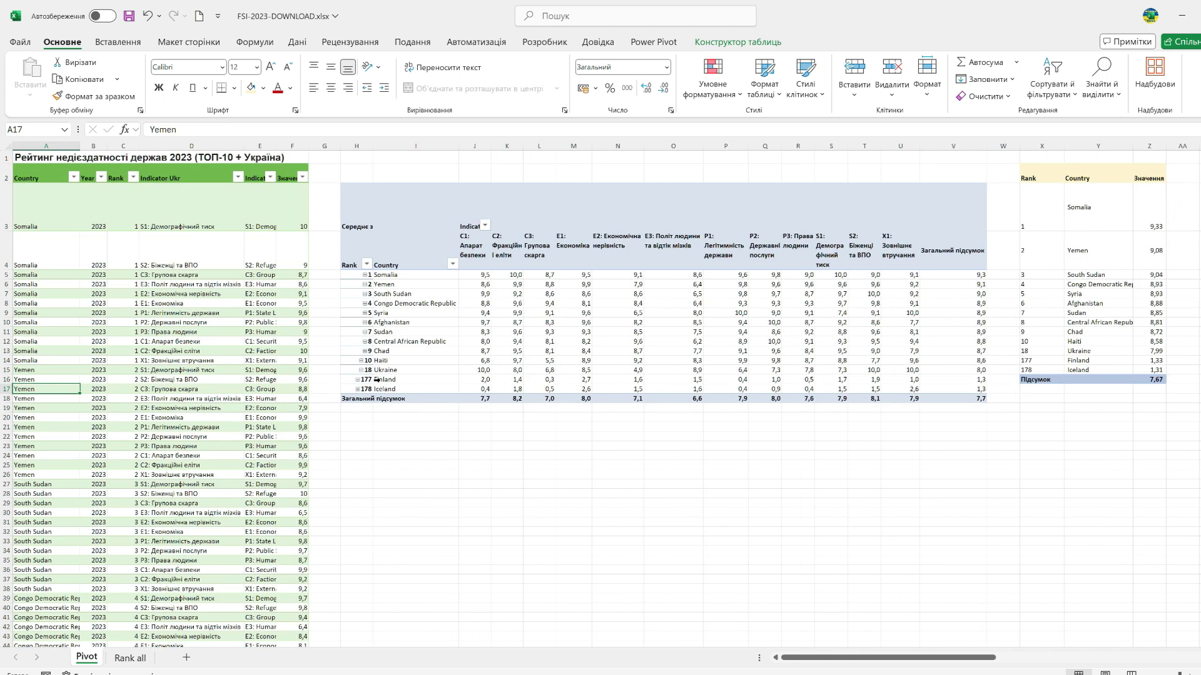
{"action": "key", "text": "Down"}
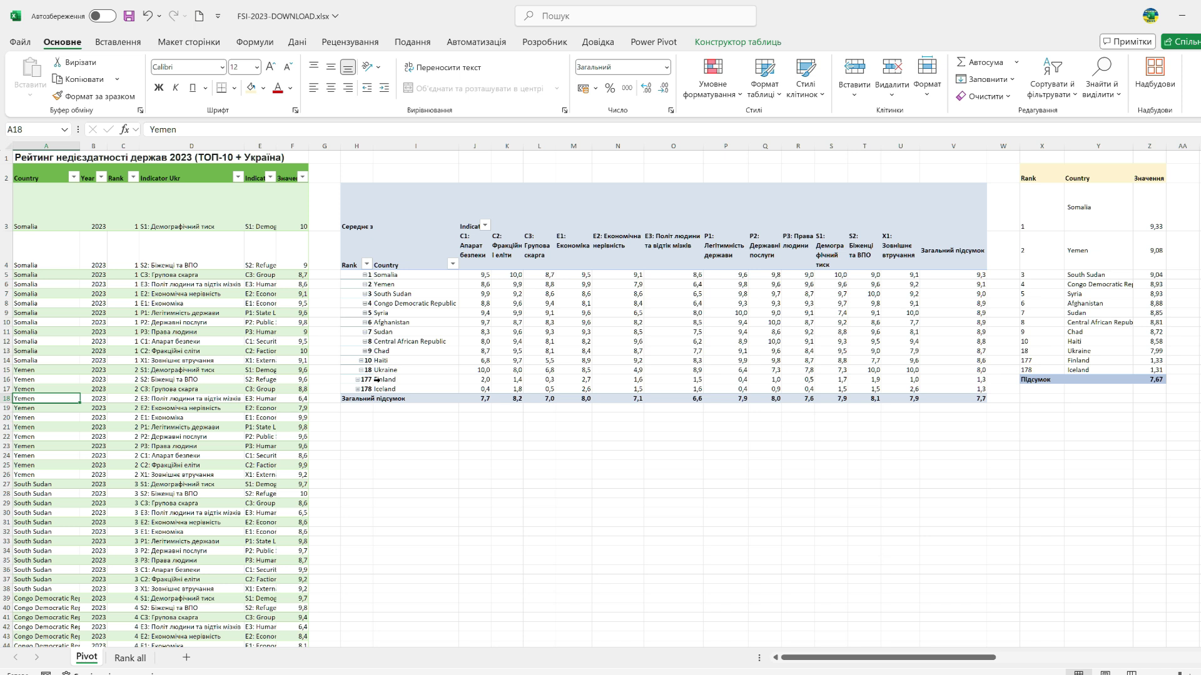
Delete the Finland and Iceland source rows 135–158.
{"action": "key", "text": "ctrl+Down"}
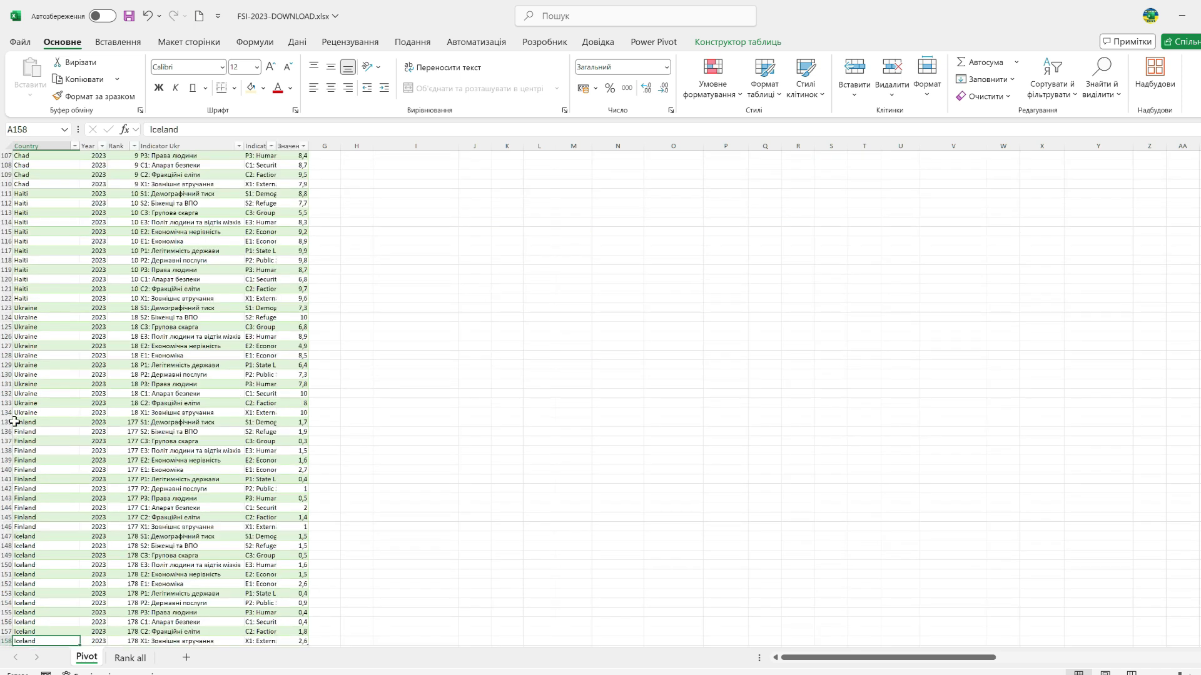
{"action": "mouse_move", "coordinate": [14, 422]}
{"action": "left_mouse_down"}
{"action": "mouse_move", "coordinate": [10, 542]}
{"action": "mouse_move", "coordinate": [88, 633]}
{"action": "left_mouse_up"}
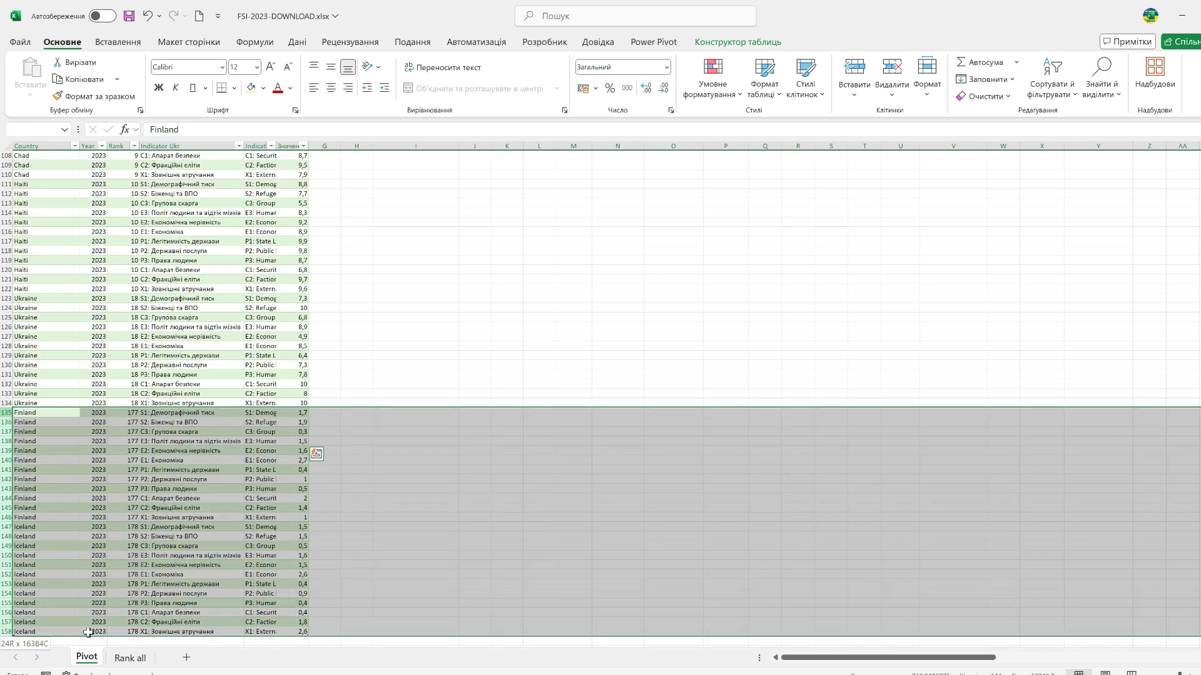
{"action": "key", "text": "ctrl+minus"}
{"action": "left_click", "coordinate": [455, 347]}
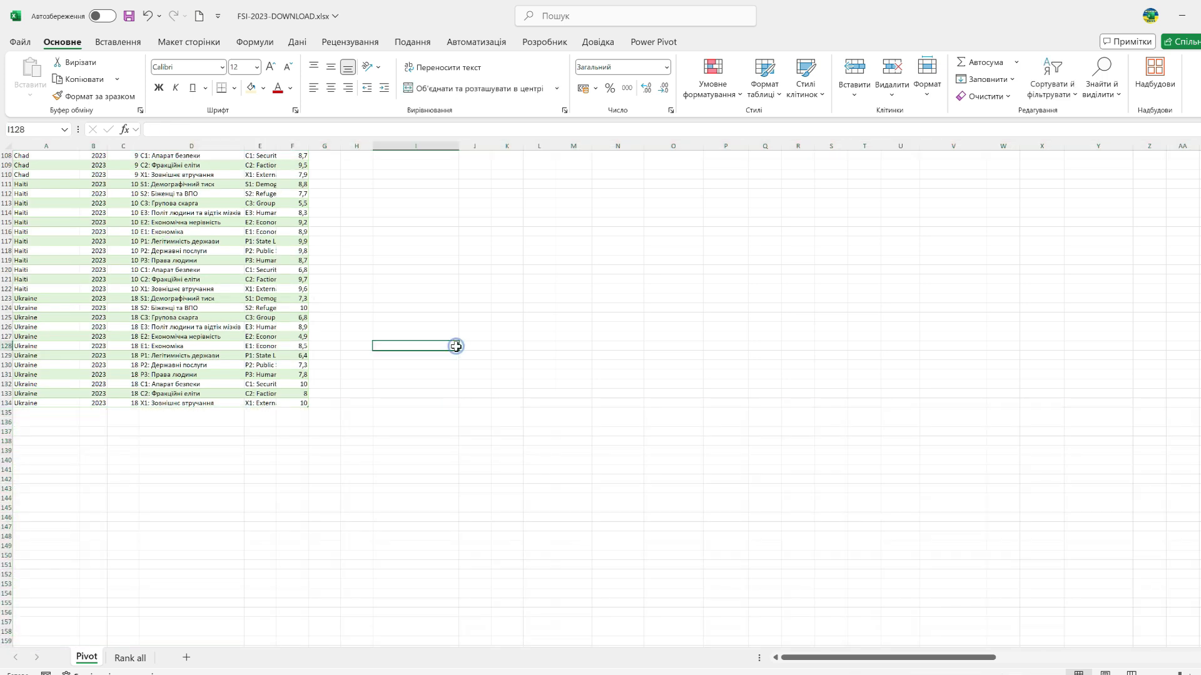
{"action": "left_click_drag", "start_coordinate": [803, 657], "coordinate": [950, 643]}
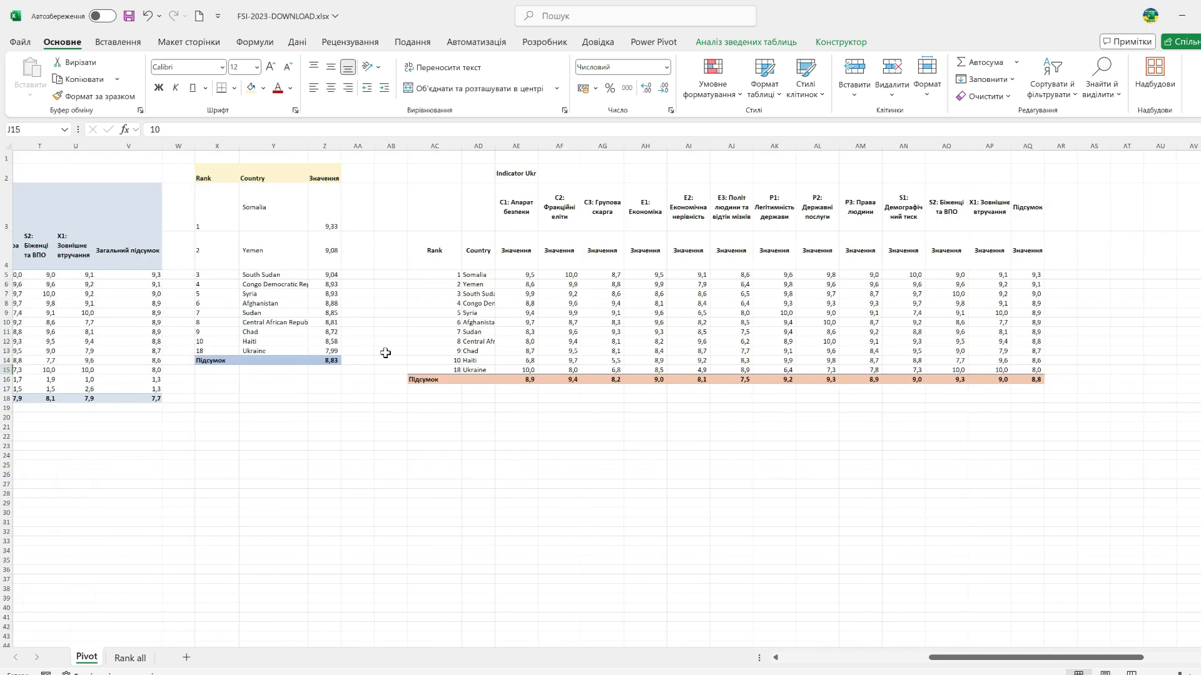
Confirm GROUPBY and PIVOTBY now end at Ukraine while the PivotTable still shows Finland.
{"action": "left_click", "coordinate": [325, 351]}
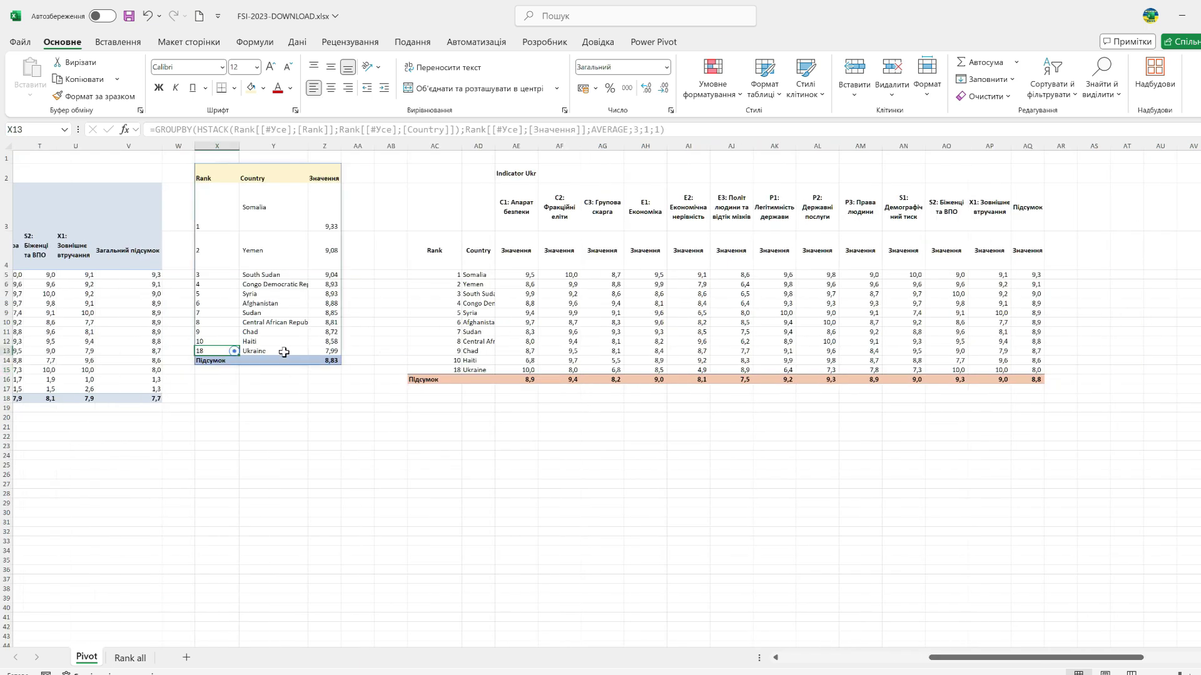
{"action": "left_click", "coordinate": [215, 180]}
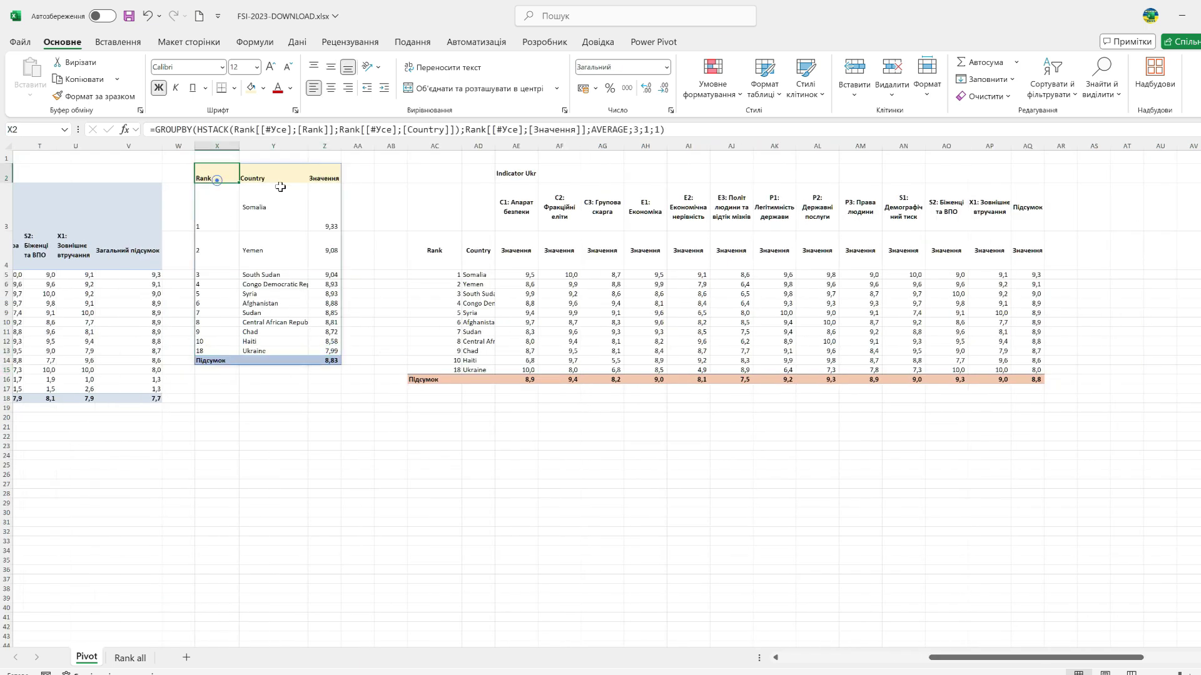
{"action": "left_click", "coordinate": [473, 369]}
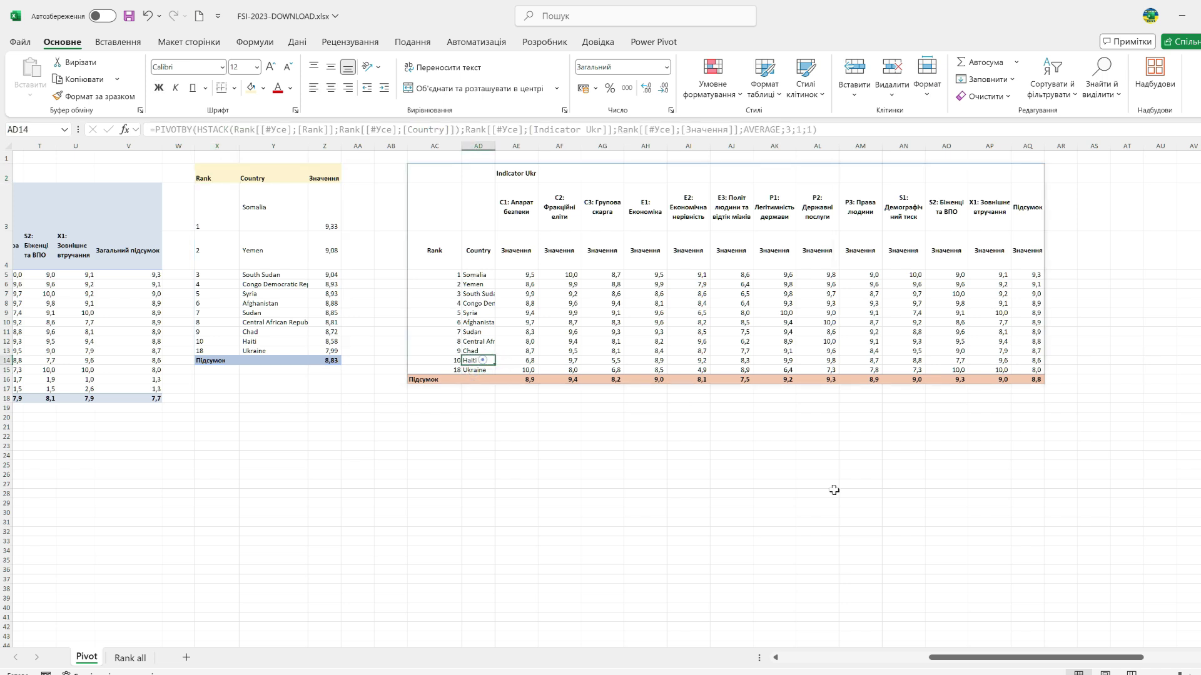
{"action": "scroll", "coordinate": [834, 491], "scroll_direction": "left", "scroll_amount": 10}
{"action": "left_click", "coordinate": [420, 362]}
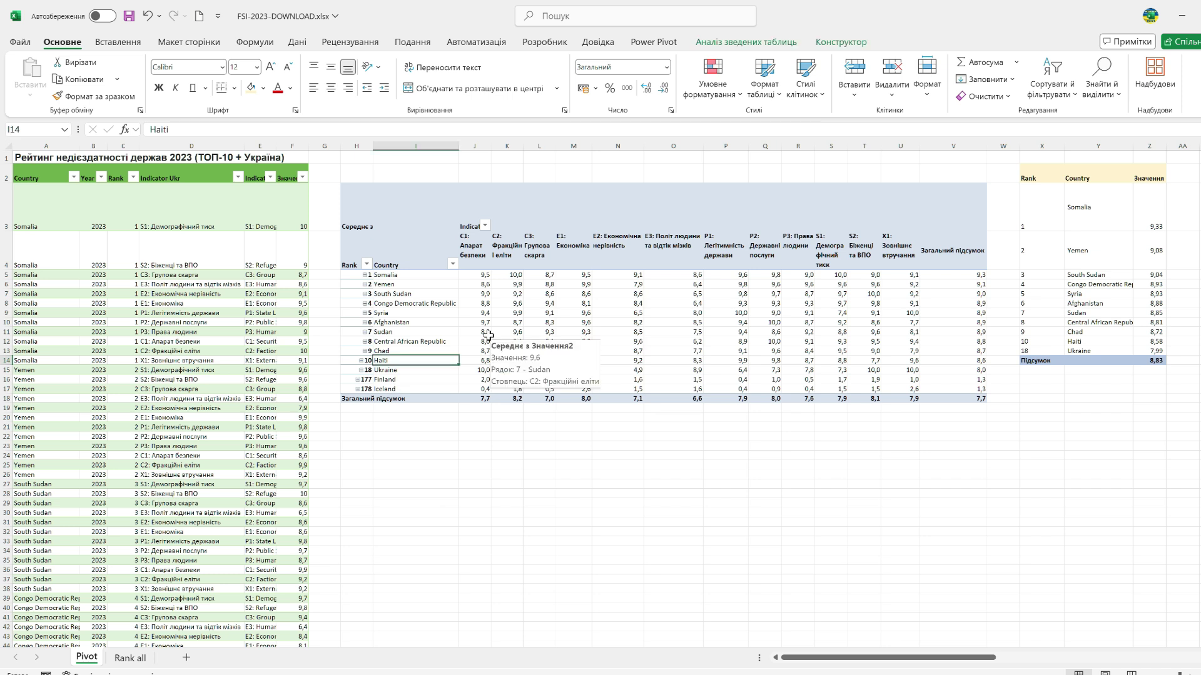
{"action": "left_click", "coordinate": [415, 379]}
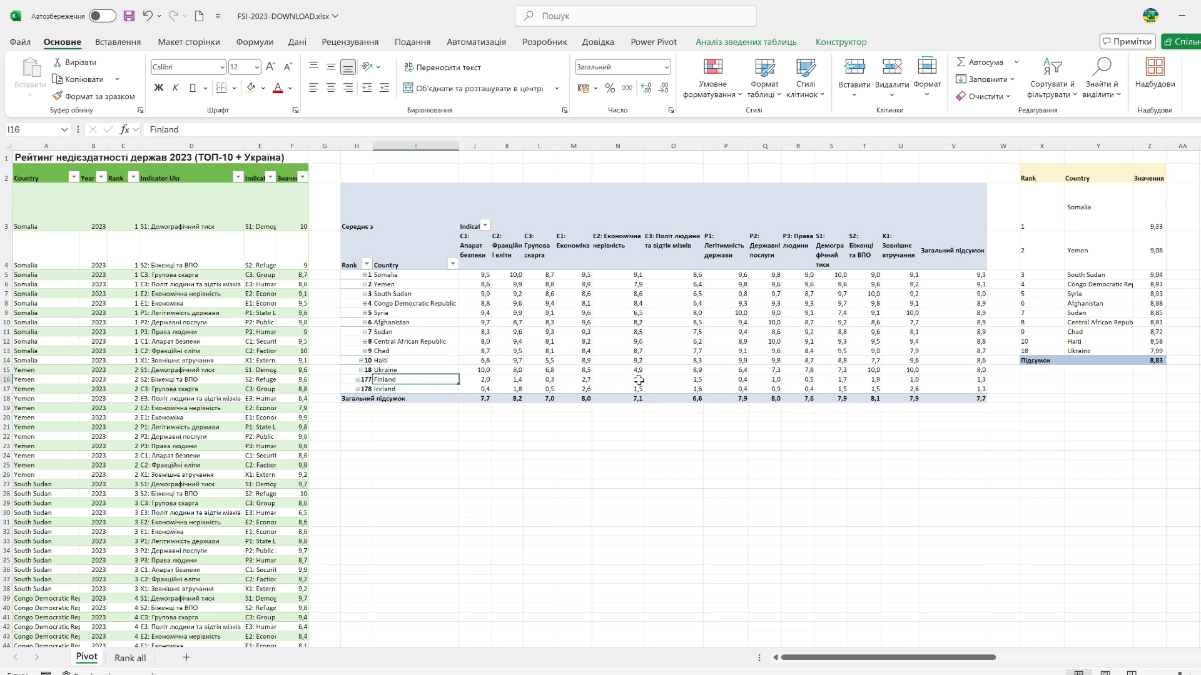
Refresh the PivotTable to drop the deleted rows and widen the PIVOTBY Country column.
{"action": "right_click", "coordinate": [591, 354]}
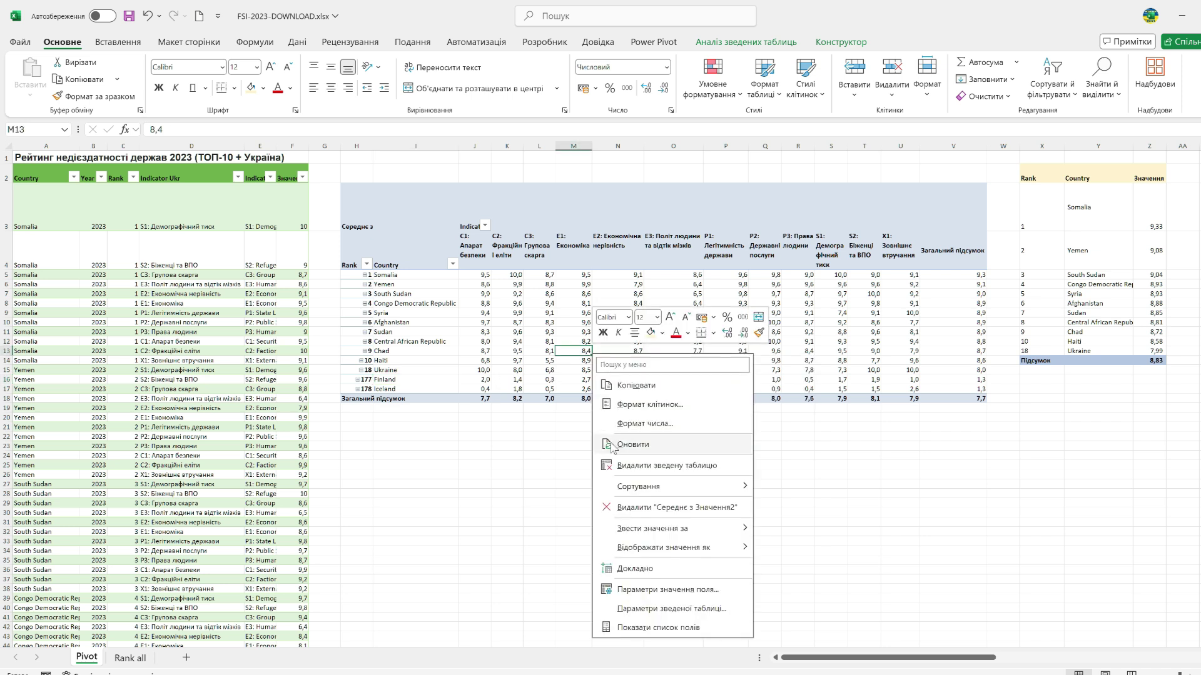
{"action": "left_click", "coordinate": [612, 448]}
{"action": "left_click_drag", "start_coordinate": [825, 657], "coordinate": [972, 656]}
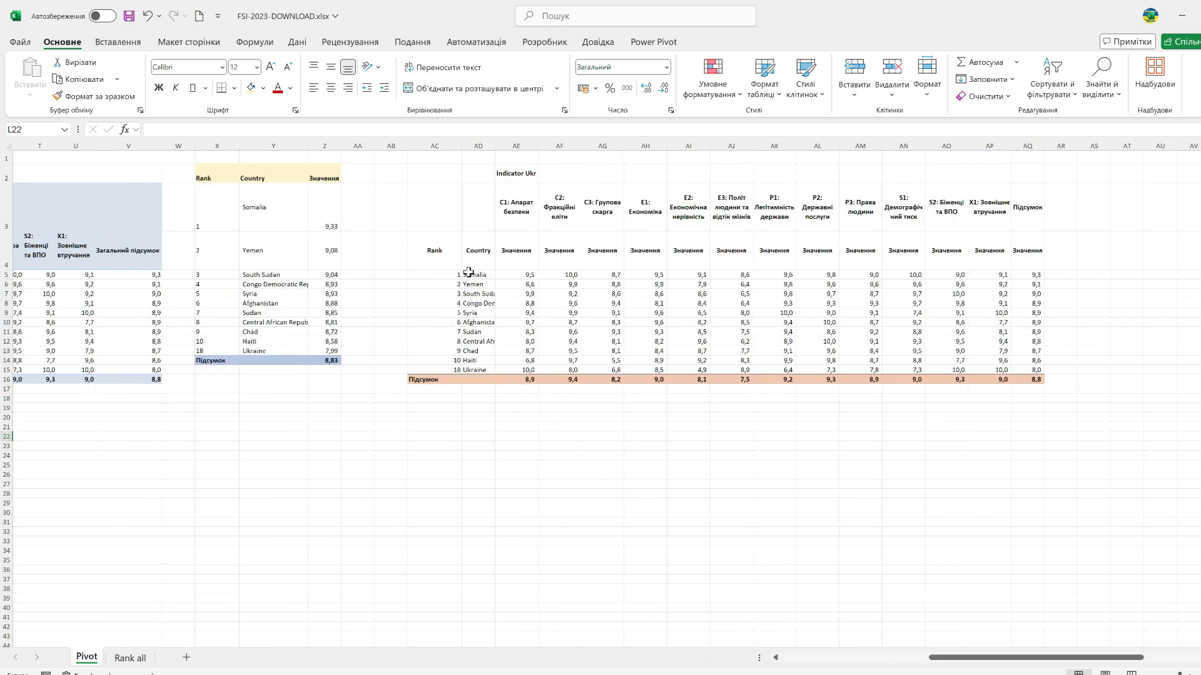
{"action": "left_click", "coordinate": [468, 273]}
{"action": "left_click_drag", "start_coordinate": [495, 146], "coordinate": [513, 145]}
{"action": "left_click", "coordinate": [429, 172]}
{"action": "left_click", "coordinate": [559, 302]}
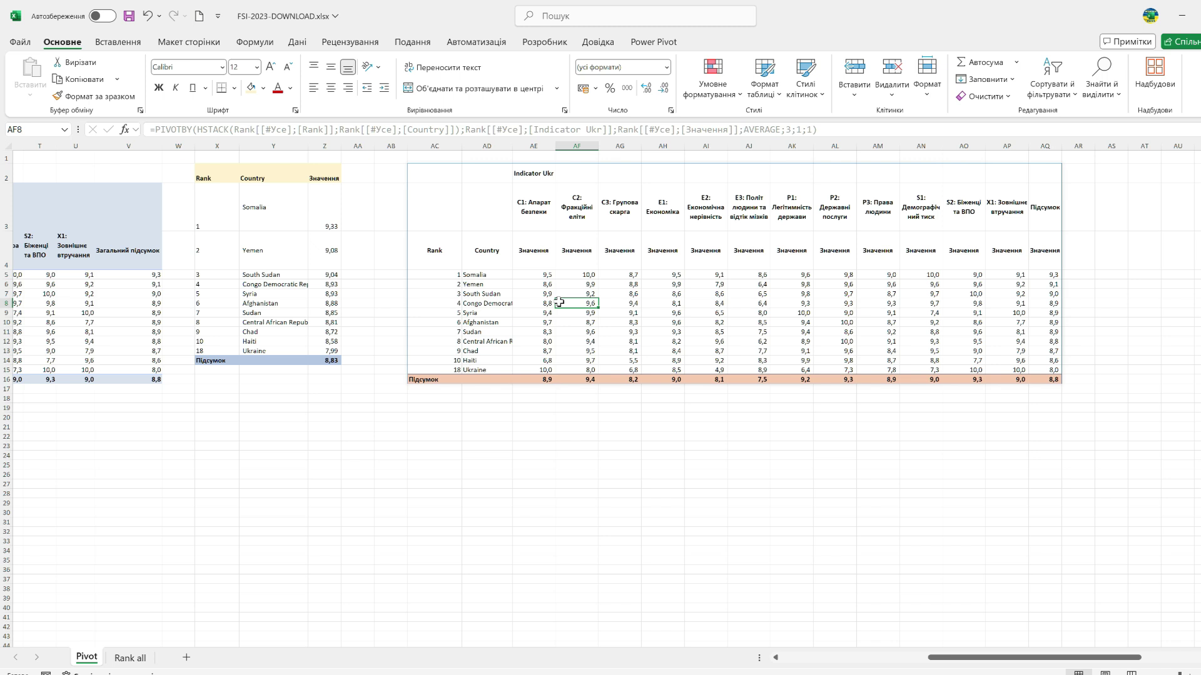